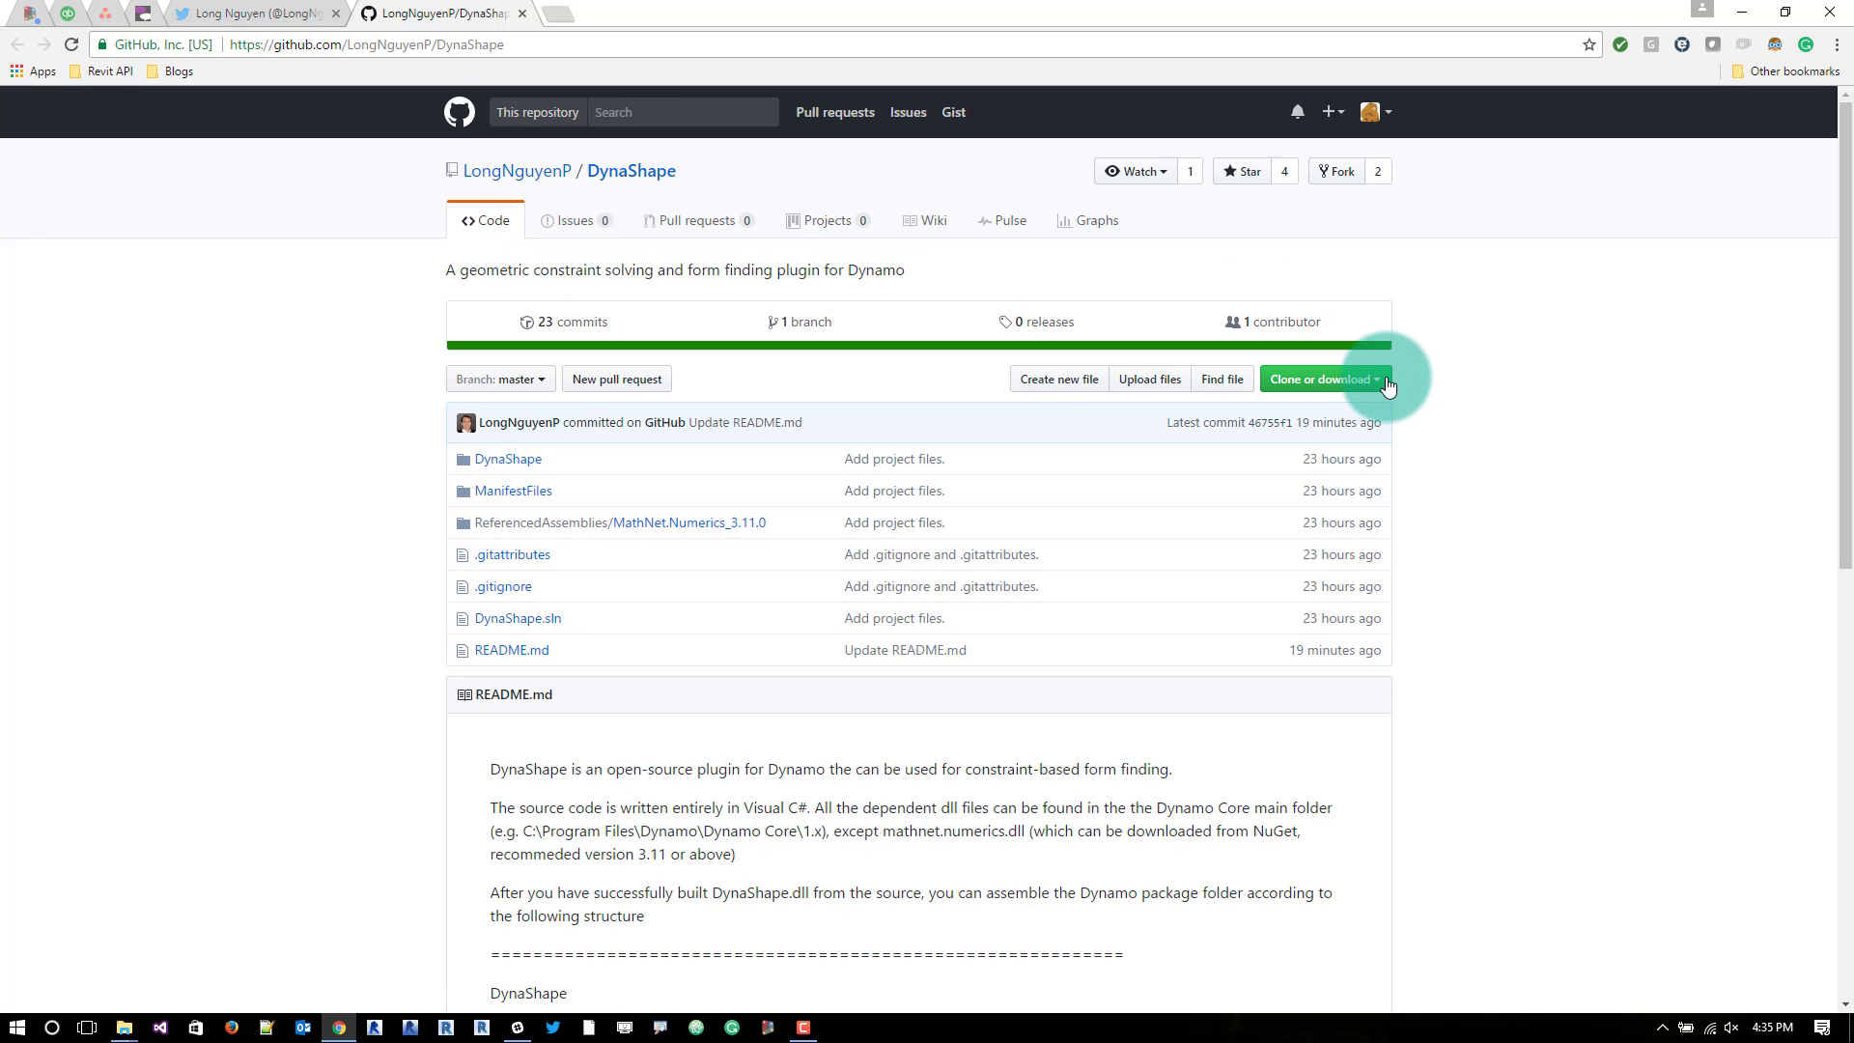
View the DynaShape repository's 'Clone or download' options, then minimize Chrome to show the desktop
{"action": "left_click", "coordinate": [1382, 382]}
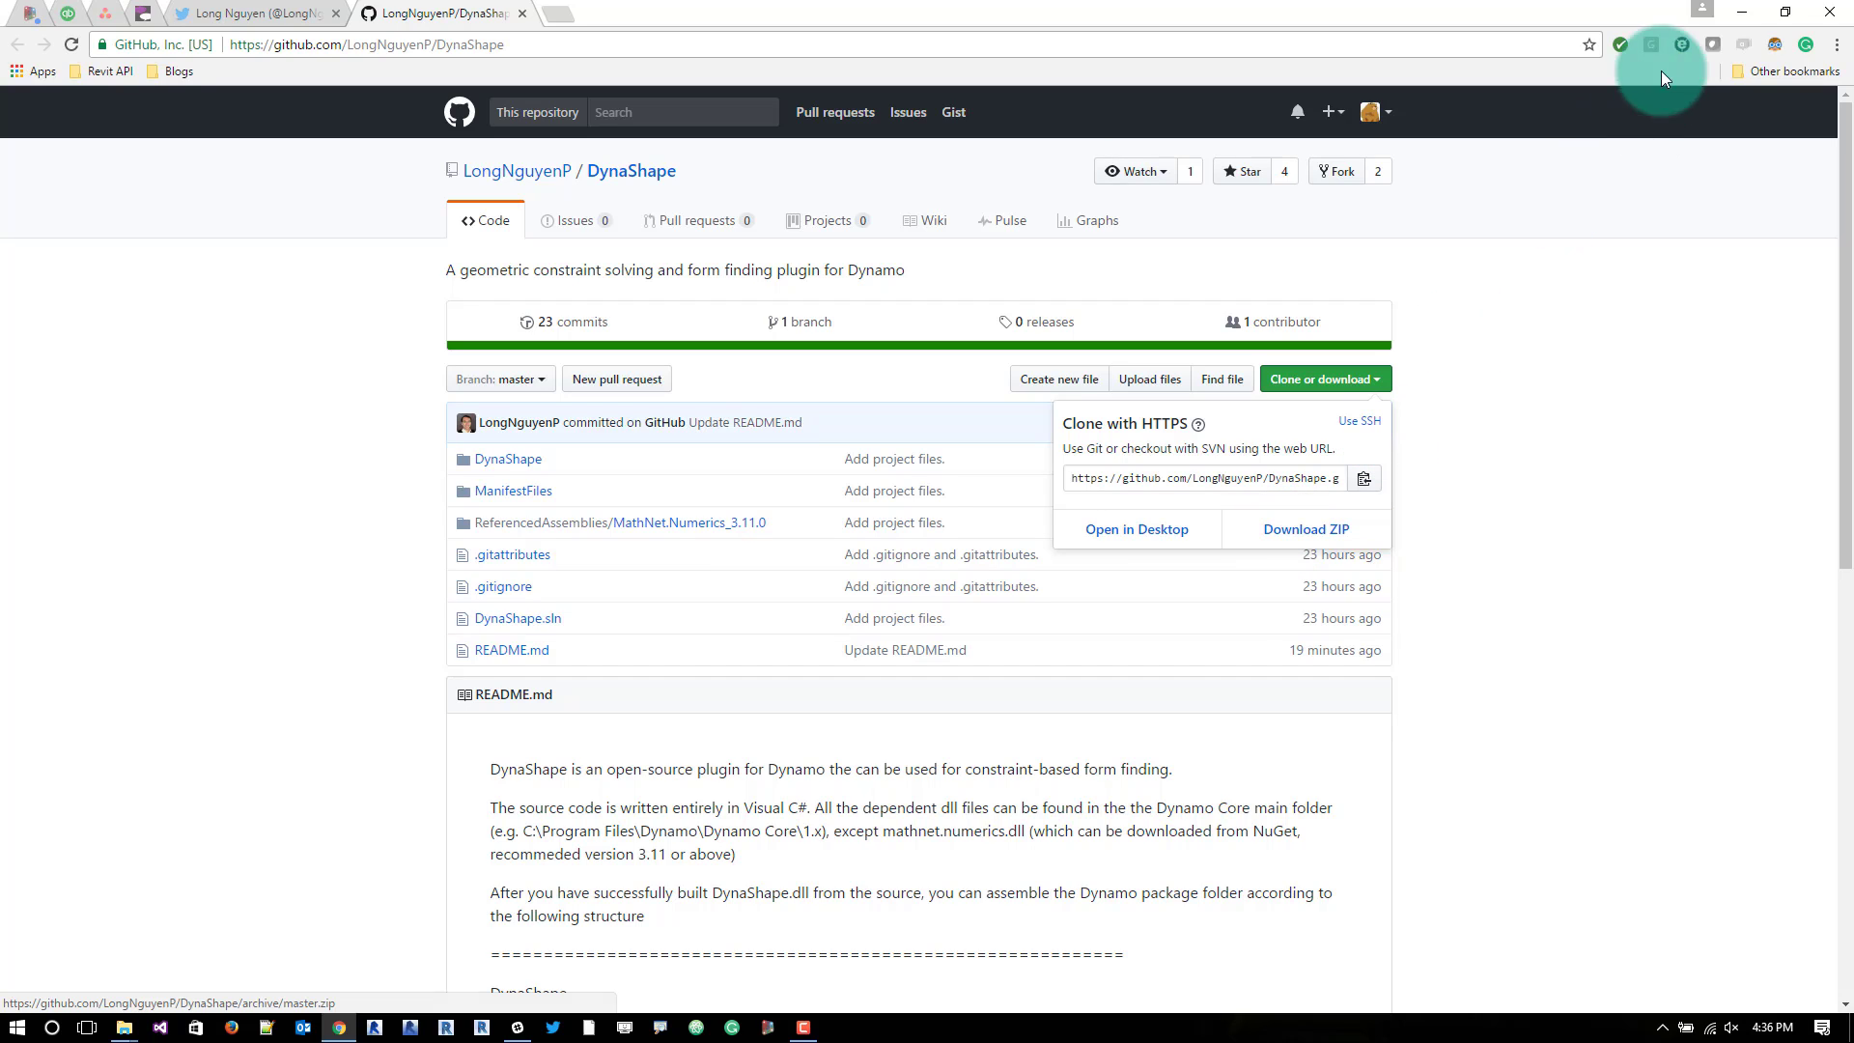
{"action": "left_click", "coordinate": [1742, 12]}
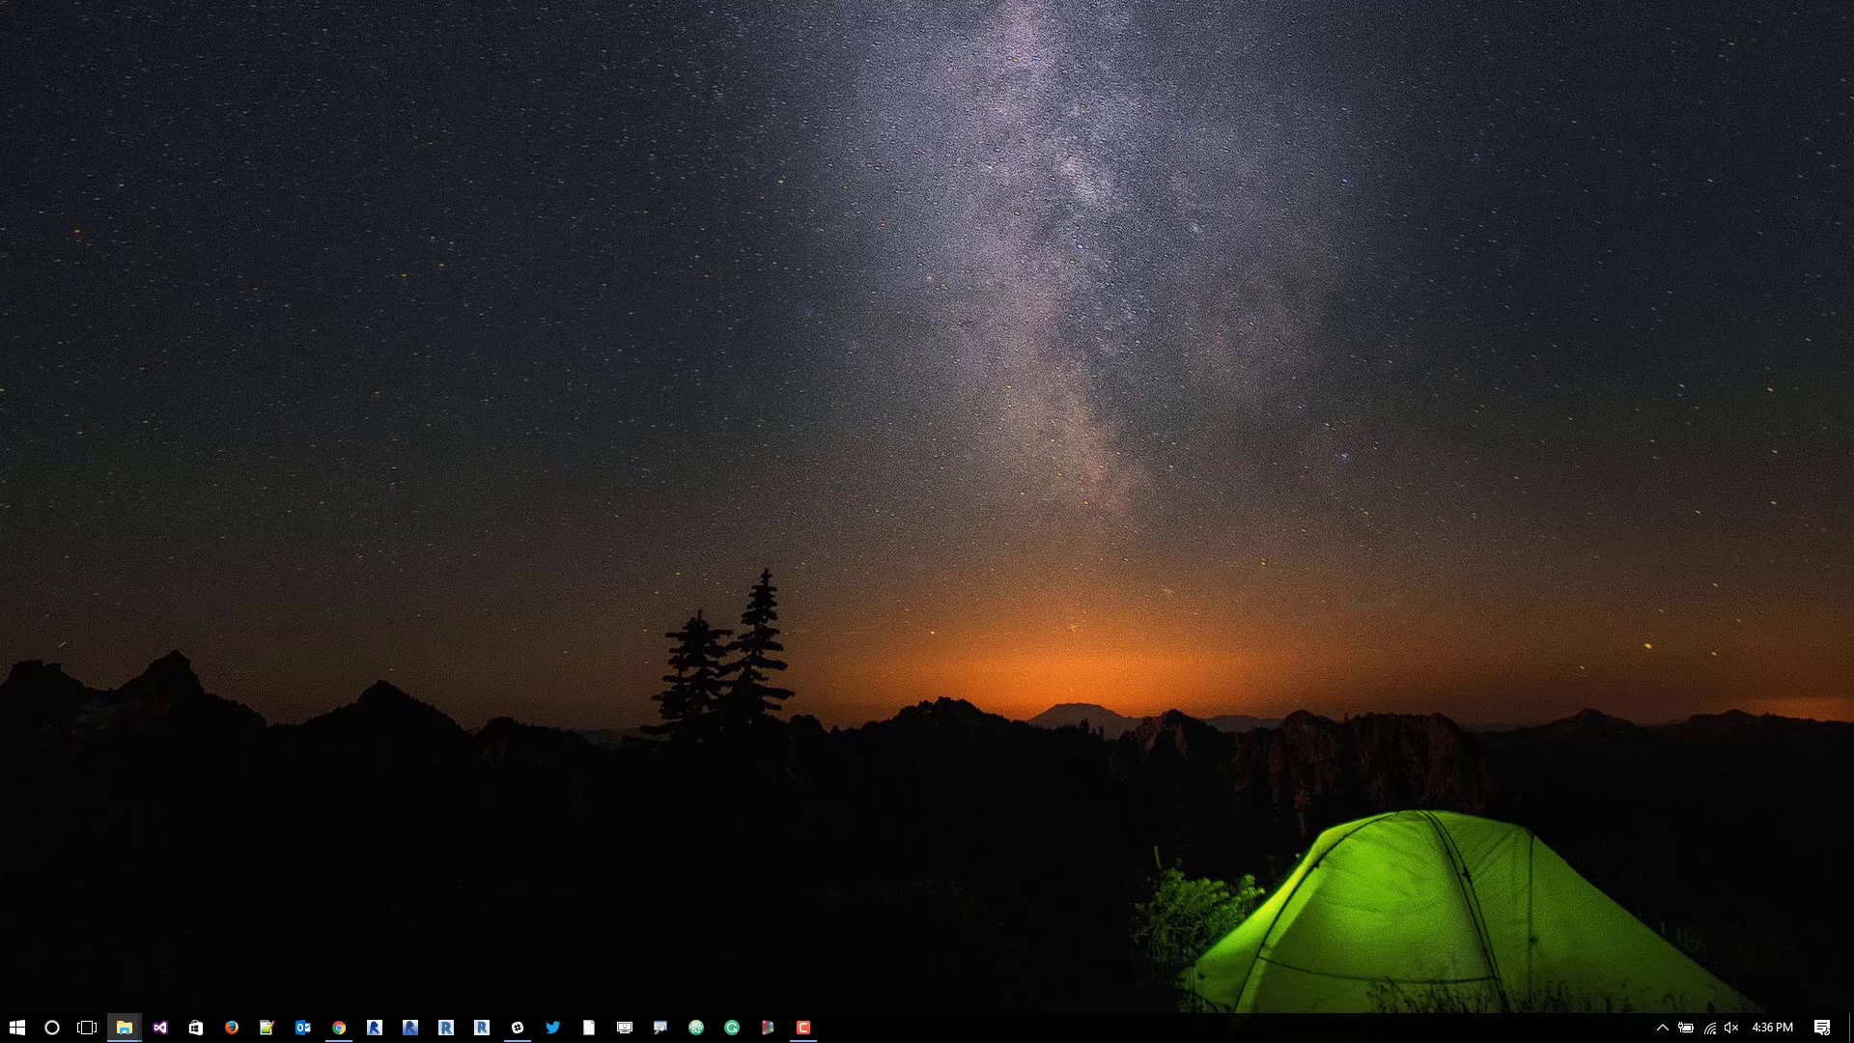
Launch DynaShape.sln from Documents > Visual Studio 2015 > Projects > DynaShape-master
{"action": "left_click", "coordinate": [123, 1027]}
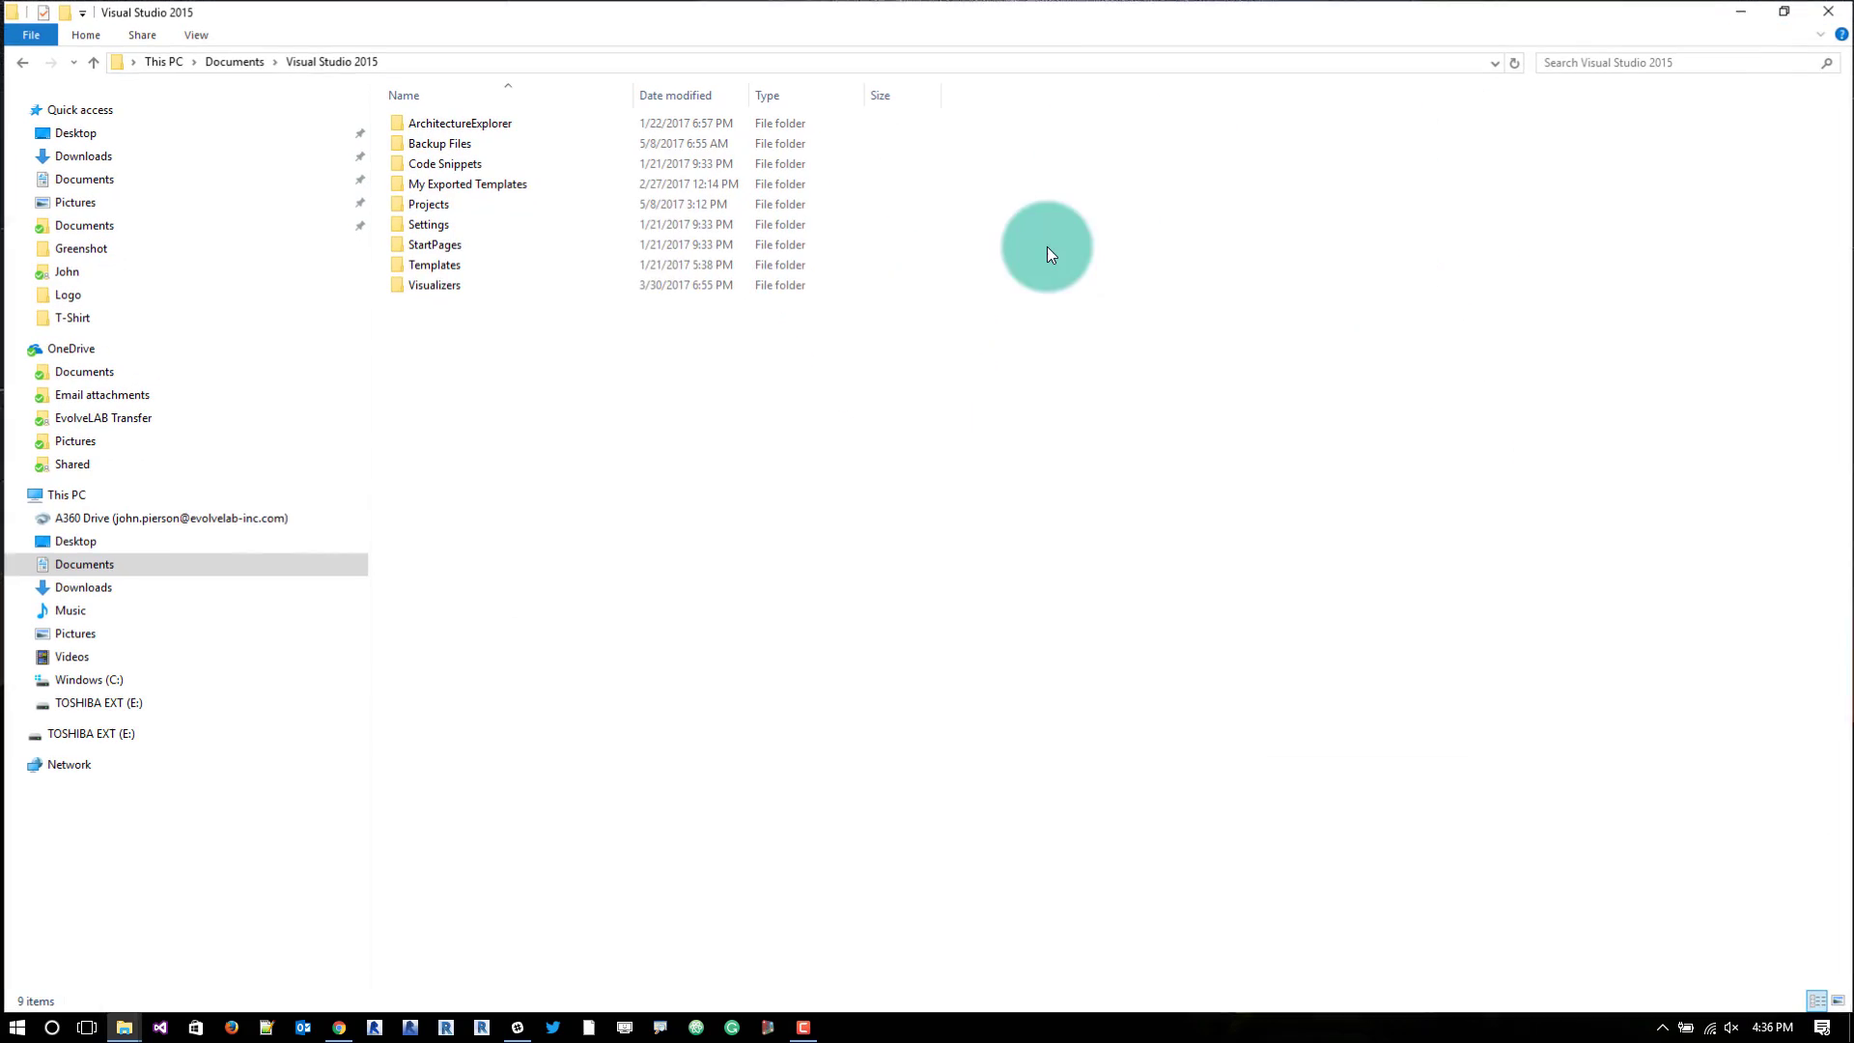
{"action": "double_click", "coordinate": [477, 204]}
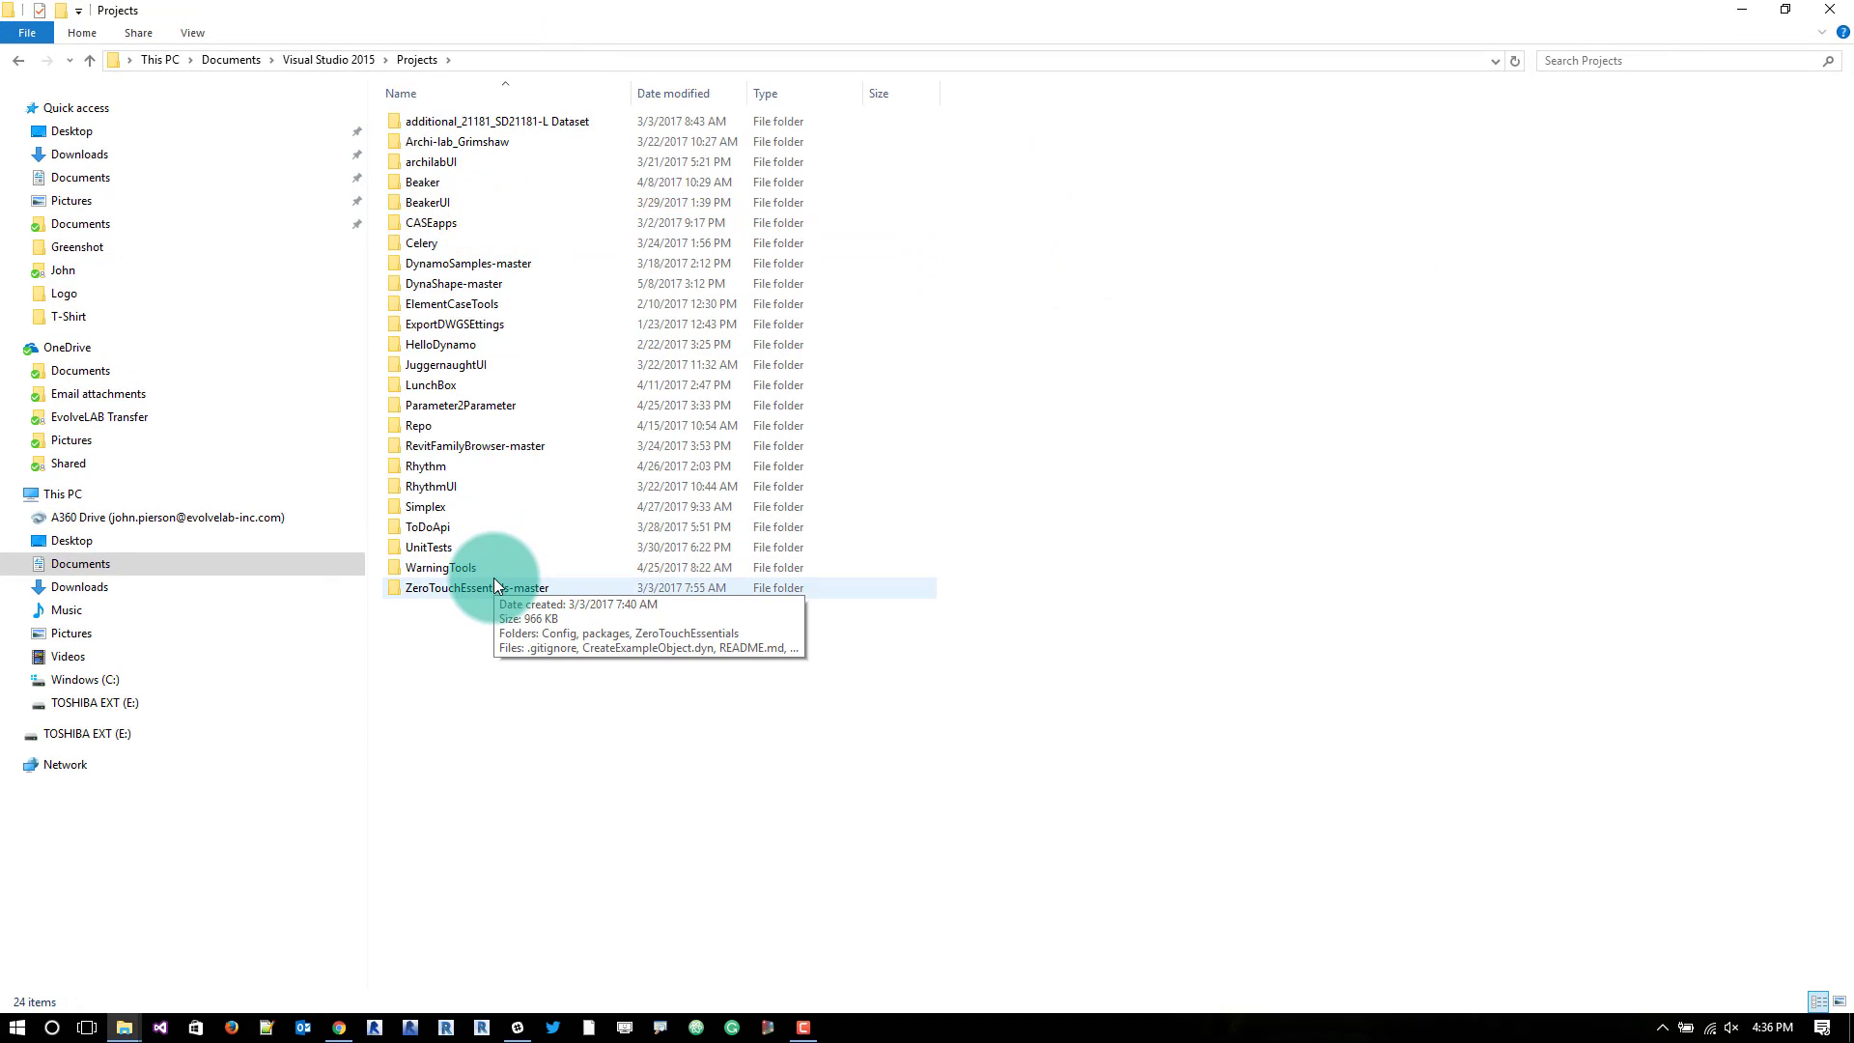
{"action": "double_click", "coordinate": [468, 287]}
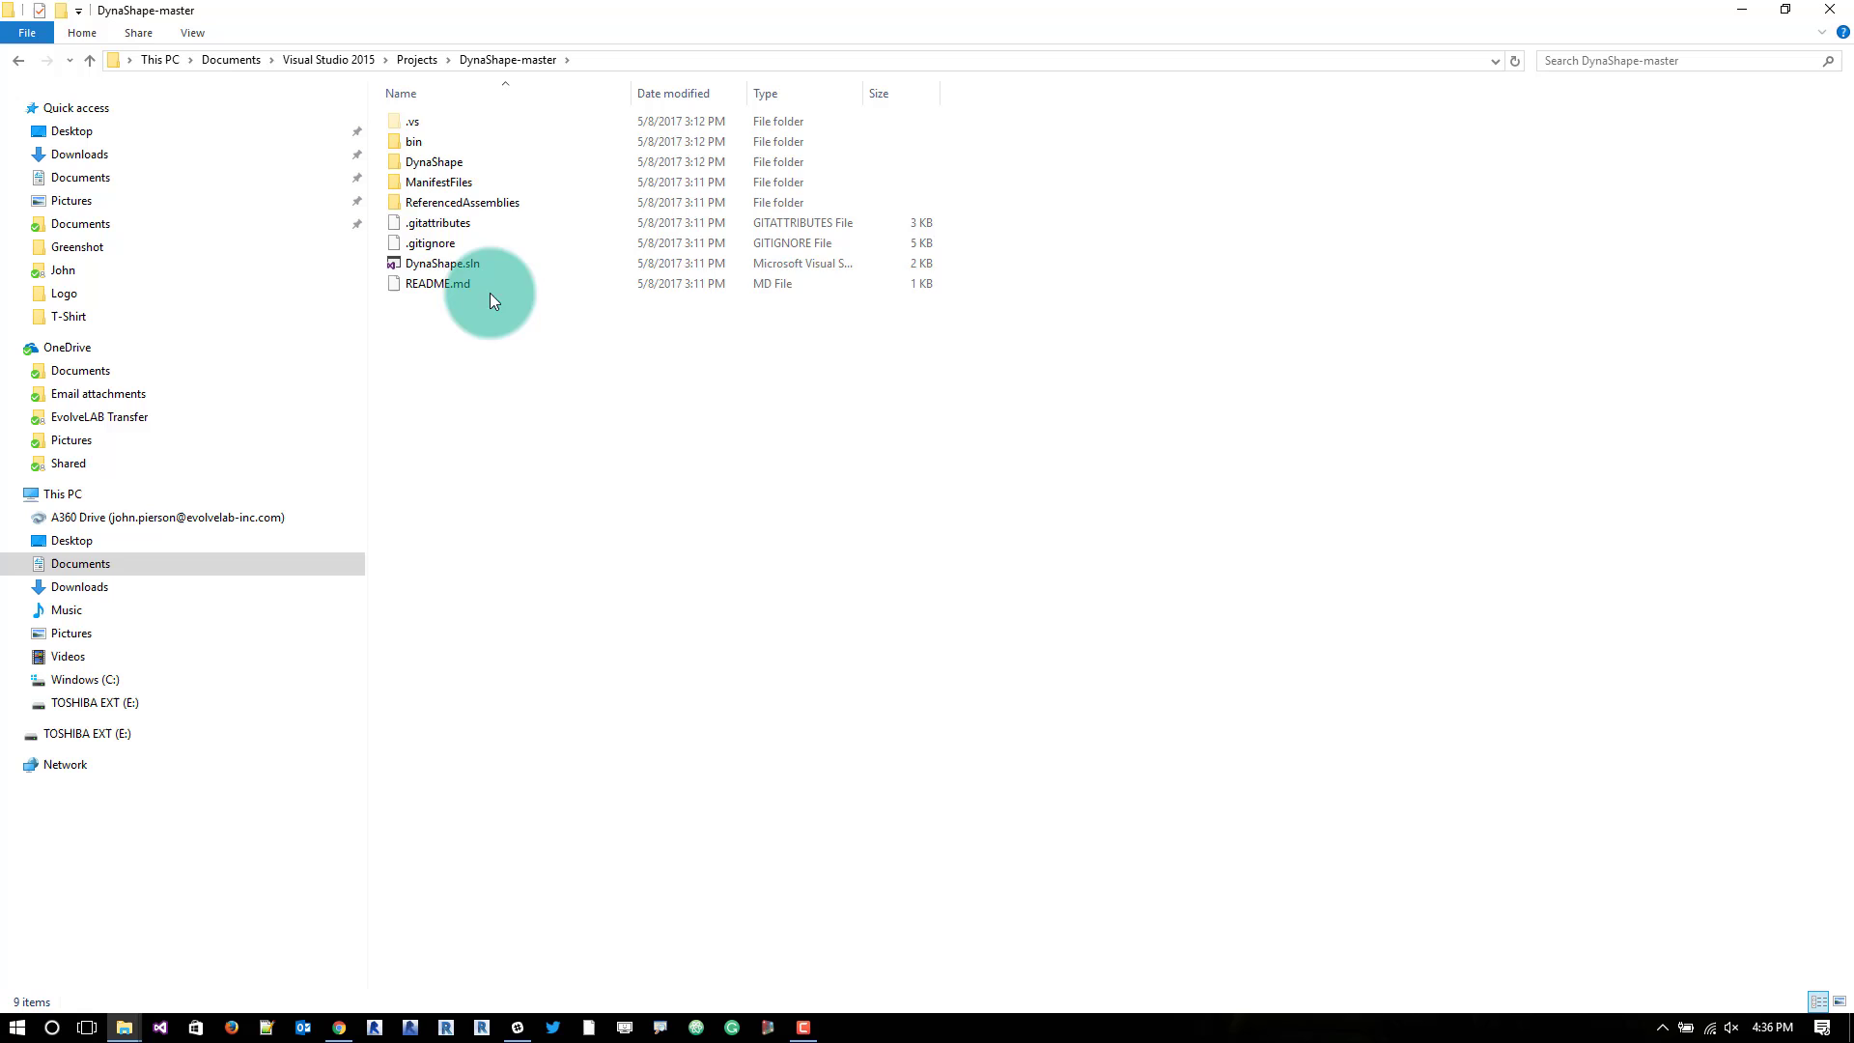
{"action": "double_click", "coordinate": [477, 263]}
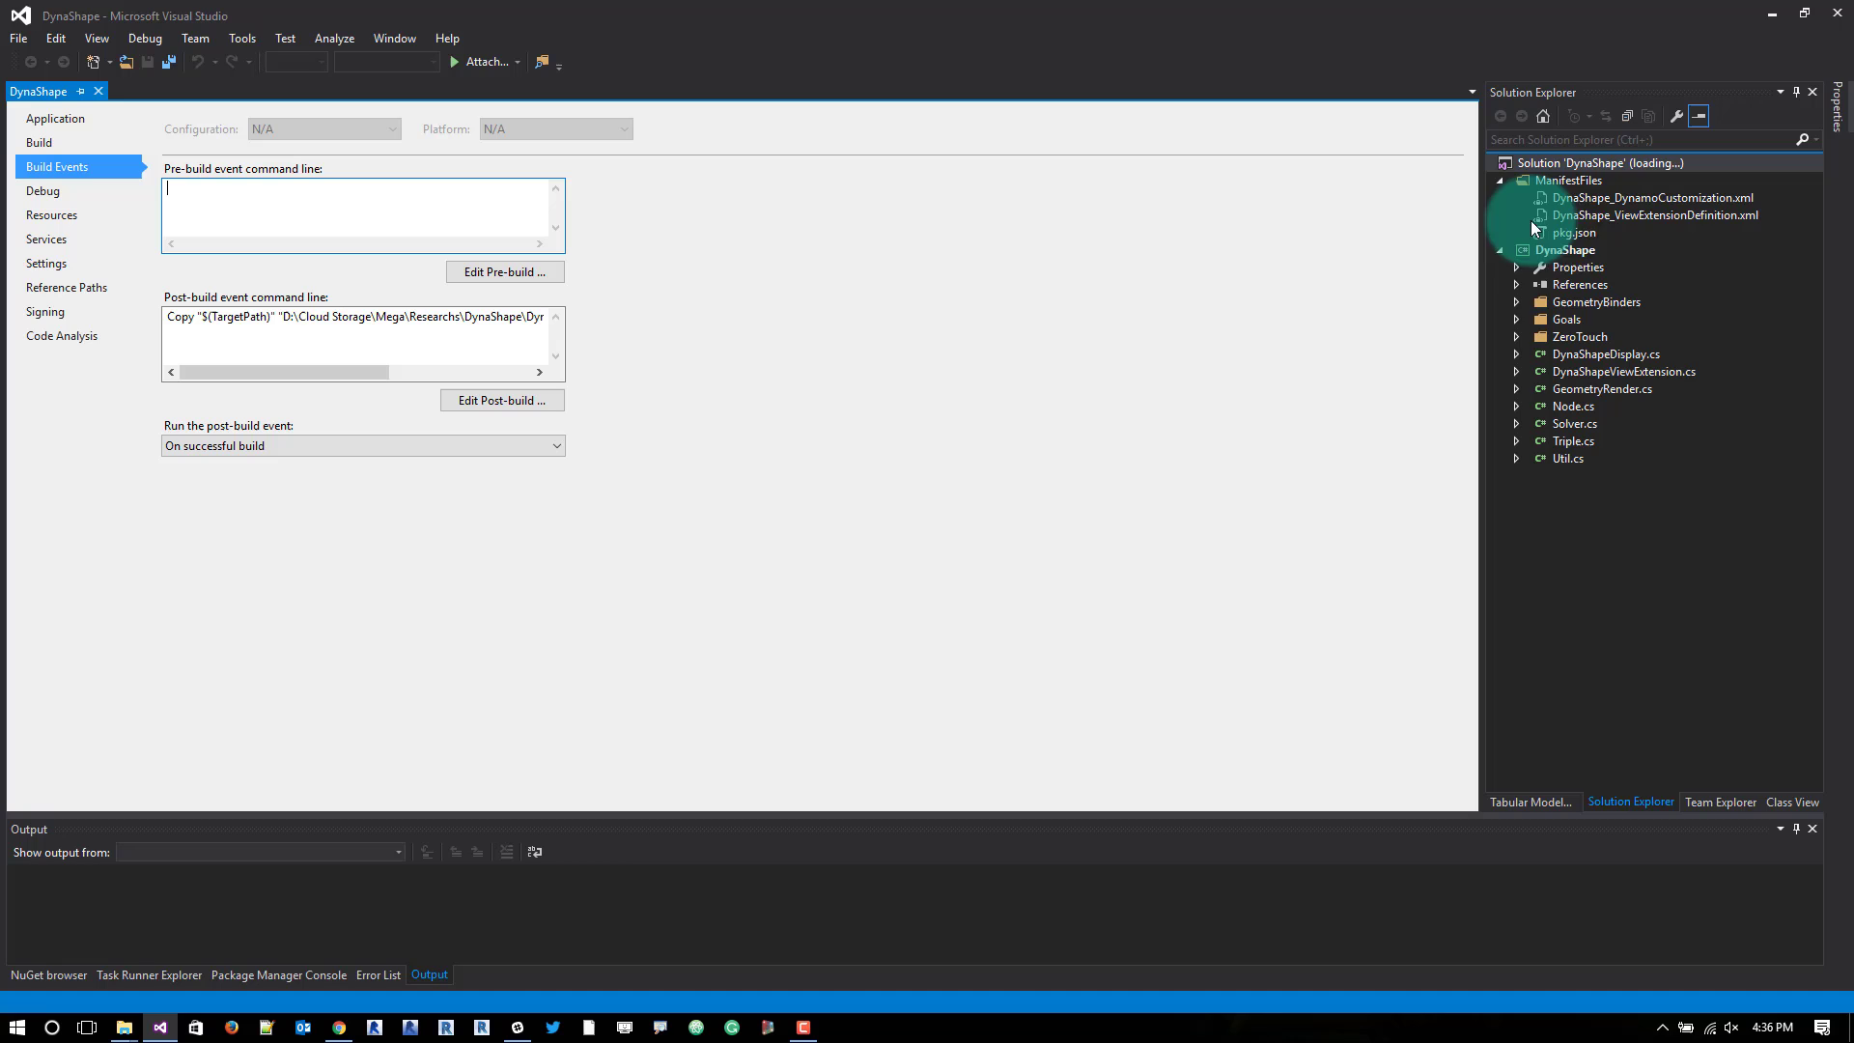
Expand the DynaShape project's References, inspect DSCoreNodes and DynamoCore, and bring up the References options
{"action": "left_click", "coordinate": [1515, 285]}
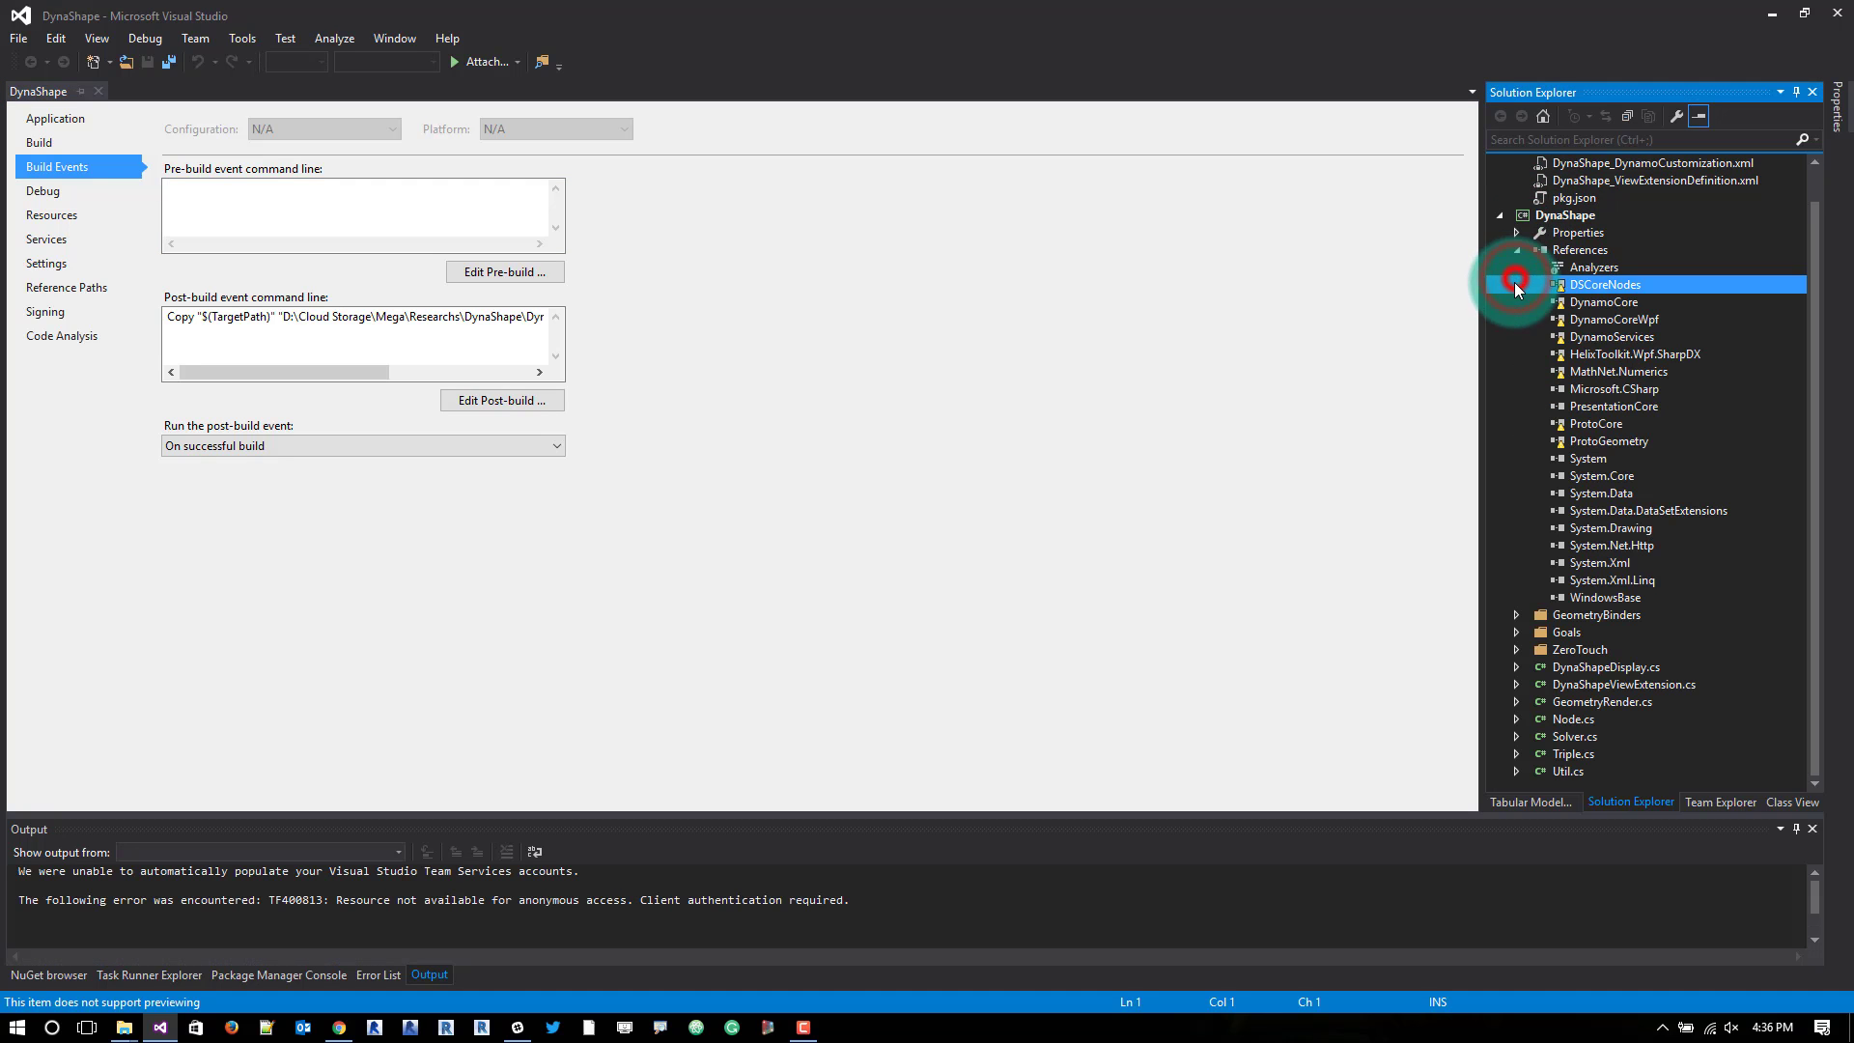
{"action": "left_click", "coordinate": [1606, 285]}
{"action": "left_click", "coordinate": [1600, 301]}
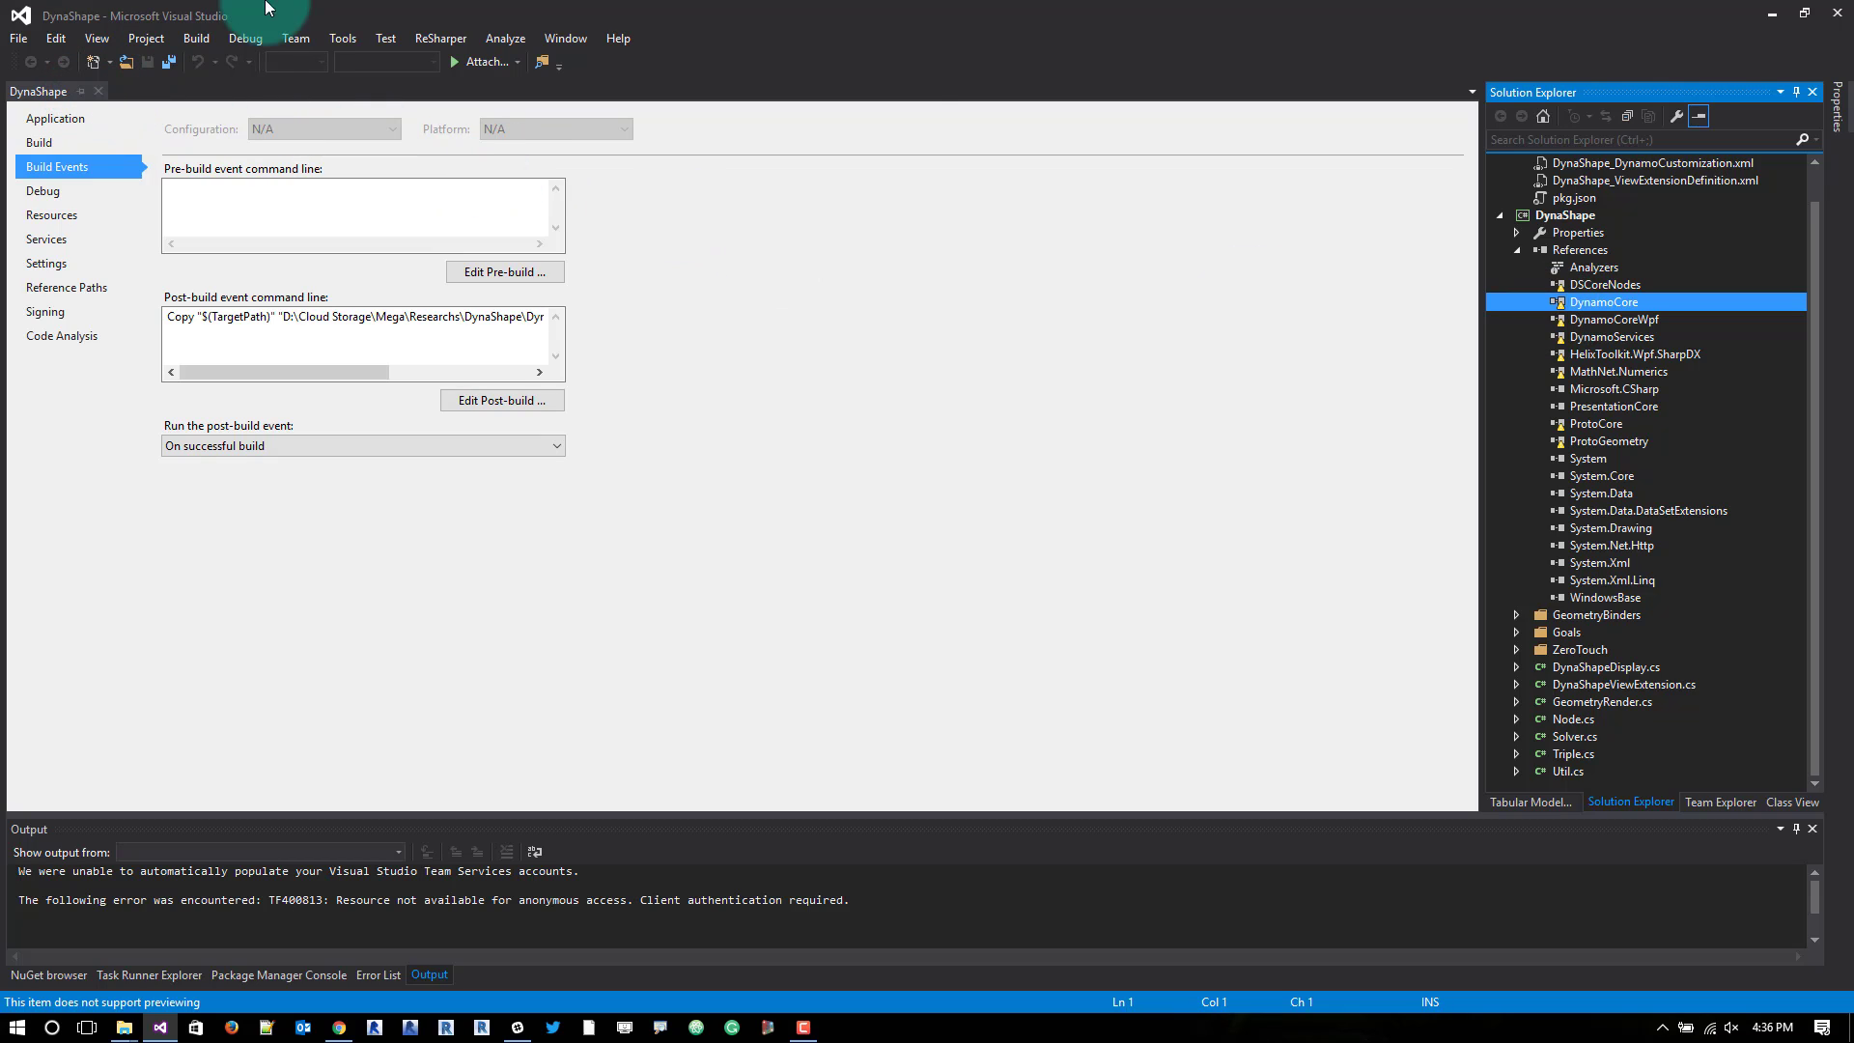
{"action": "right_click", "coordinate": [1569, 249]}
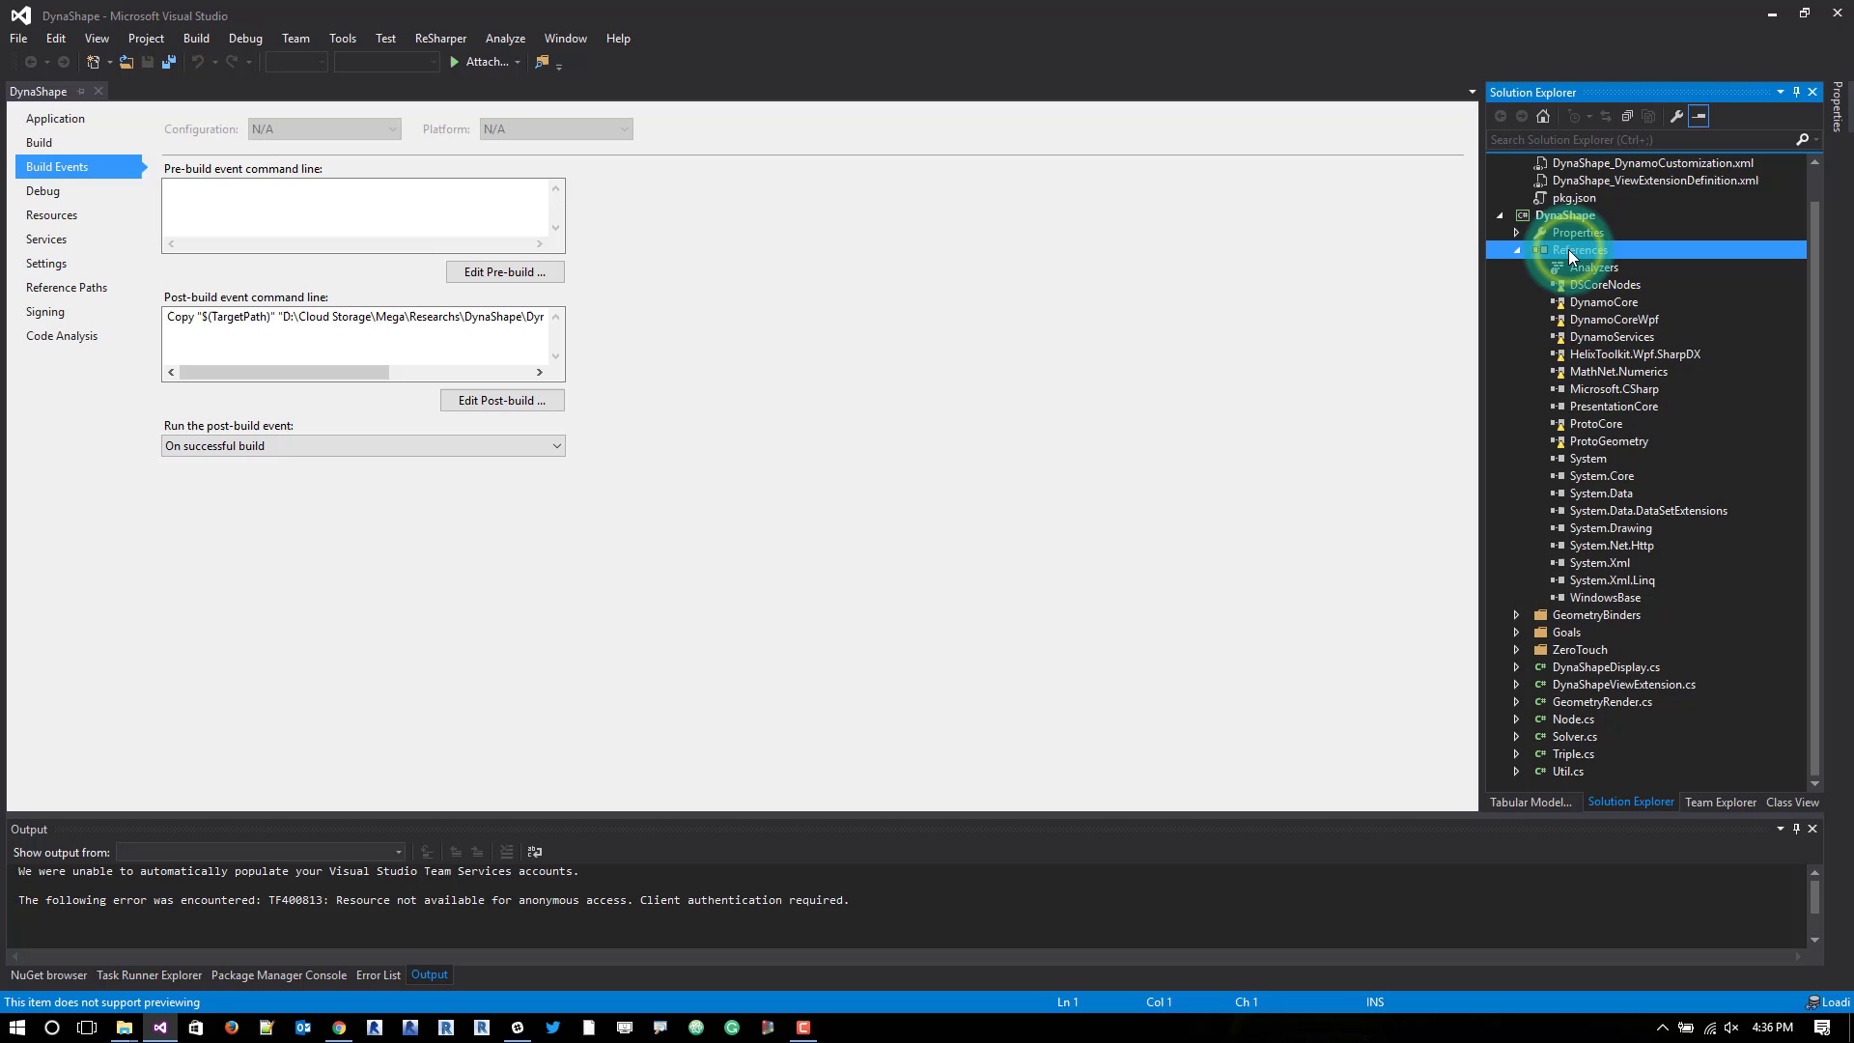
In Add Reference, sort recent assemblies by name and check DSCoreNodes.dll and DynamoCore.dll
{"action": "left_click", "coordinate": [1409, 269]}
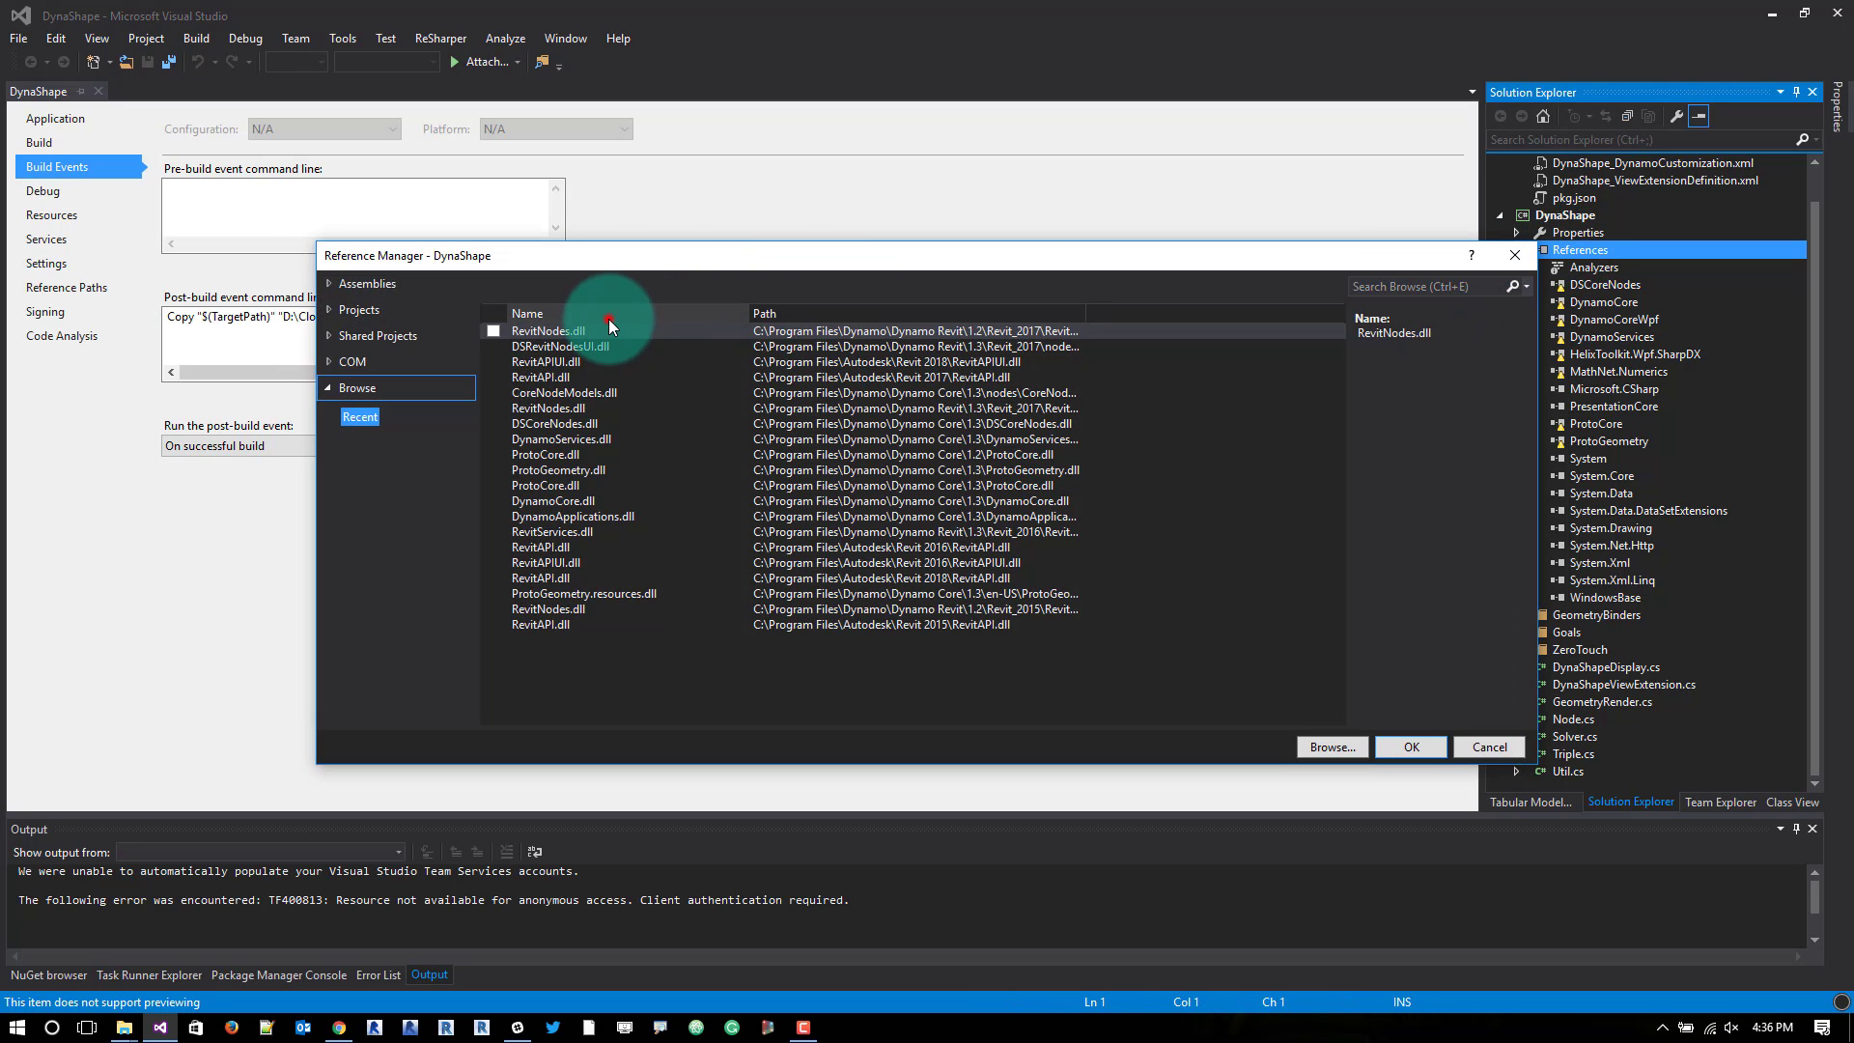
{"action": "left_click", "coordinate": [609, 319]}
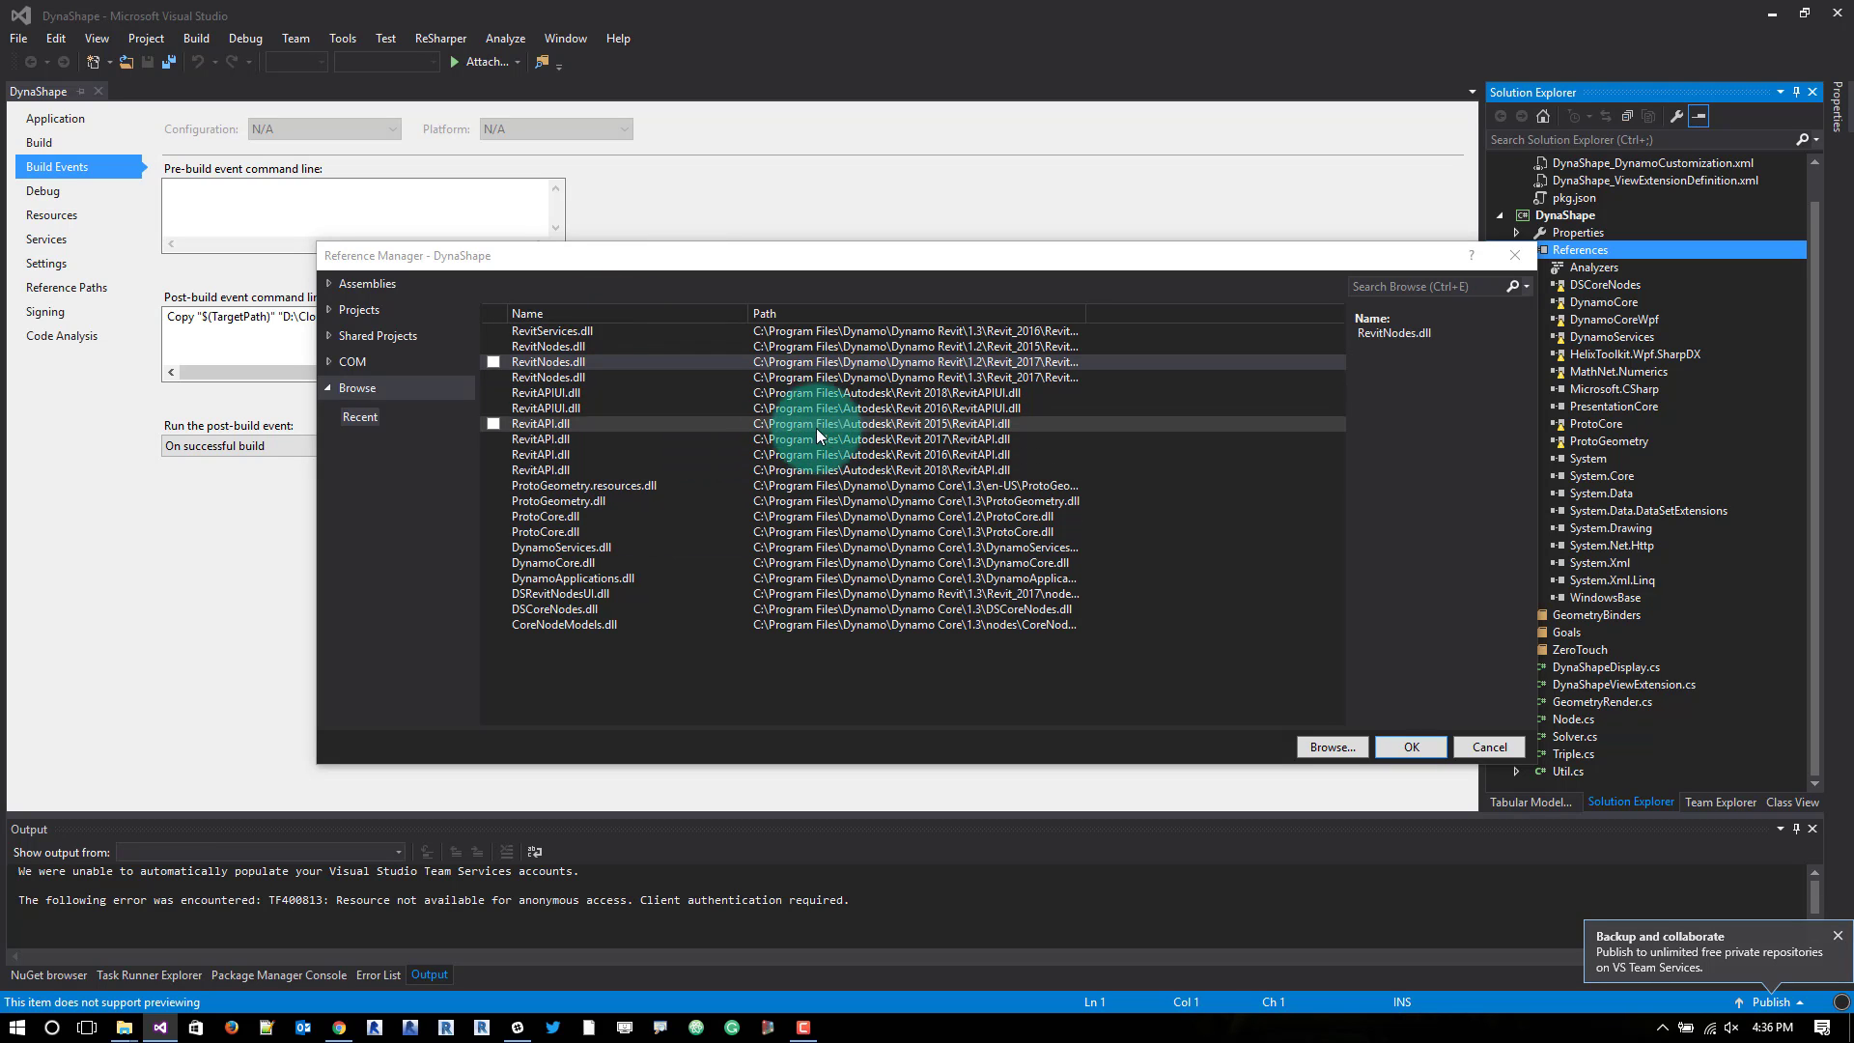
{"action": "left_click_drag", "start_coordinate": [923, 270], "coordinate": [677, 297]}
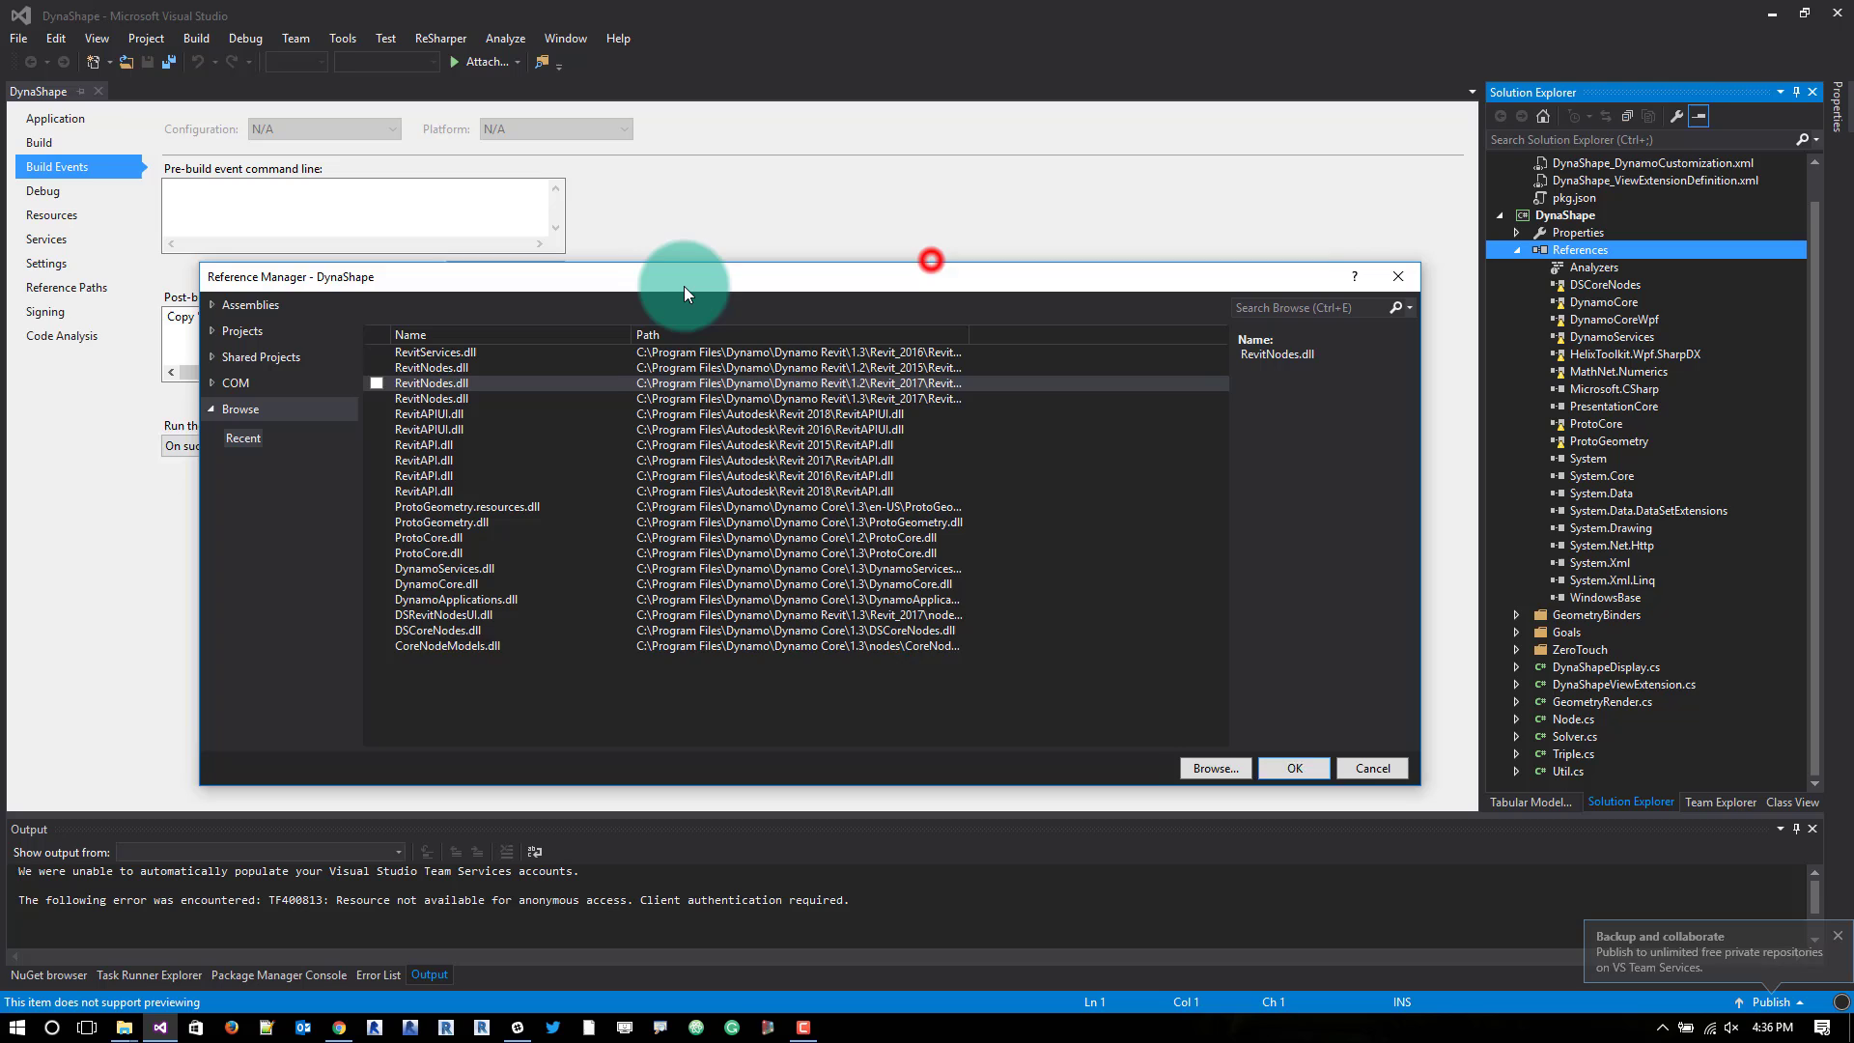
{"action": "left_click", "coordinate": [307, 344]}
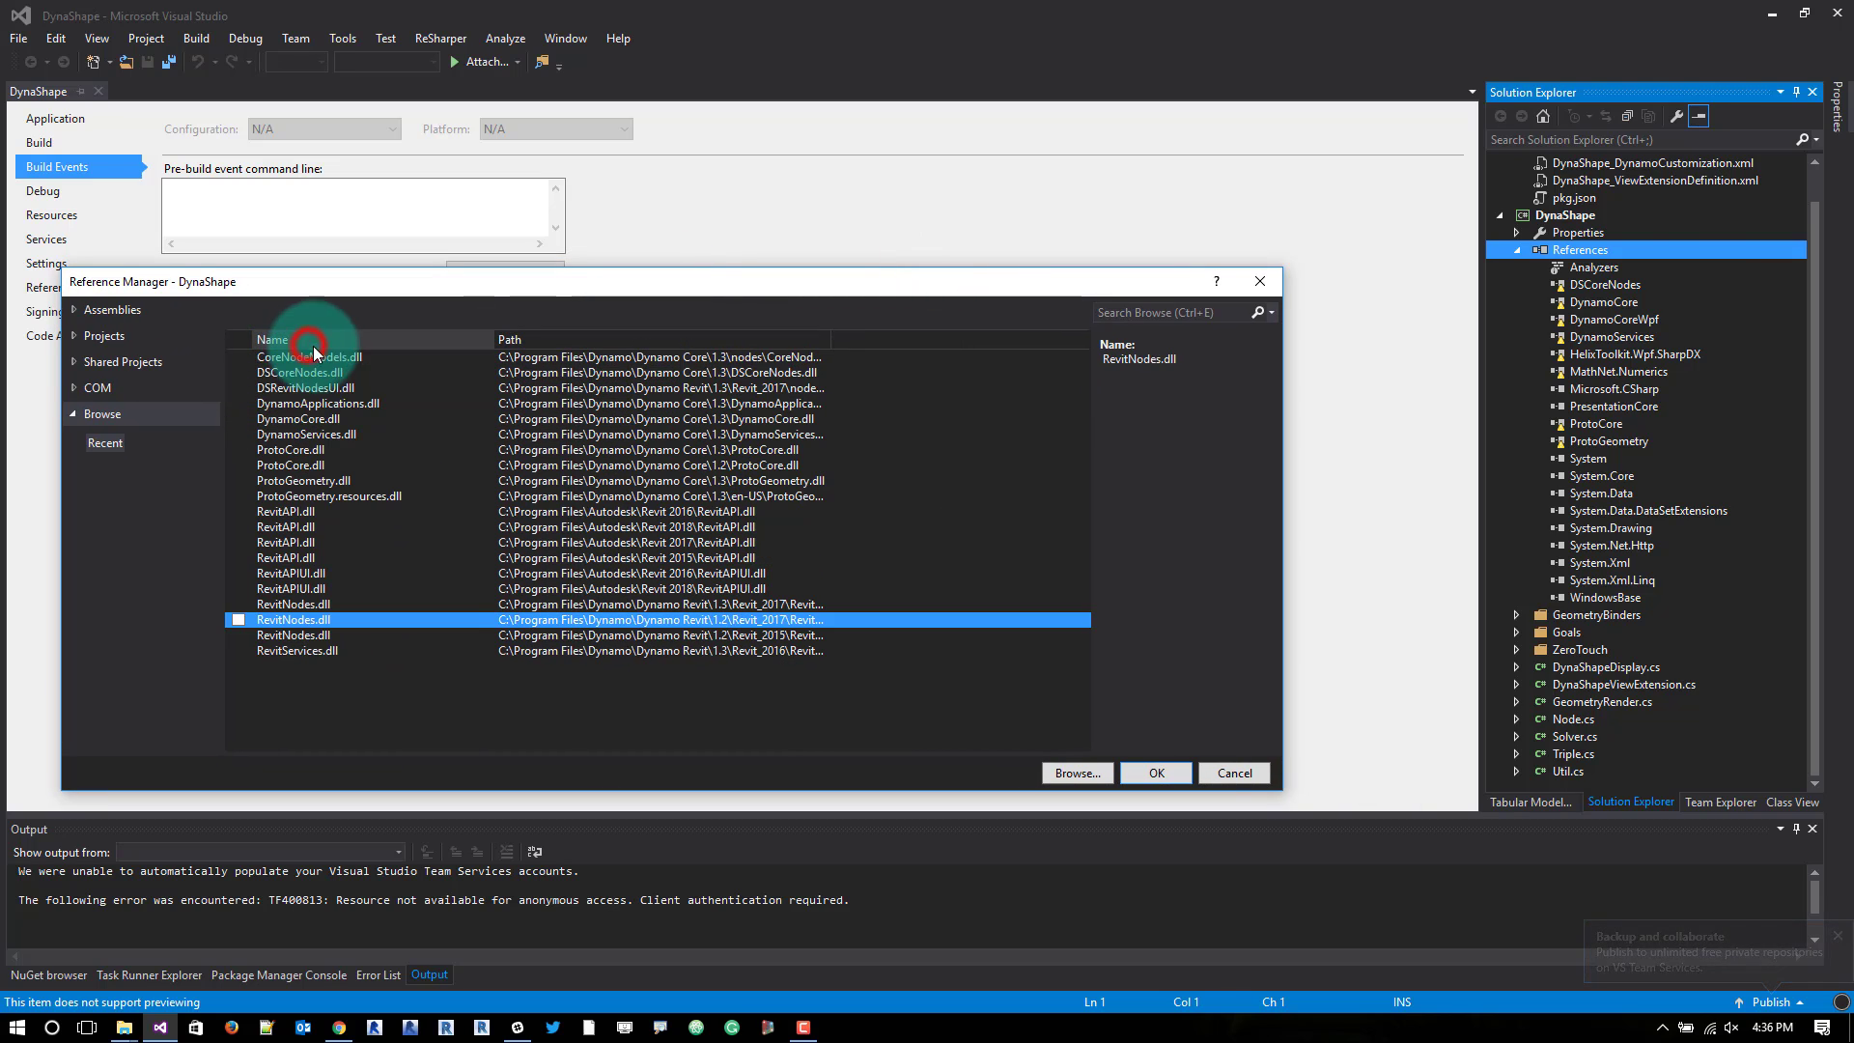
{"action": "left_click", "coordinate": [238, 371]}
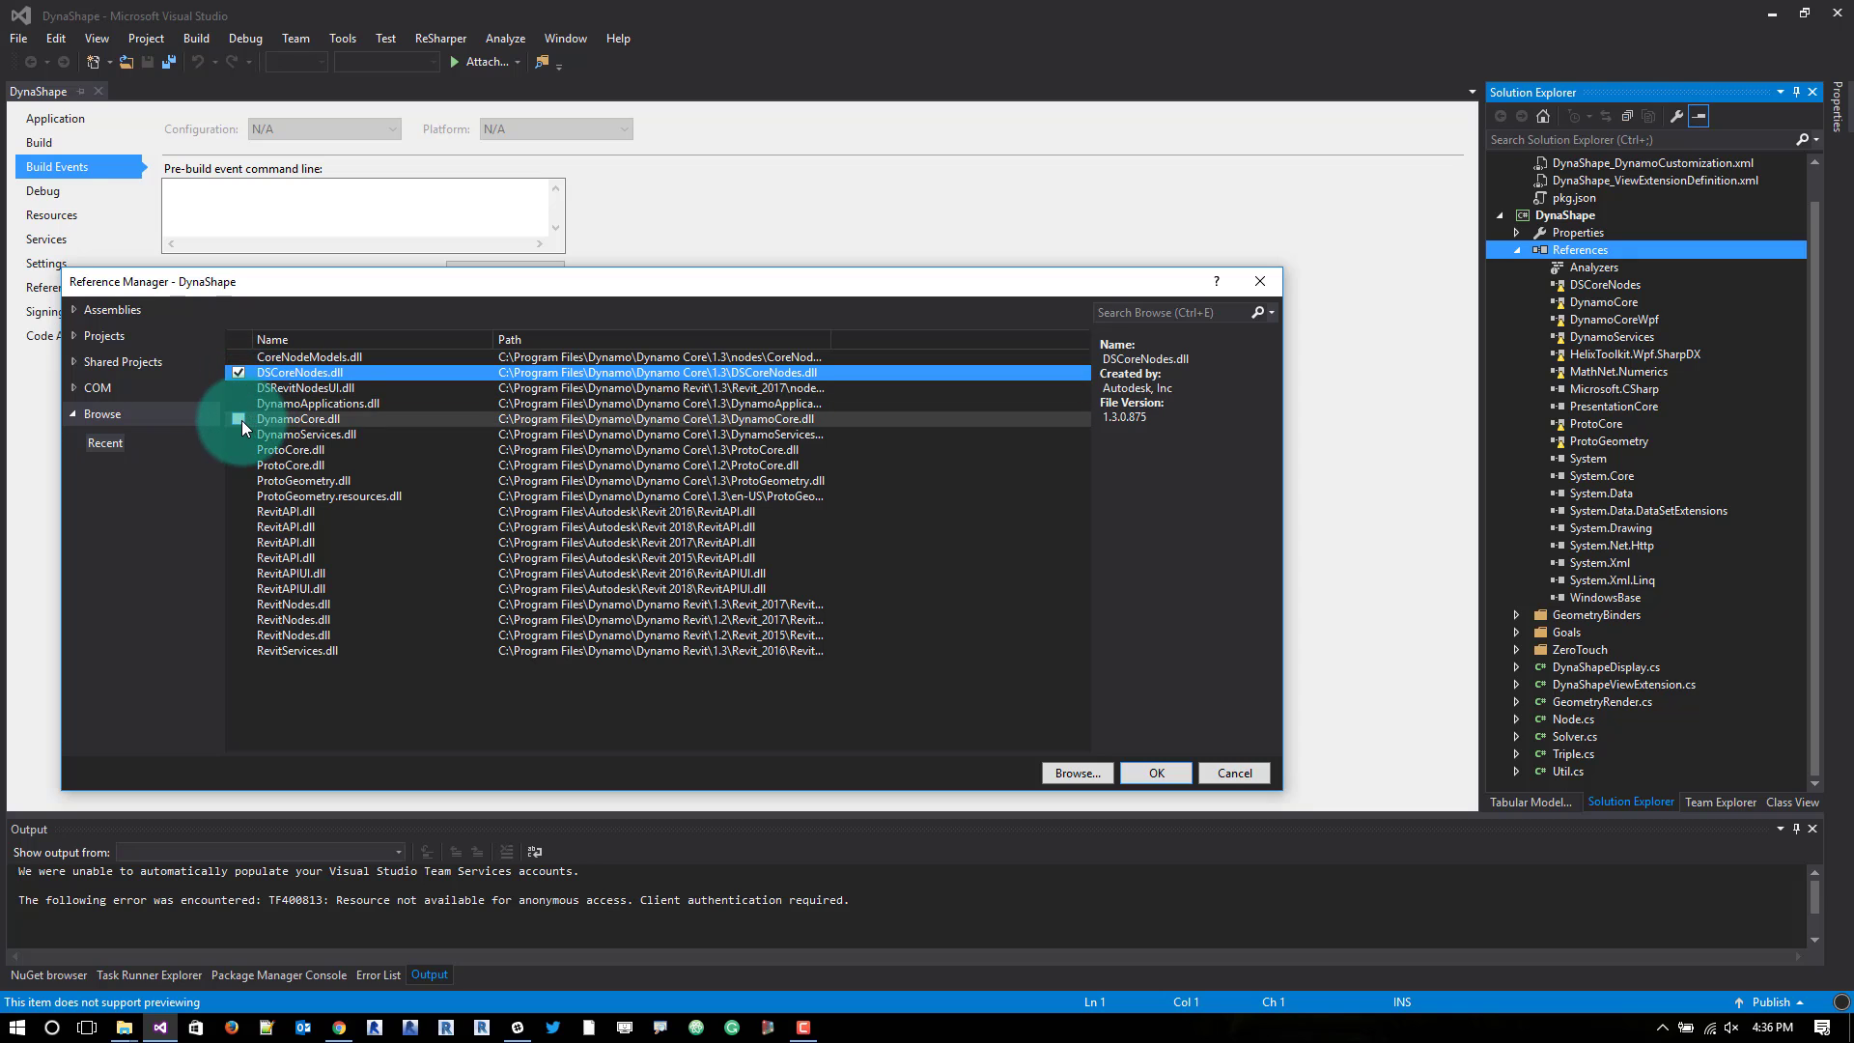
{"action": "left_click", "coordinate": [239, 419]}
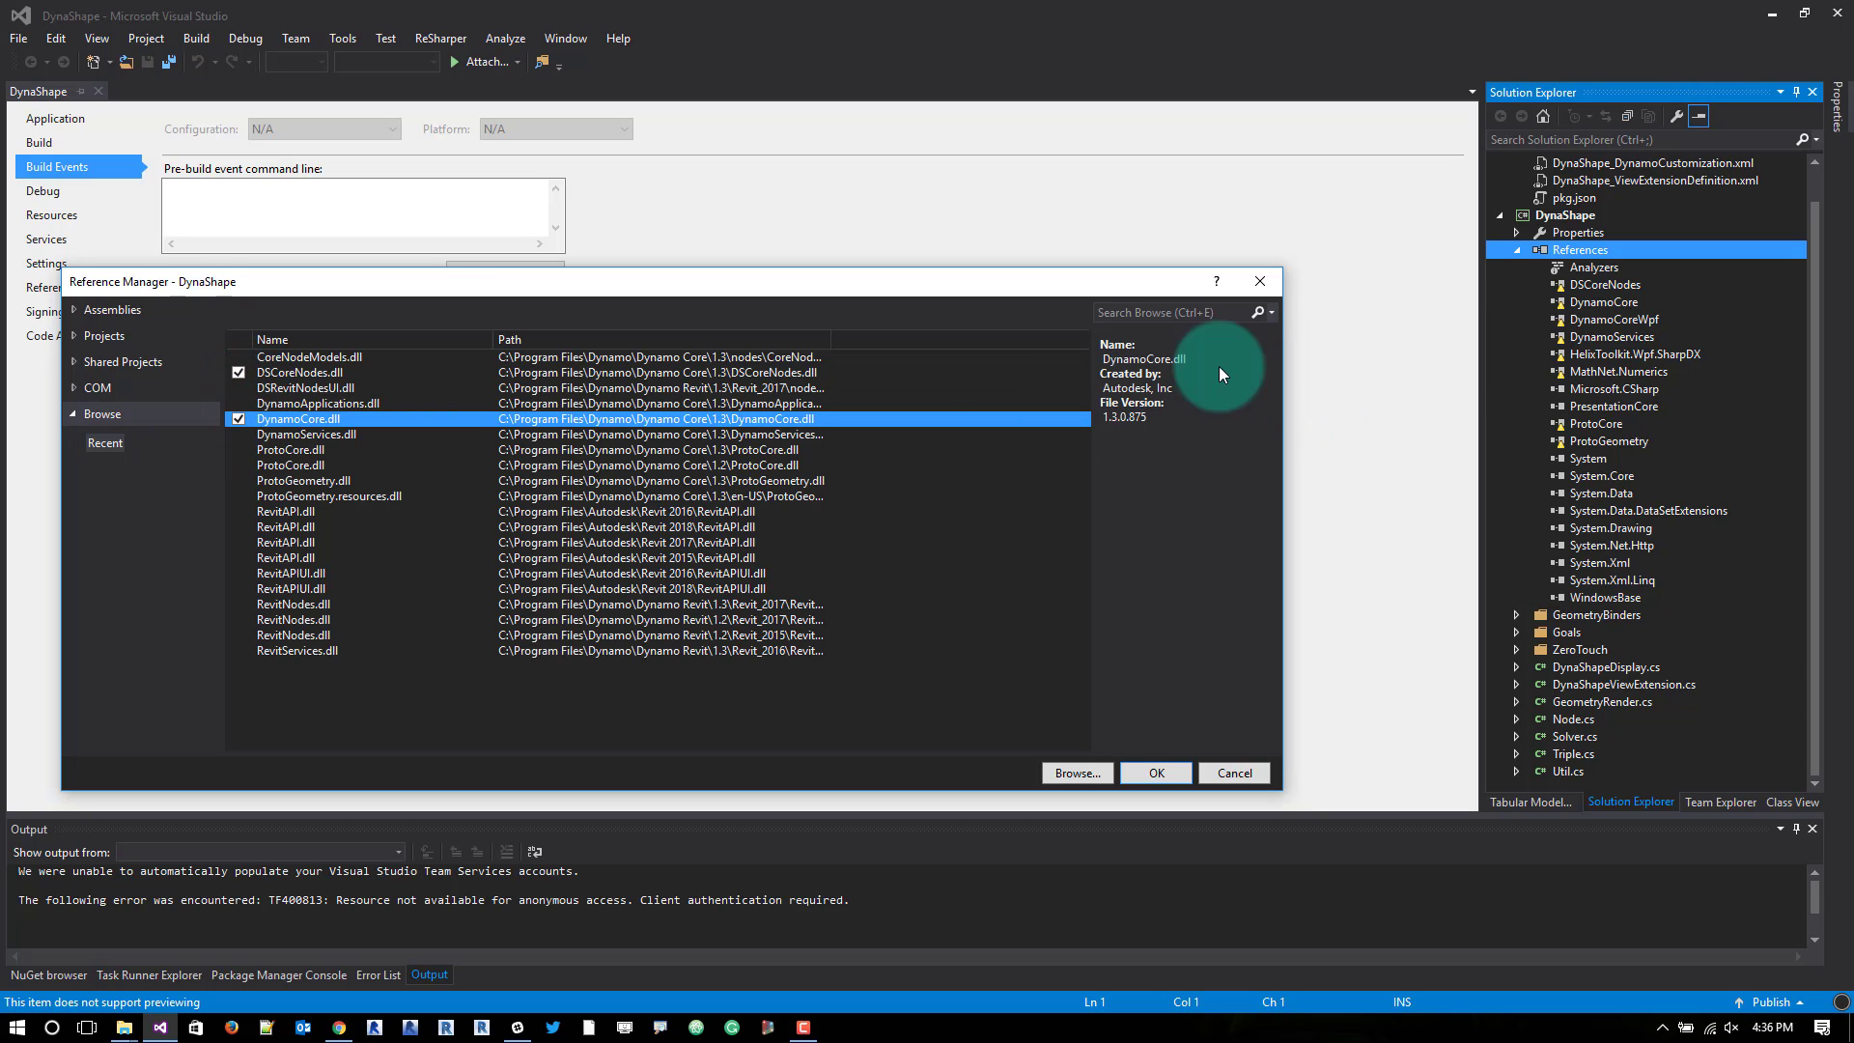
Browse to C:\Program Files\Dynamo\Dynamo Core\1.3 and add DynamoCoreWpf.dll as a reference
{"action": "left_click", "coordinate": [1076, 772]}
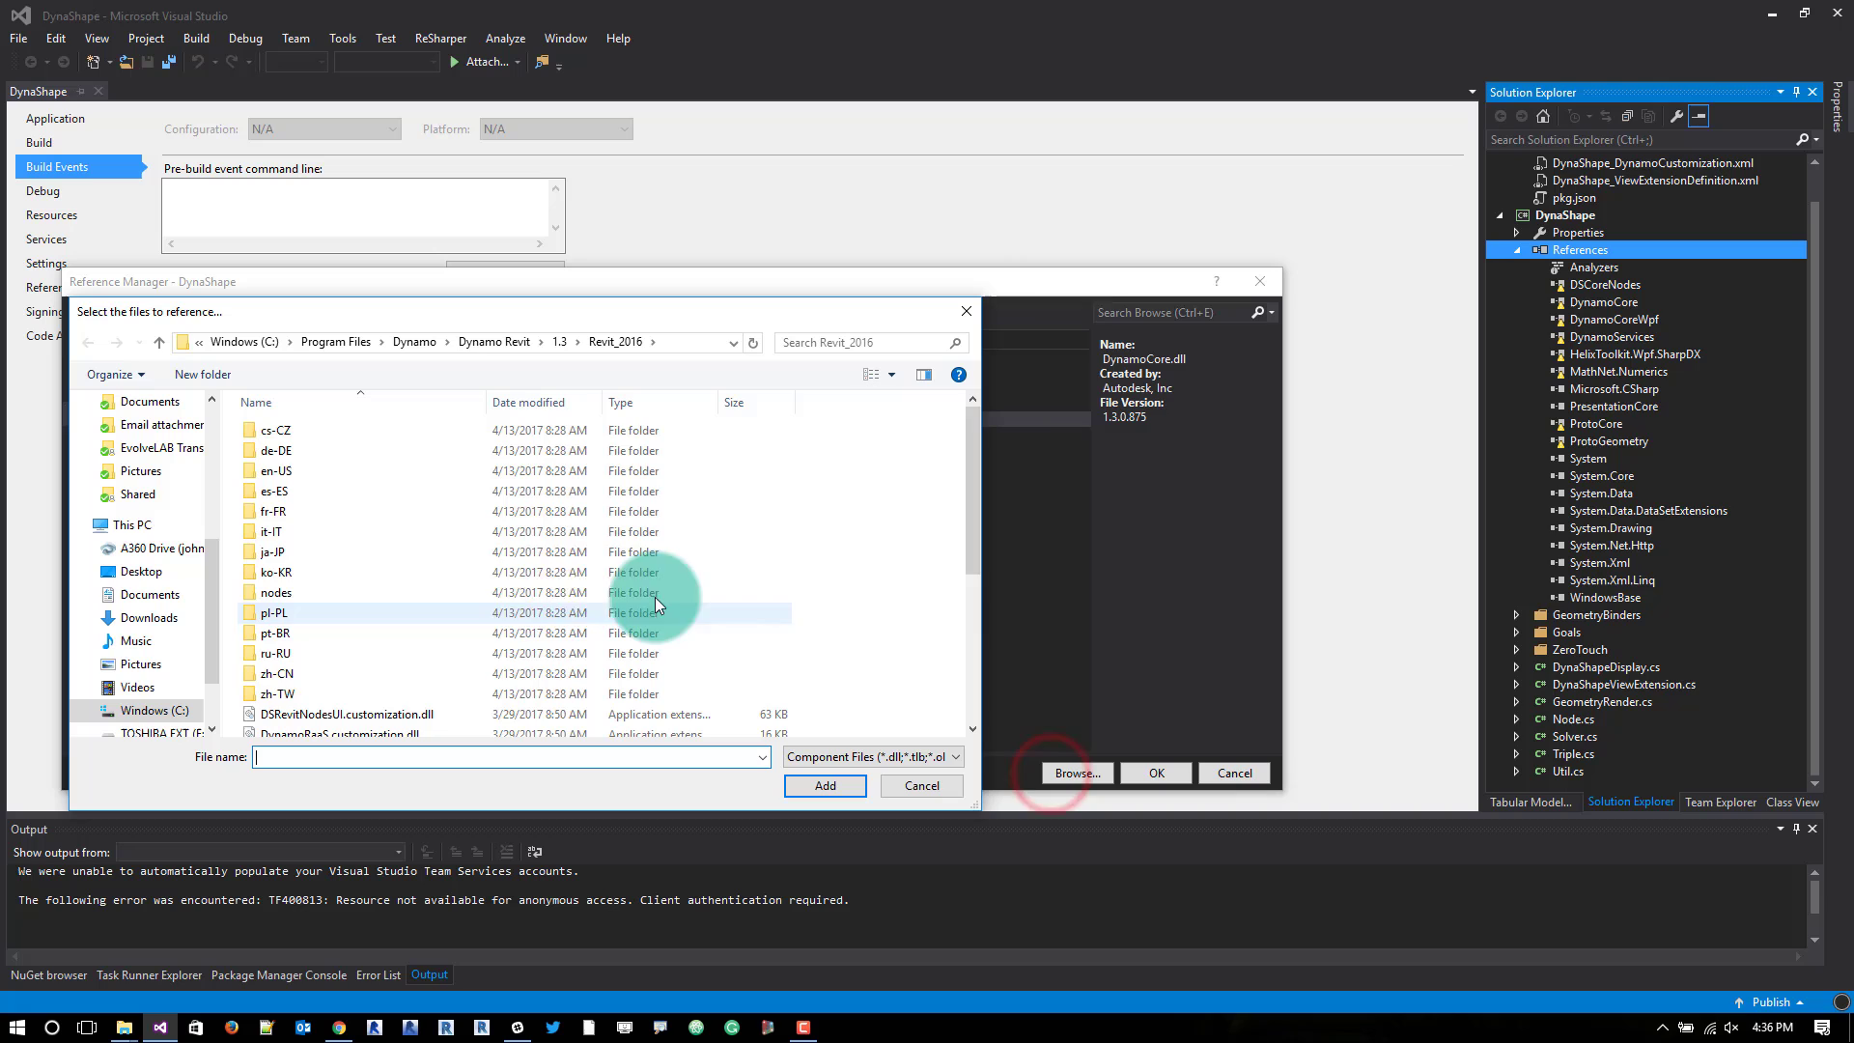
{"action": "scroll", "coordinate": [517, 598], "scroll_direction": "down", "scroll_amount": 1}
{"action": "scroll", "coordinate": [514, 587], "scroll_direction": "up", "scroll_amount": 6}
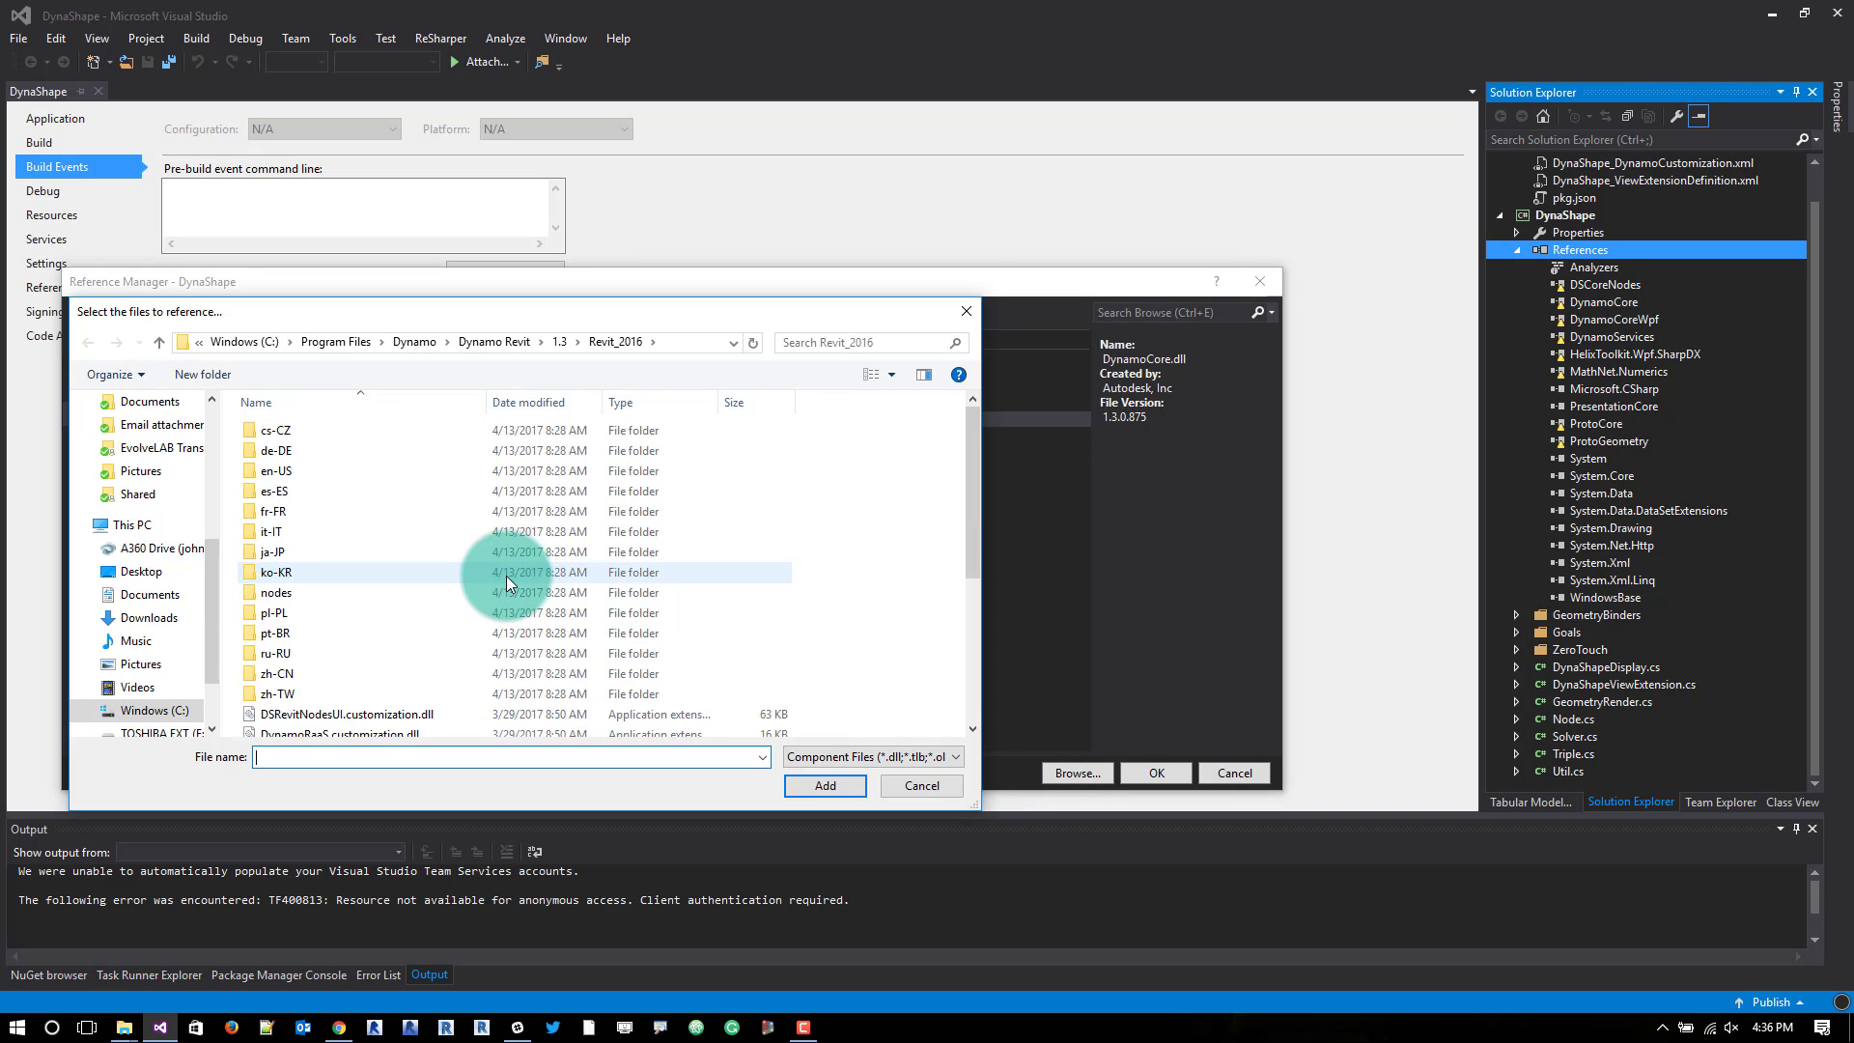
{"action": "left_click", "coordinate": [414, 341]}
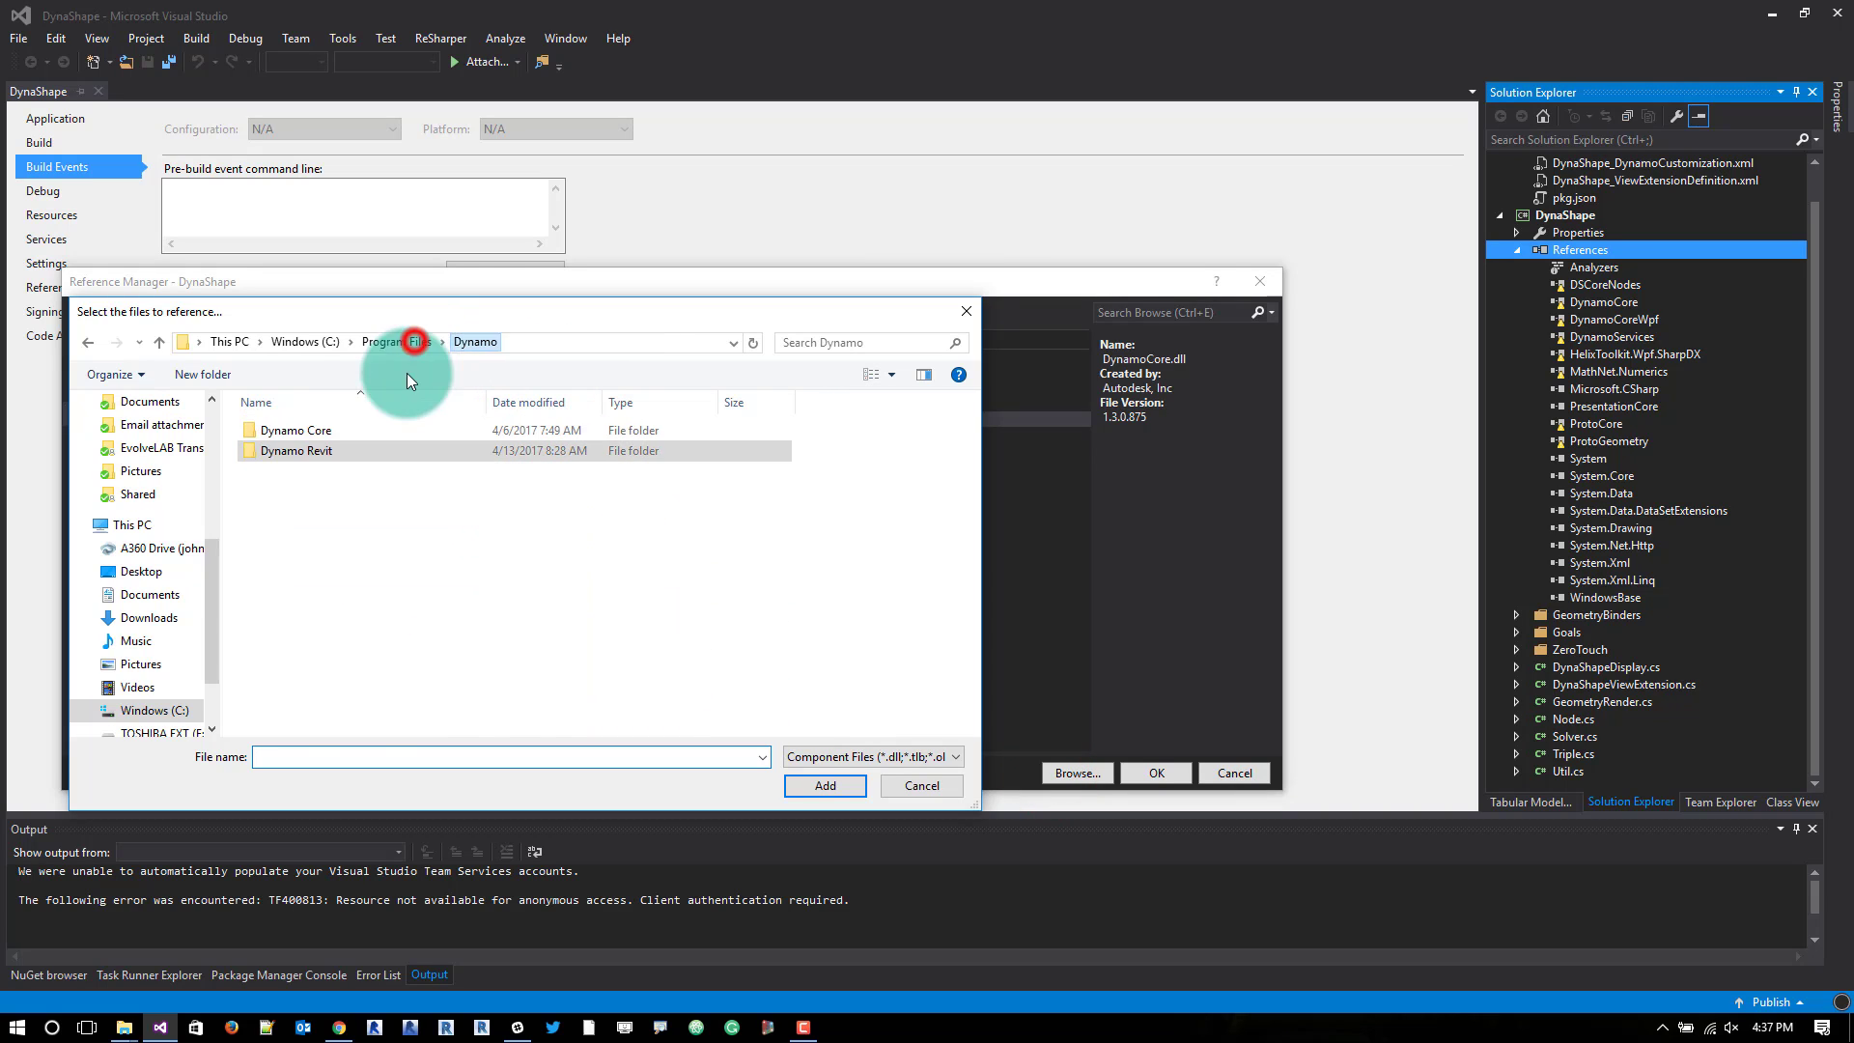
{"action": "double_click", "coordinate": [291, 432]}
{"action": "double_click", "coordinate": [317, 451]}
{"action": "scroll", "coordinate": [402, 480], "scroll_direction": "down", "scroll_amount": 3}
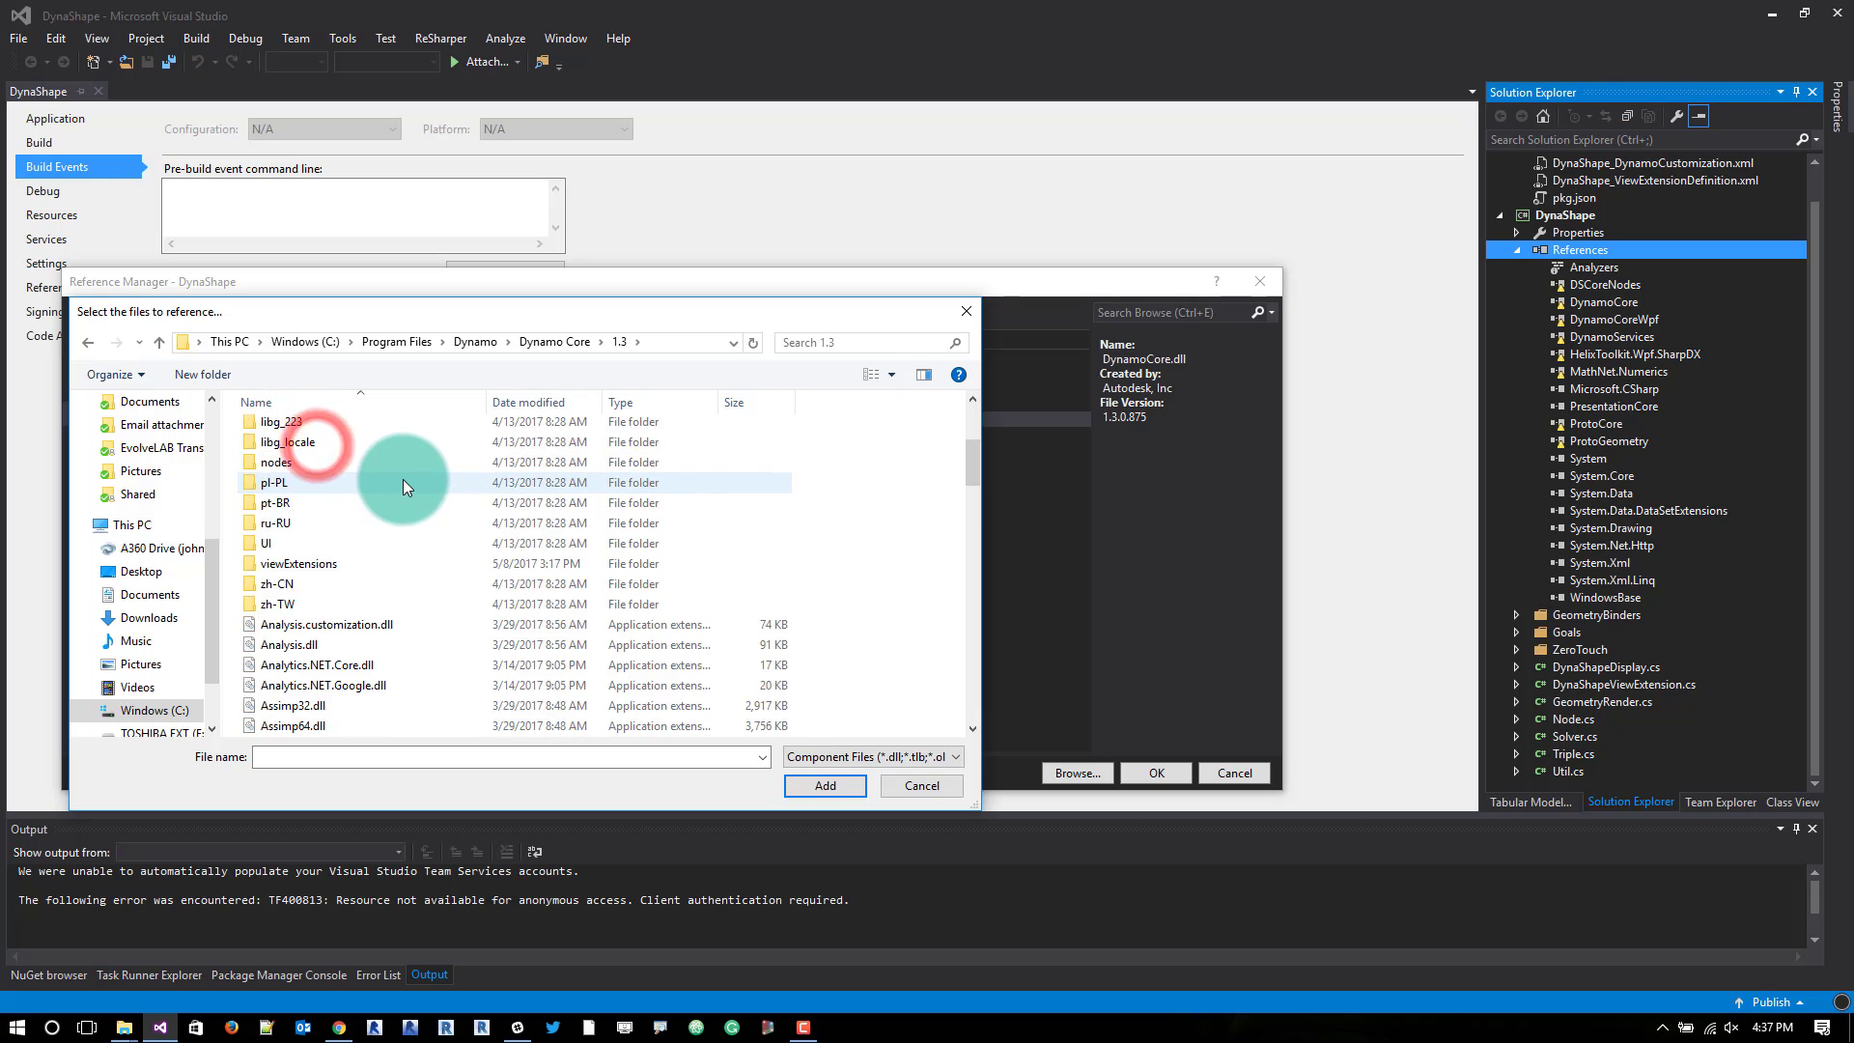
{"action": "scroll", "coordinate": [404, 480], "scroll_direction": "down", "scroll_amount": 4}
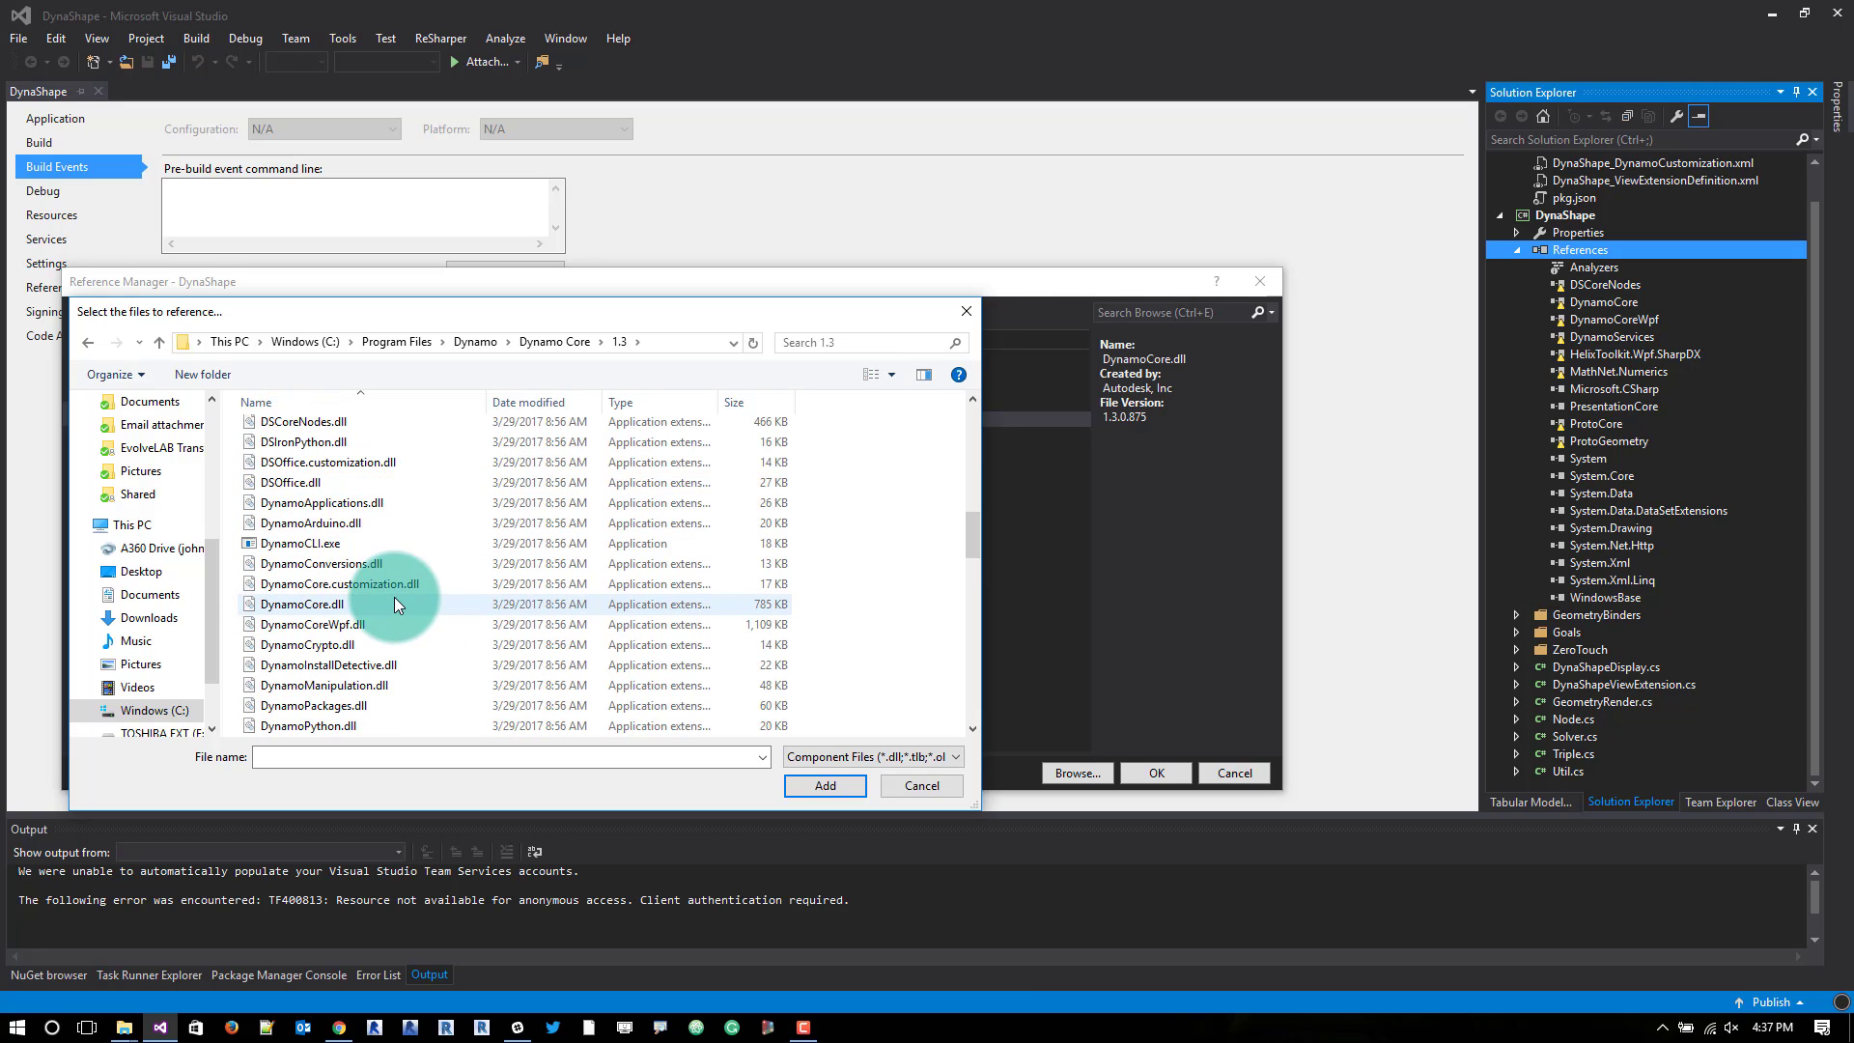
{"action": "left_click", "coordinate": [305, 605]}
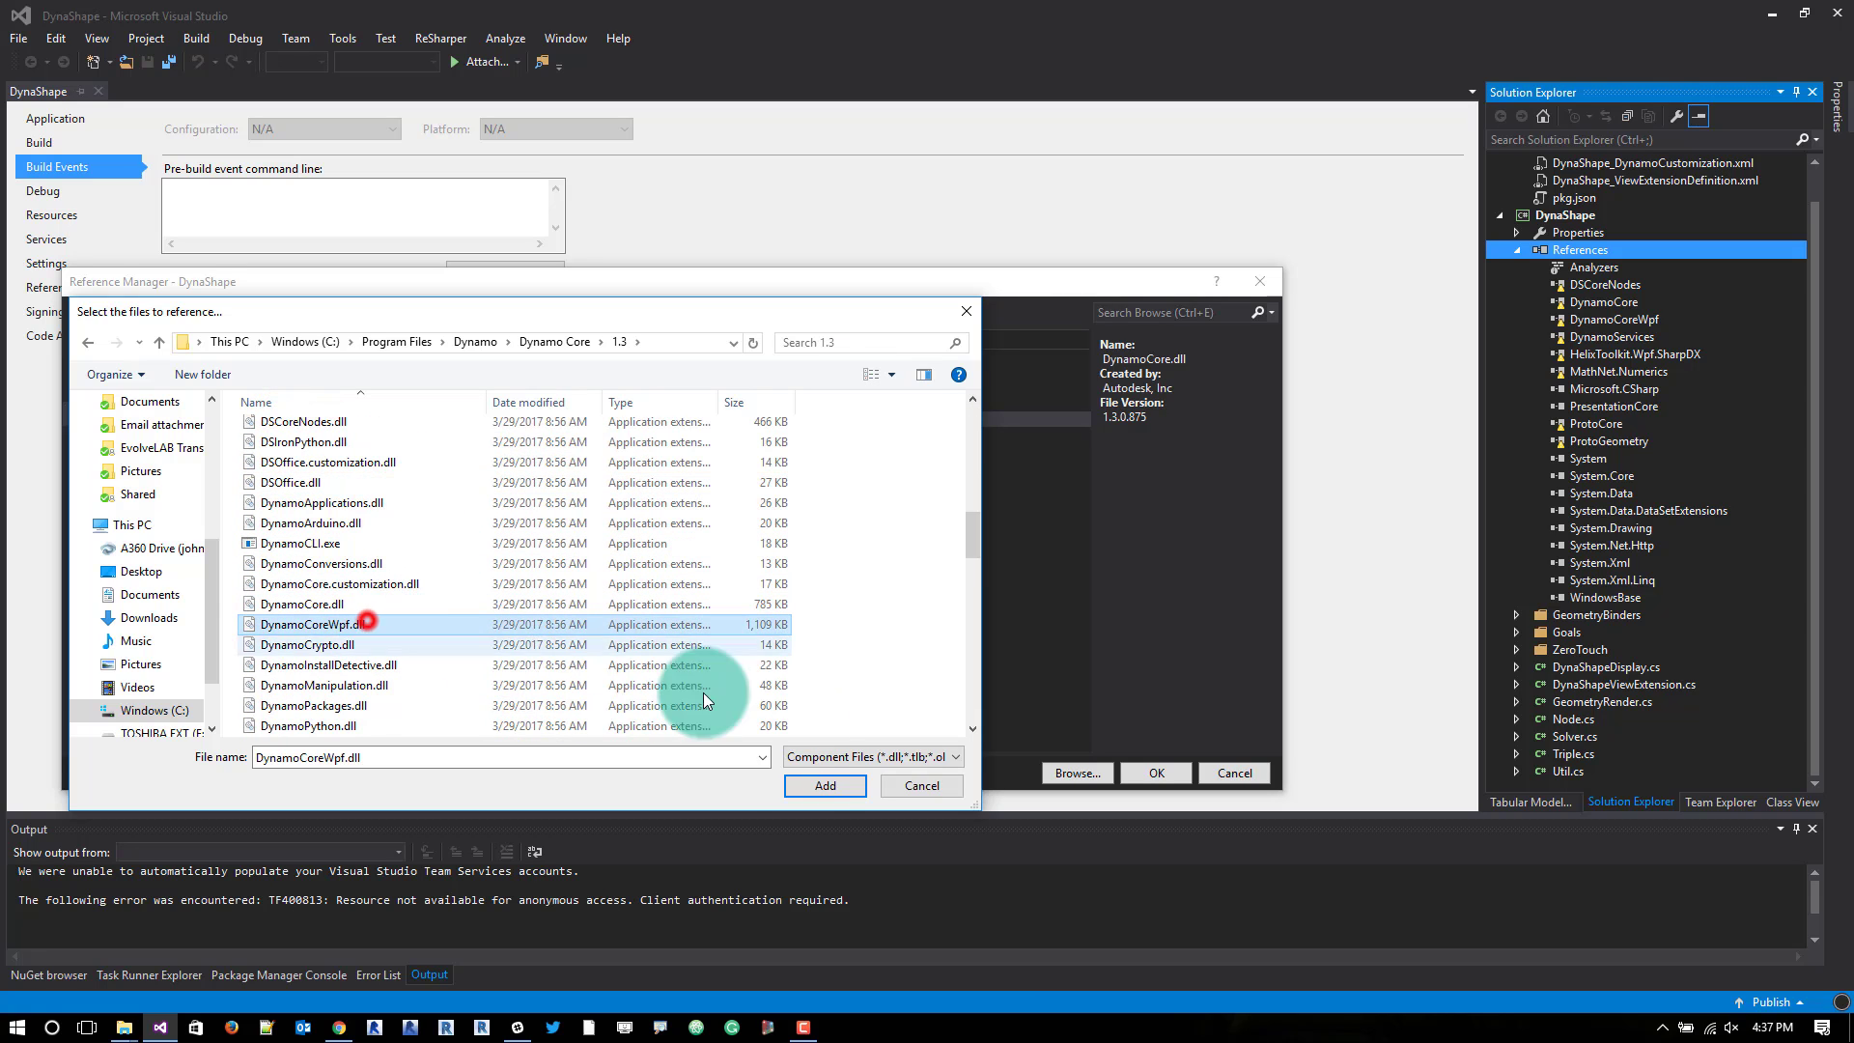
{"action": "left_click", "coordinate": [824, 785]}
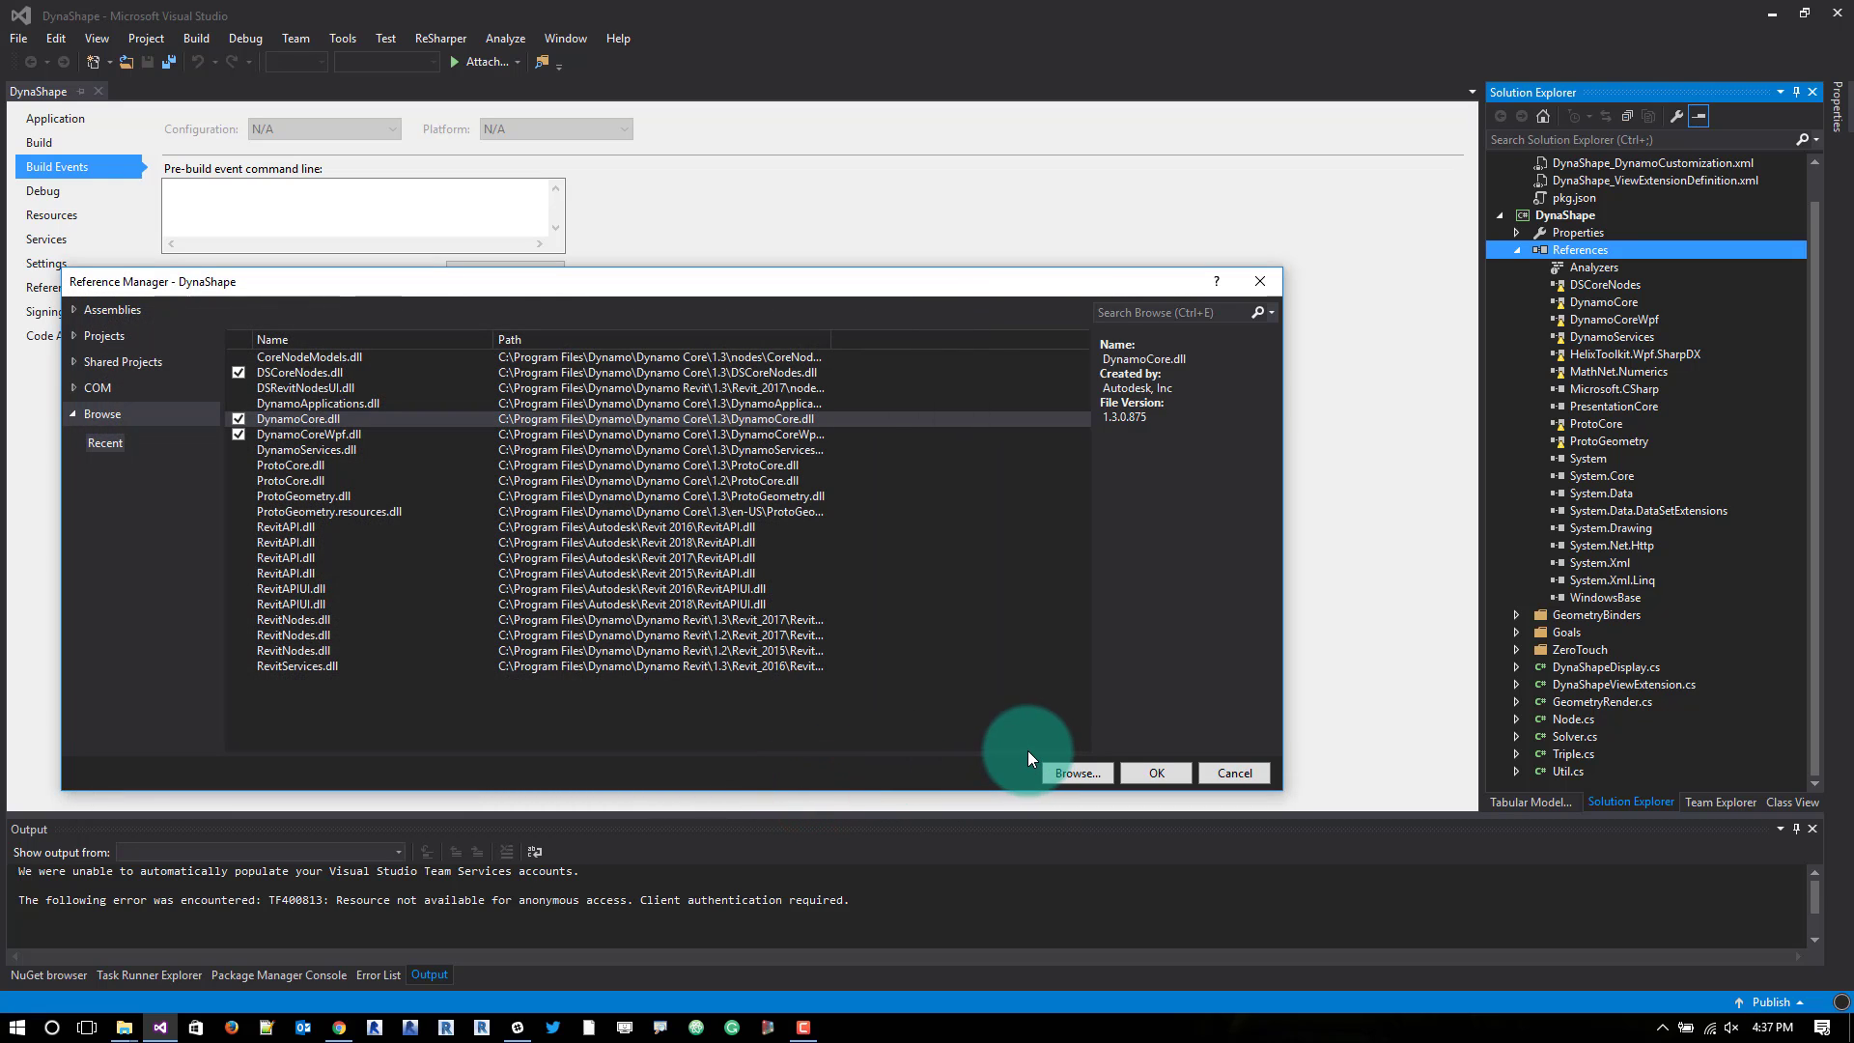
Check DynamoServices.dll, ProtoCore.dll (1.3) and ProtoGeometry.dll and confirm the references with OK
{"action": "left_click", "coordinate": [239, 449]}
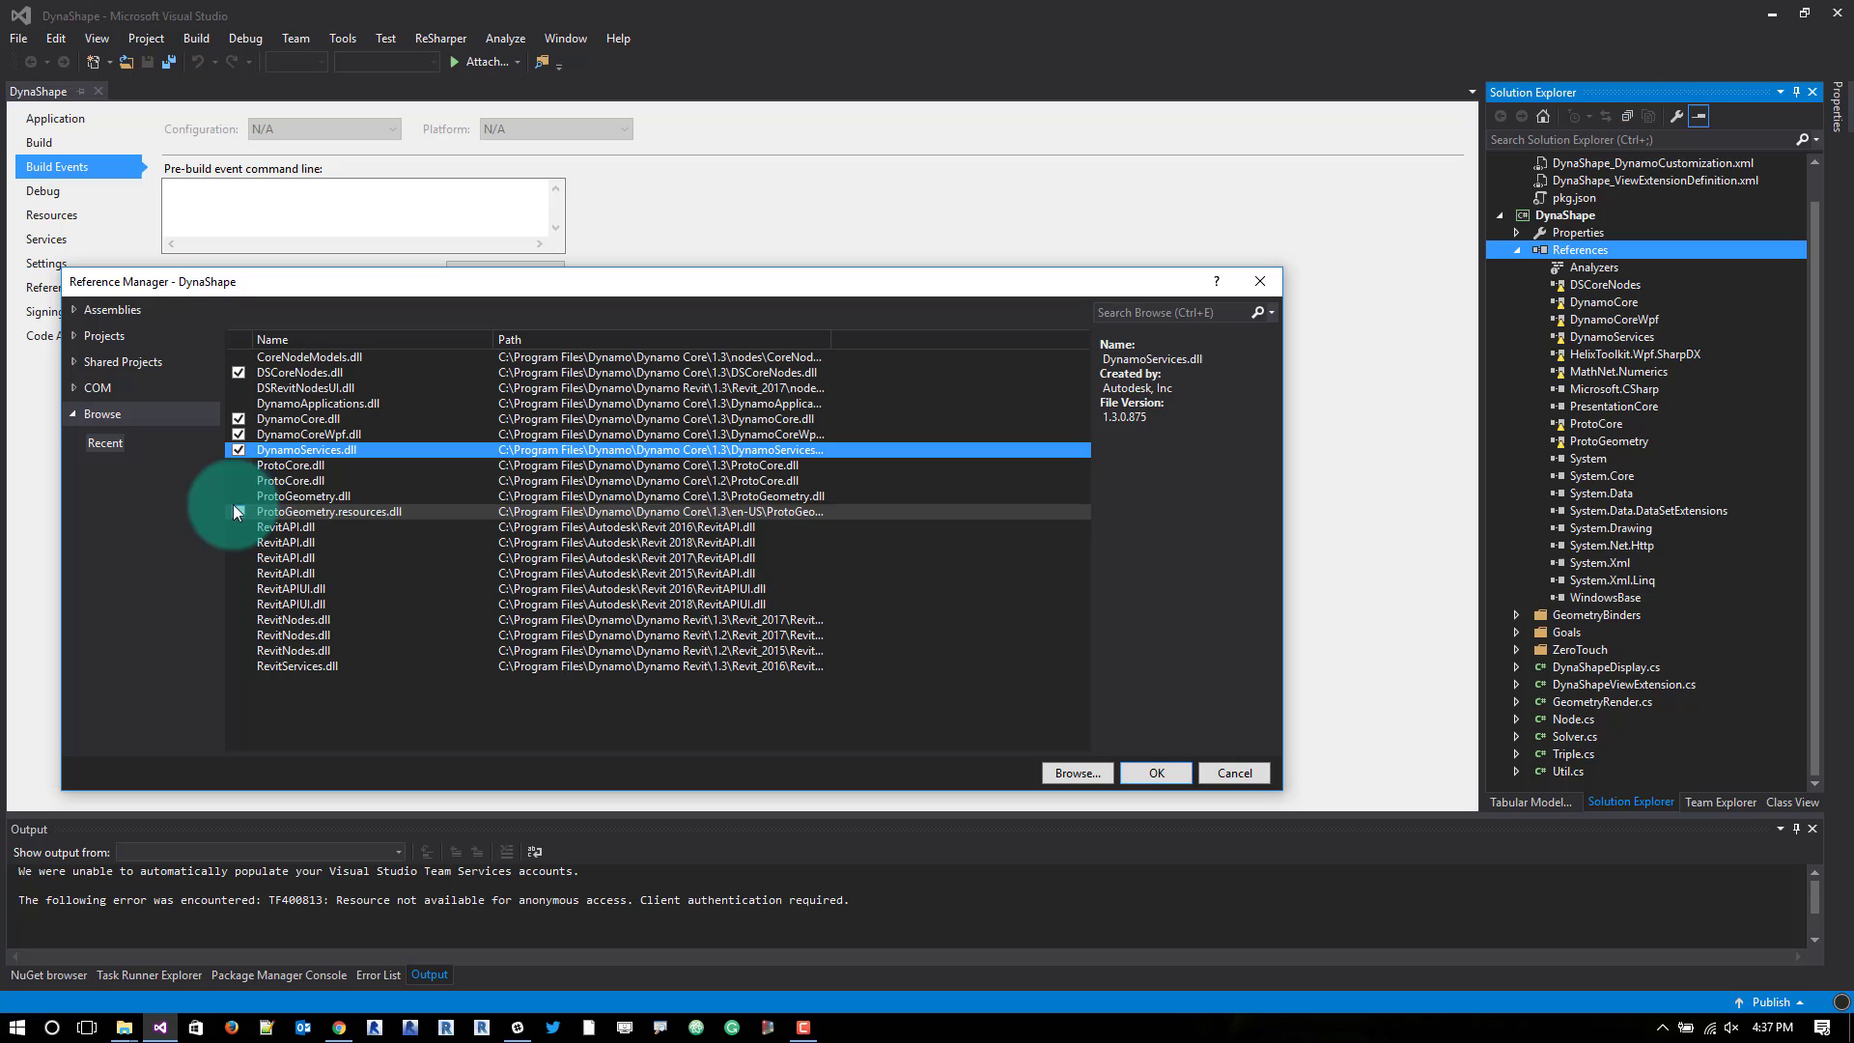
{"action": "left_click", "coordinate": [240, 467]}
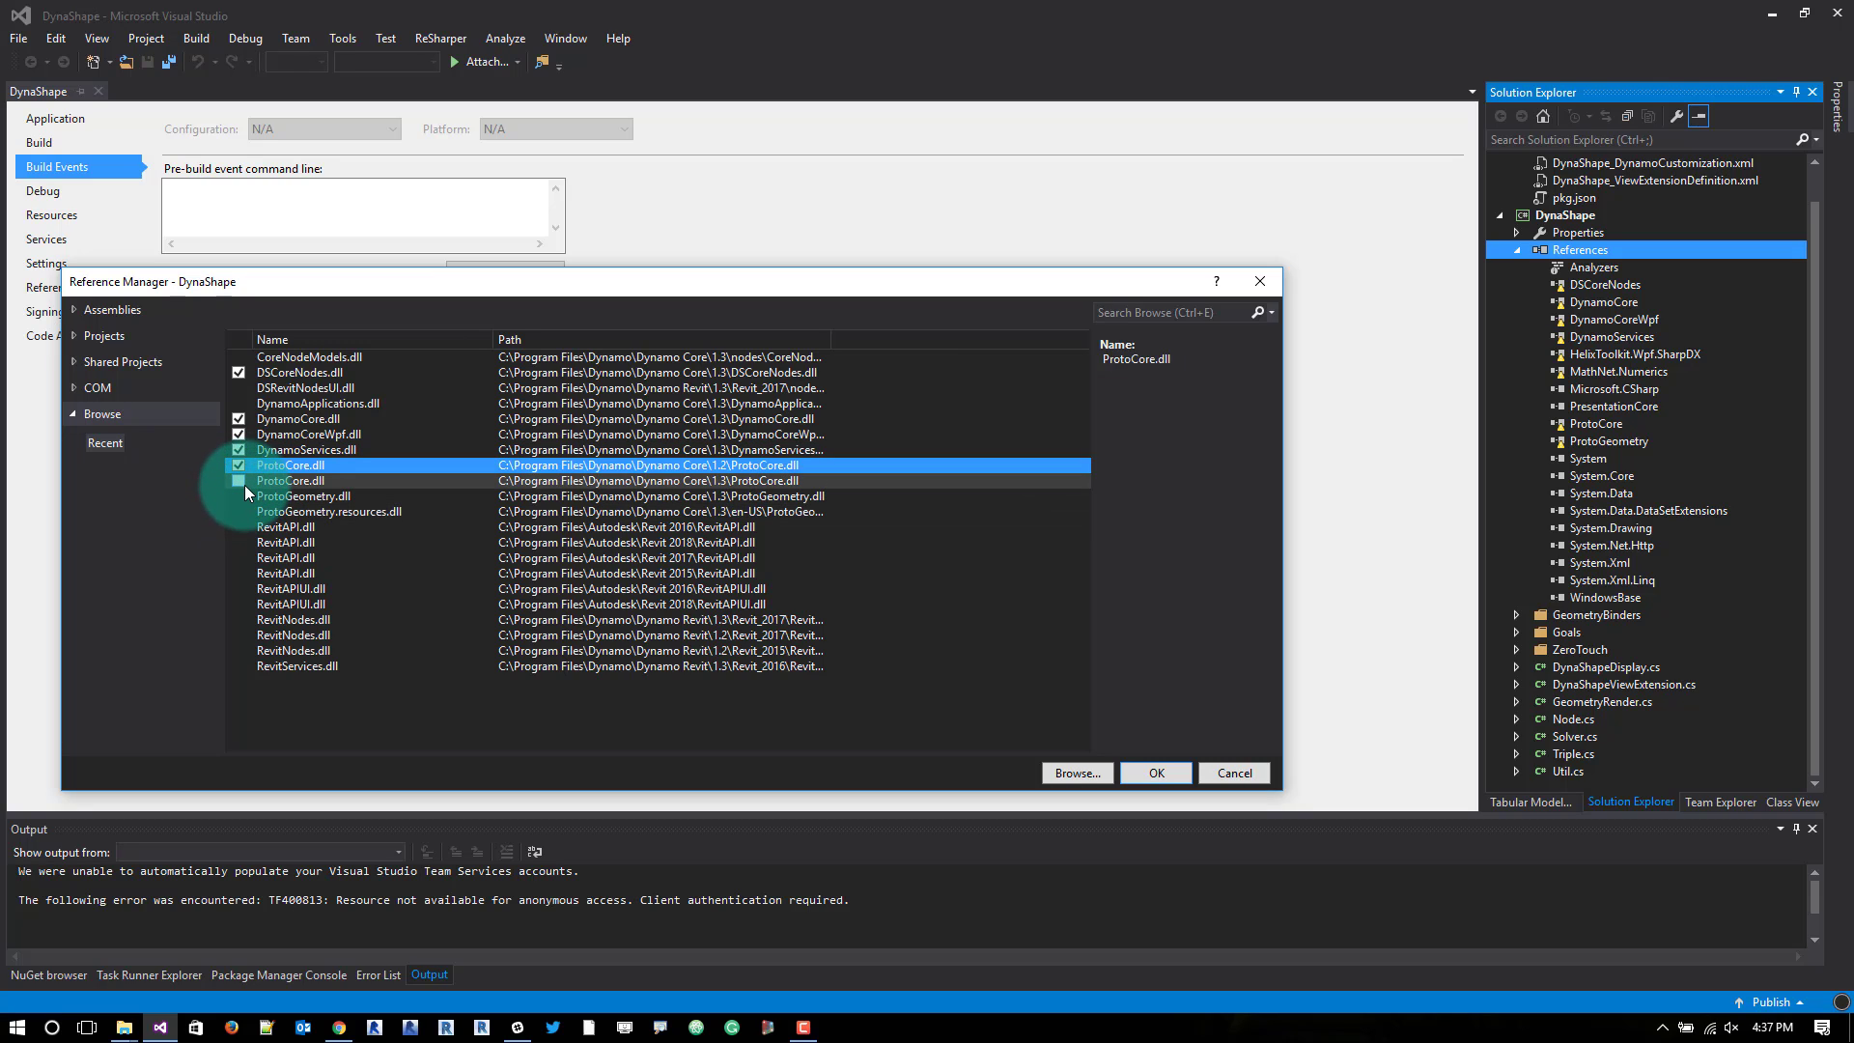
{"action": "left_click", "coordinate": [239, 466]}
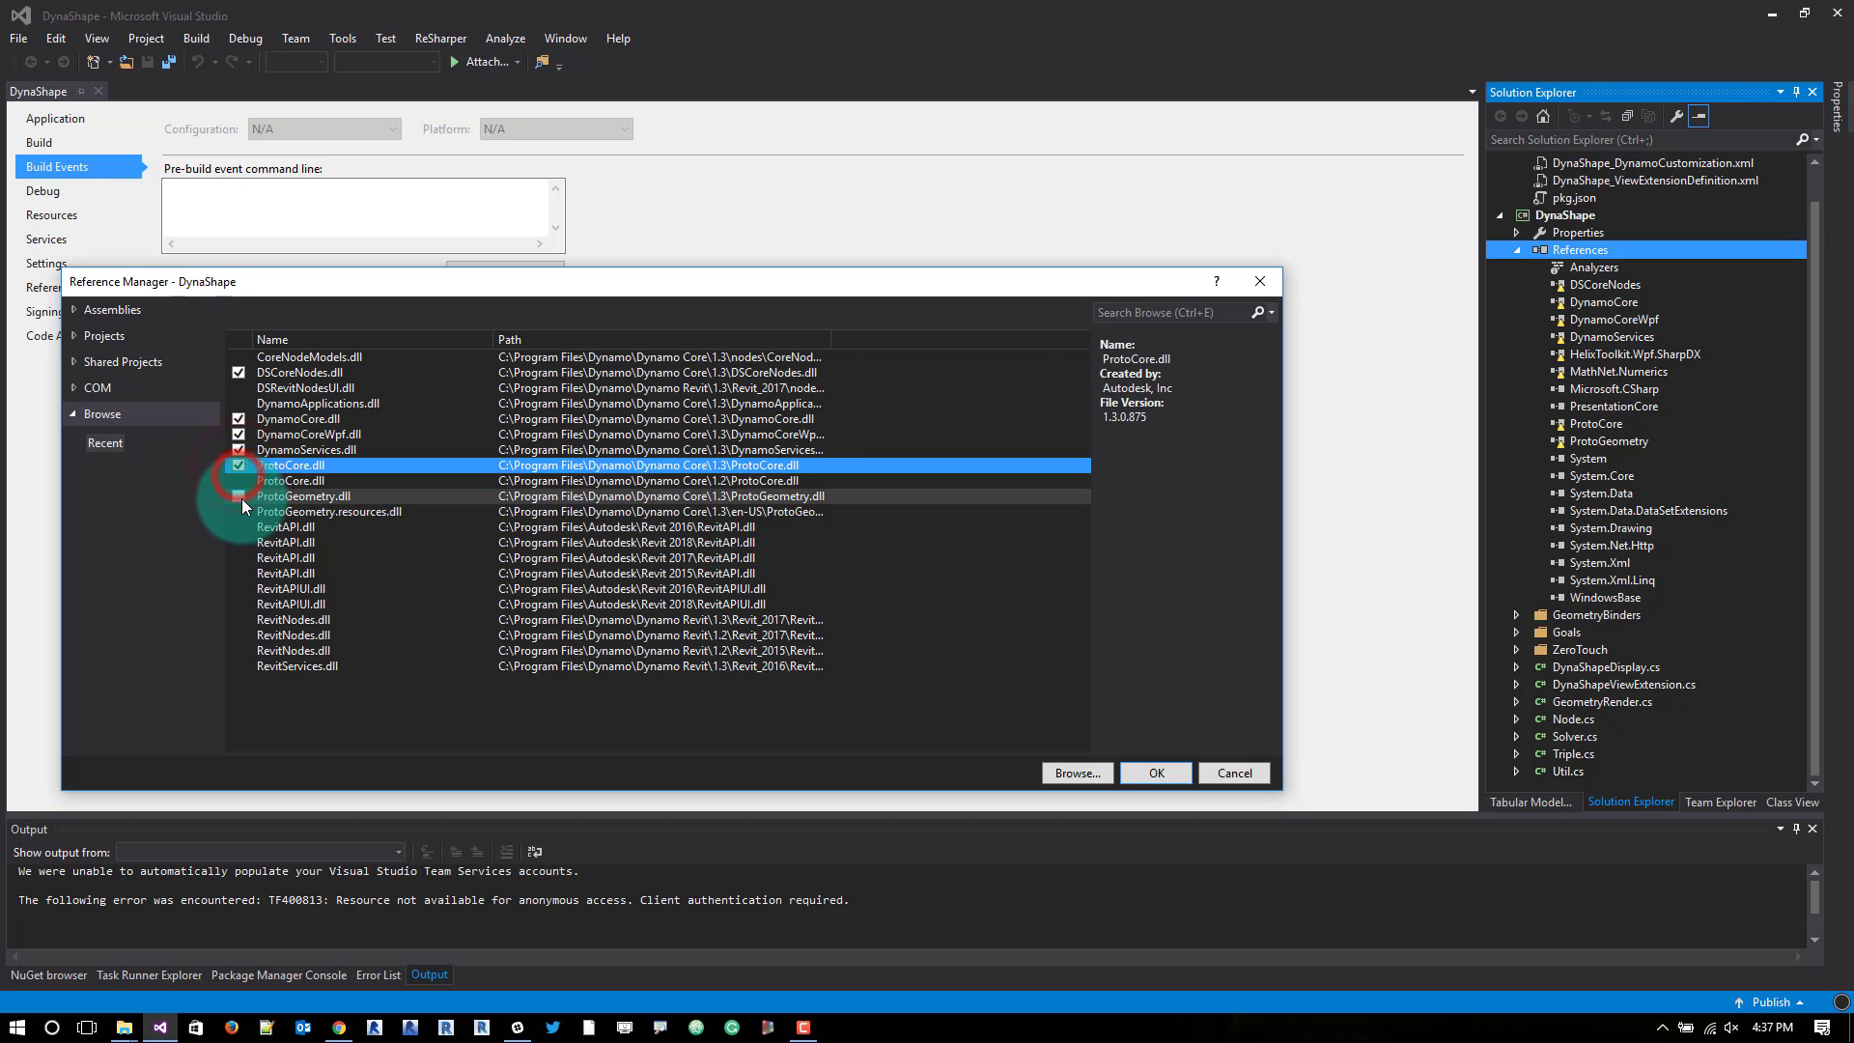
{"action": "left_click", "coordinate": [240, 497]}
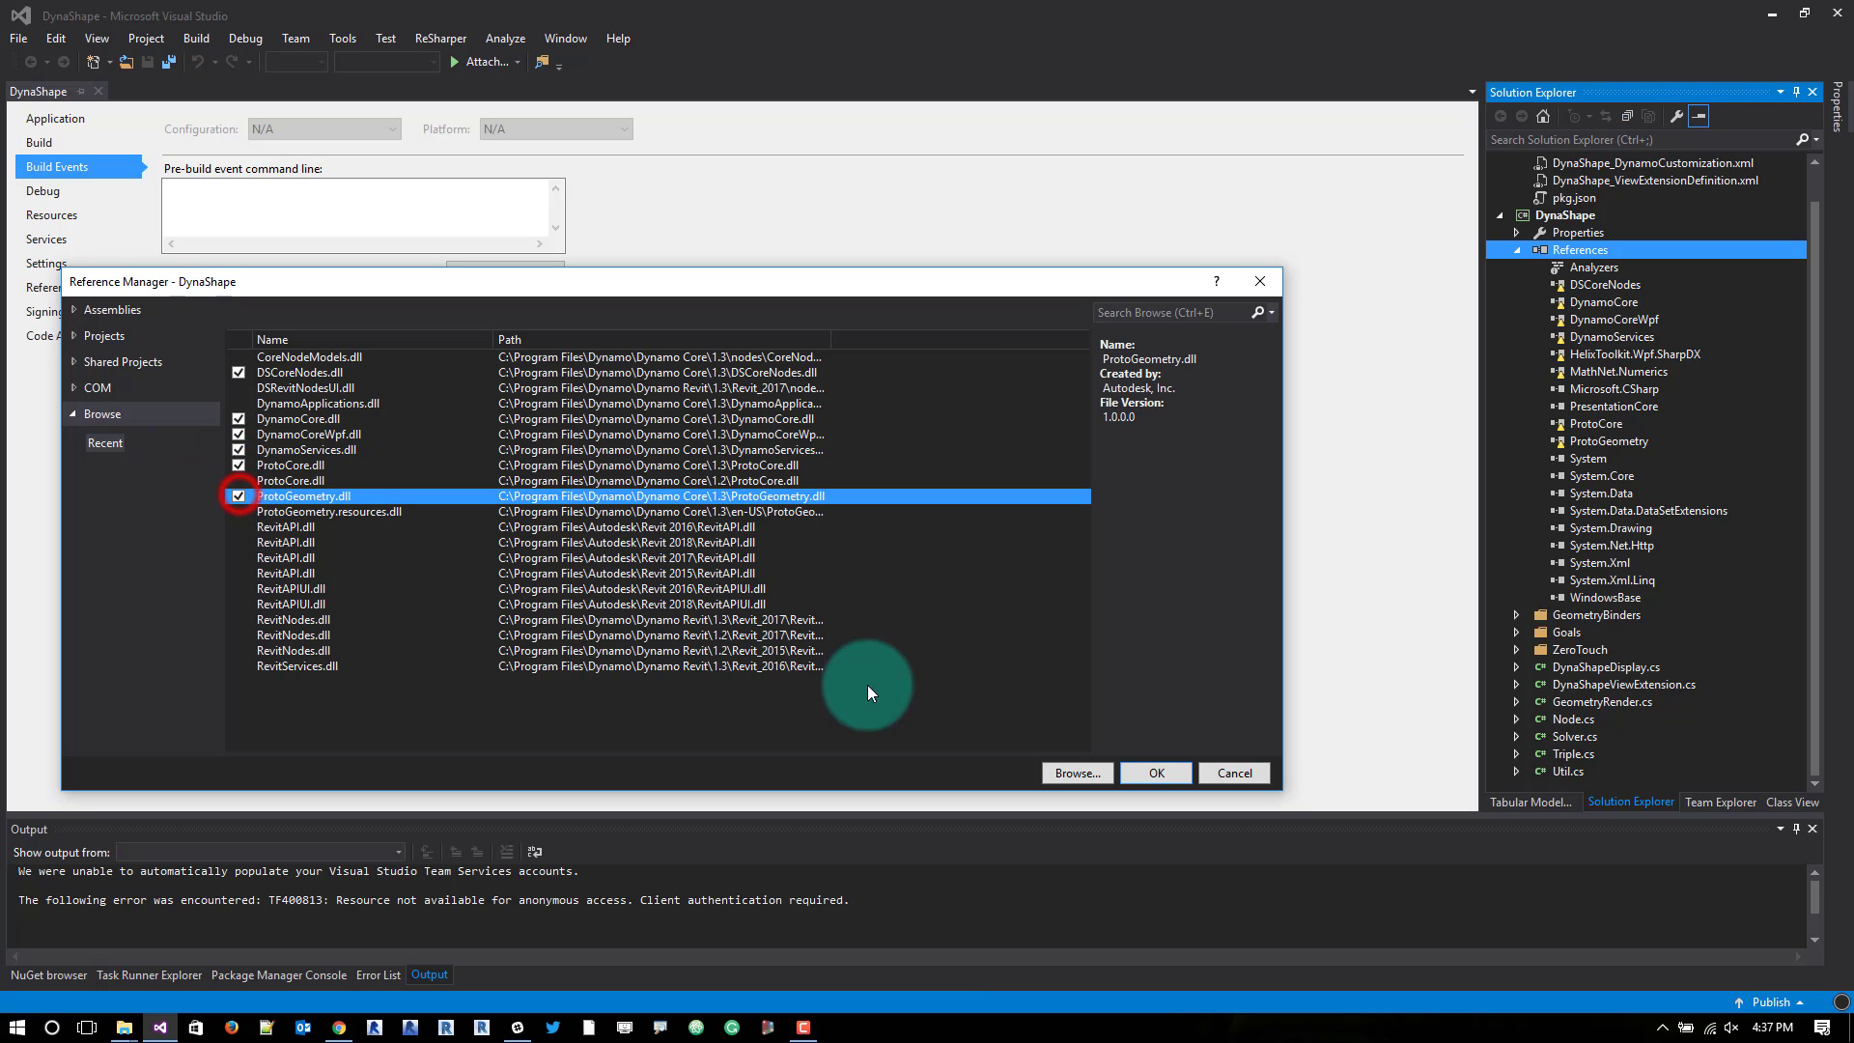
{"action": "left_click", "coordinate": [1143, 769]}
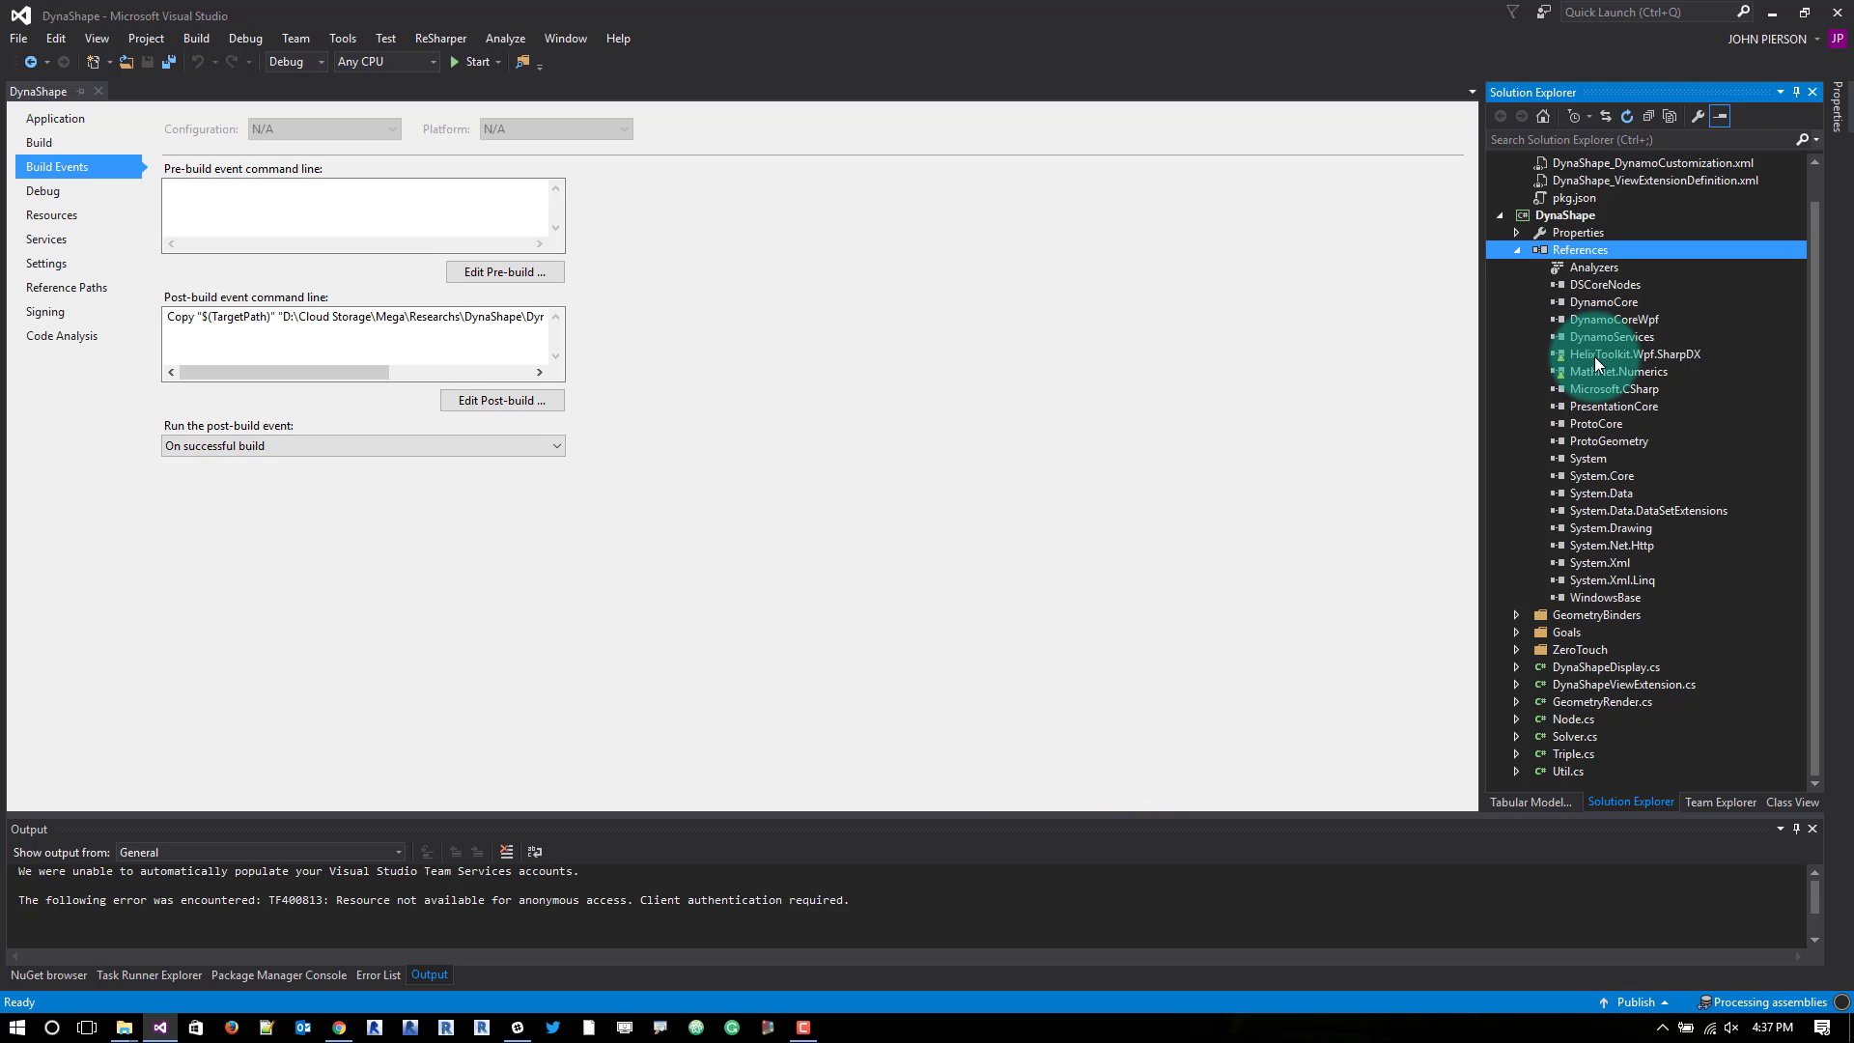
Launch Manage NuGet Packages for the DynaShape project from Solution Explorer
{"action": "left_click", "coordinate": [1571, 216]}
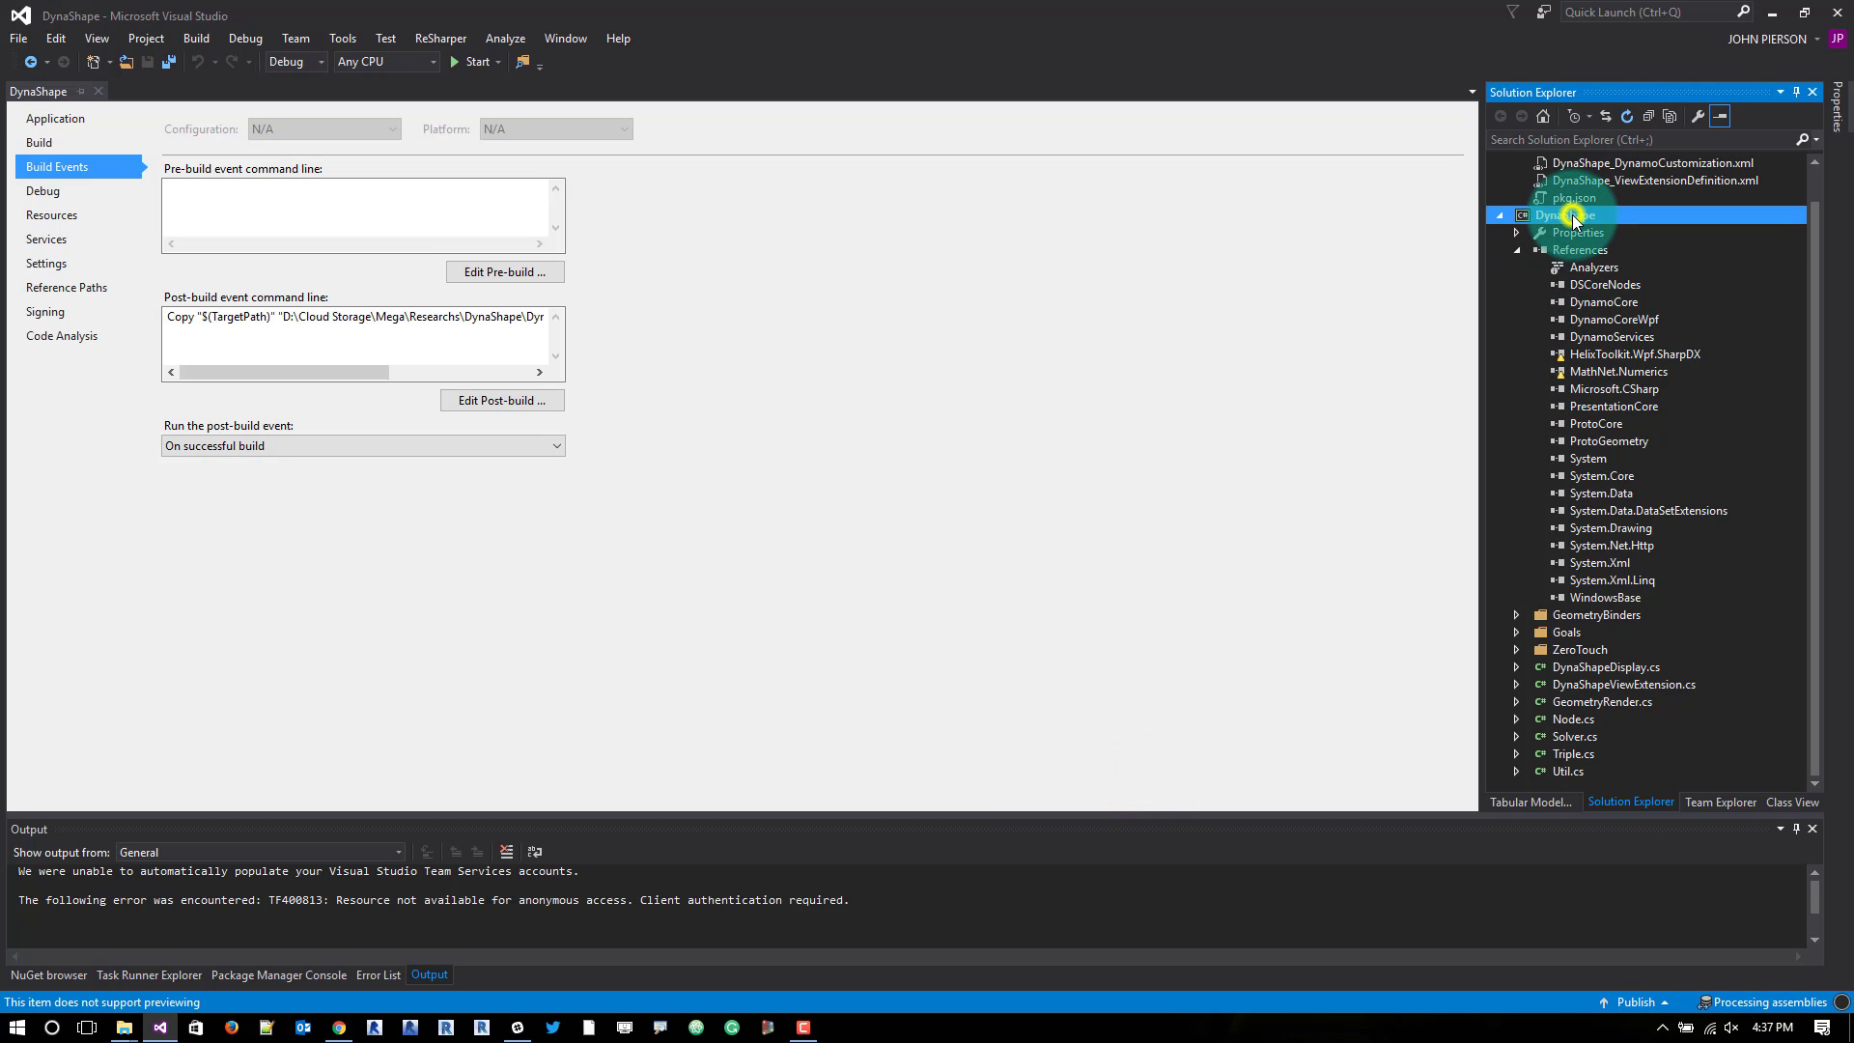
{"action": "right_click", "coordinate": [1572, 216]}
{"action": "mouse_move", "coordinate": [1259, 337]}
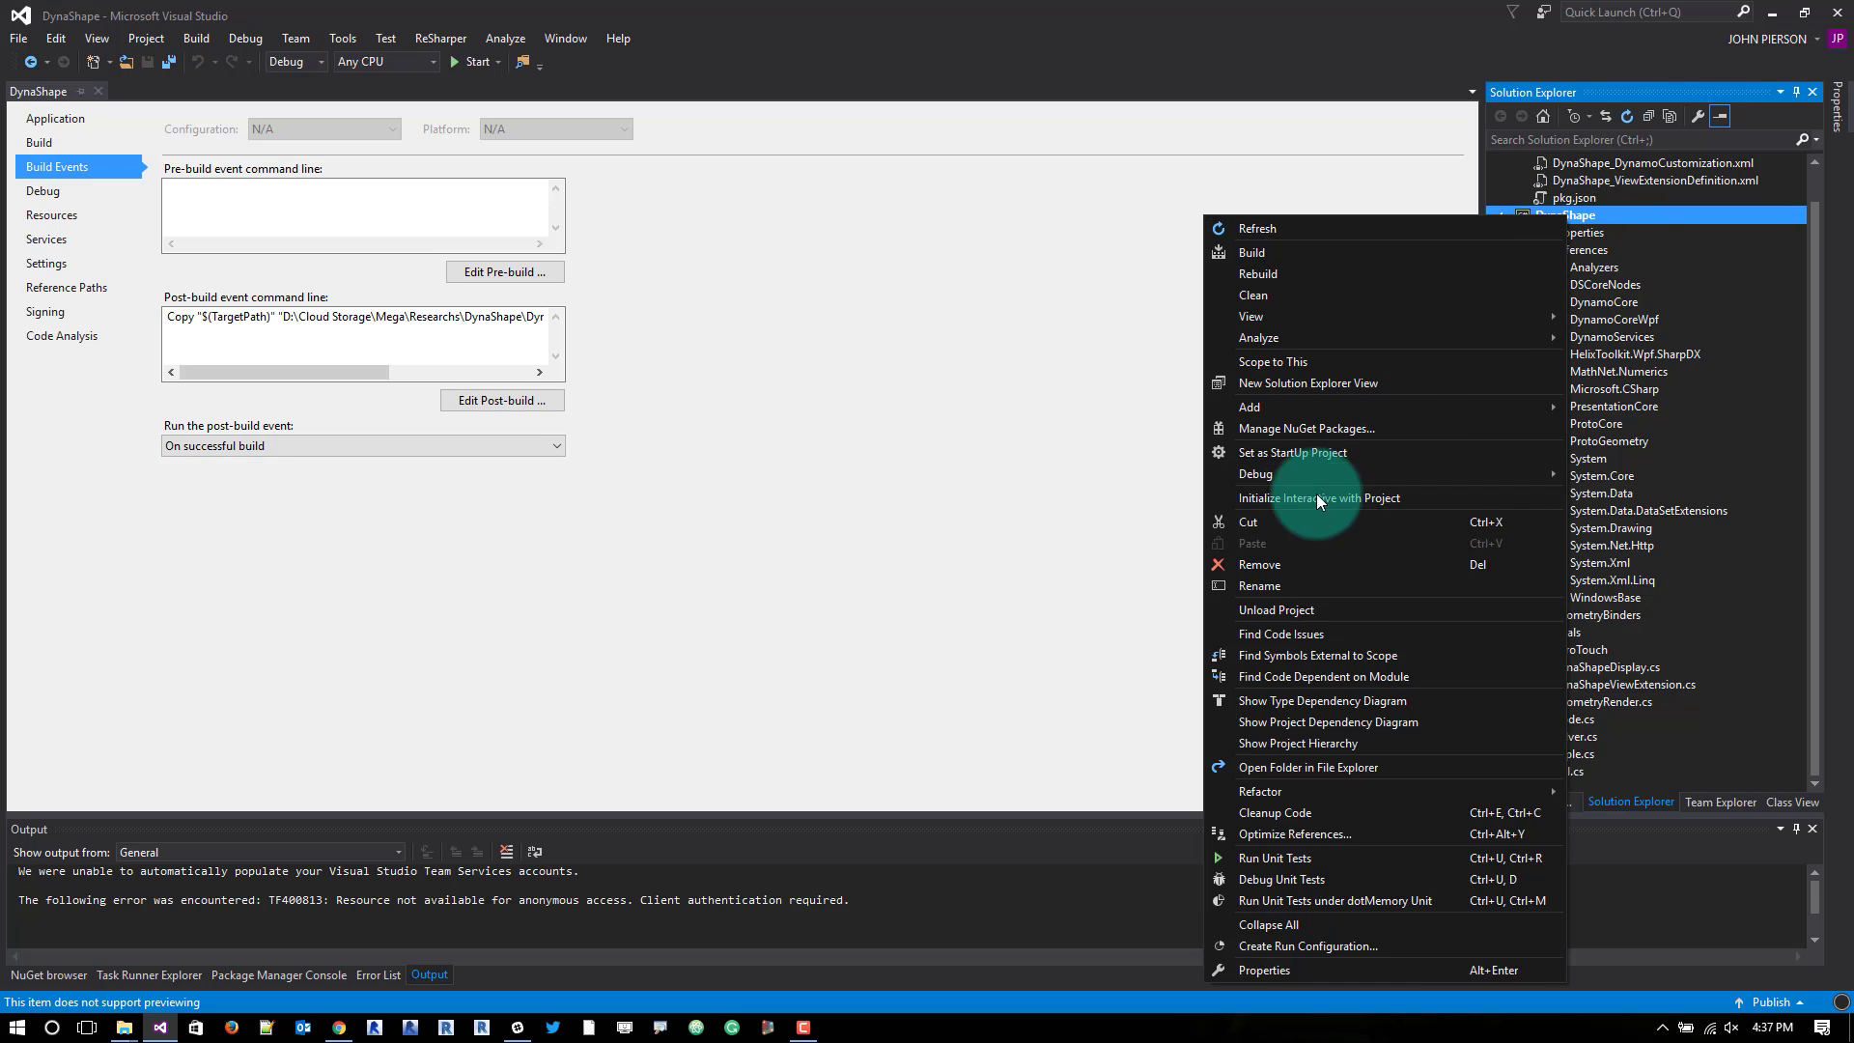
{"action": "left_click", "coordinate": [1285, 420]}
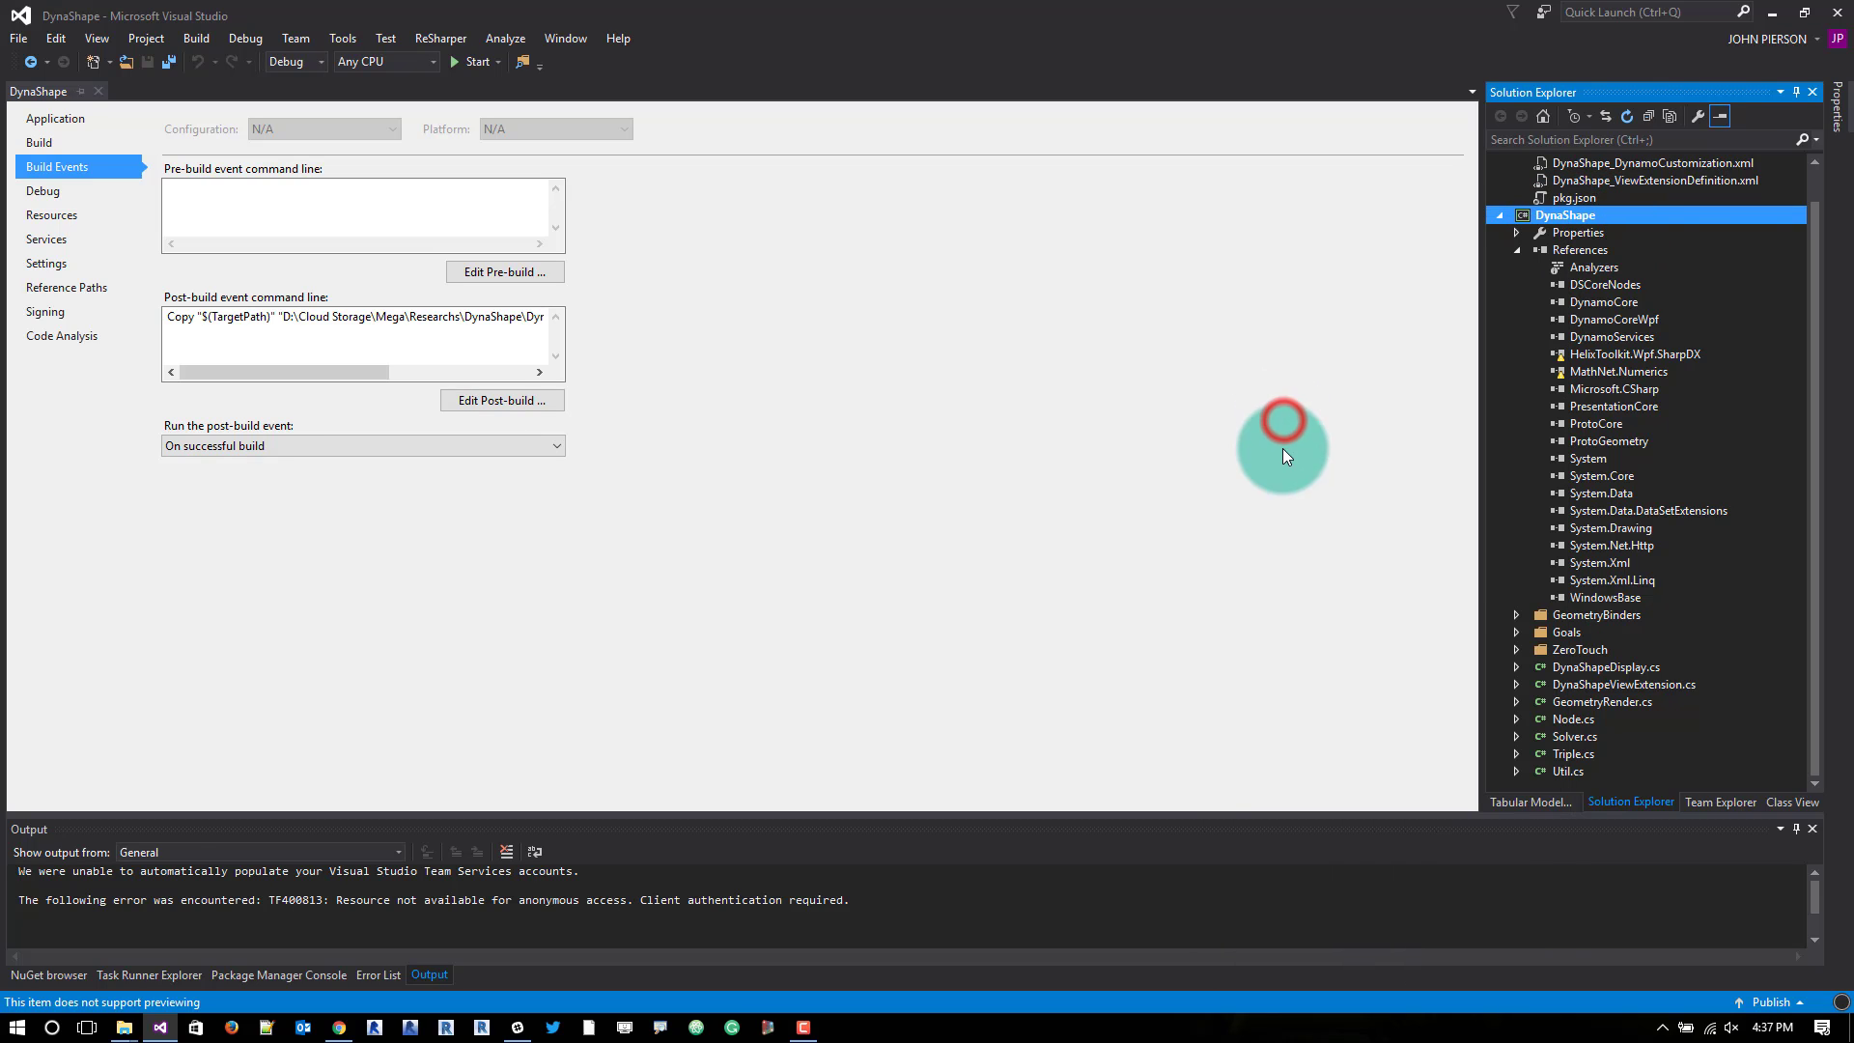
Search NuGet Browse for 'mathnet' and install MathNet.Numerics into the project
{"action": "left_click", "coordinate": [52, 122]}
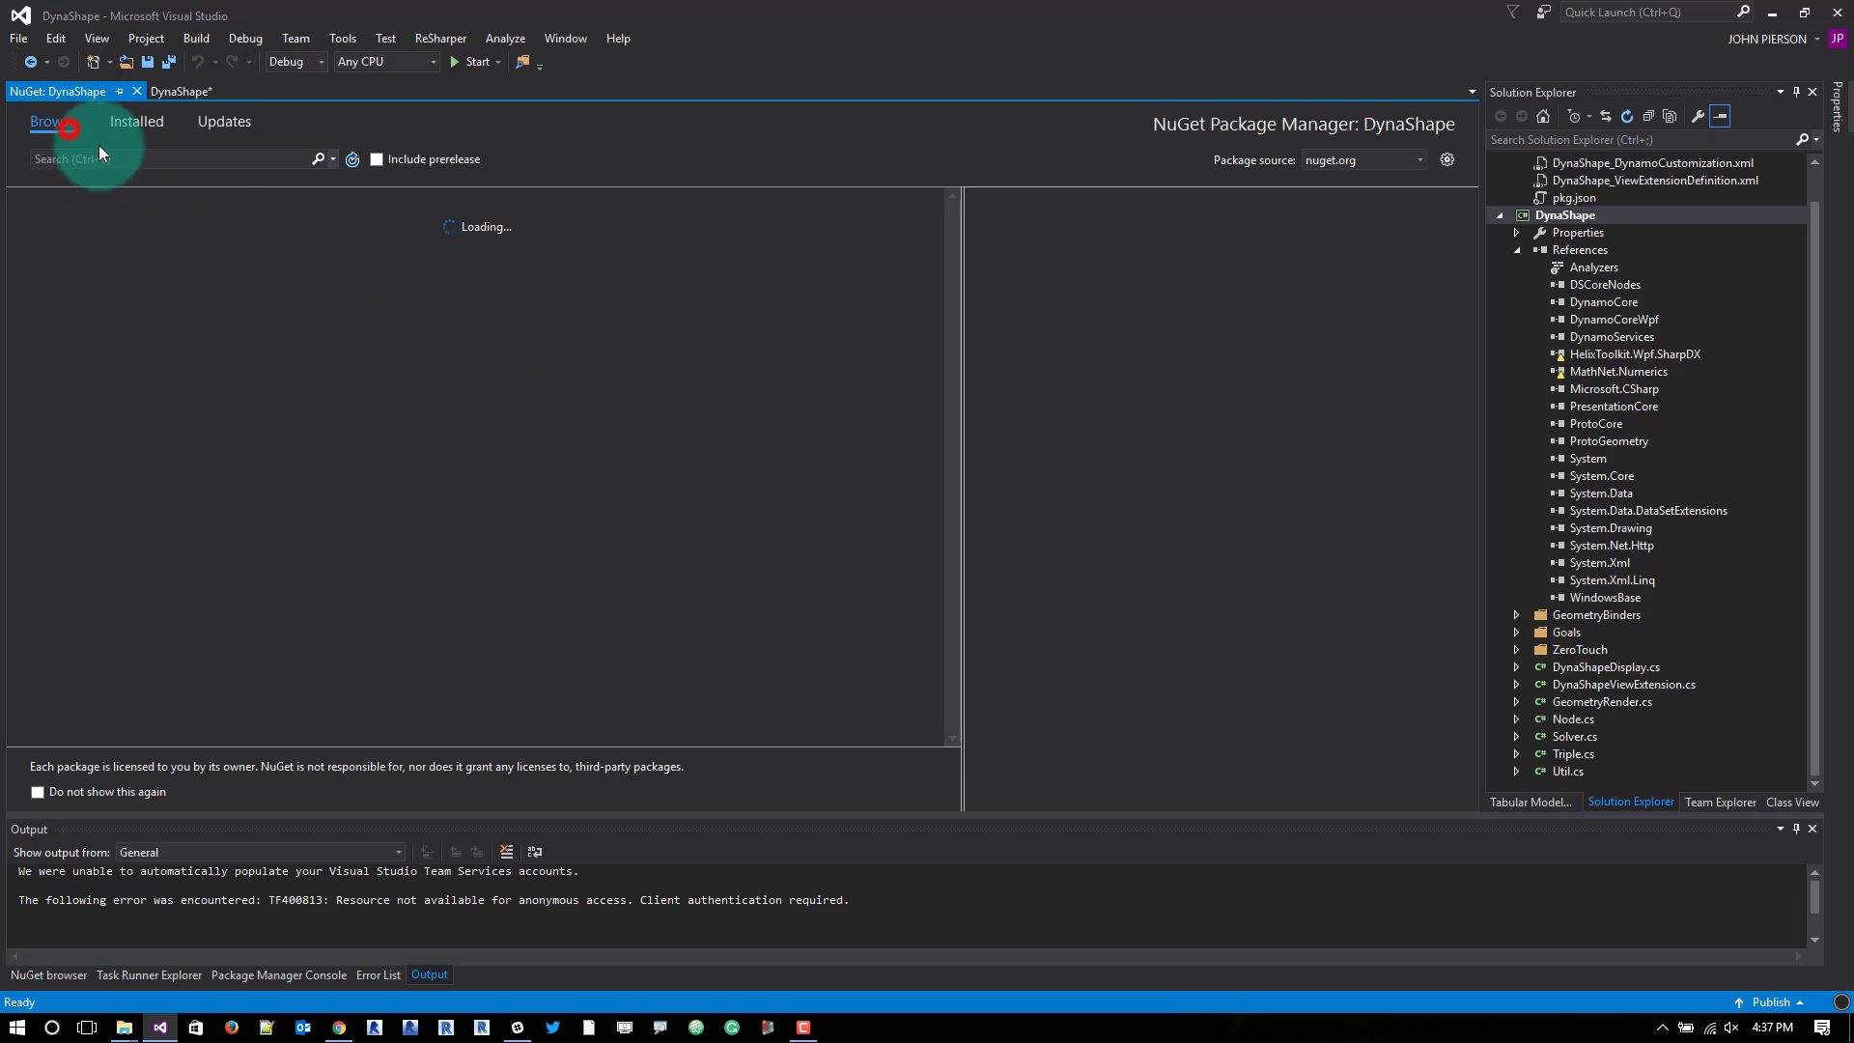
{"action": "left_click", "coordinate": [108, 156]}
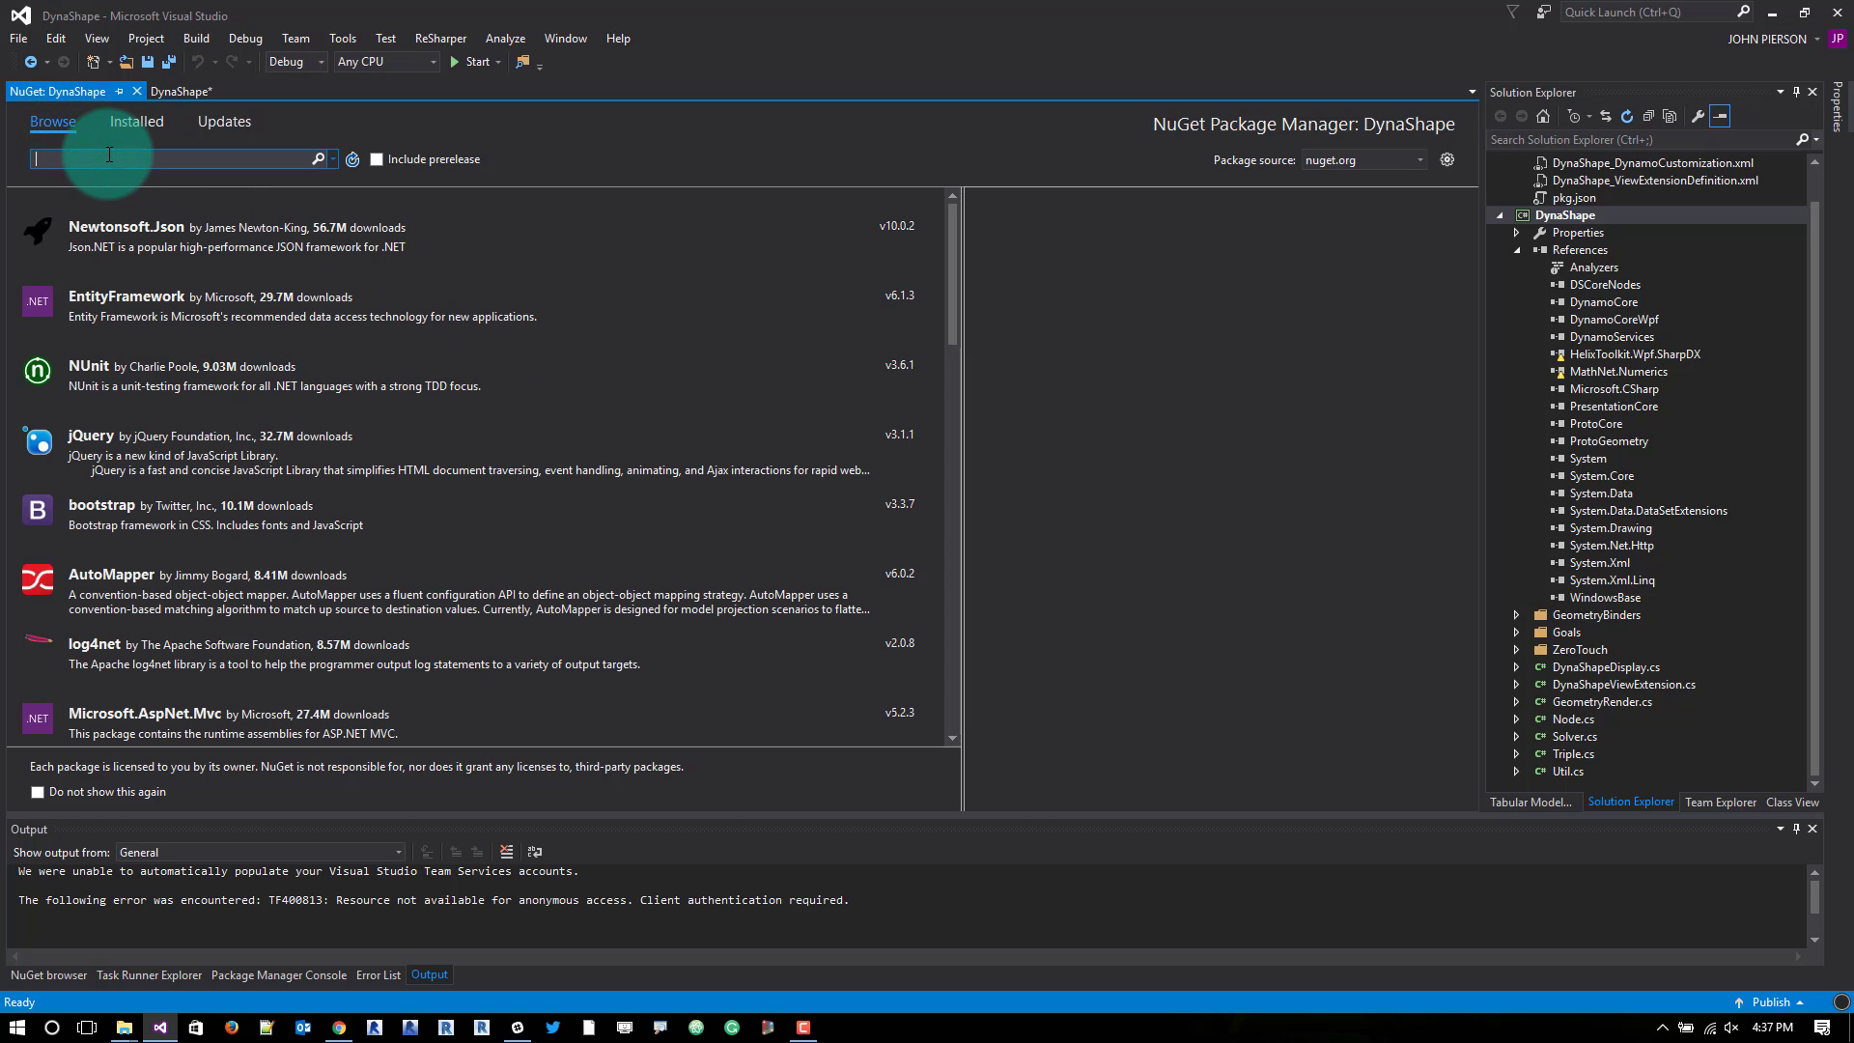
{"action": "type", "text": "mathnet."}
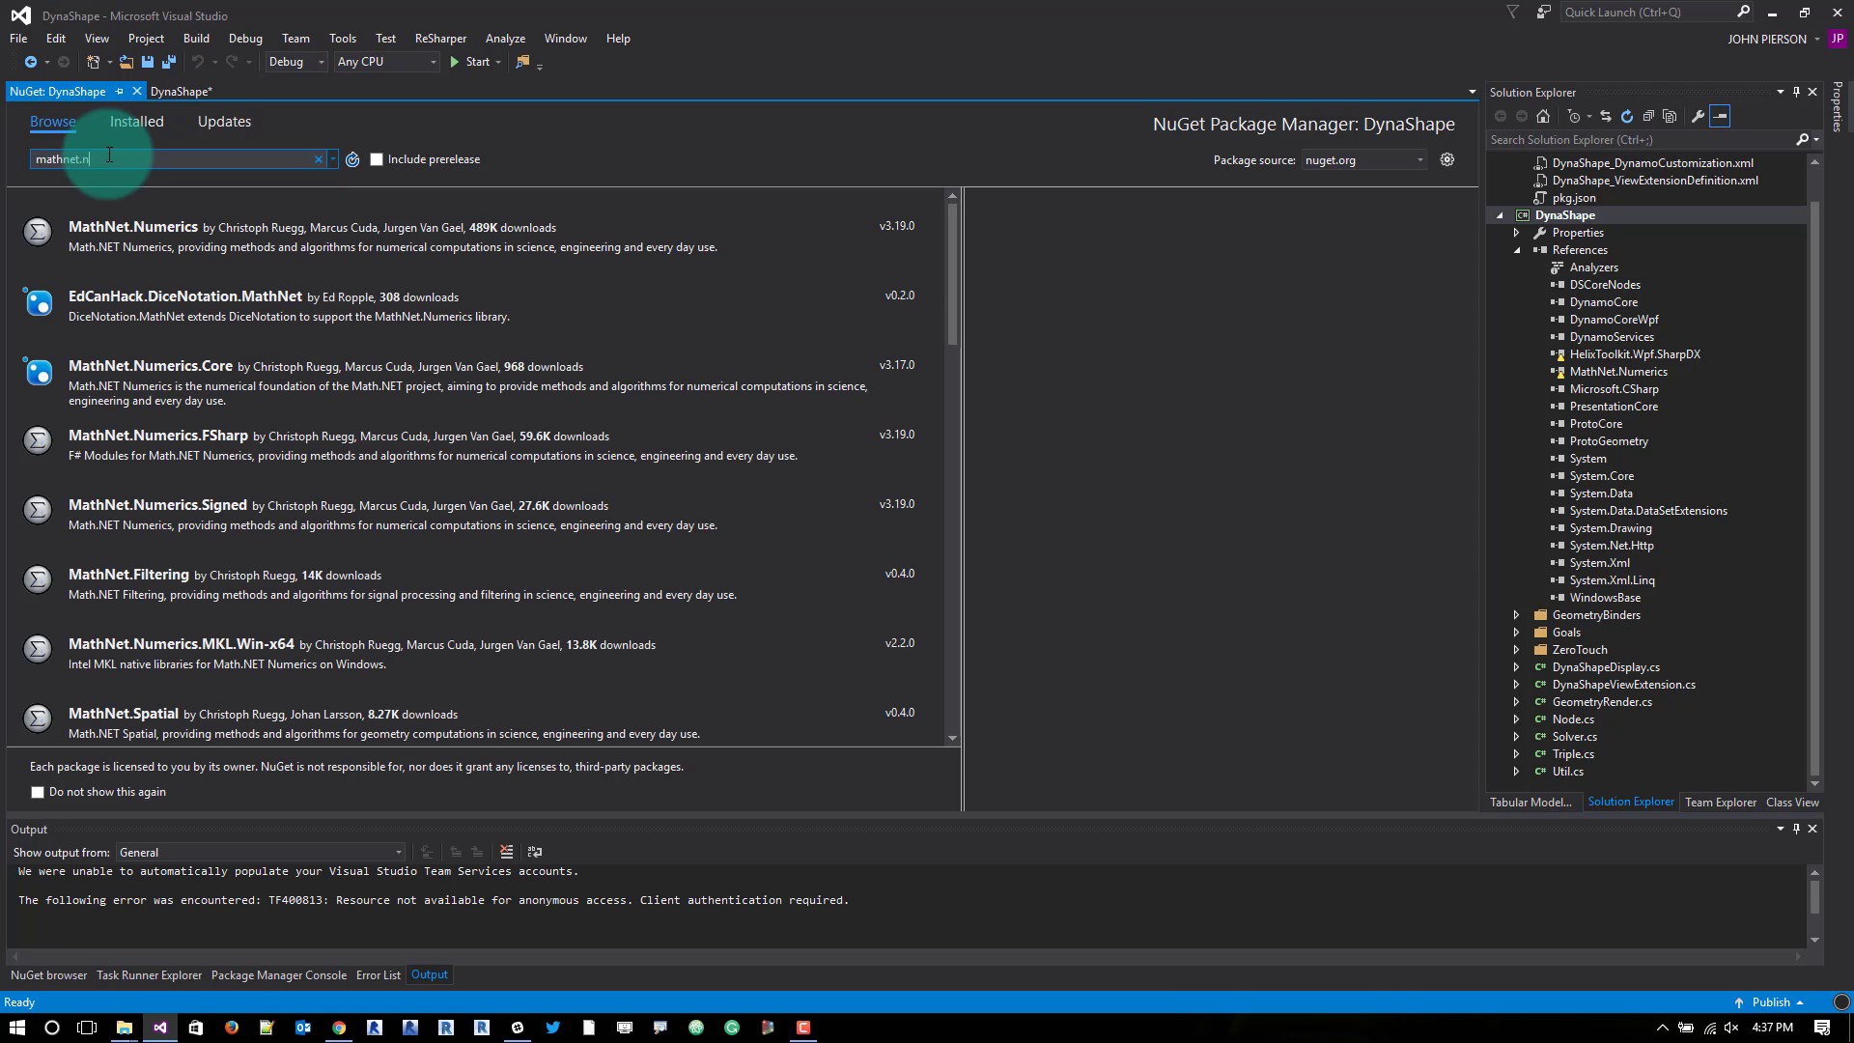
{"action": "type", "text": "nu"}
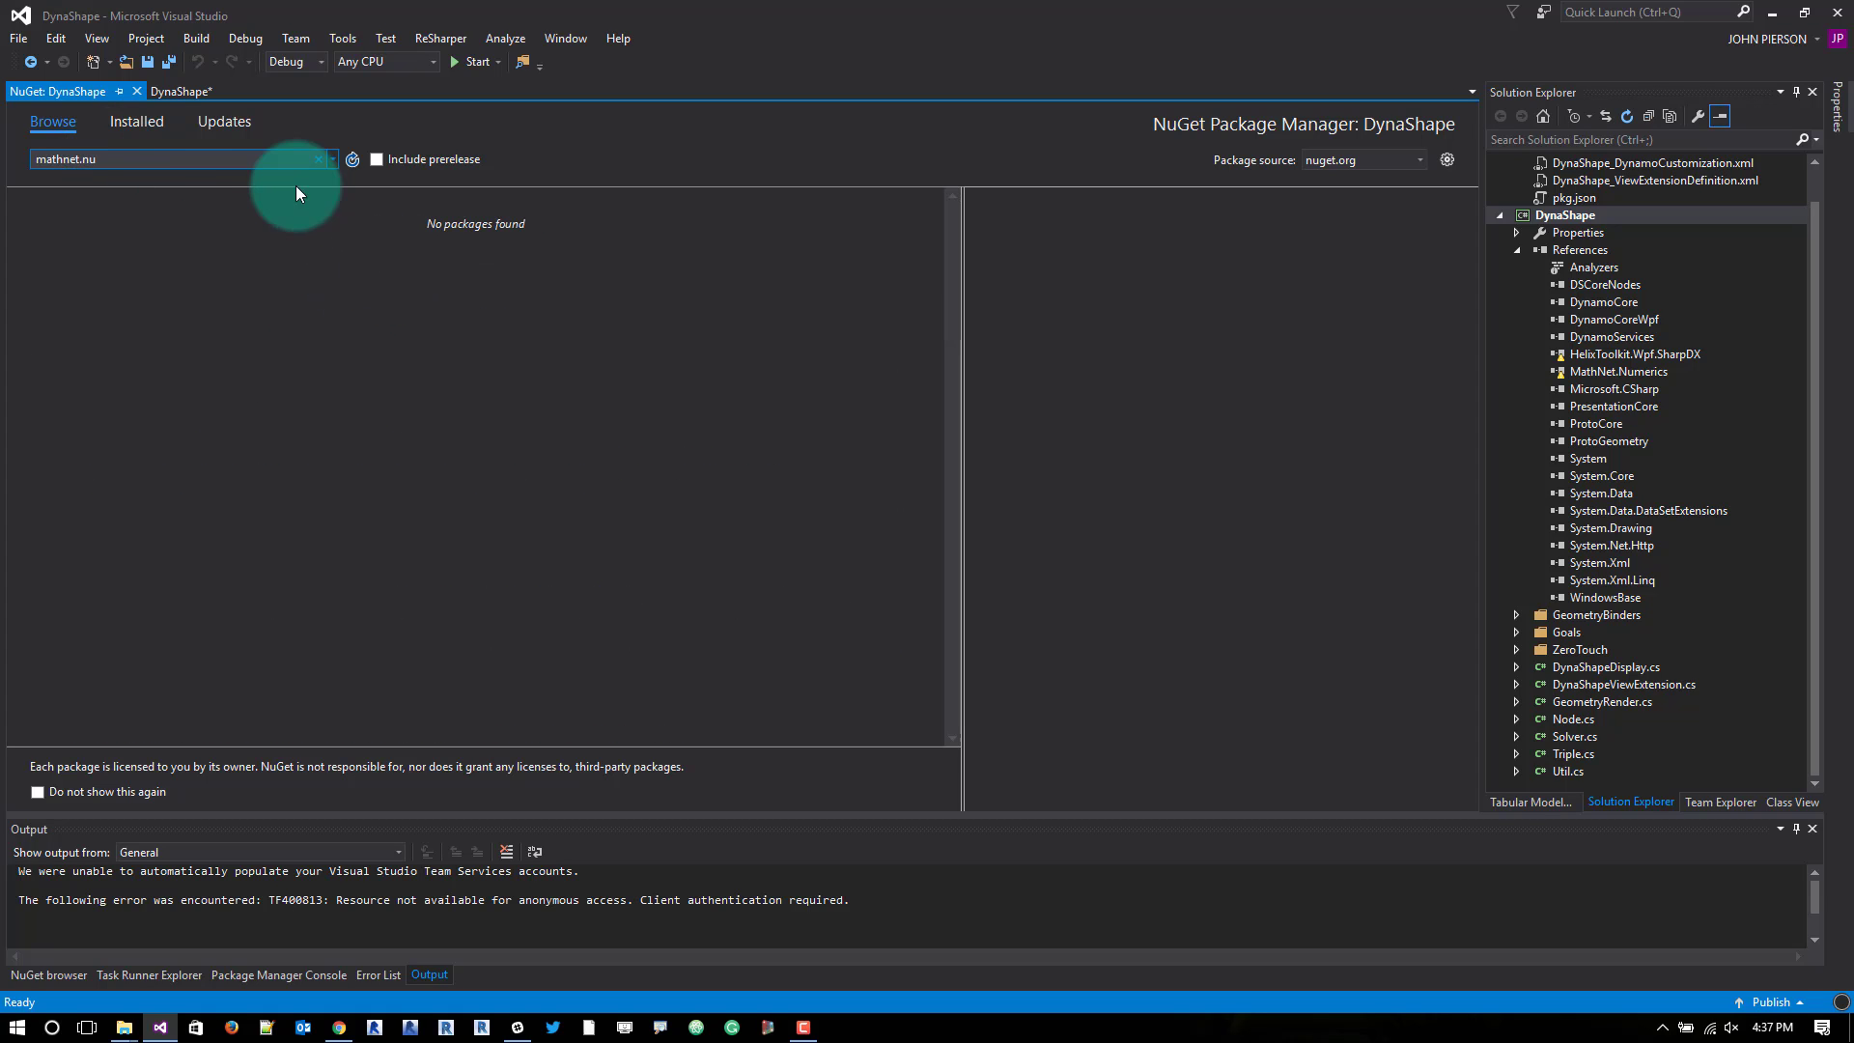
{"action": "key", "text": "BackSpace"}
{"action": "key", "text": "BackSpace"}
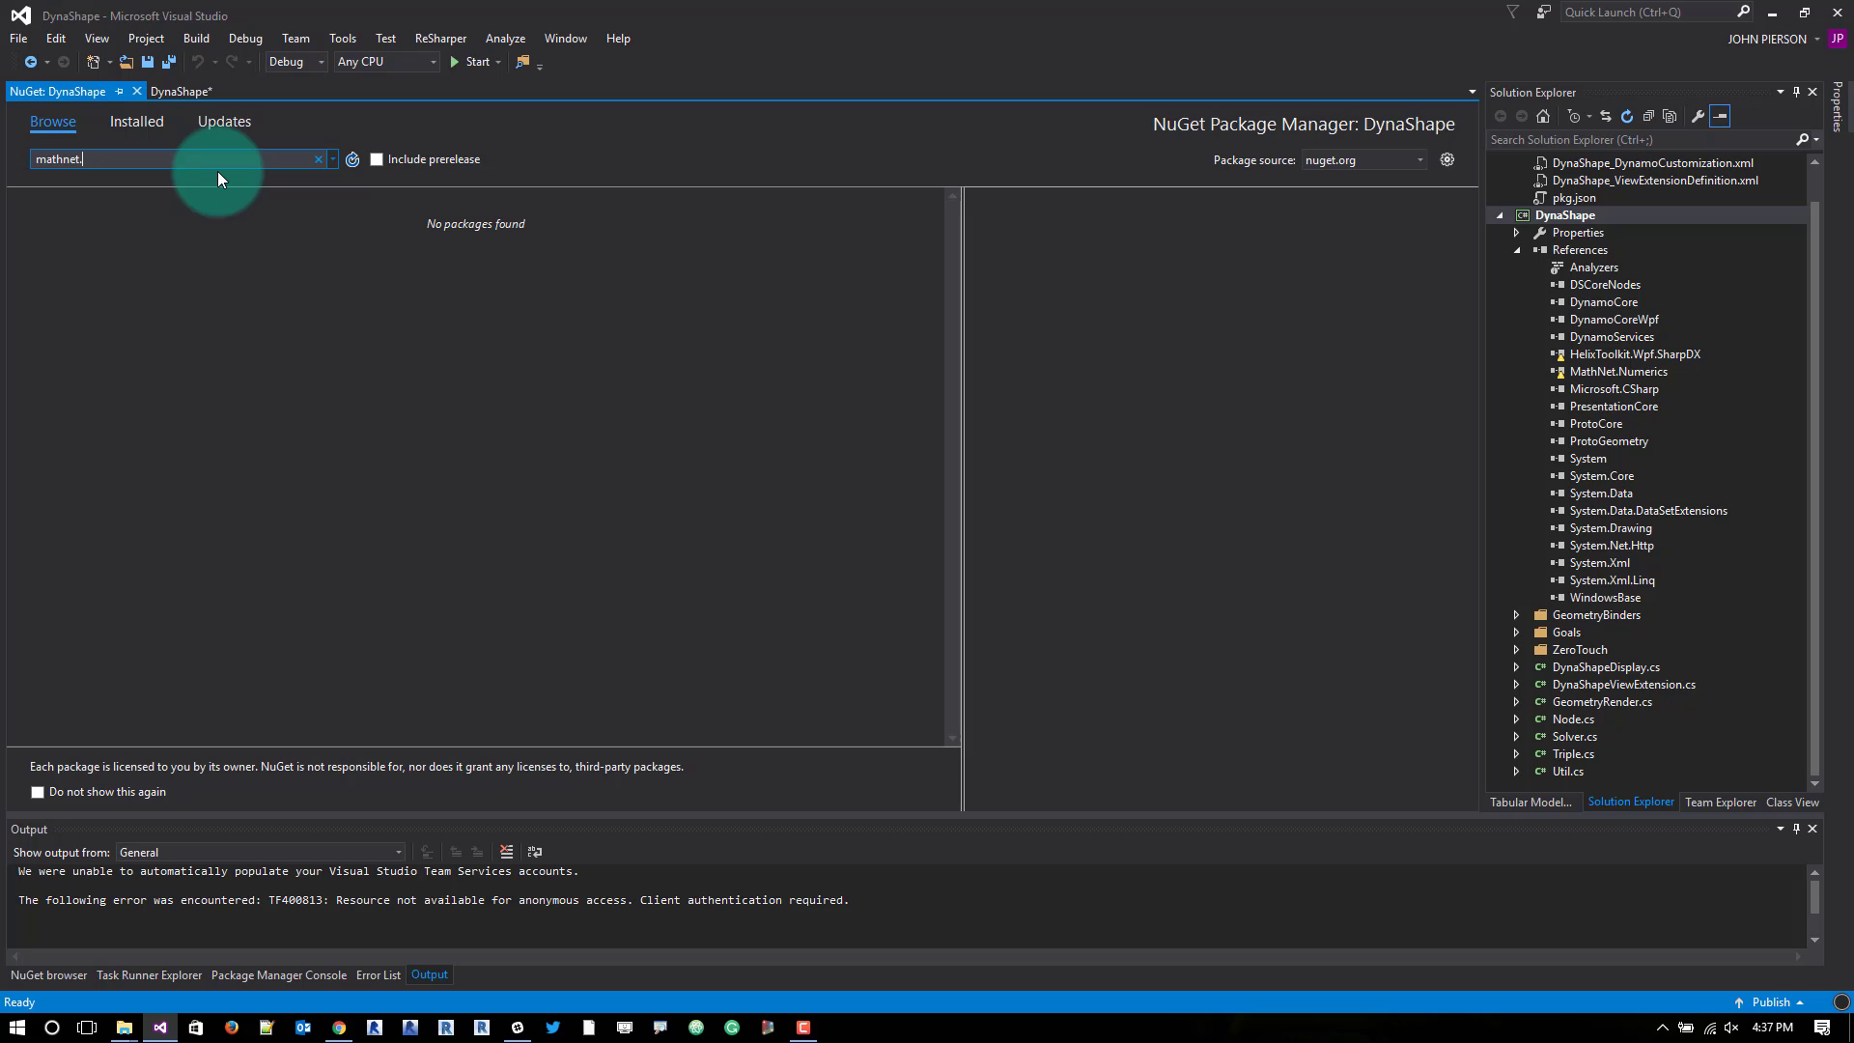
{"action": "key", "text": "BackSpace"}
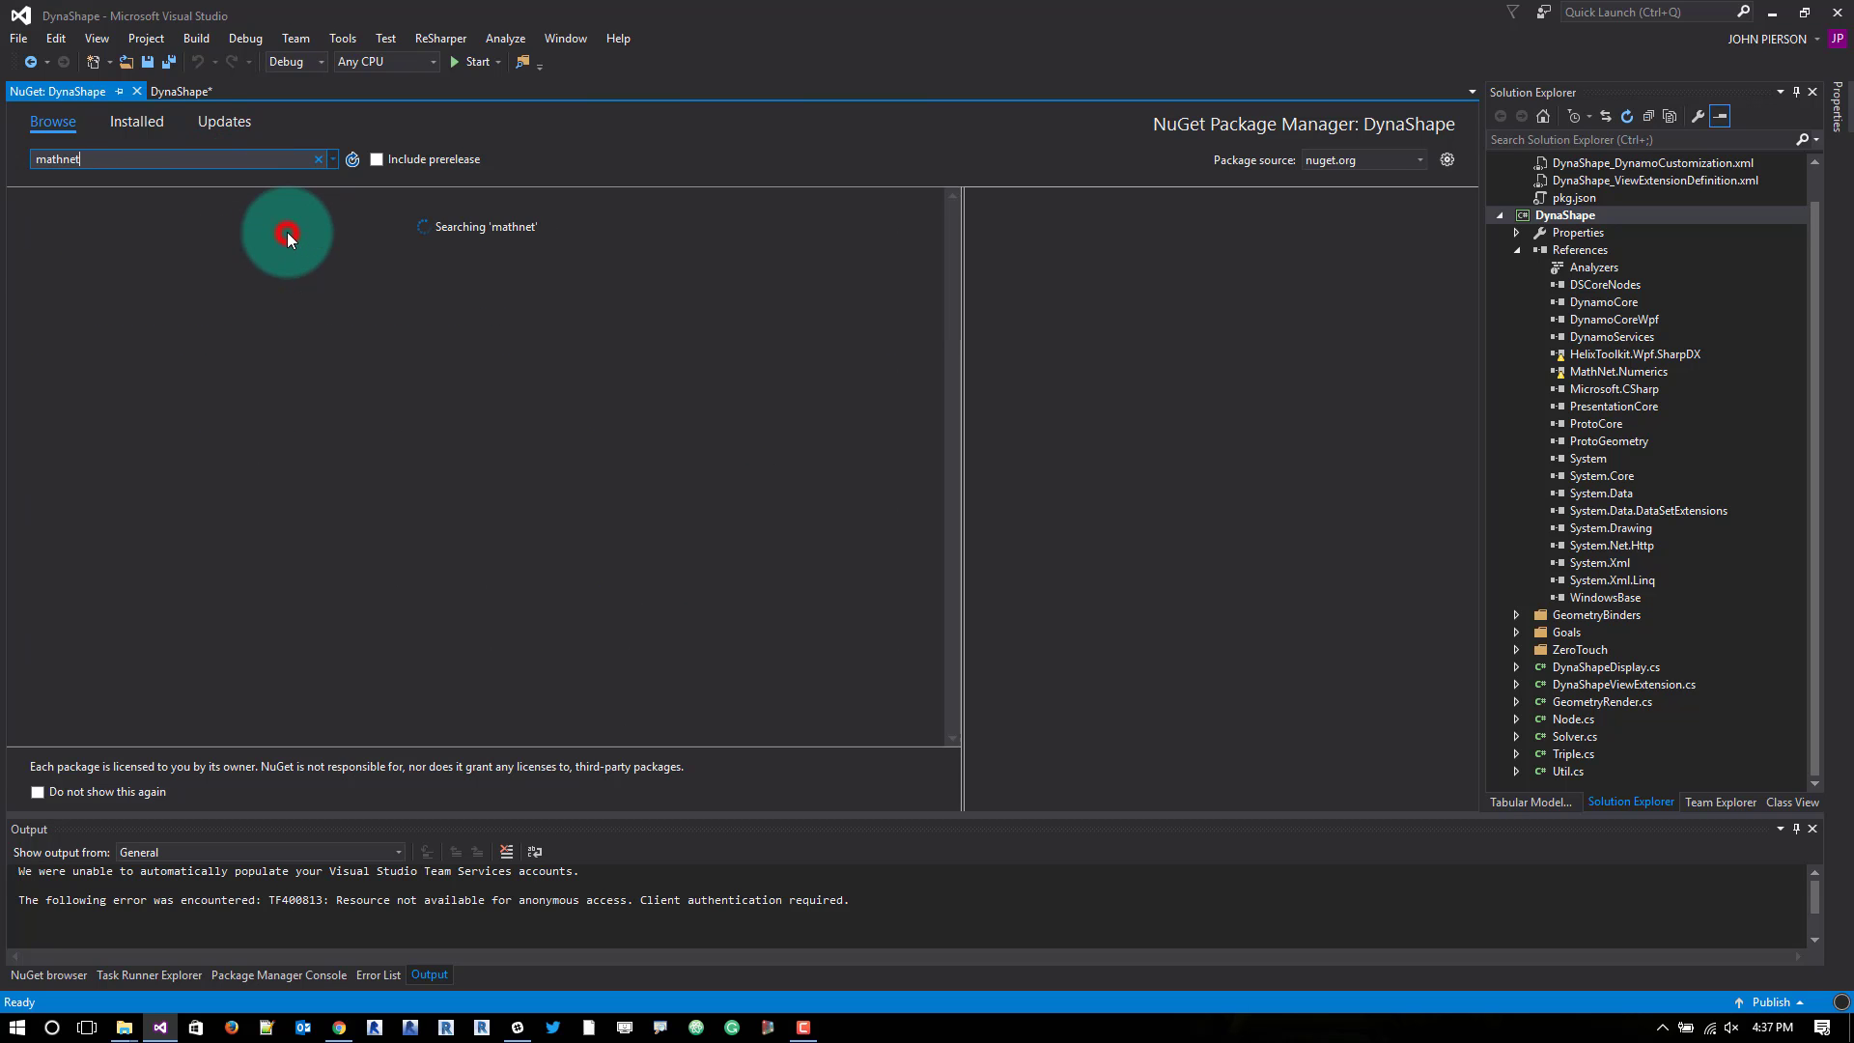
{"action": "left_click", "coordinate": [666, 239]}
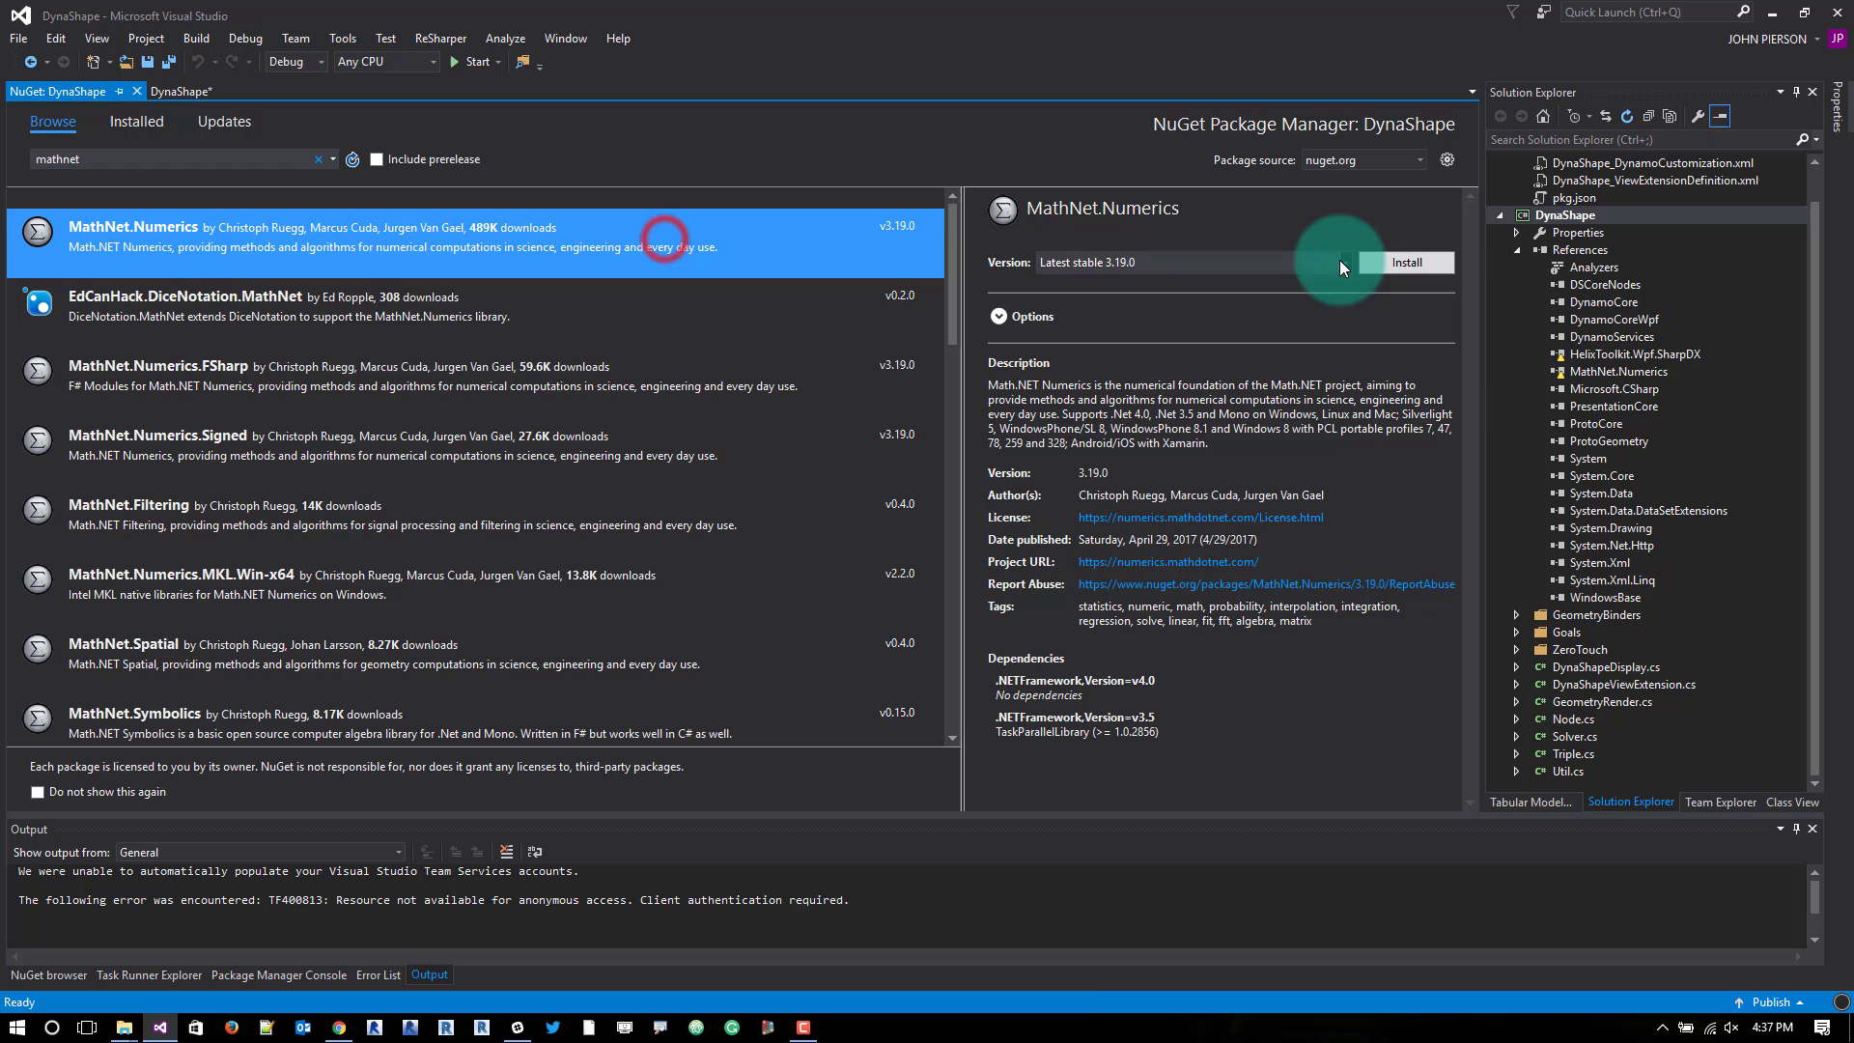
{"action": "left_click", "coordinate": [1419, 263]}
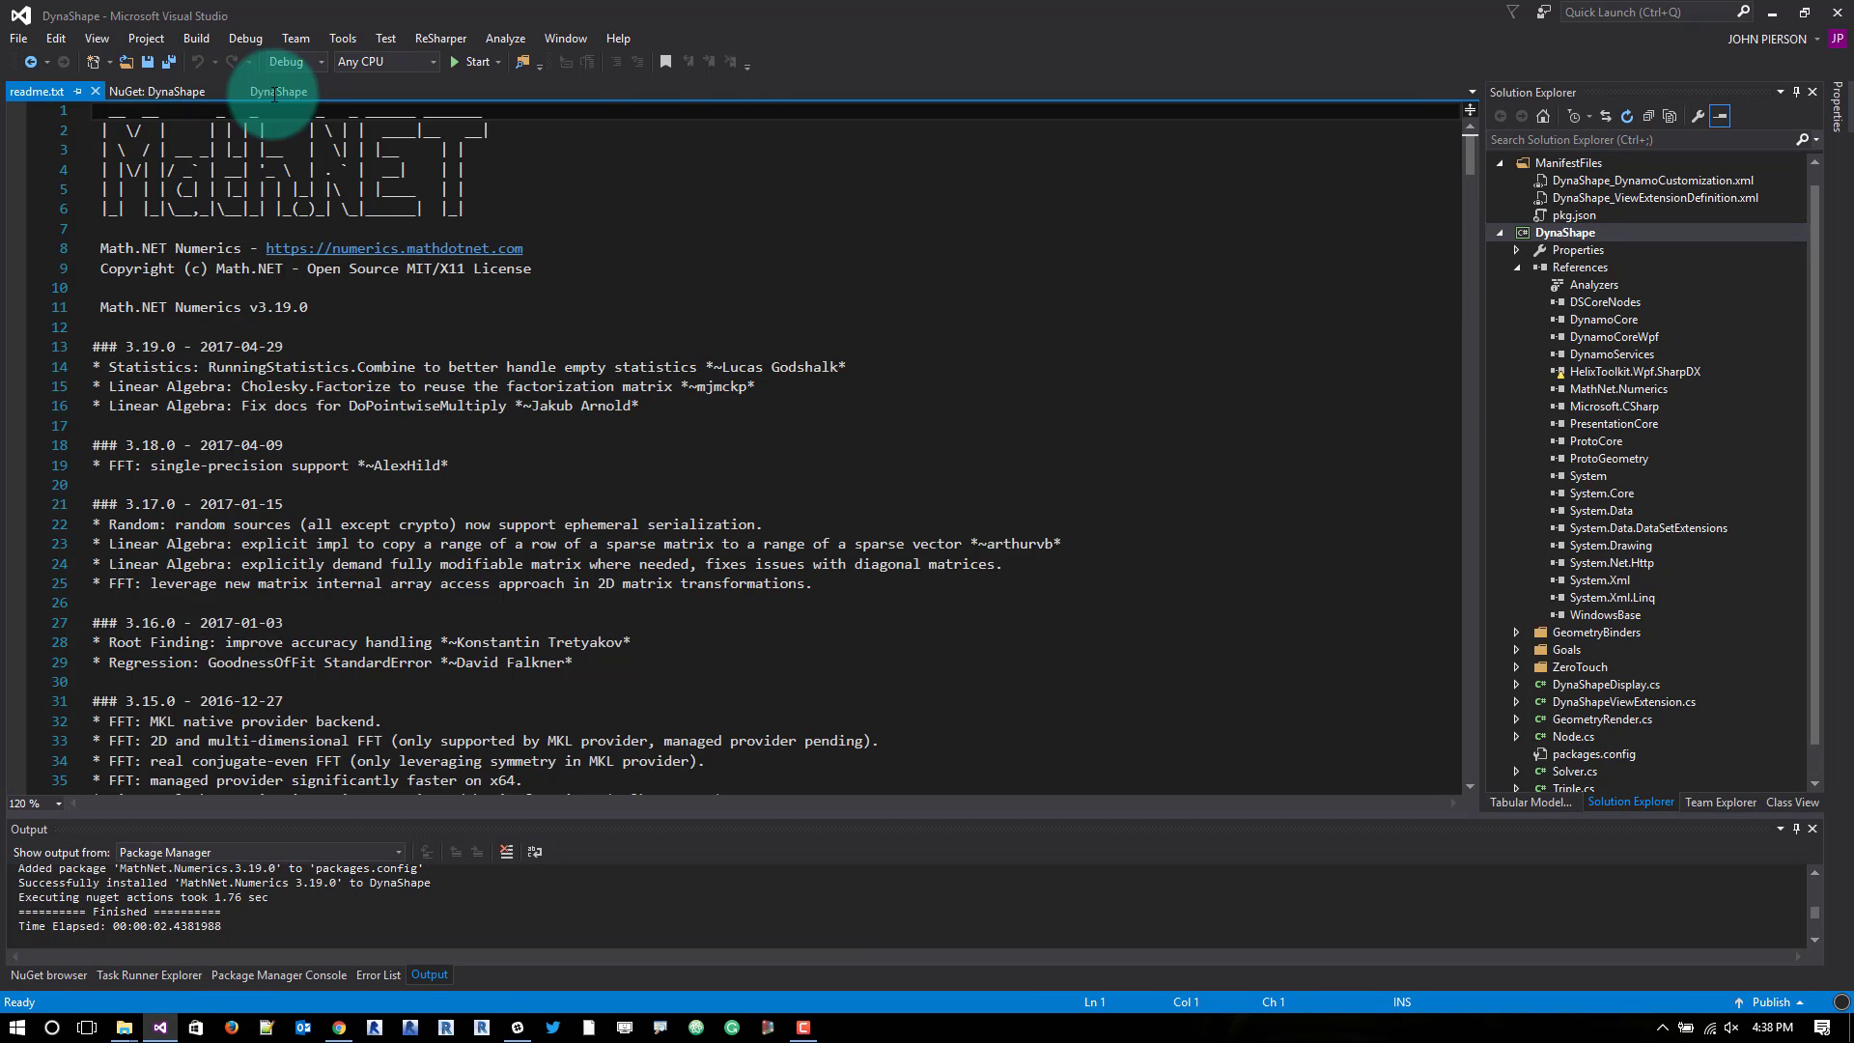
Close the readme, search 'helixtoolkit' and install HelixToolkit.Wpf.SharpDX with its dependencies
{"action": "left_click", "coordinate": [99, 91]}
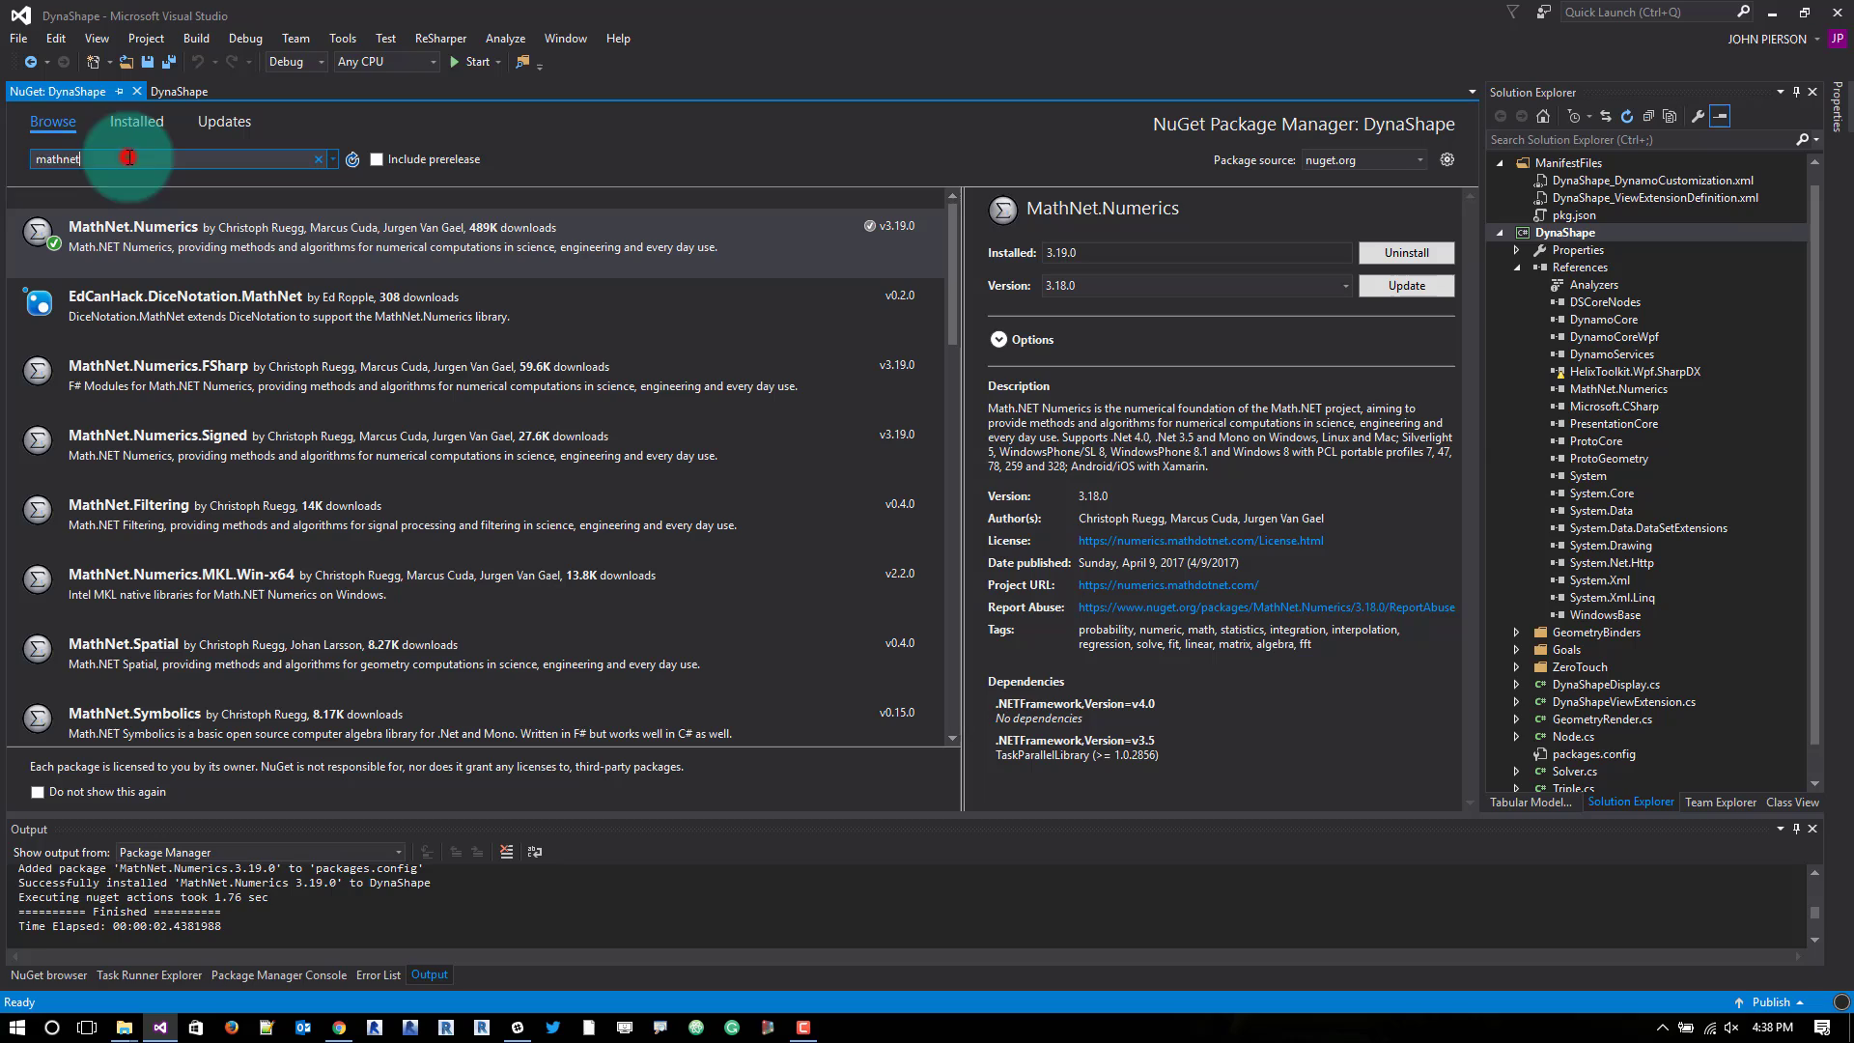
{"action": "double_click", "coordinate": [128, 159]}
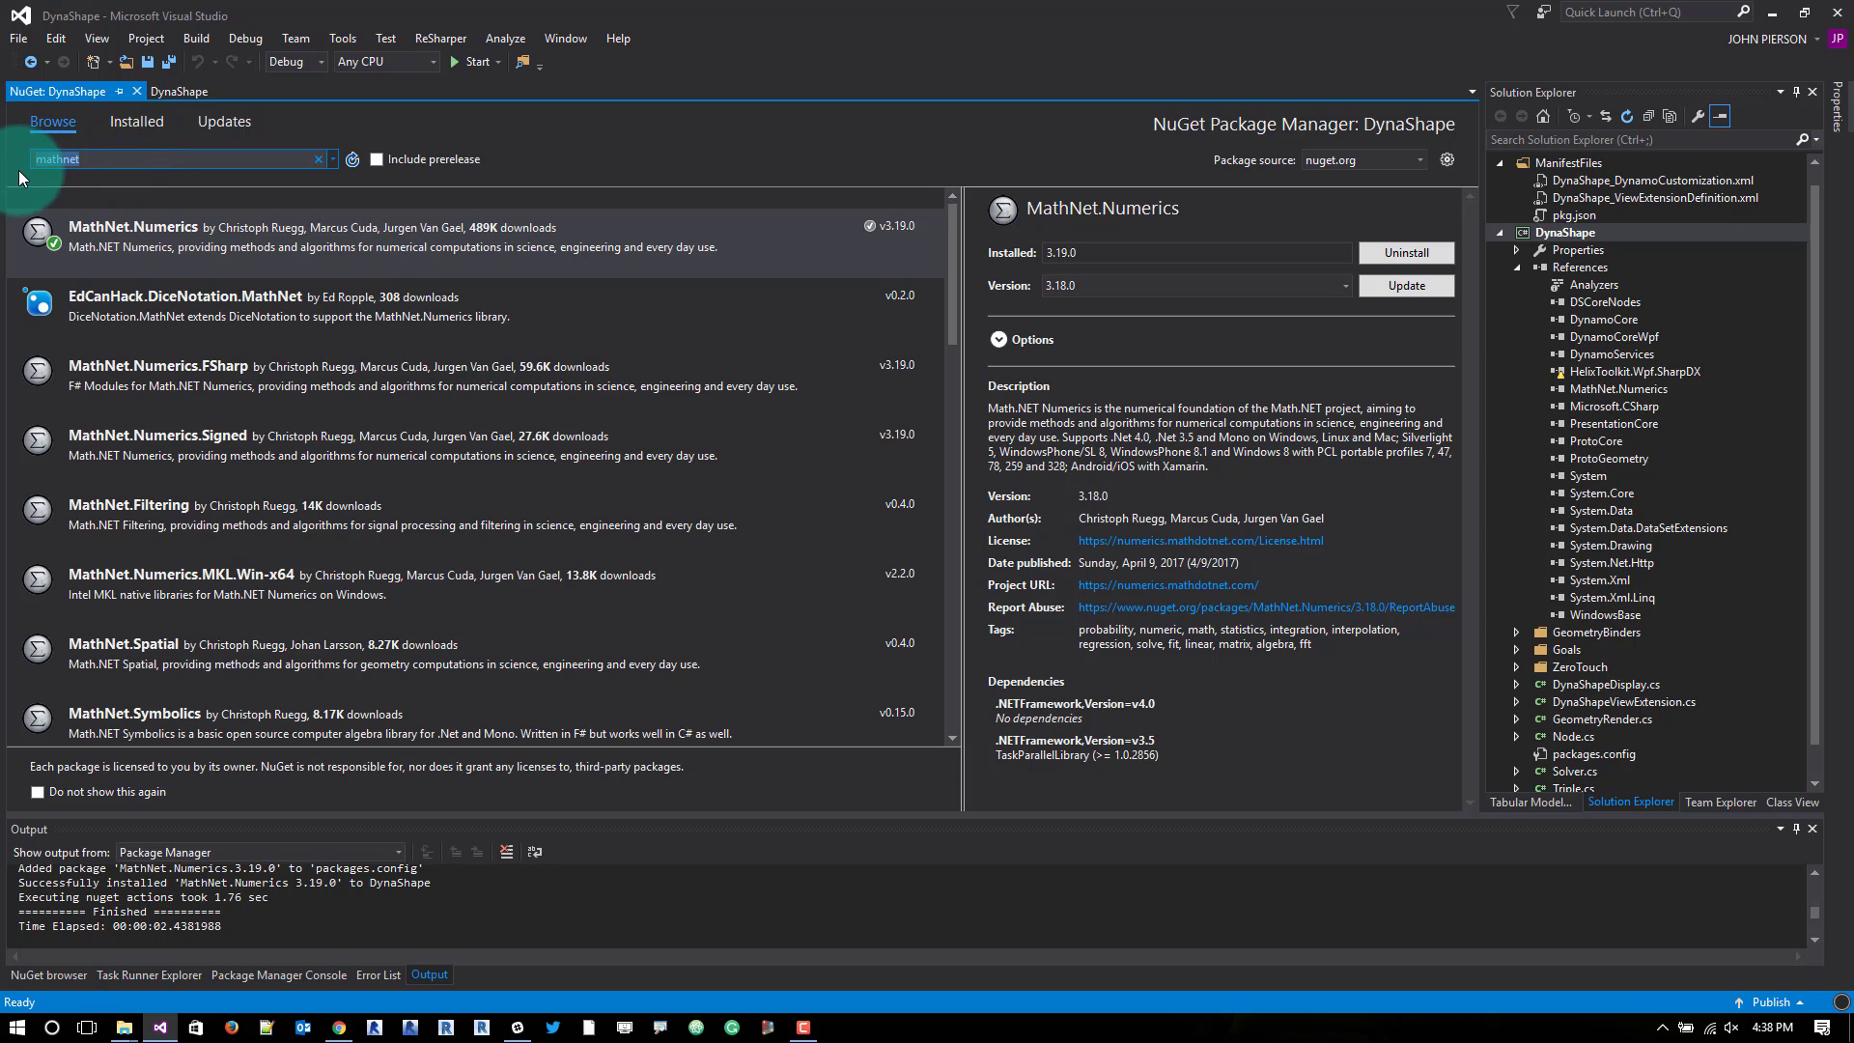
{"action": "type", "text": "h"}
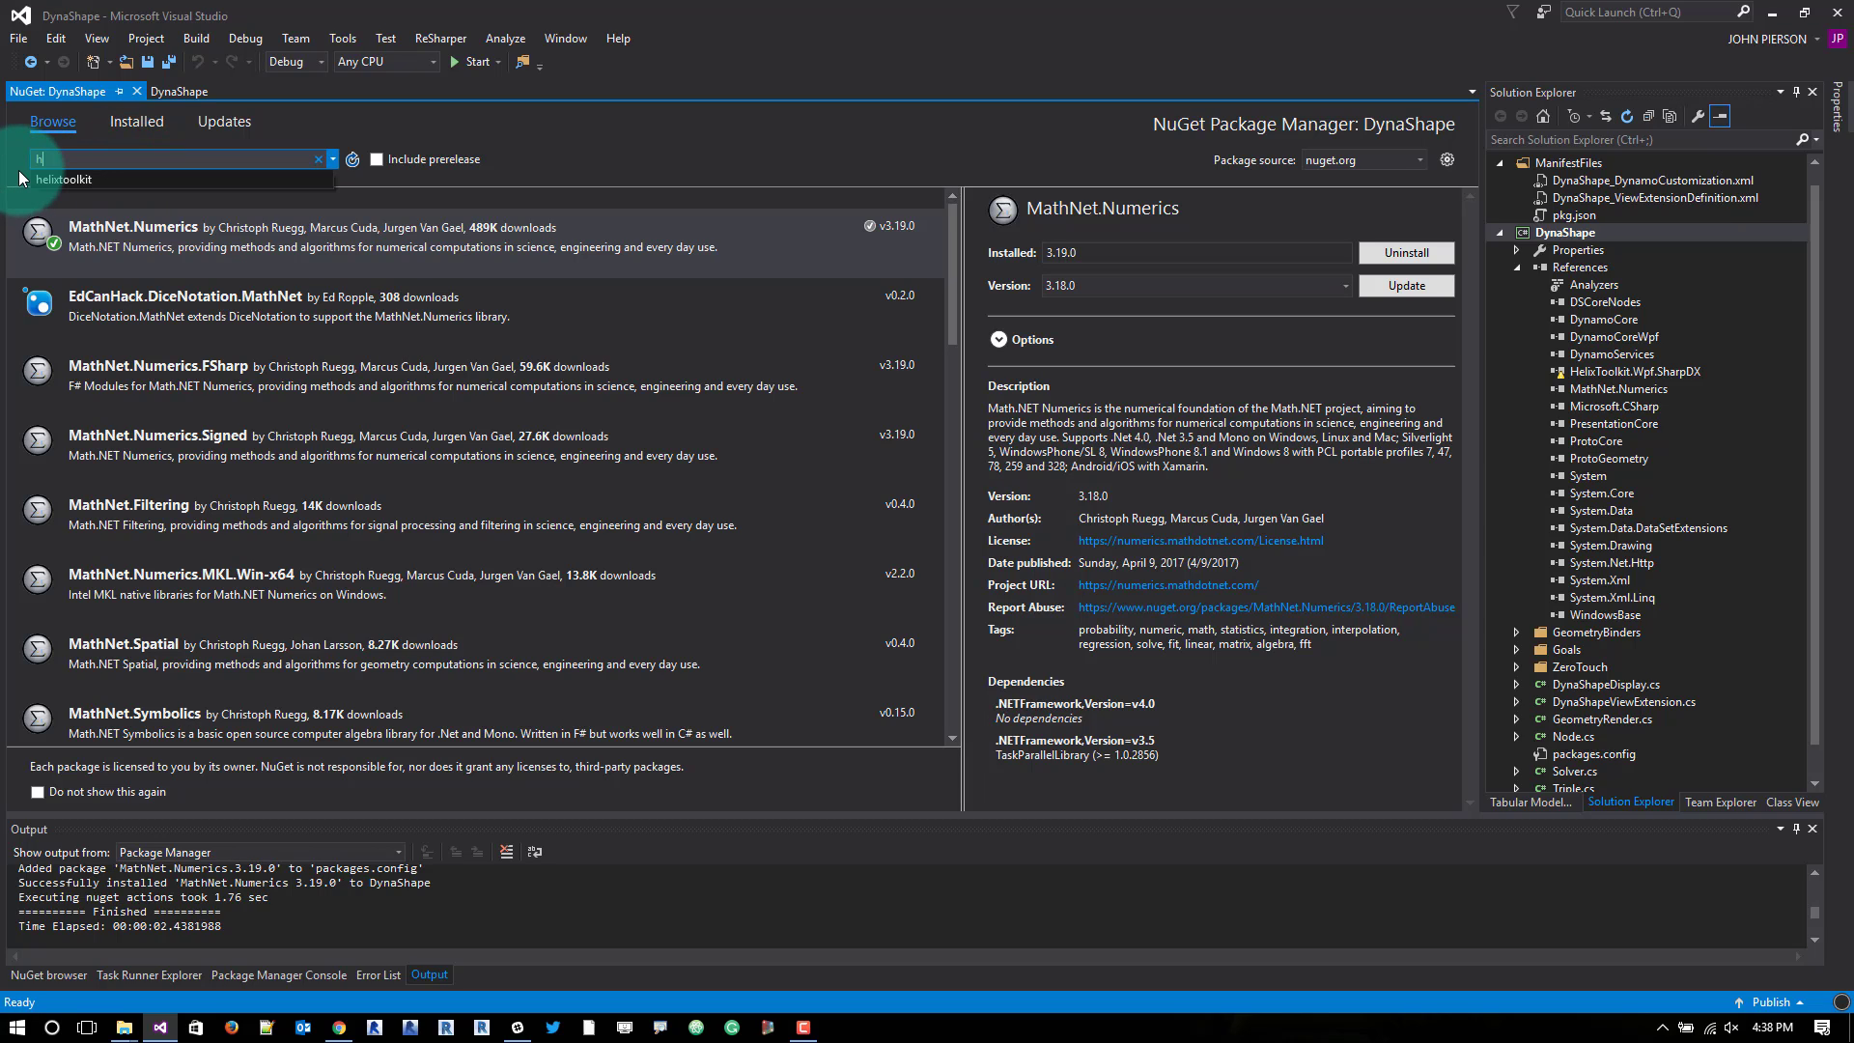
{"action": "type", "text": "elixtoolkit"}
{"action": "key", "text": "Return"}
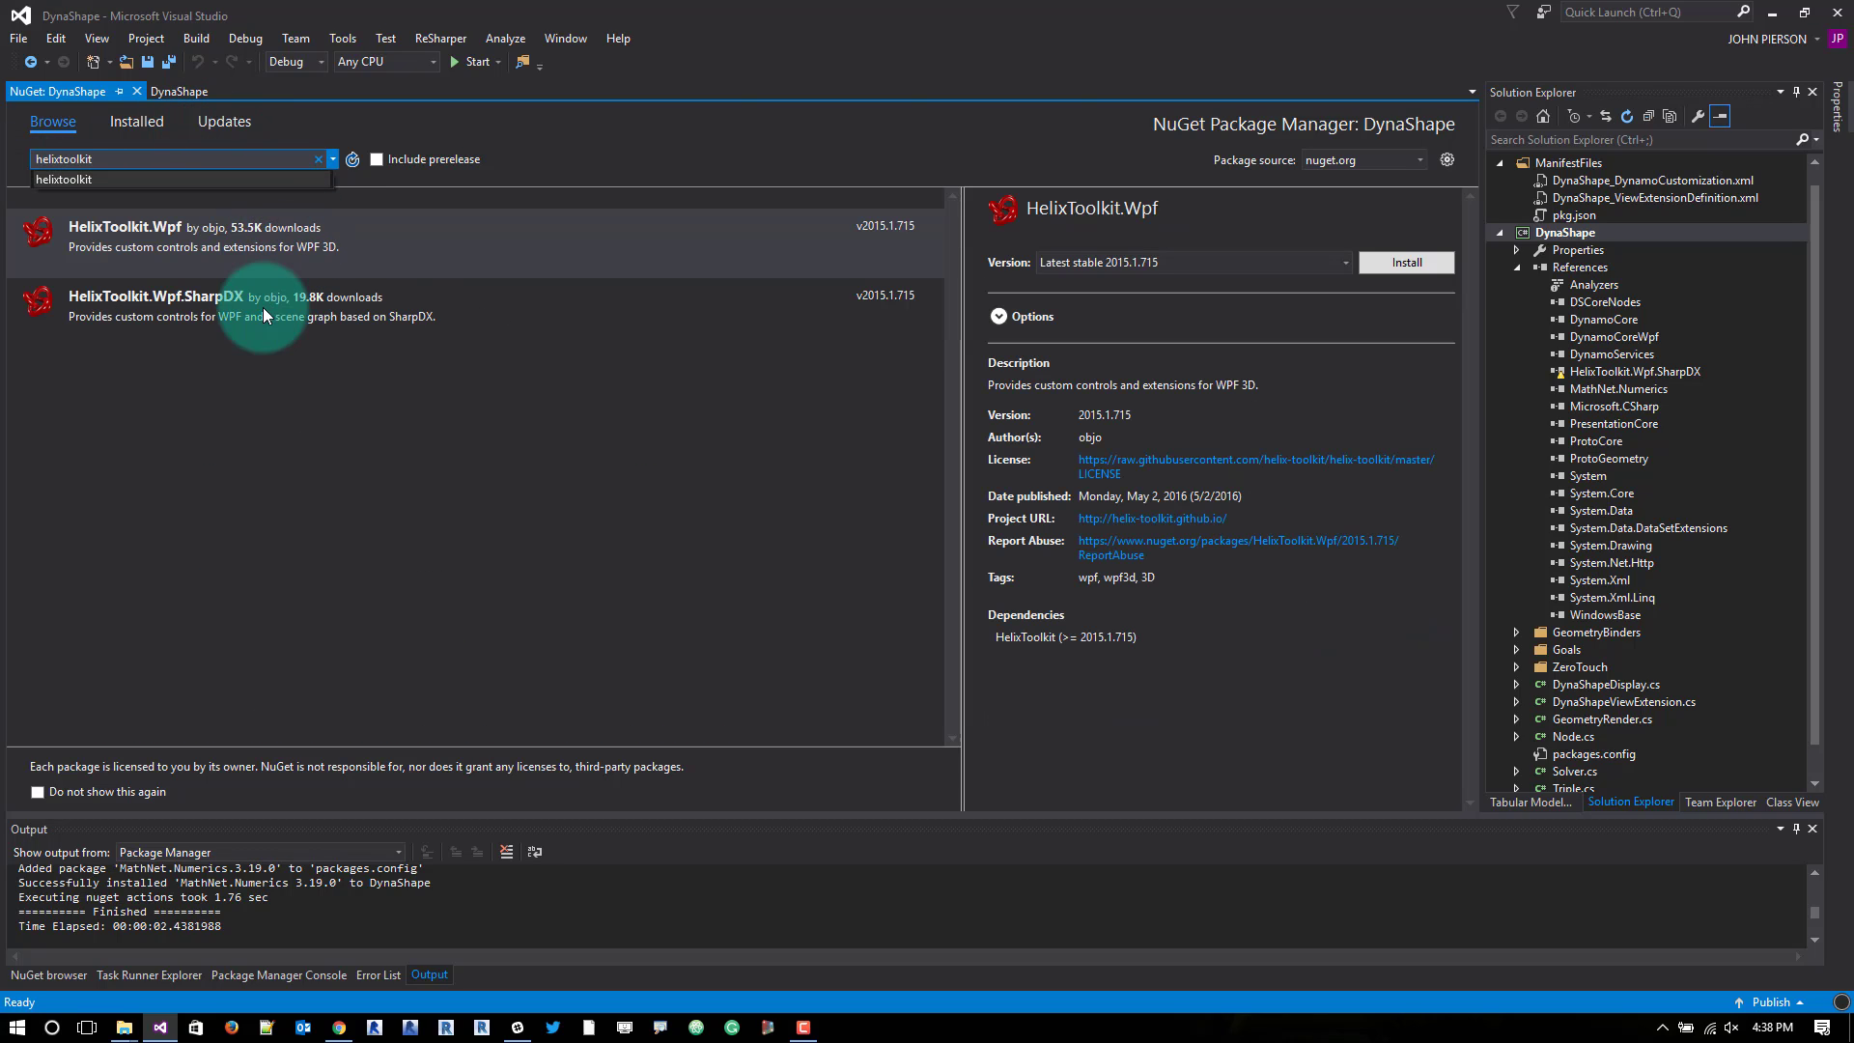
{"action": "left_click", "coordinate": [236, 310]}
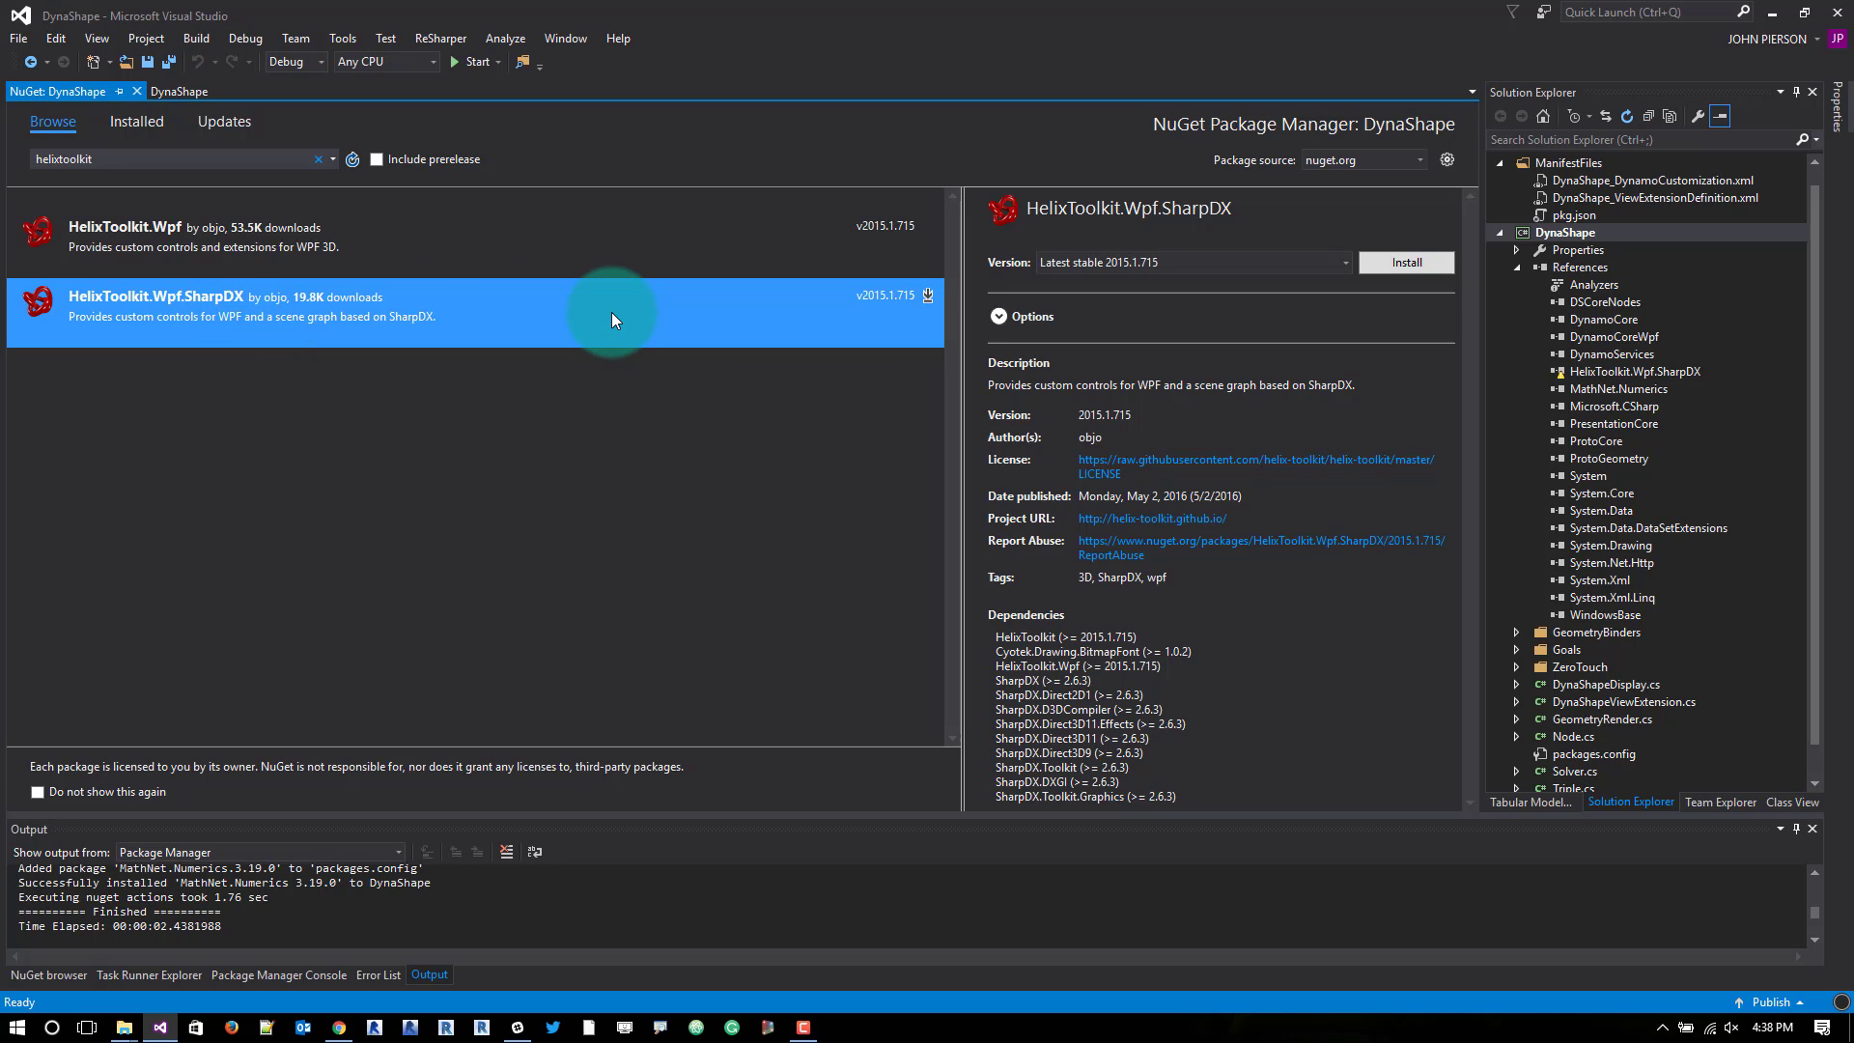
{"action": "left_click", "coordinate": [1405, 262]}
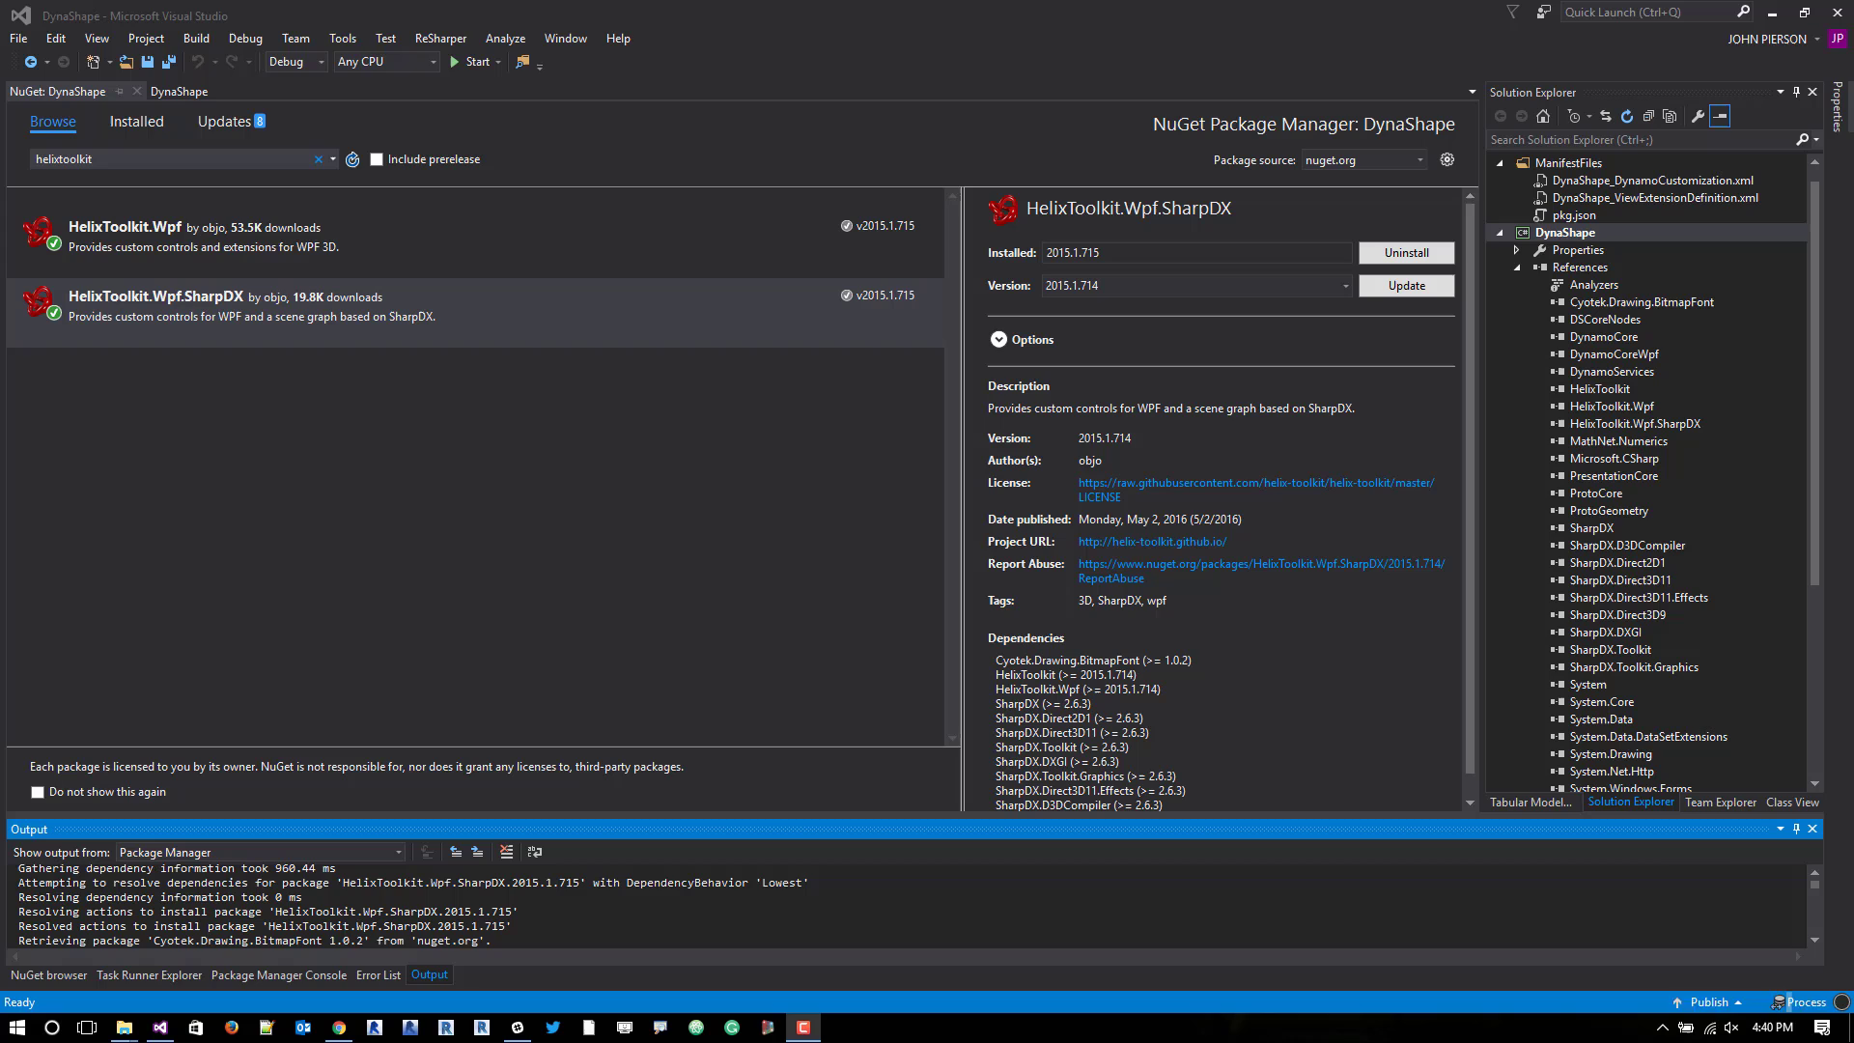
{"action": "left_click", "coordinate": [583, 380]}
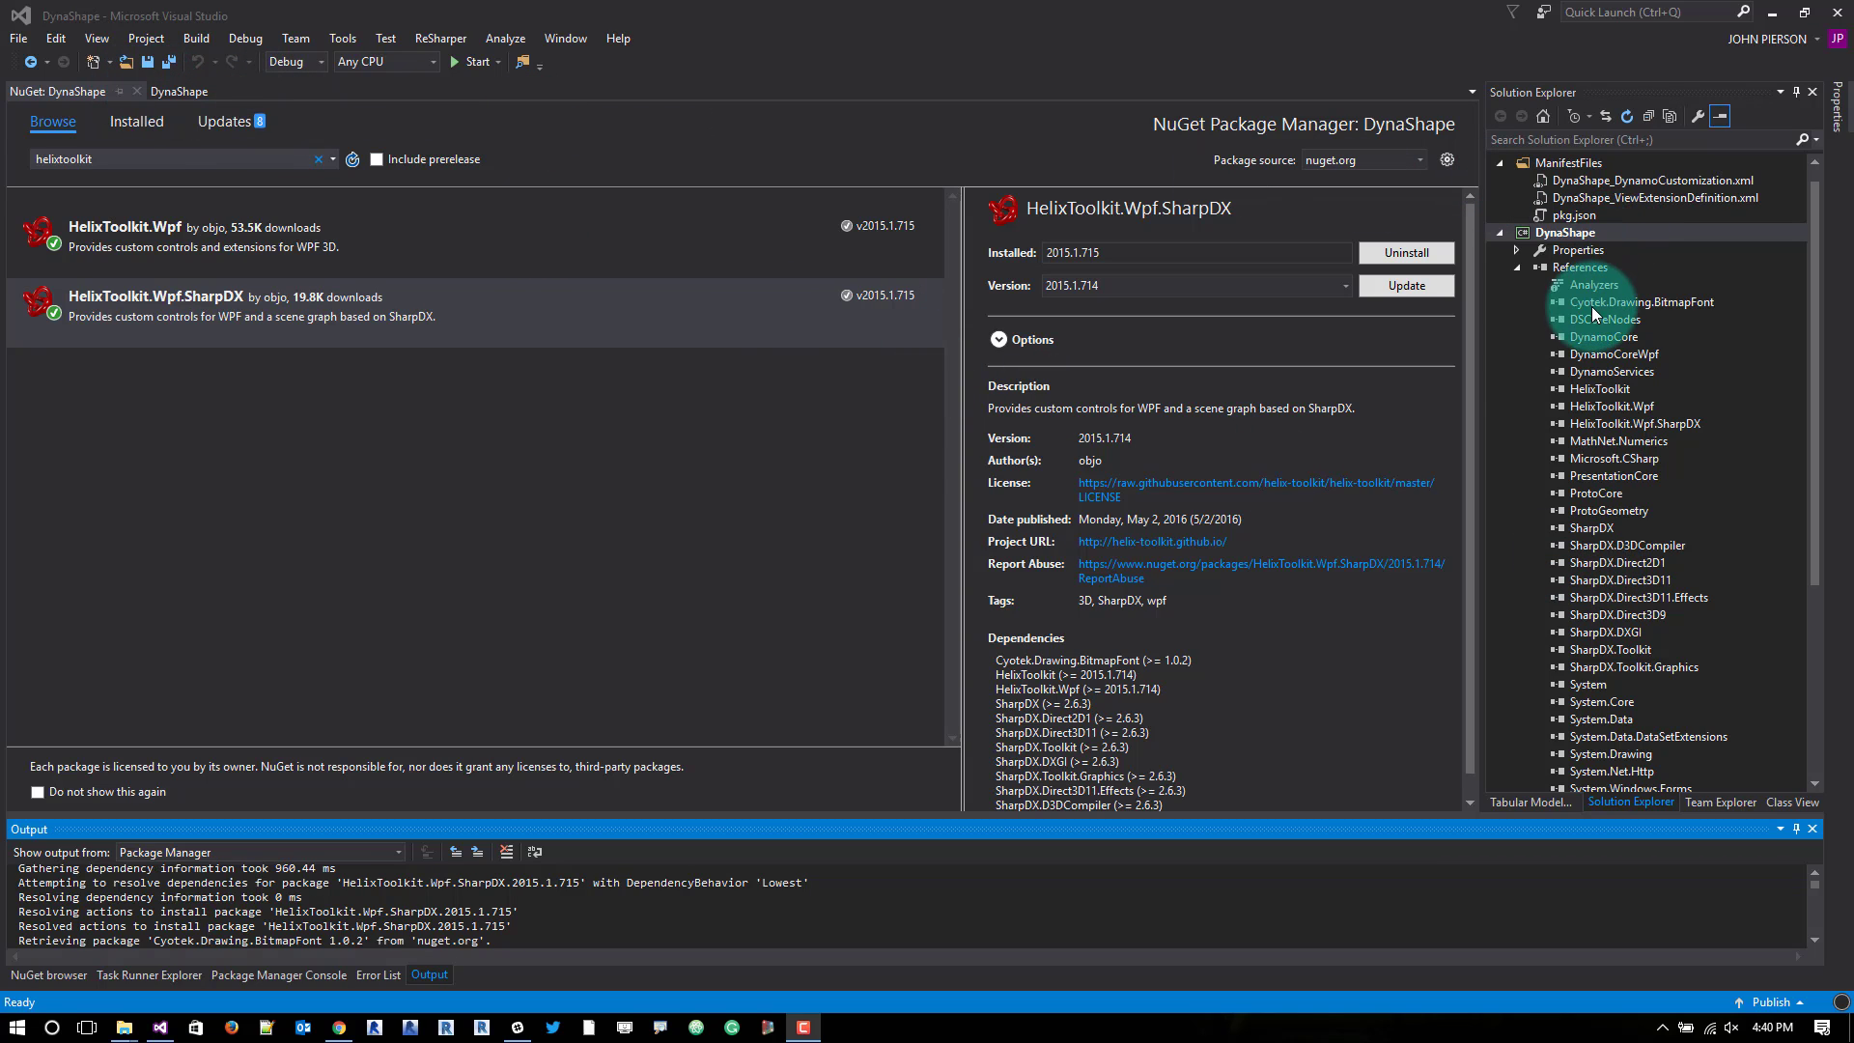
Select all of the project's references and show their Properties
{"action": "left_click", "coordinate": [1623, 308]}
{"action": "scroll", "coordinate": [1622, 308], "scroll_direction": "down", "scroll_amount": 3}
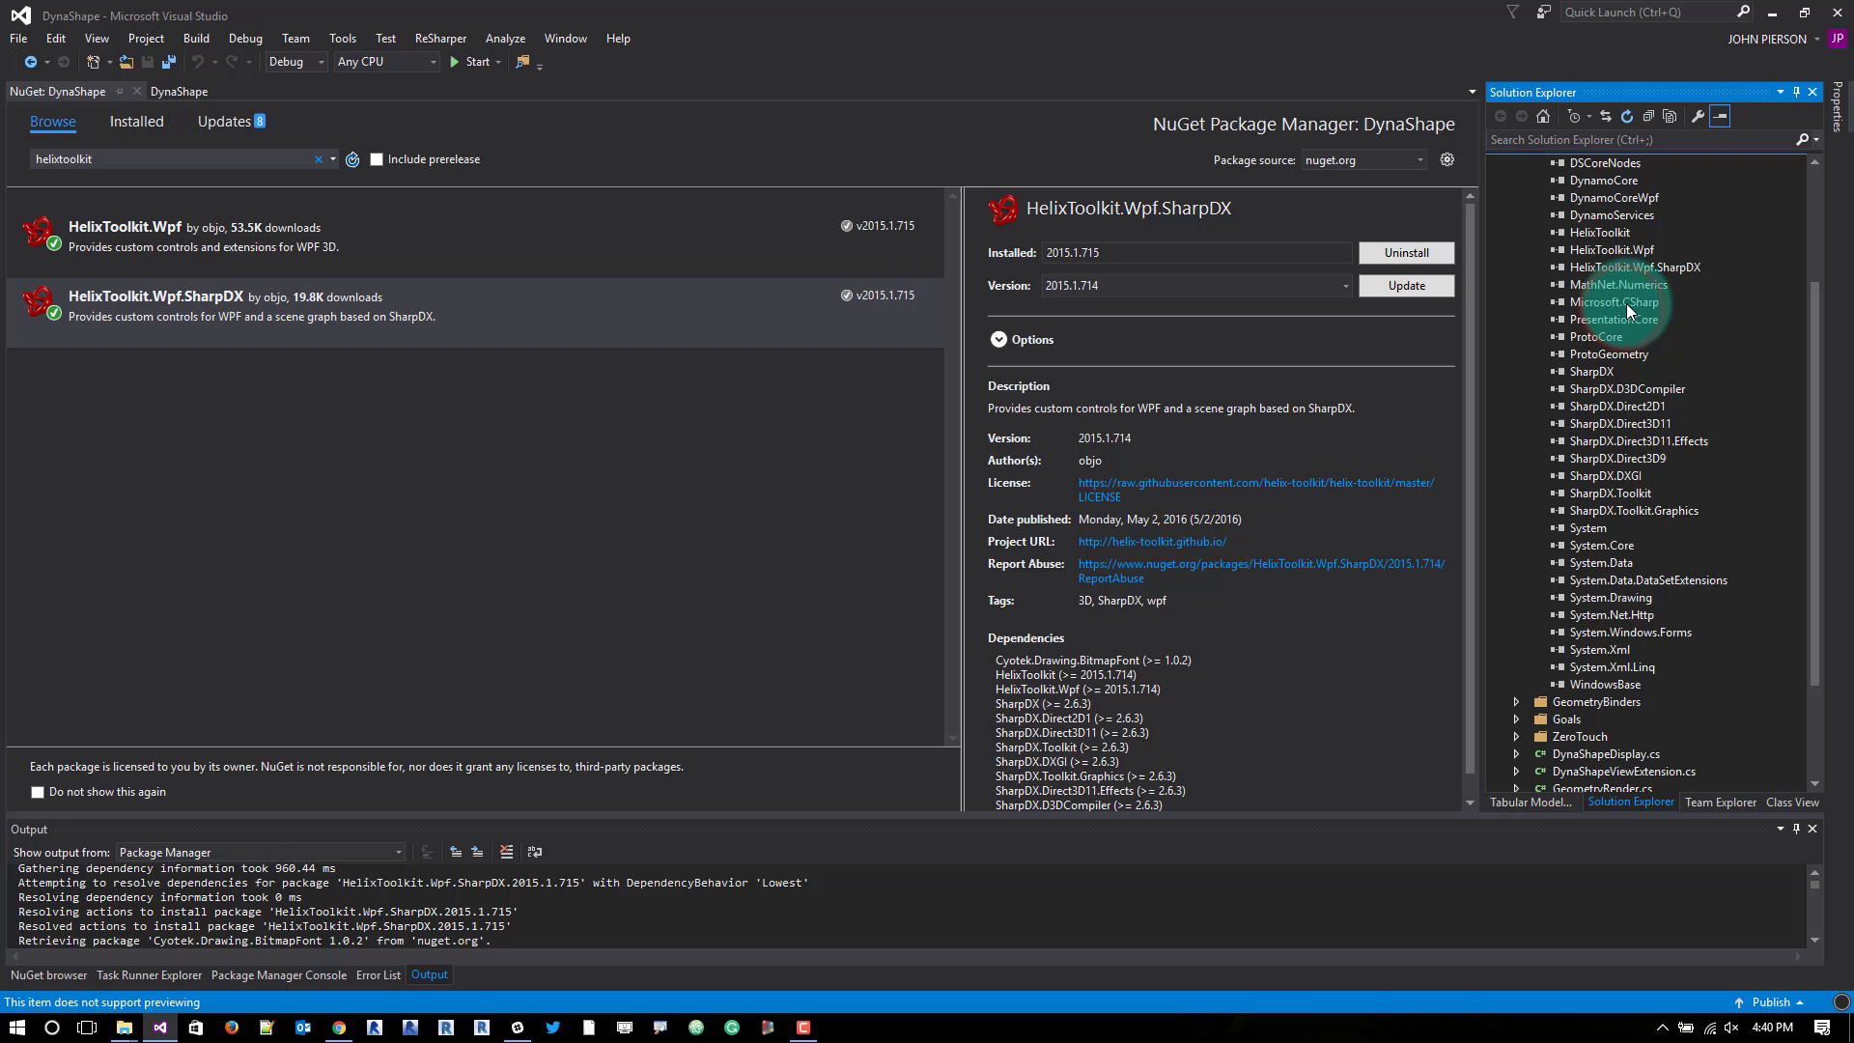
{"action": "left_click", "coordinate": [1590, 680], "text": "shift"}
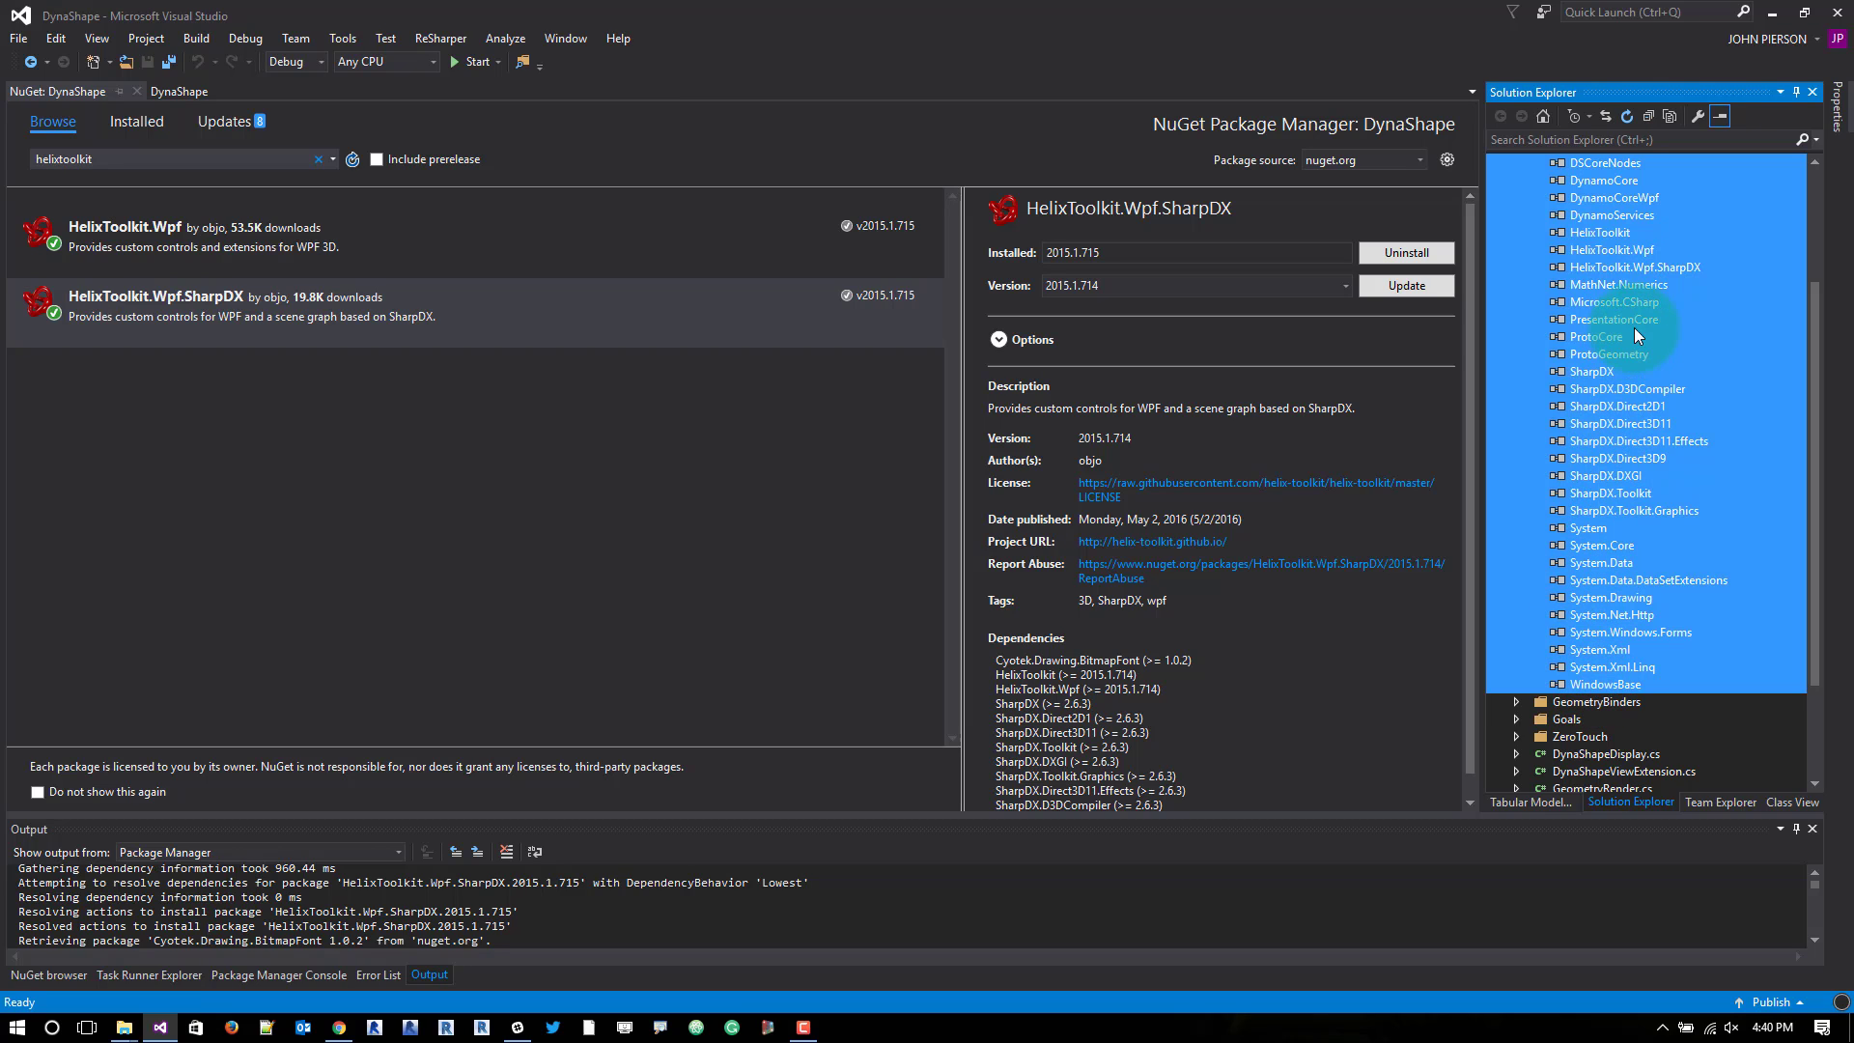
{"action": "right_click", "coordinate": [1637, 300]}
{"action": "key", "text": "Escape"}
{"action": "right_click", "coordinate": [1639, 300]}
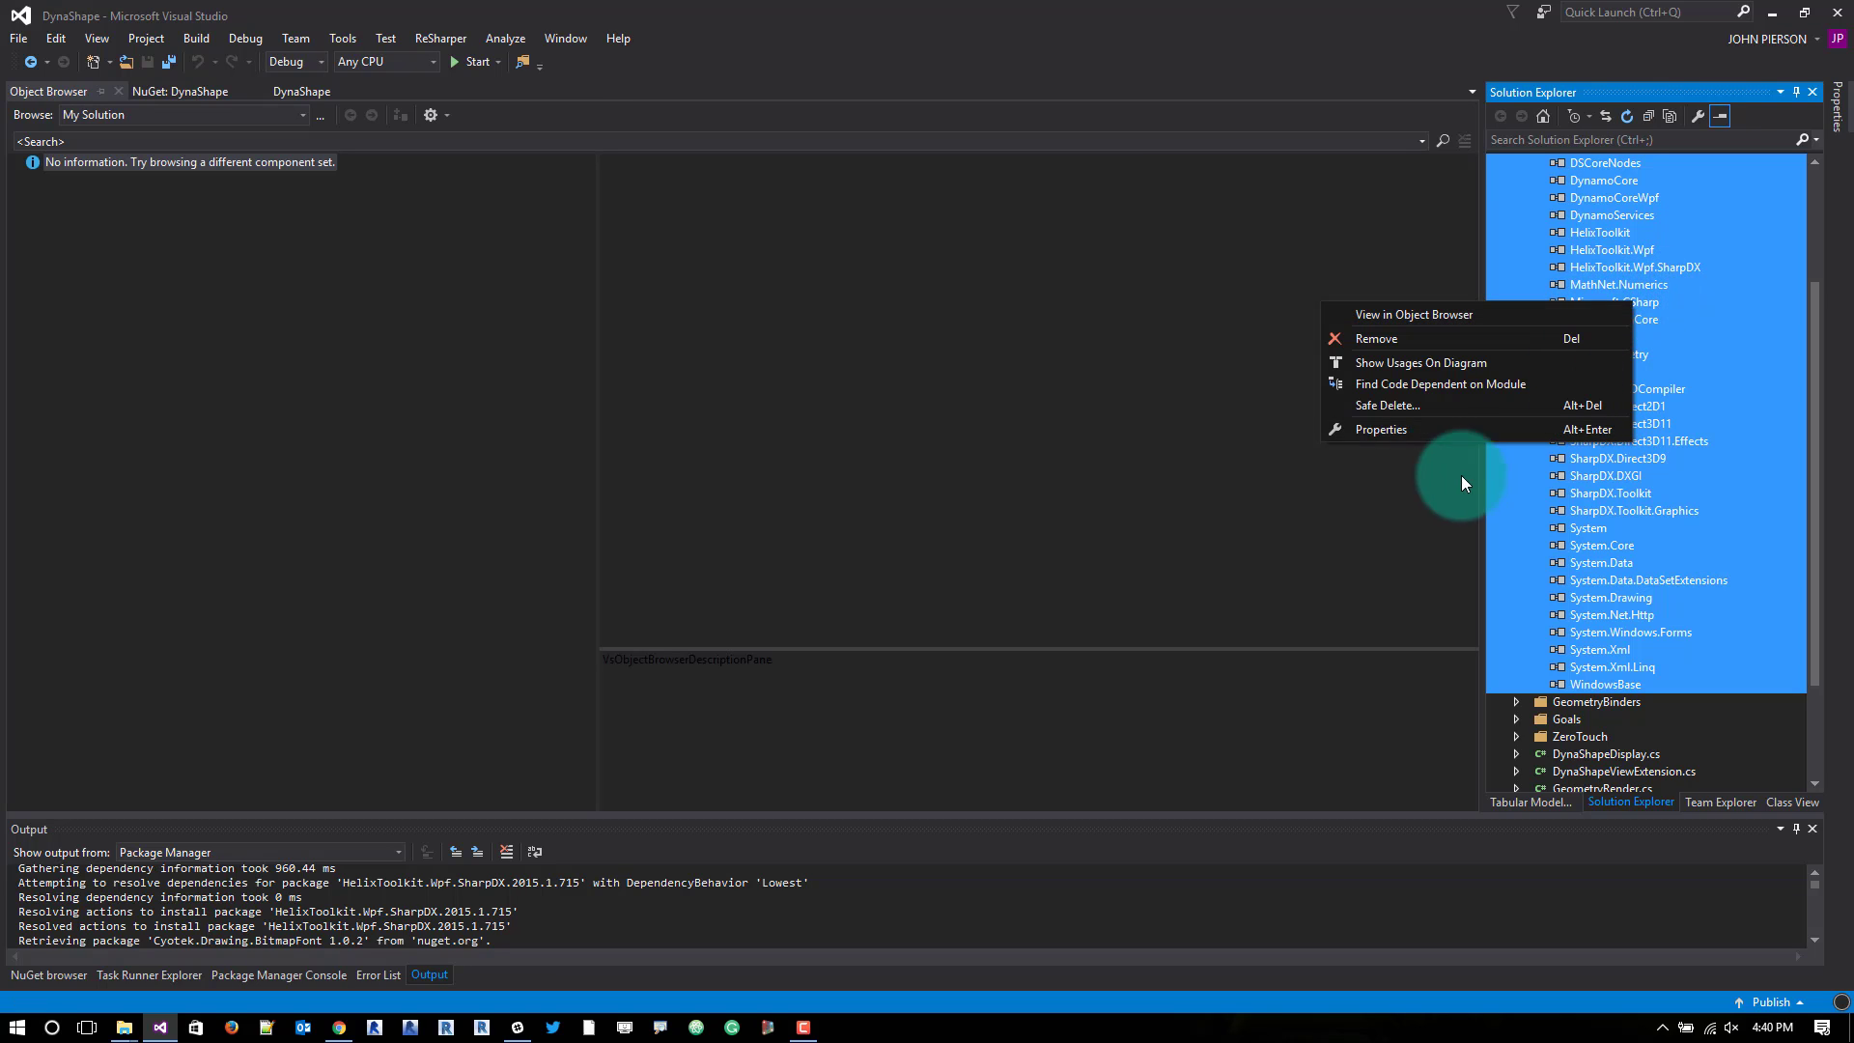
{"action": "left_click", "coordinate": [1437, 433]}
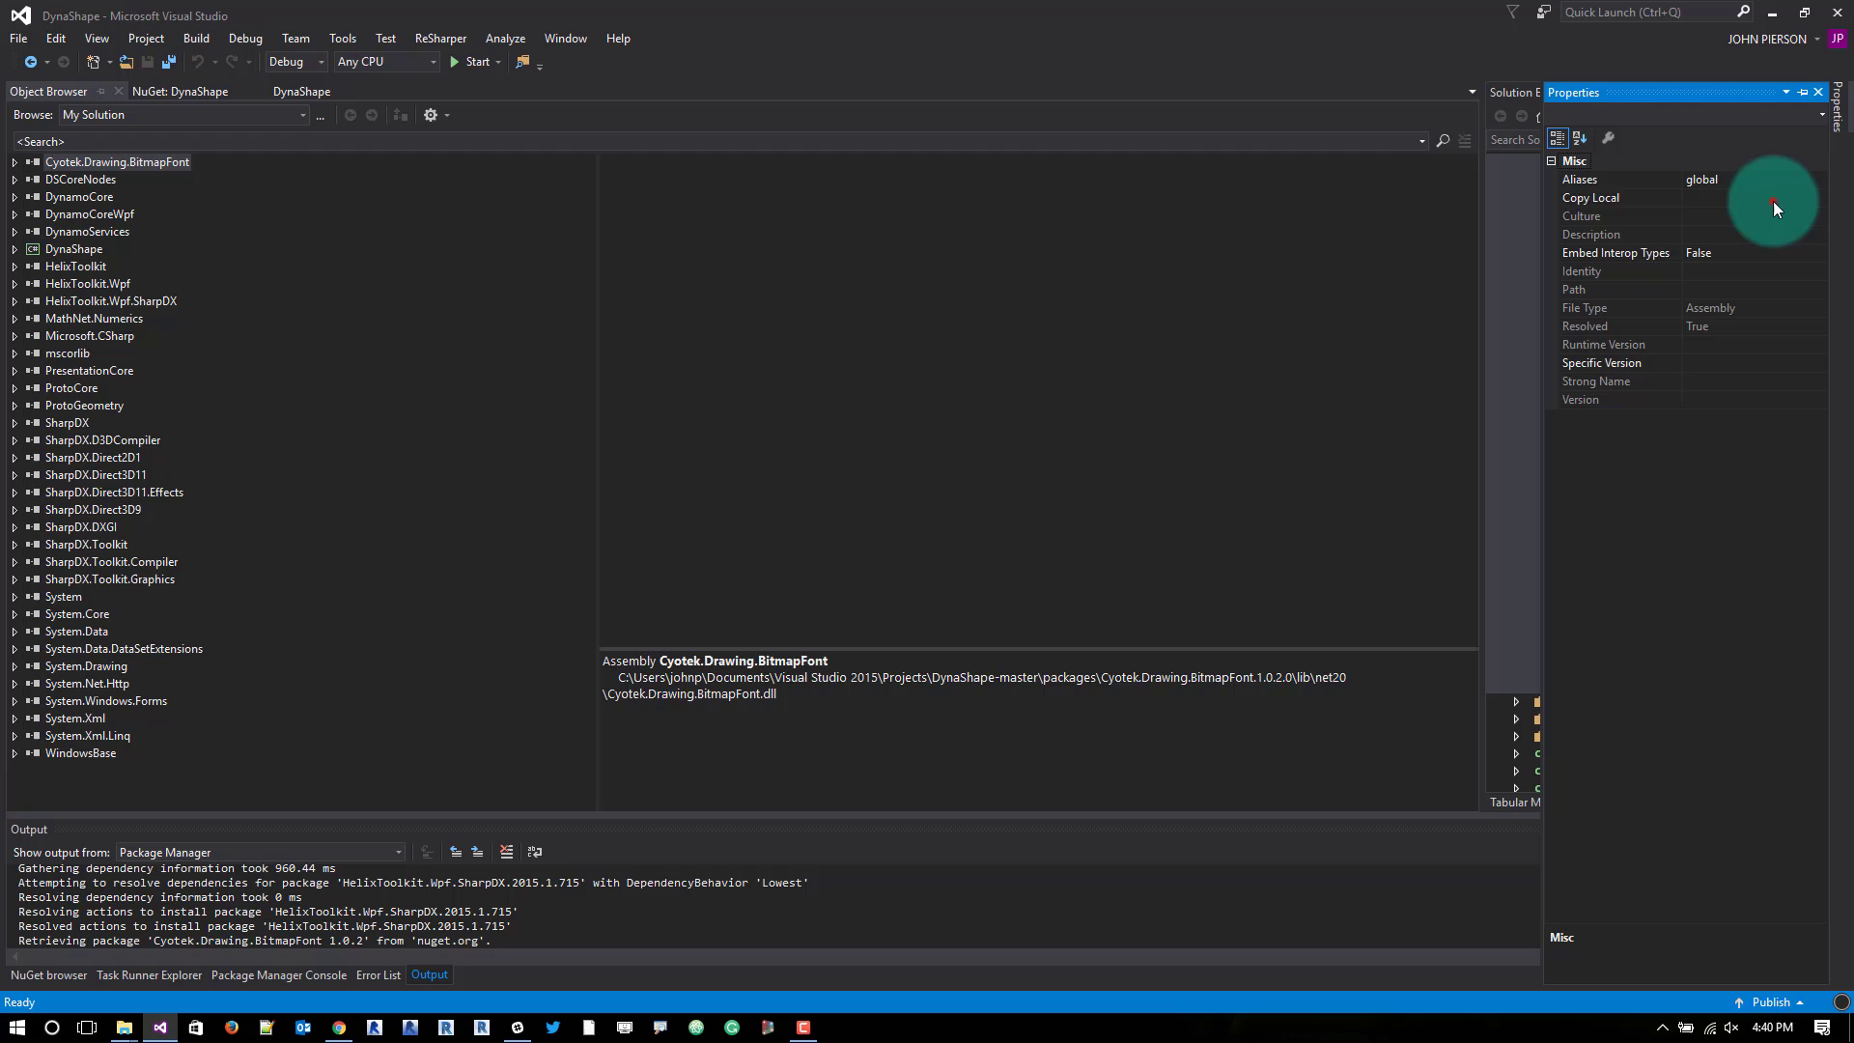
Set Copy Local to True for the selected references
{"action": "left_click", "coordinate": [1774, 199]}
{"action": "left_click", "coordinate": [1715, 237]}
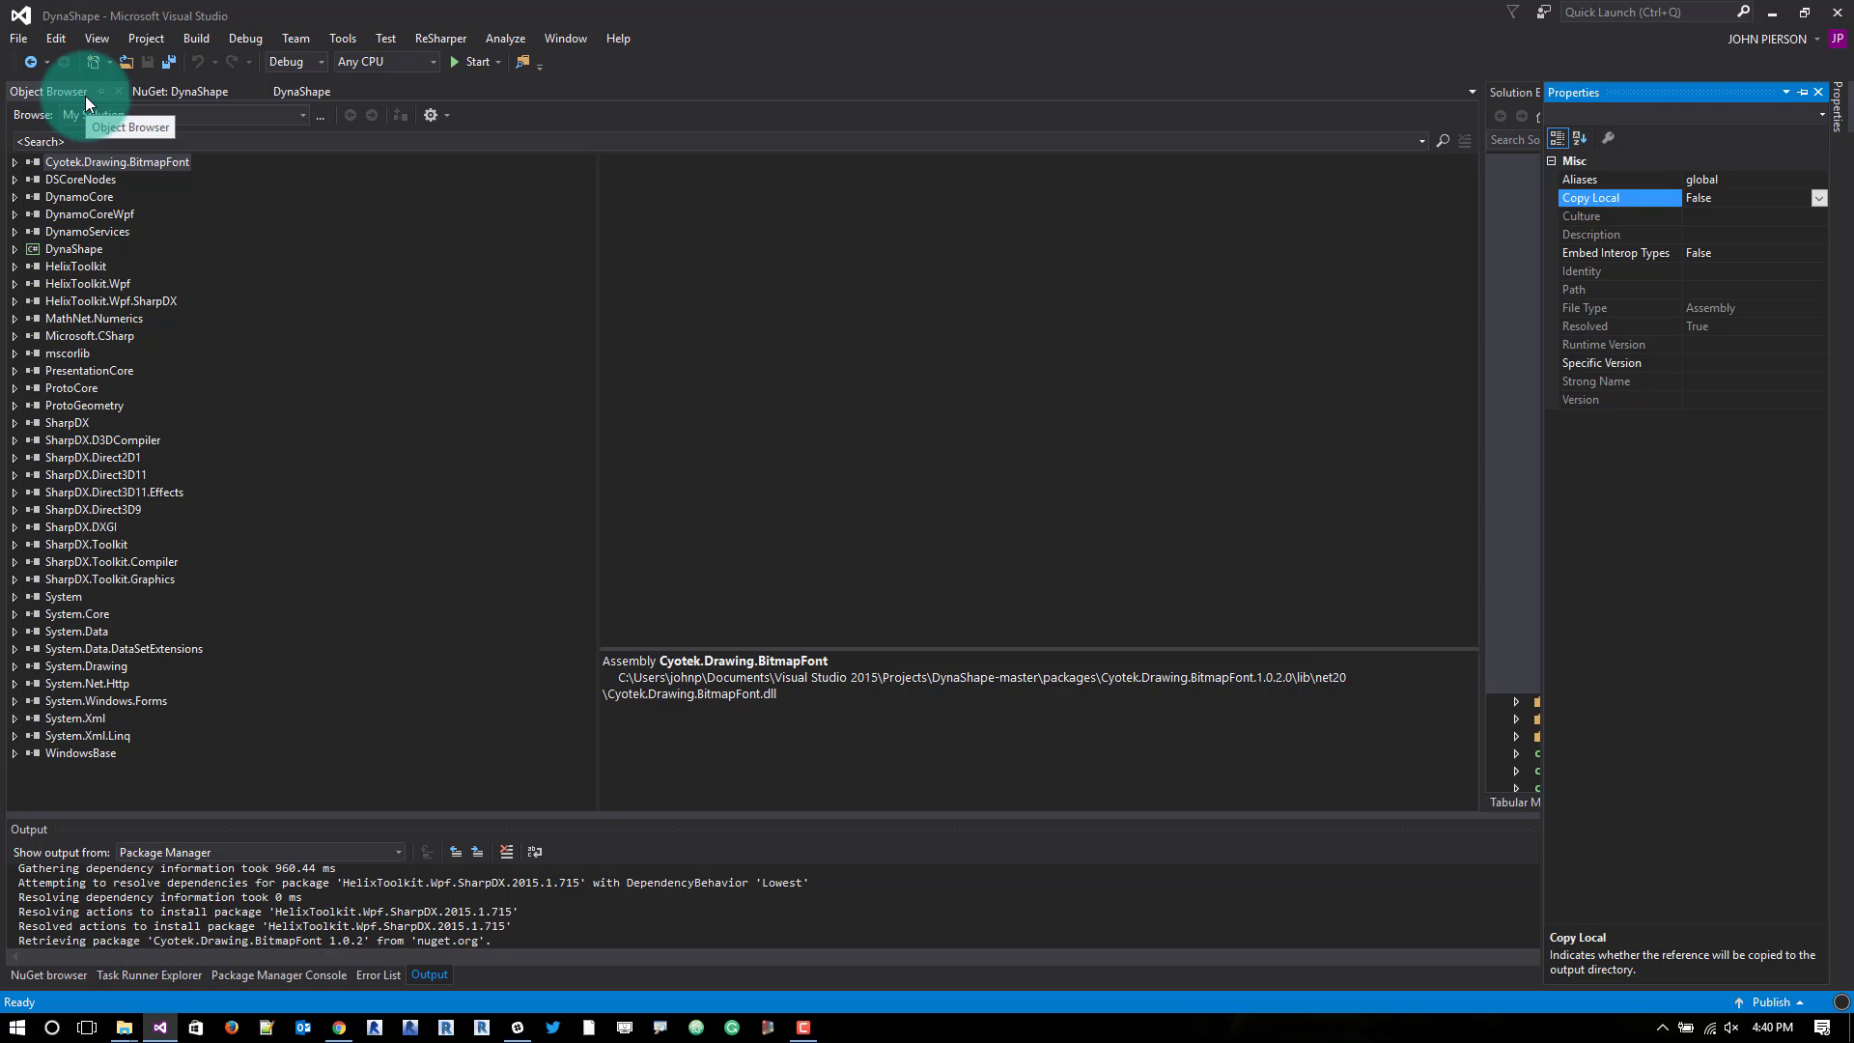
{"action": "left_click", "coordinate": [1819, 197]}
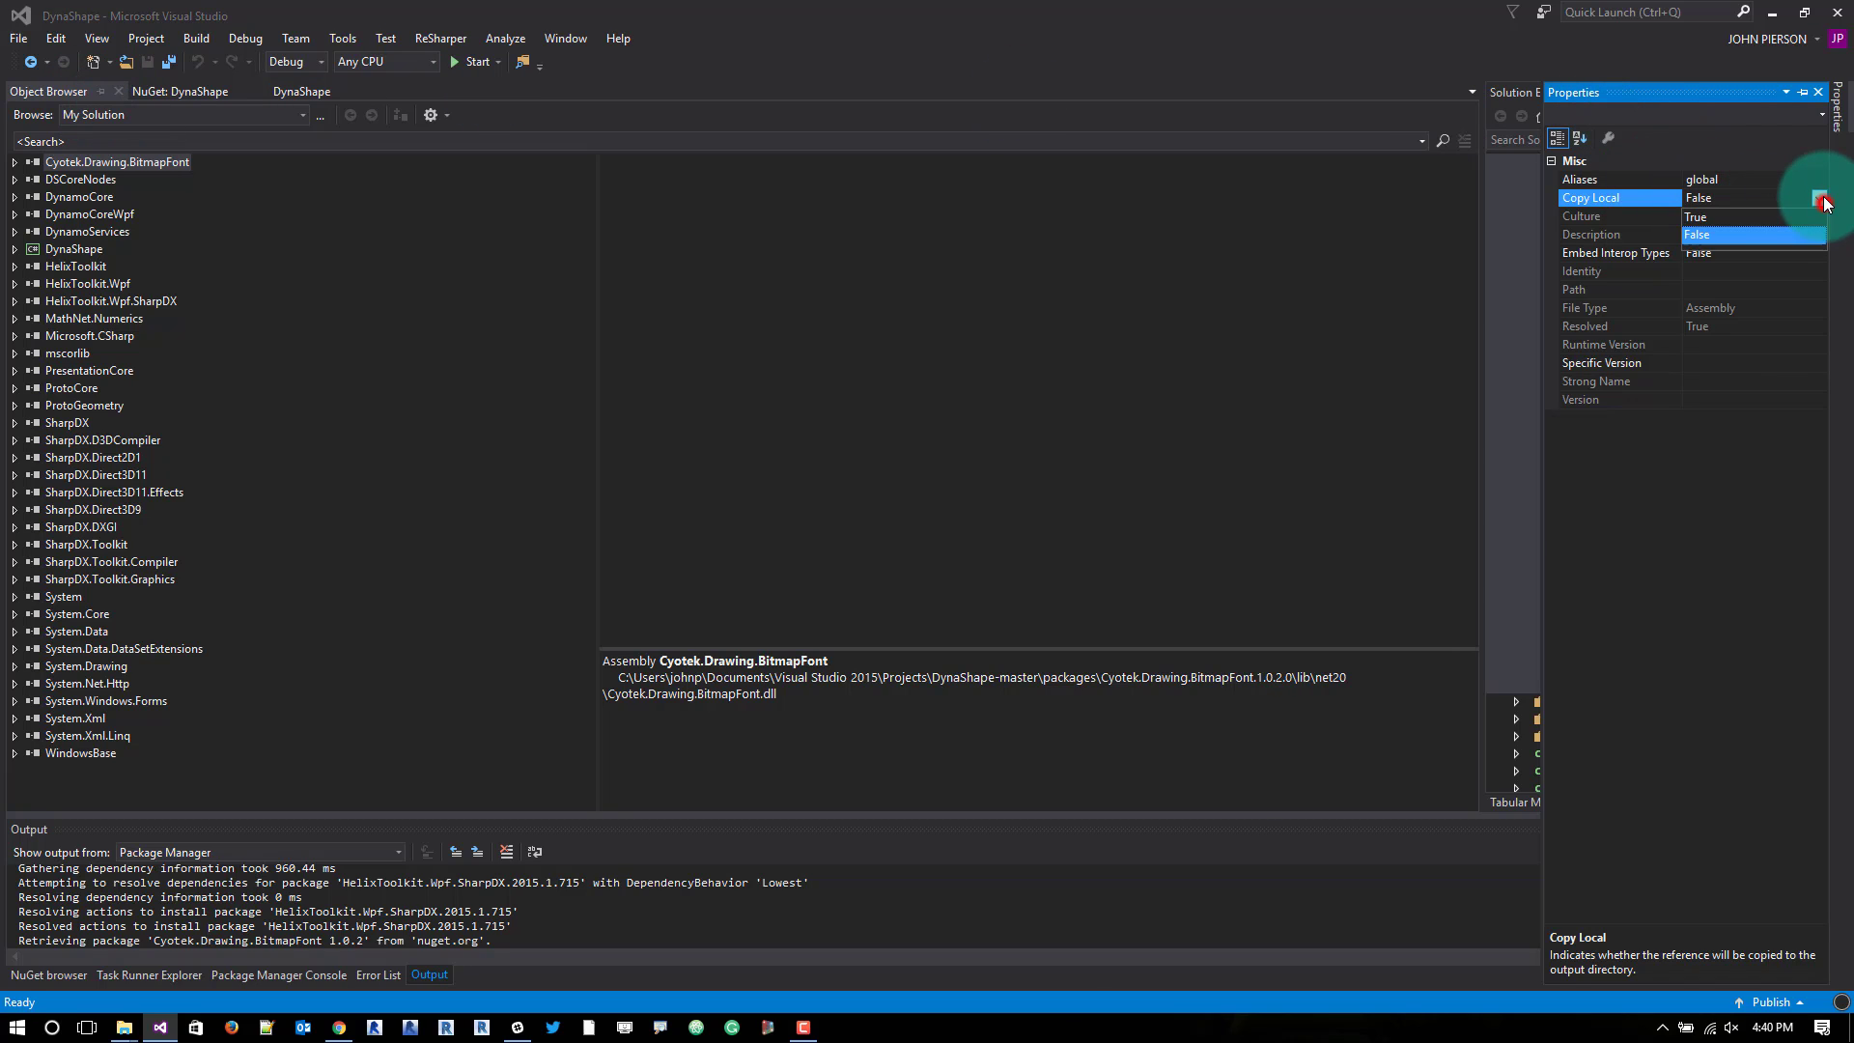
{"action": "left_click", "coordinate": [1738, 215]}
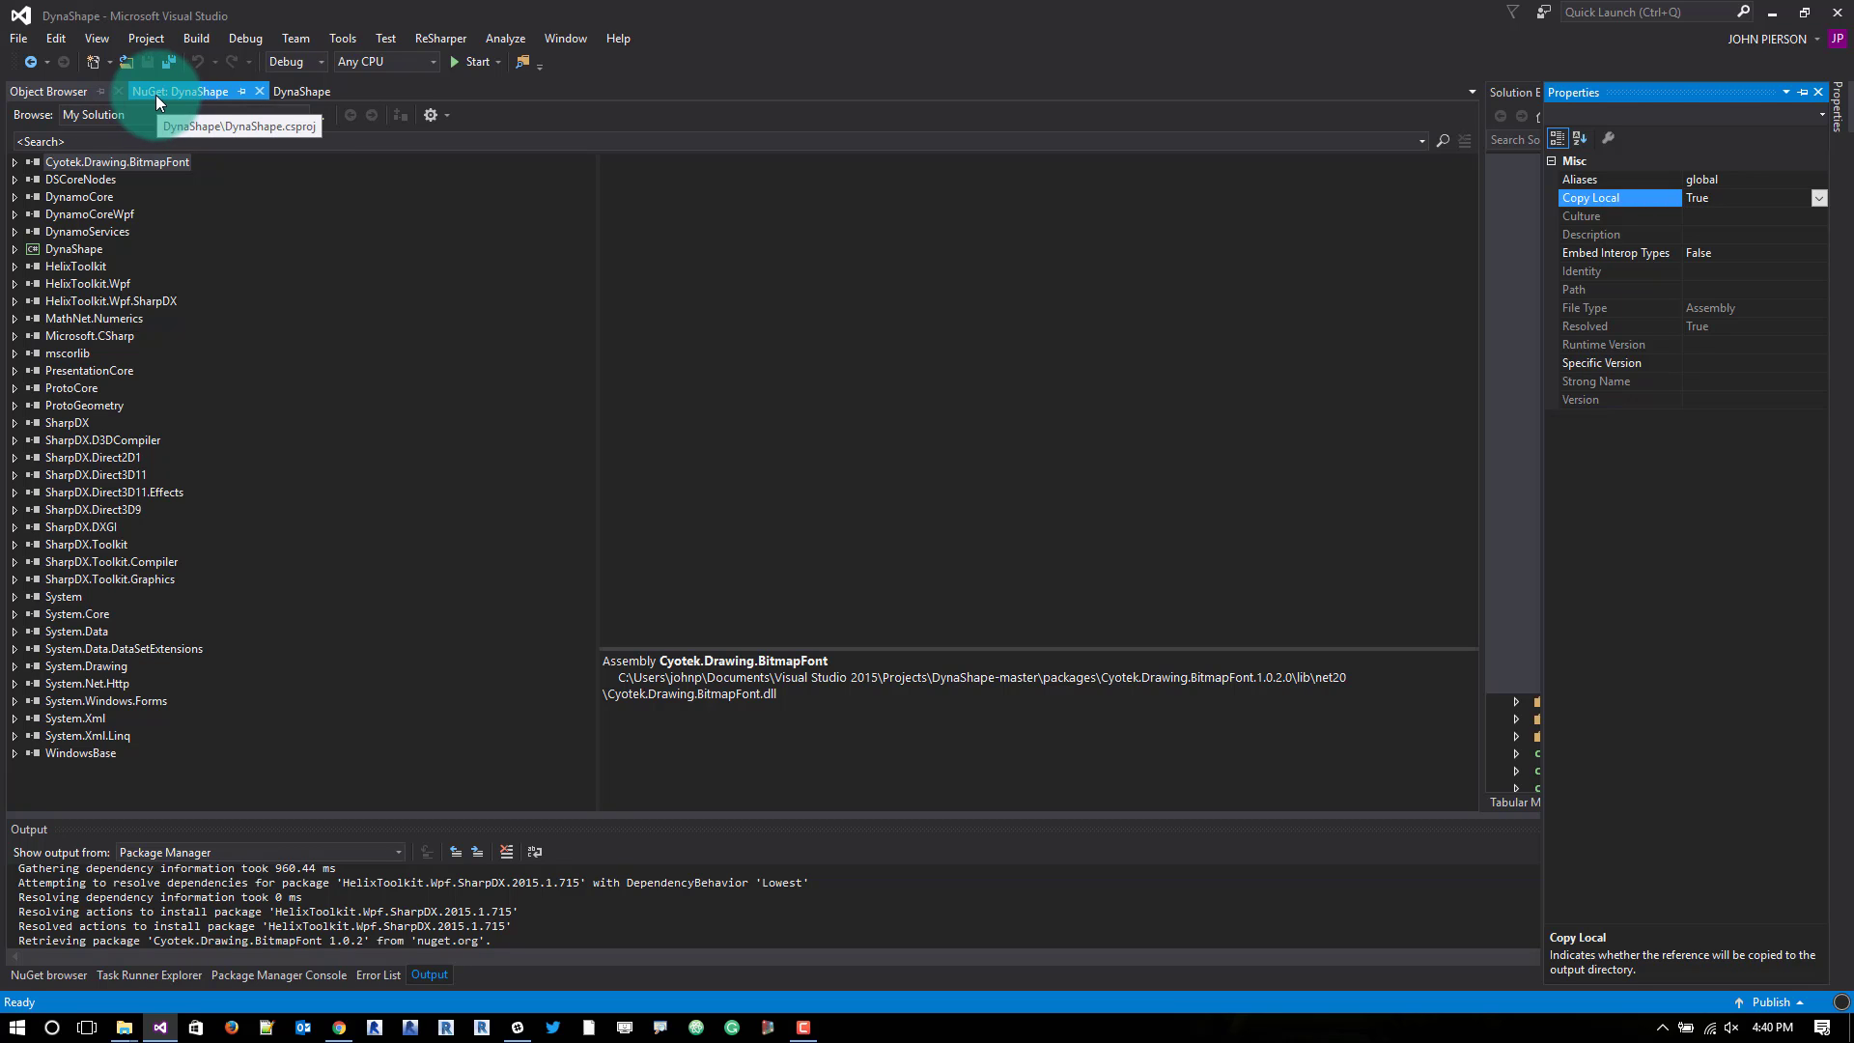
Clear the DynaShape project's post-build copy command in Build Events and save all
{"action": "left_click", "coordinate": [157, 94]}
{"action": "scroll", "coordinate": [1574, 181], "scroll_direction": "up", "scroll_amount": 3}
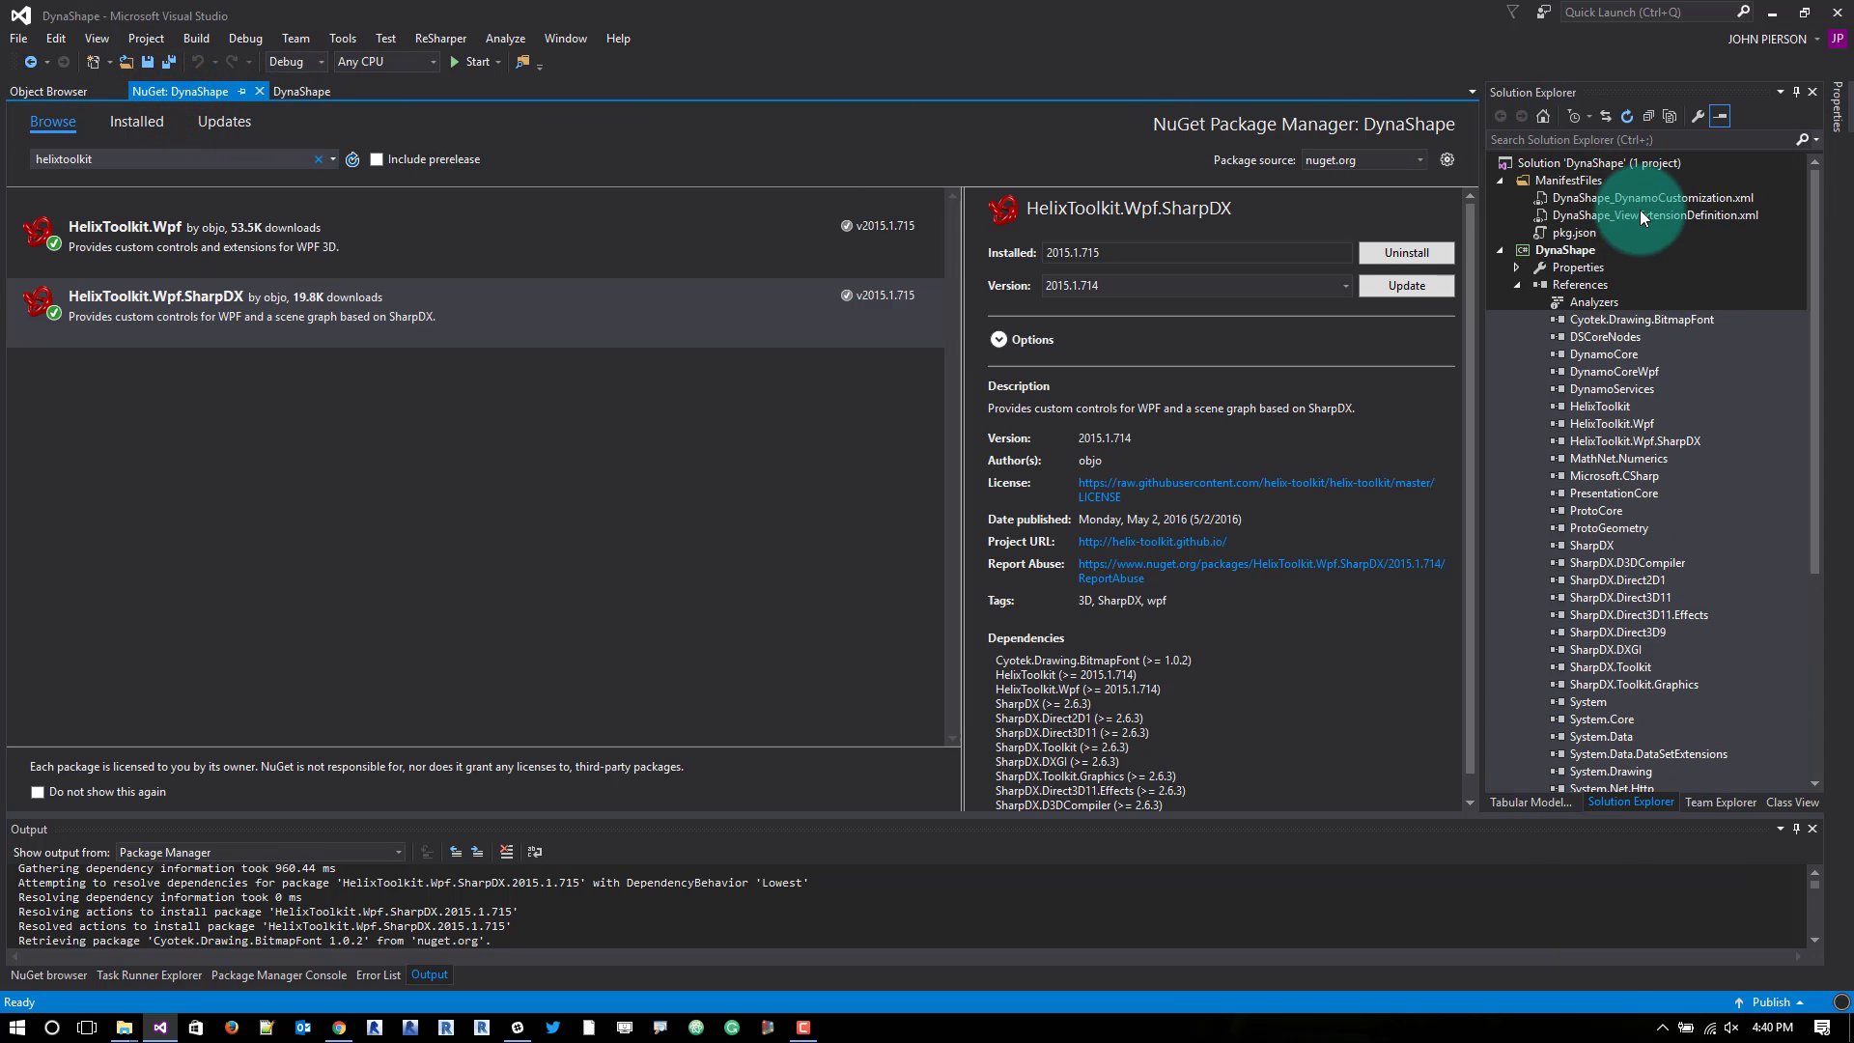
{"action": "right_click", "coordinate": [1575, 249]}
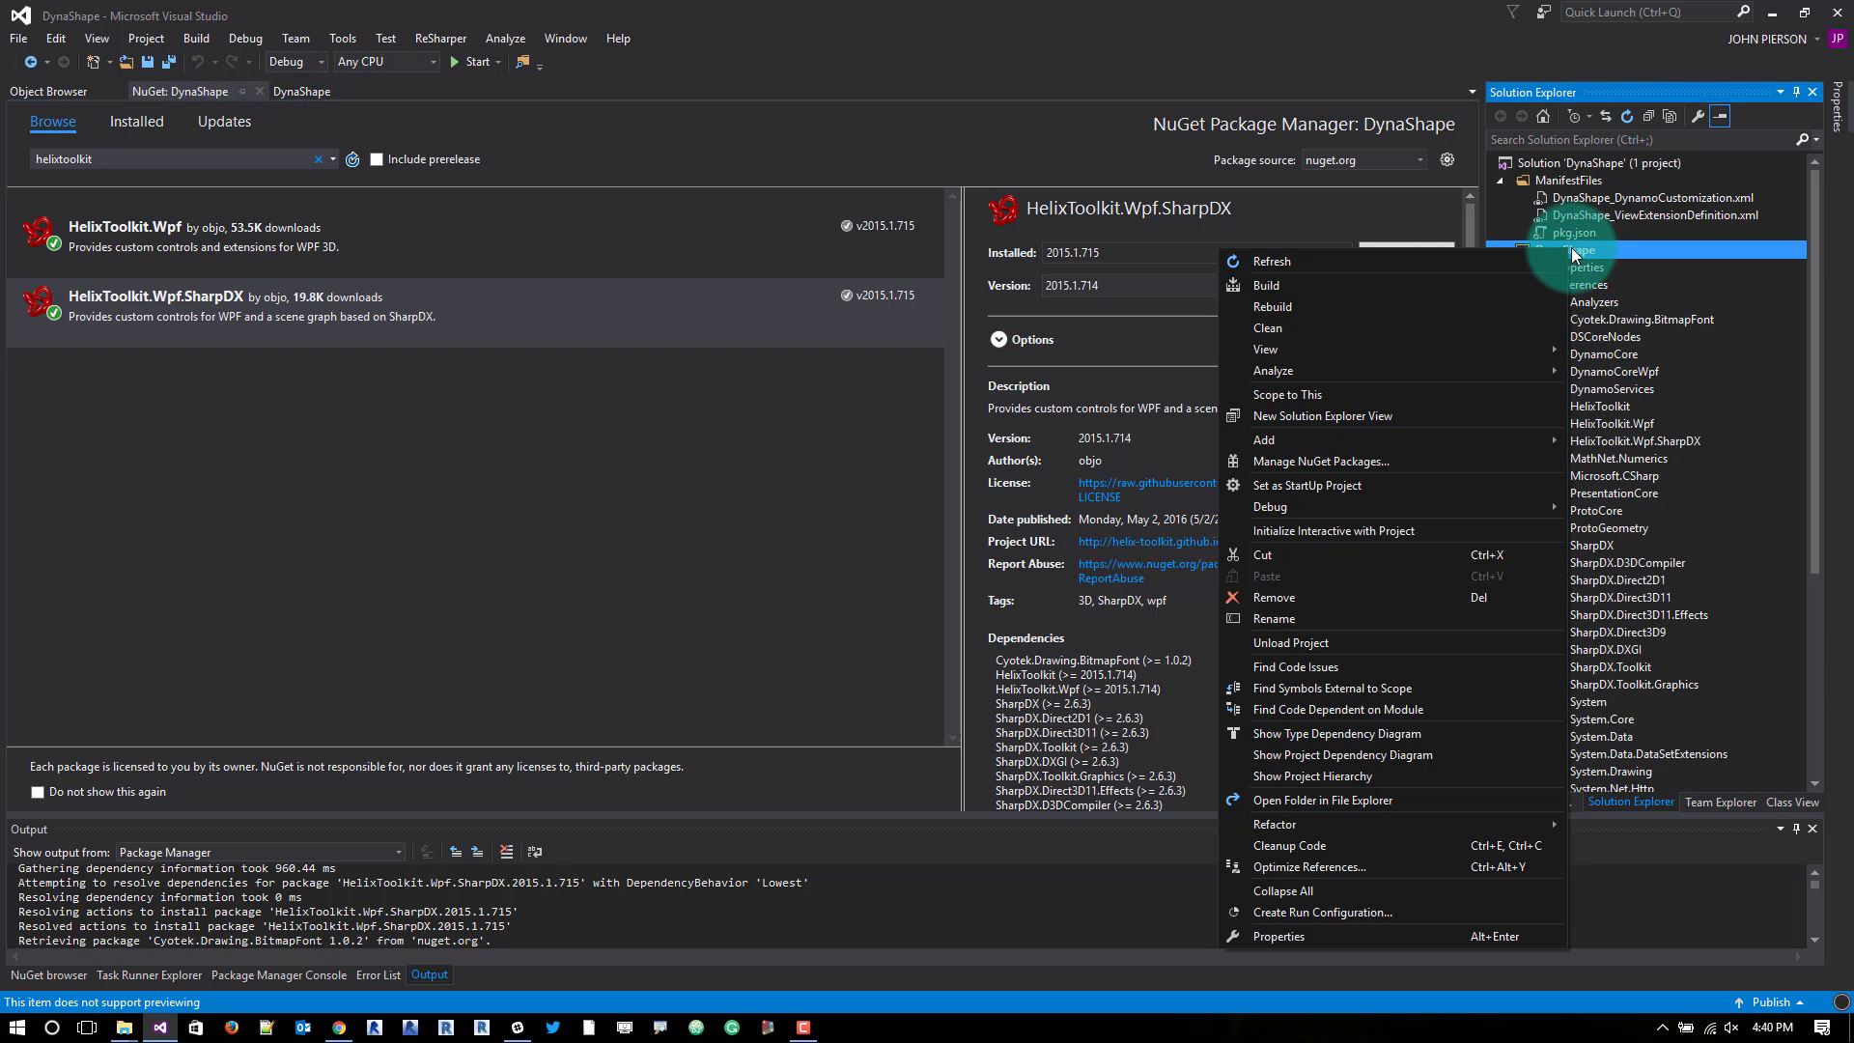
{"action": "left_click", "coordinate": [1279, 936]}
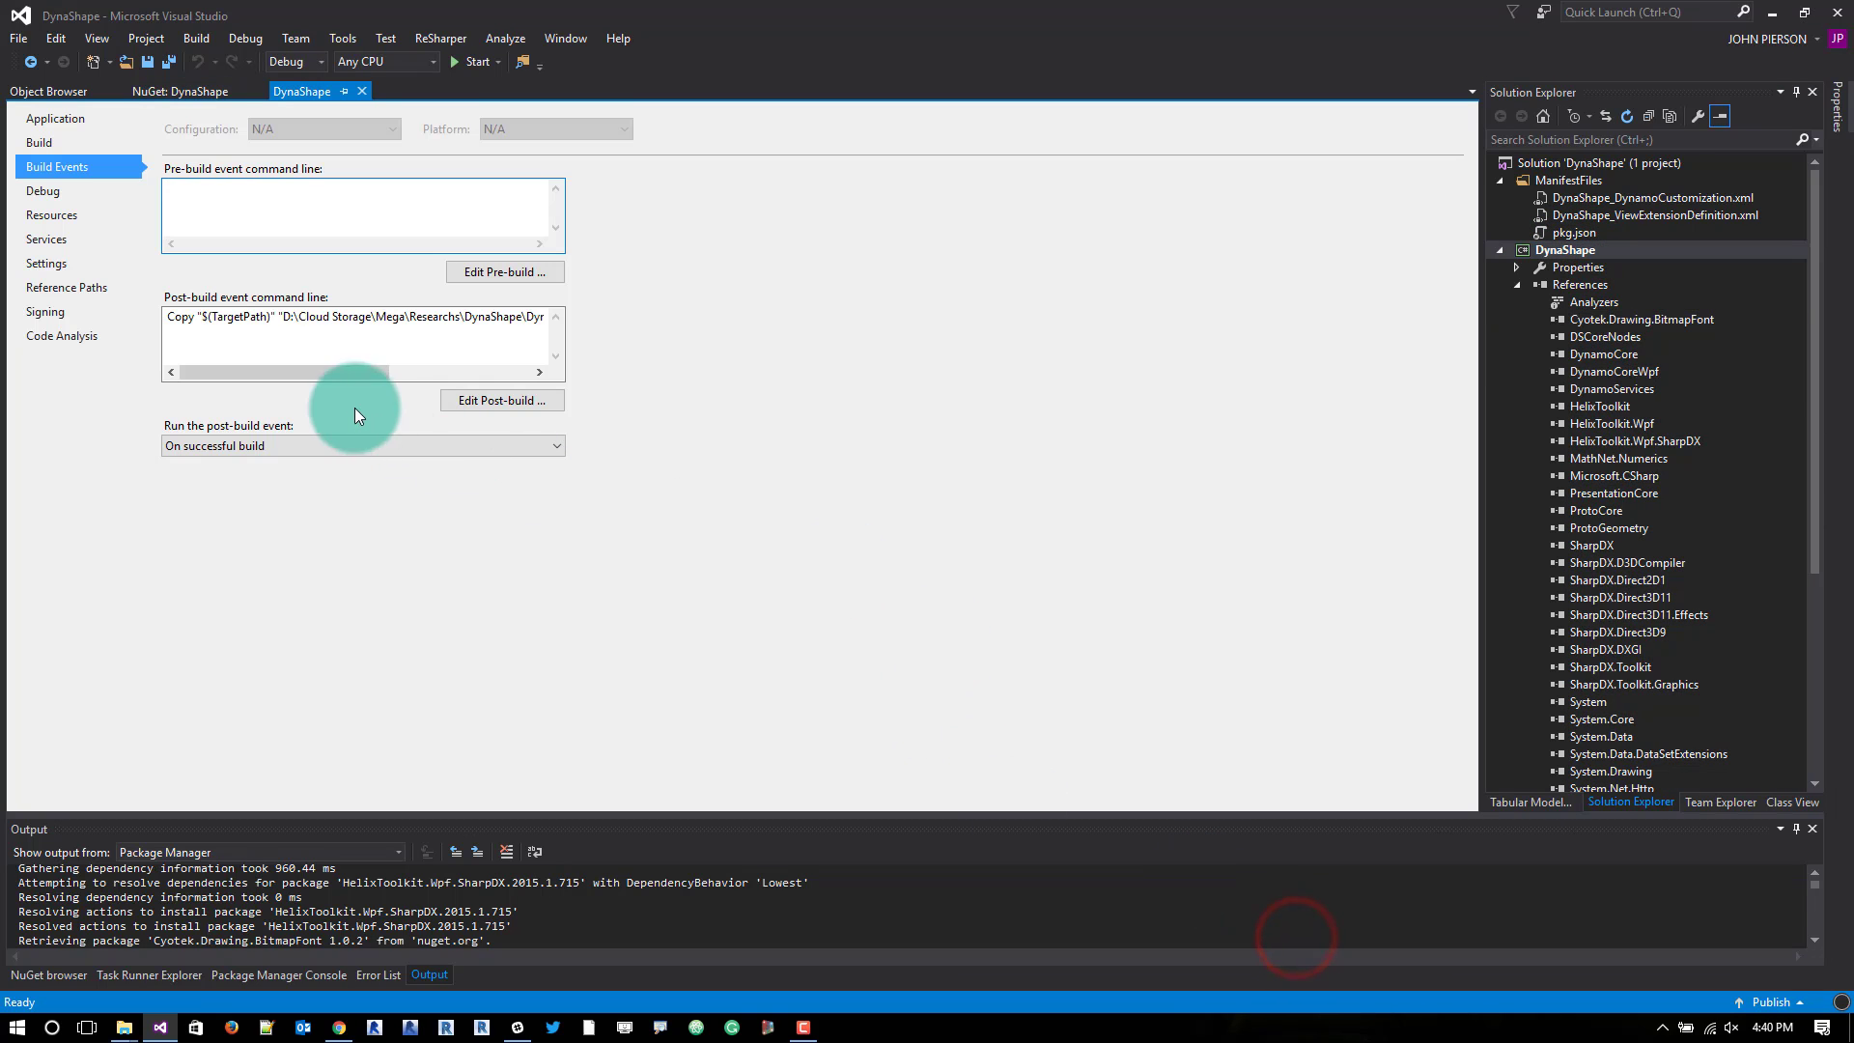
{"action": "left_click", "coordinate": [319, 343]}
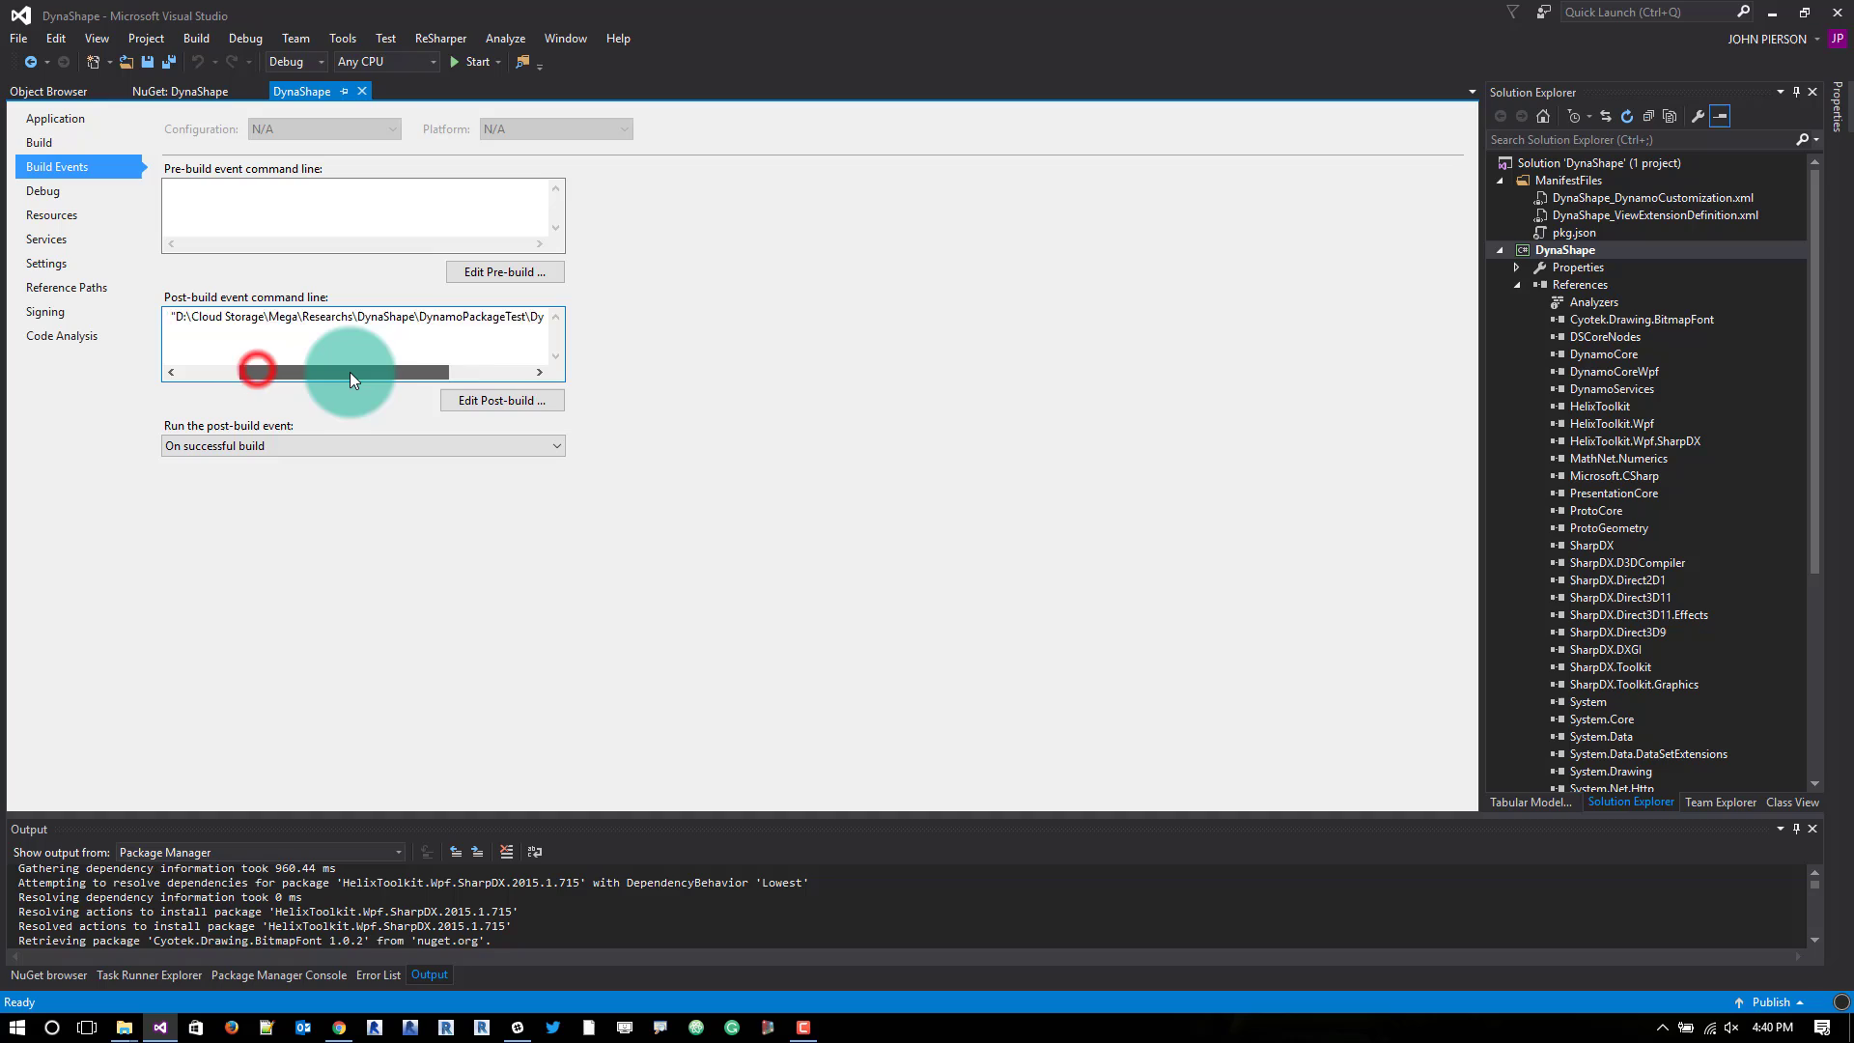
{"action": "left_click_drag", "start_coordinate": [350, 377], "coordinate": [445, 377]}
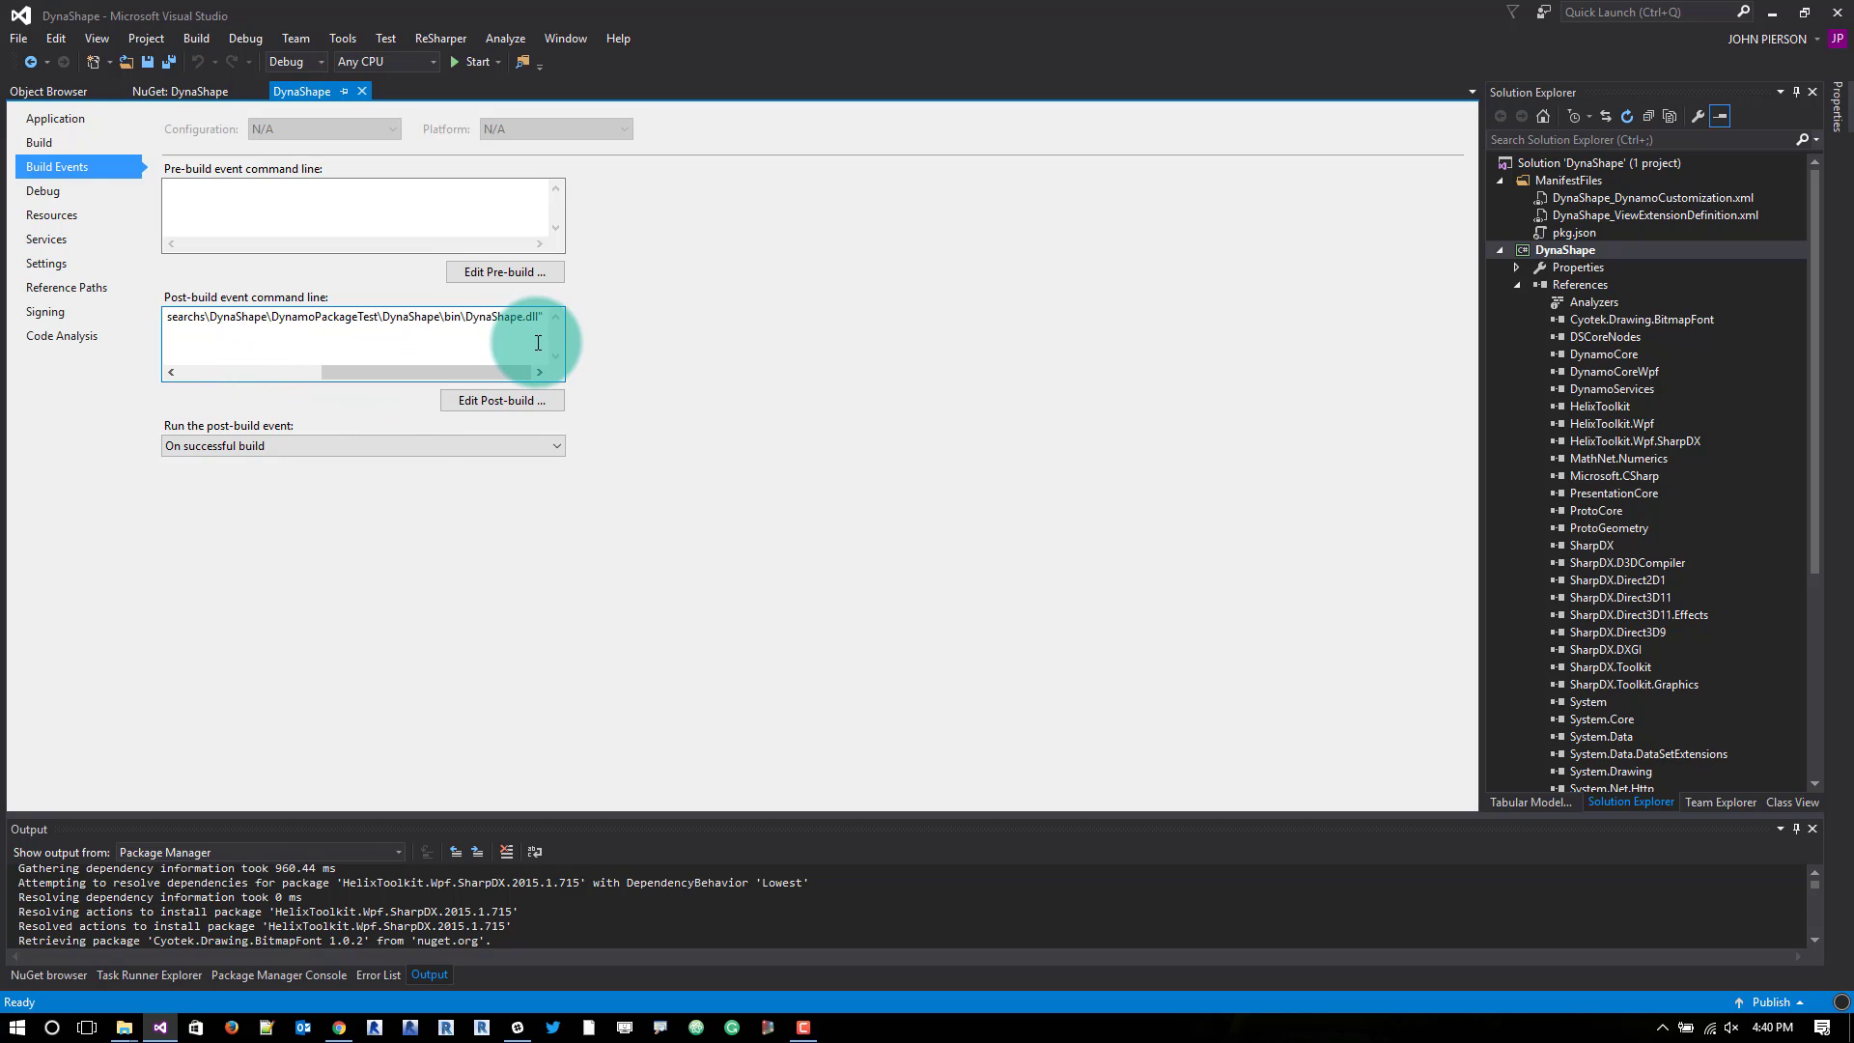
{"action": "mouse_move", "coordinate": [435, 373]}
{"action": "left_mouse_down"}
{"action": "mouse_move", "coordinate": [218, 371]}
{"action": "mouse_move", "coordinate": [593, 318]}
{"action": "left_mouse_up"}
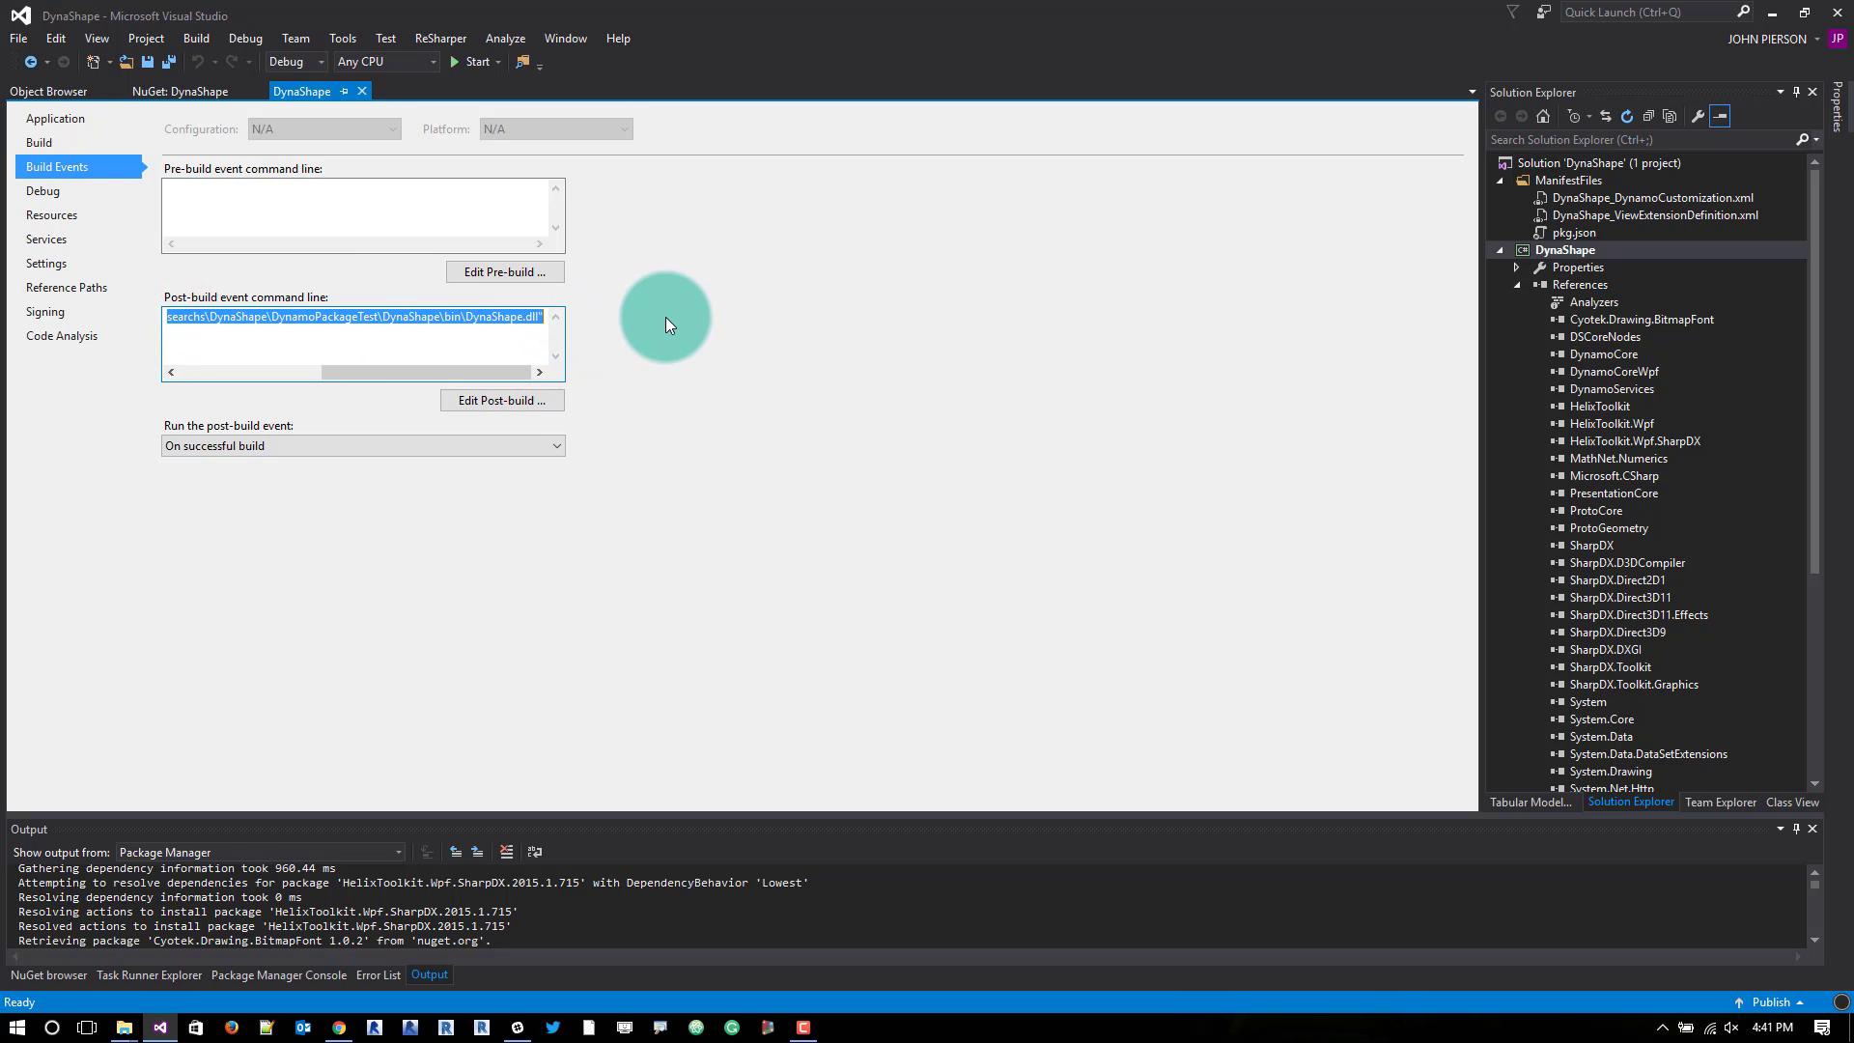
{"action": "key", "text": "Delete"}
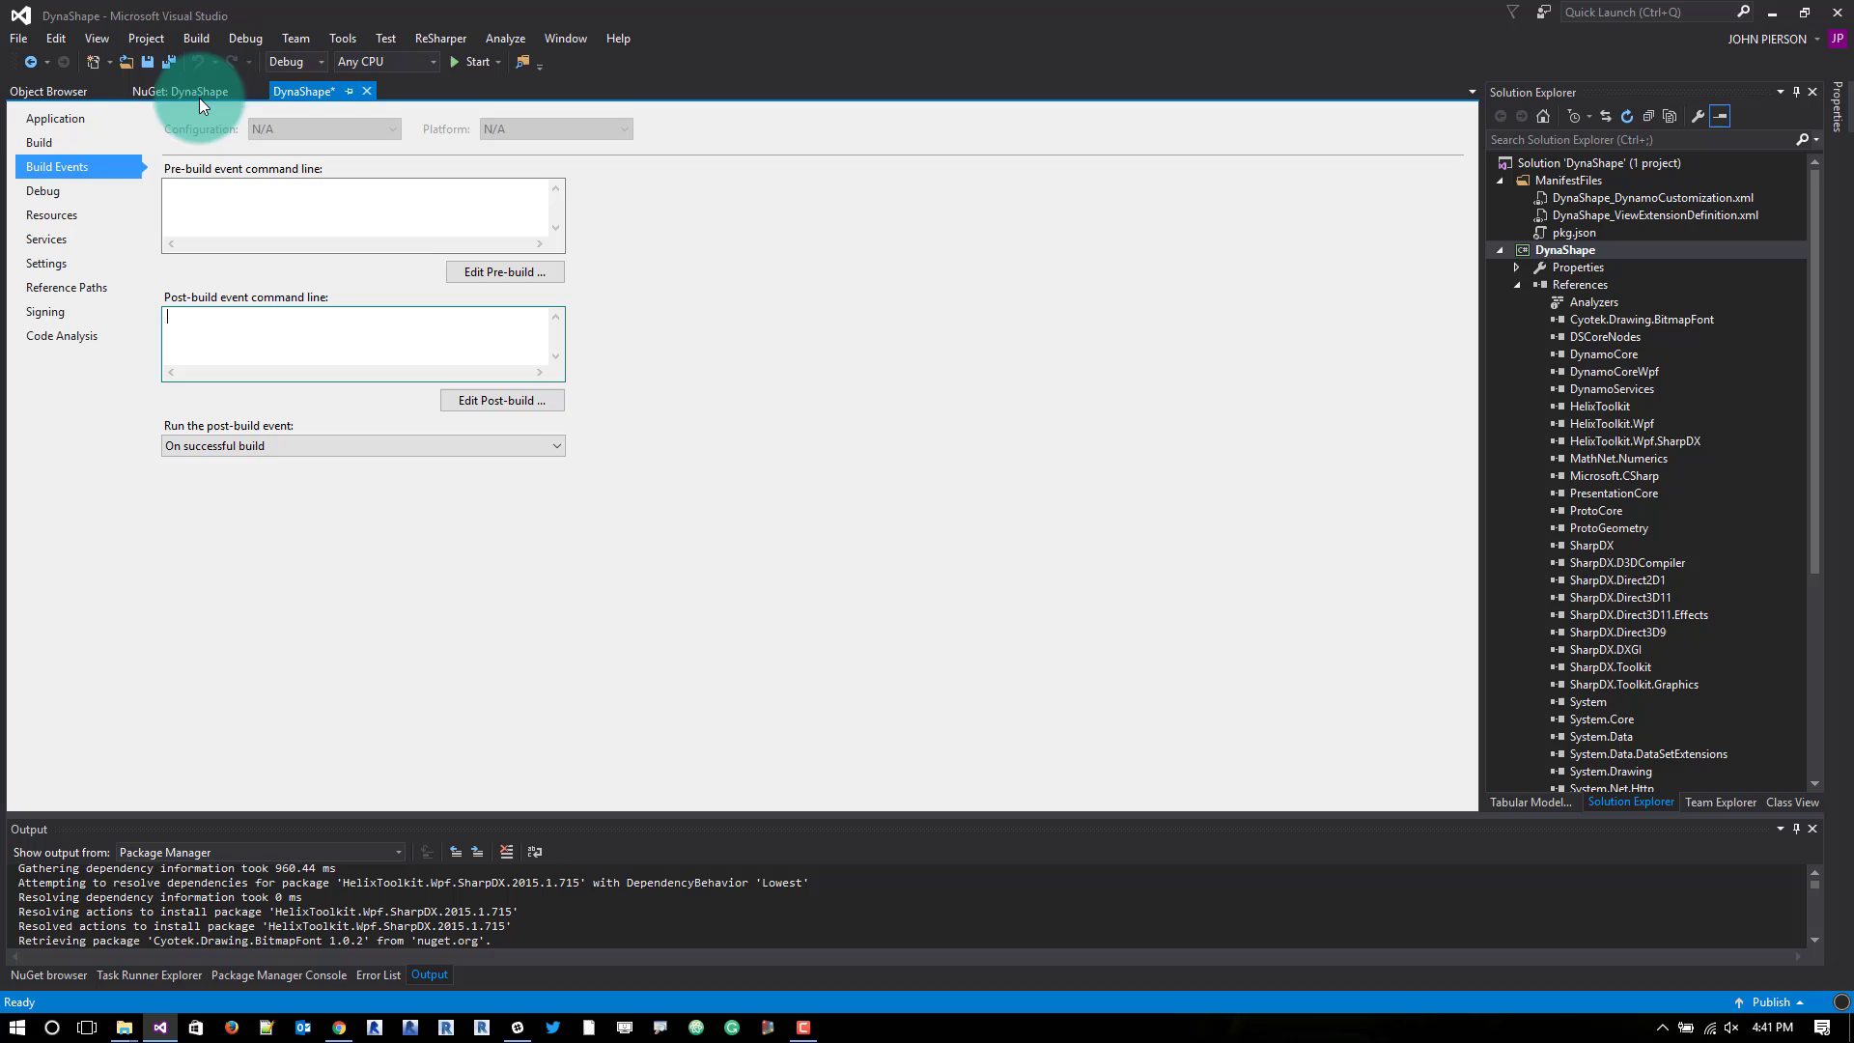
{"action": "left_click", "coordinate": [168, 66]}
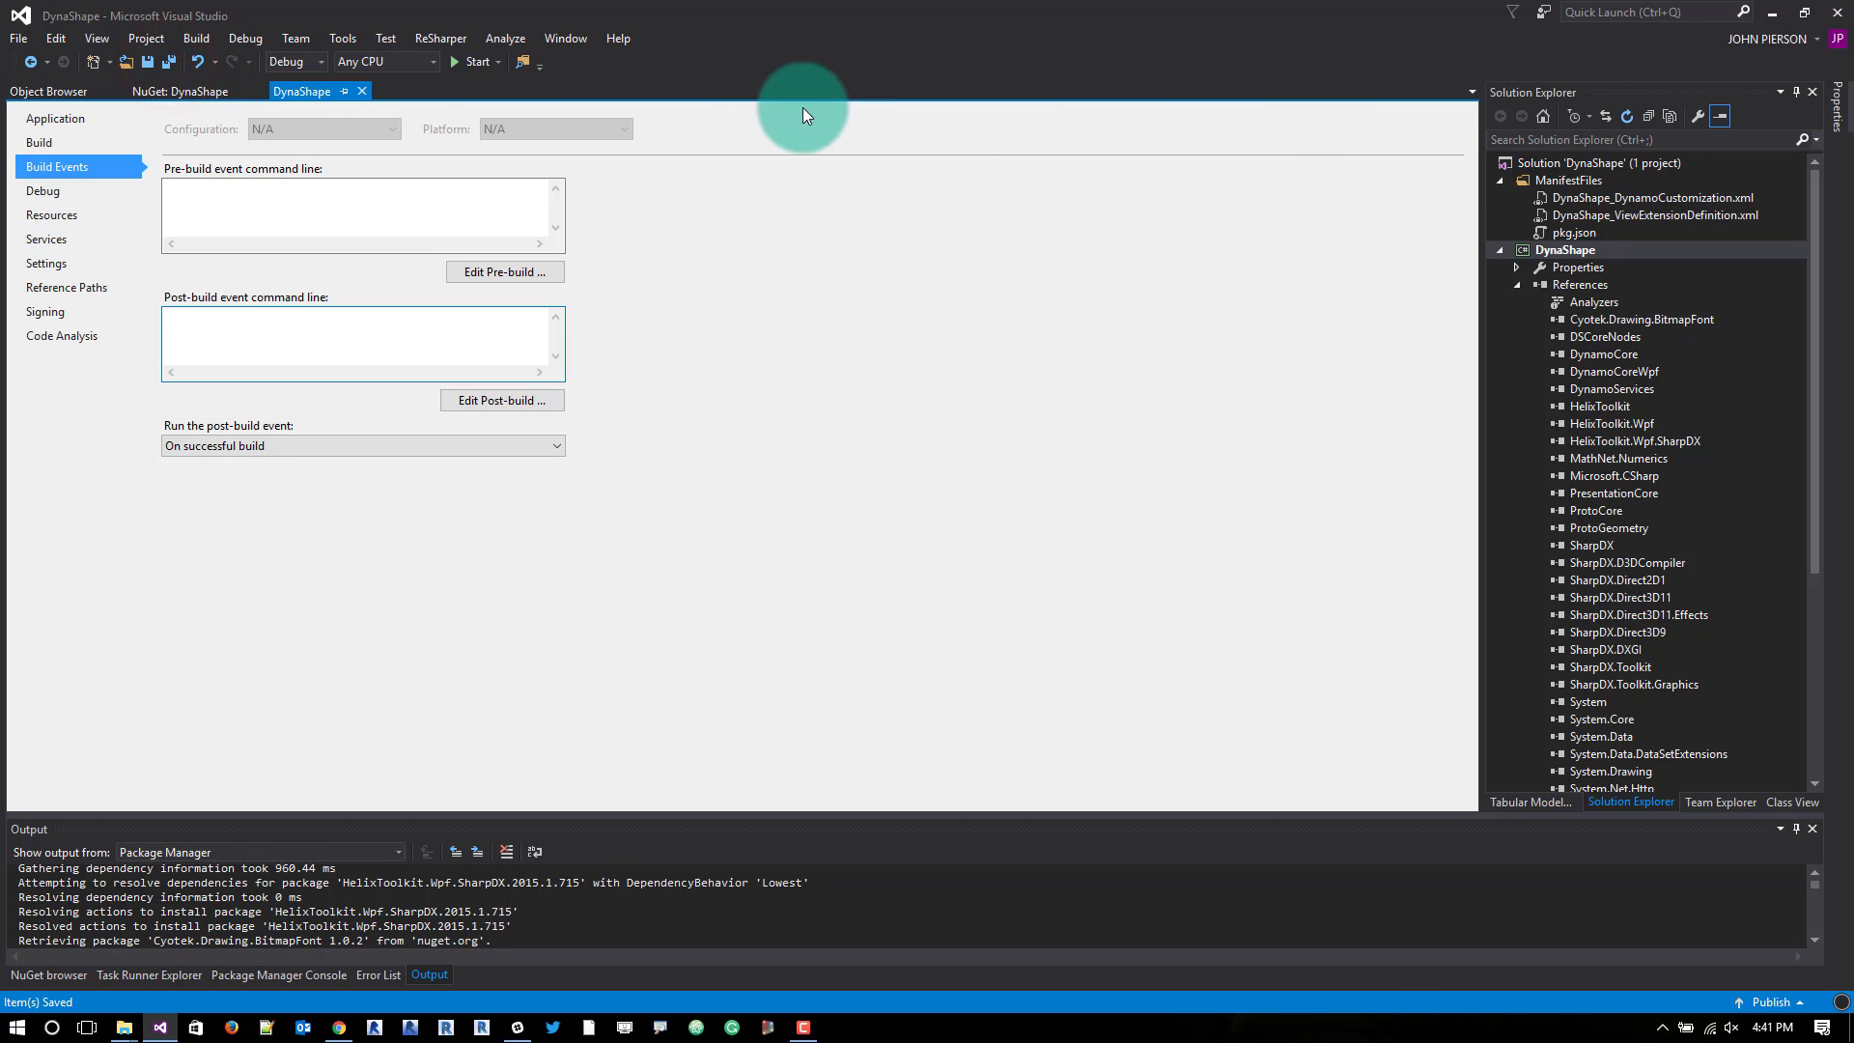
Build the whole solution and close the unneeded Annotation Explorer window
{"action": "left_click", "coordinate": [198, 37]}
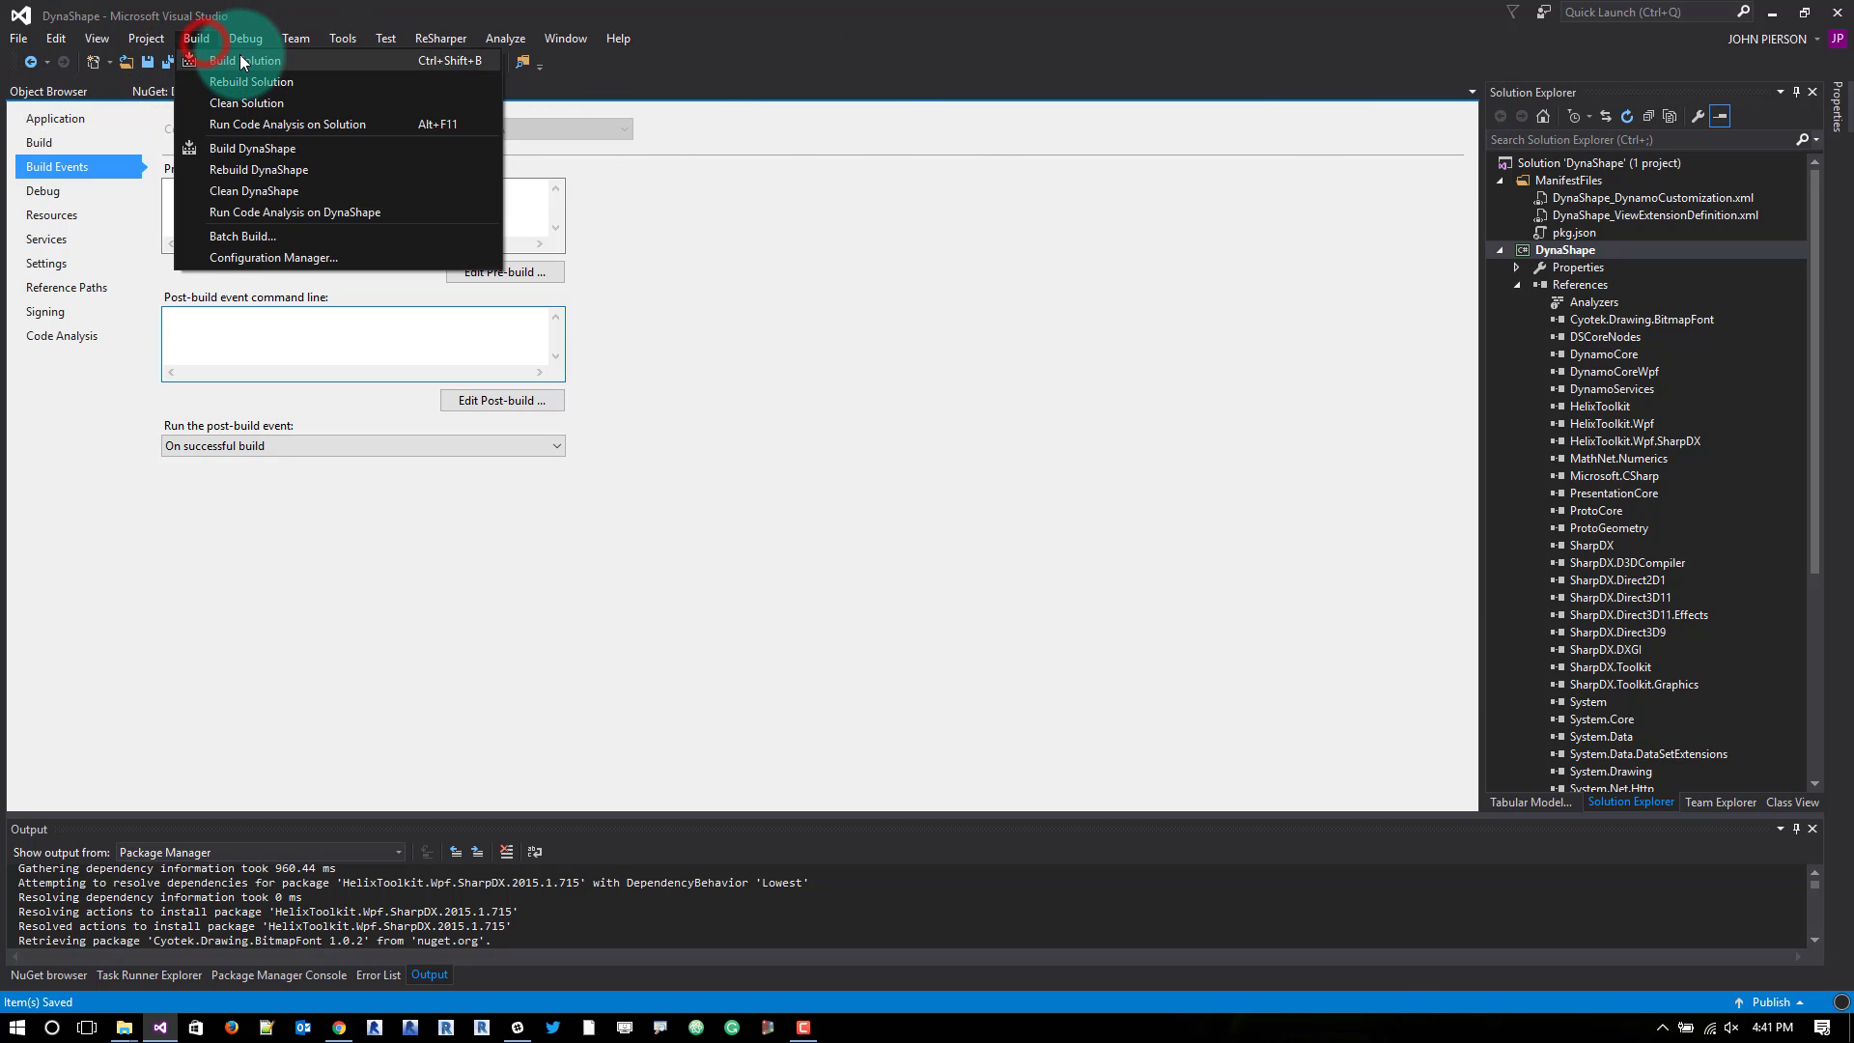
{"action": "left_click", "coordinate": [245, 63]}
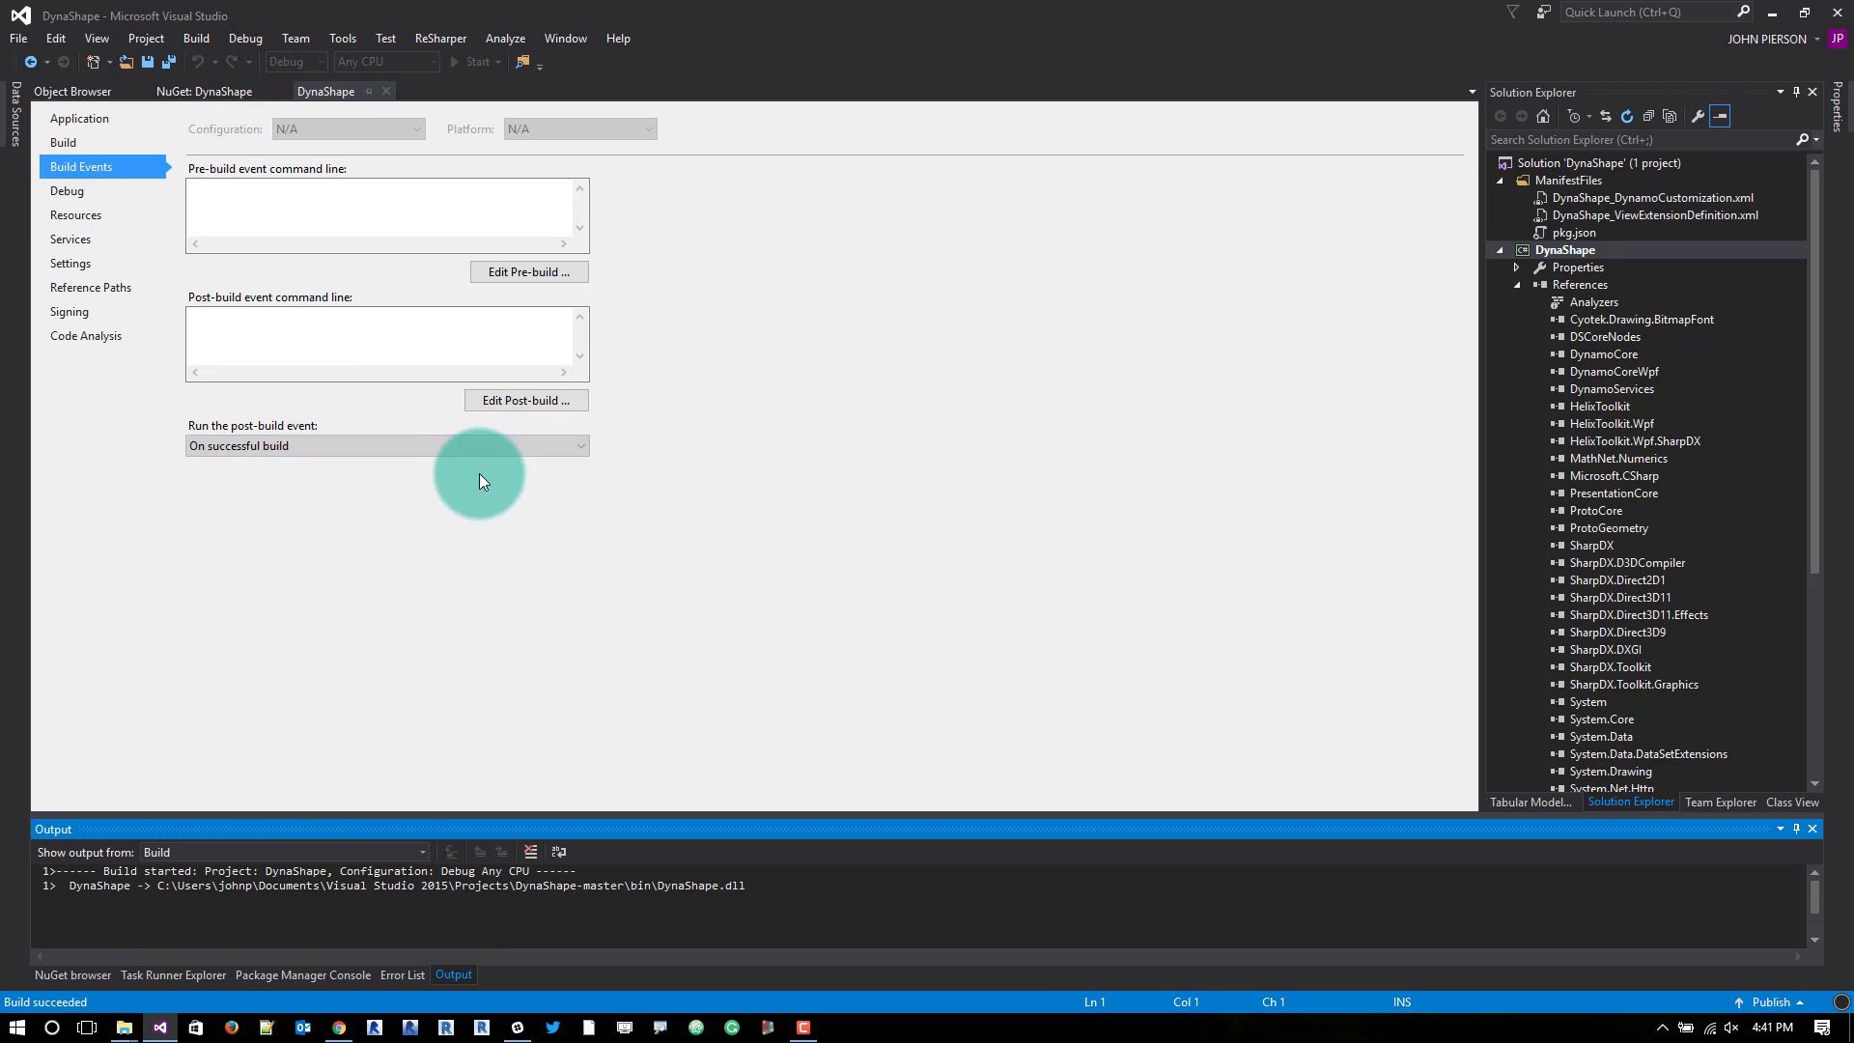
{"action": "left_click", "coordinate": [127, 1031]}
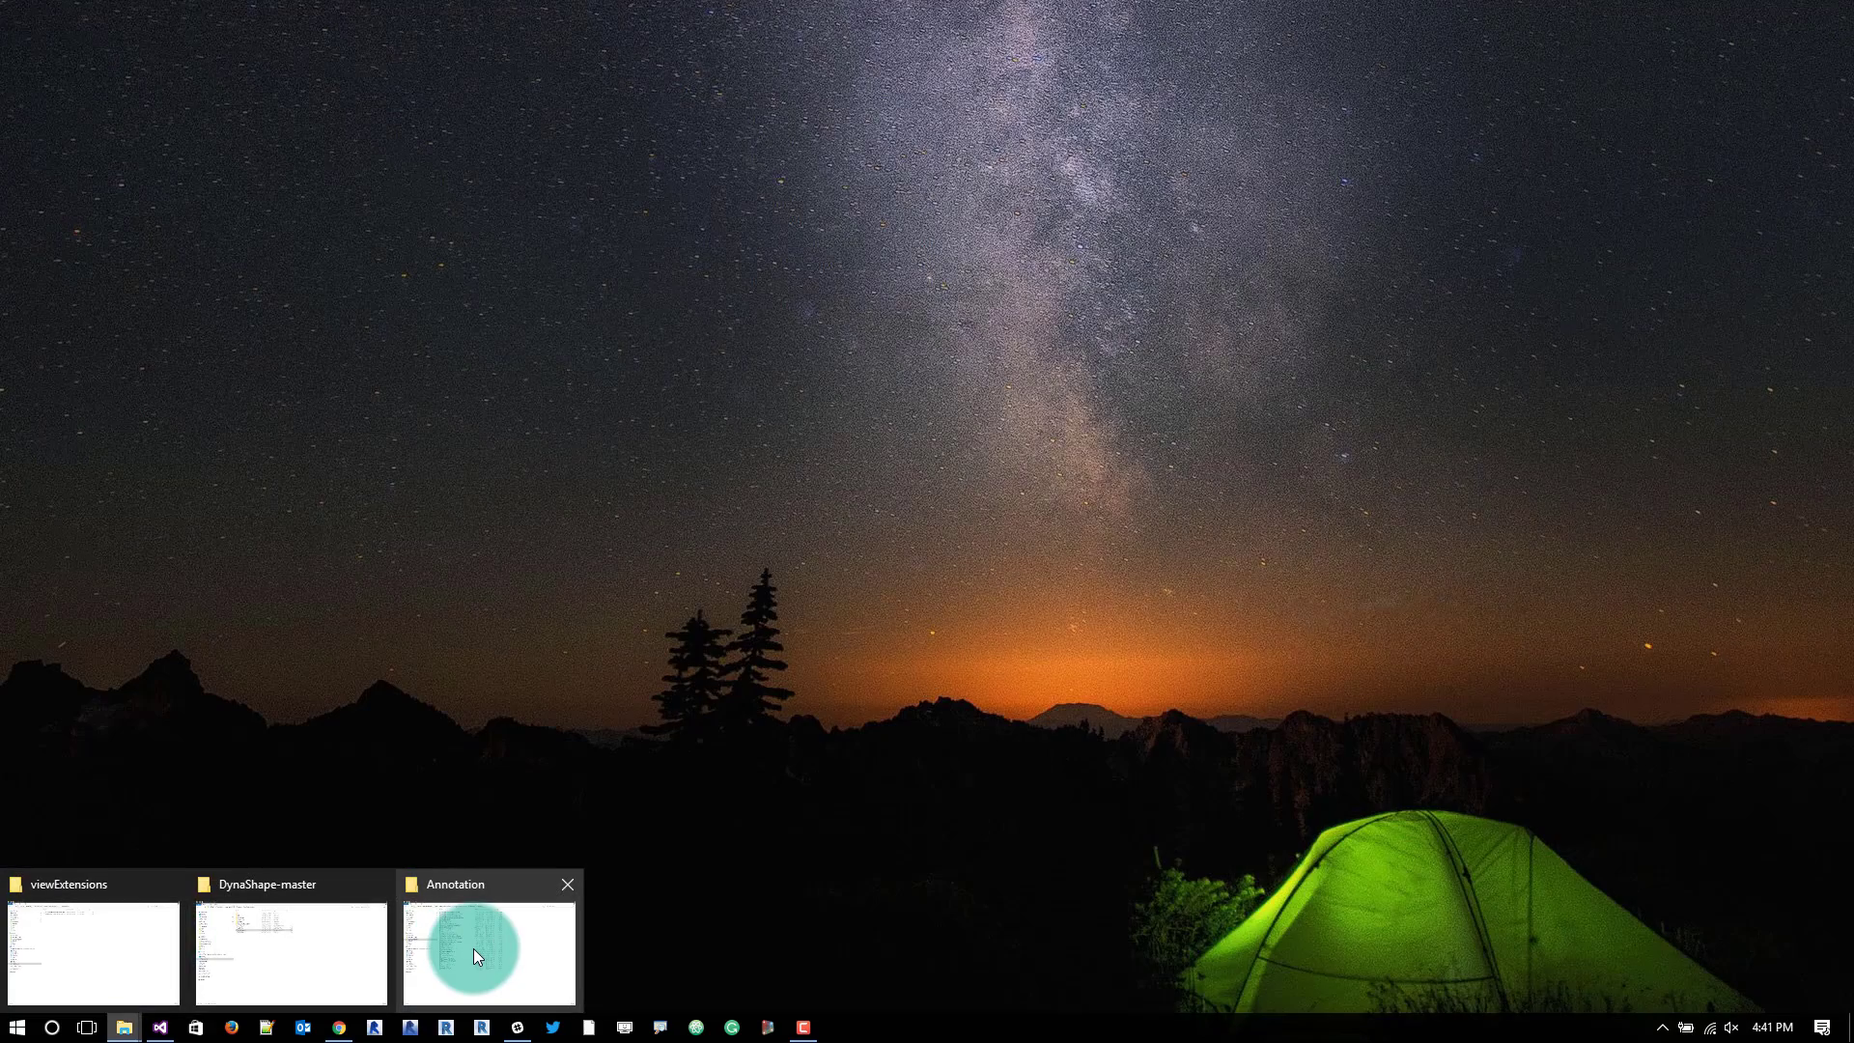
{"action": "left_click", "coordinate": [474, 948]}
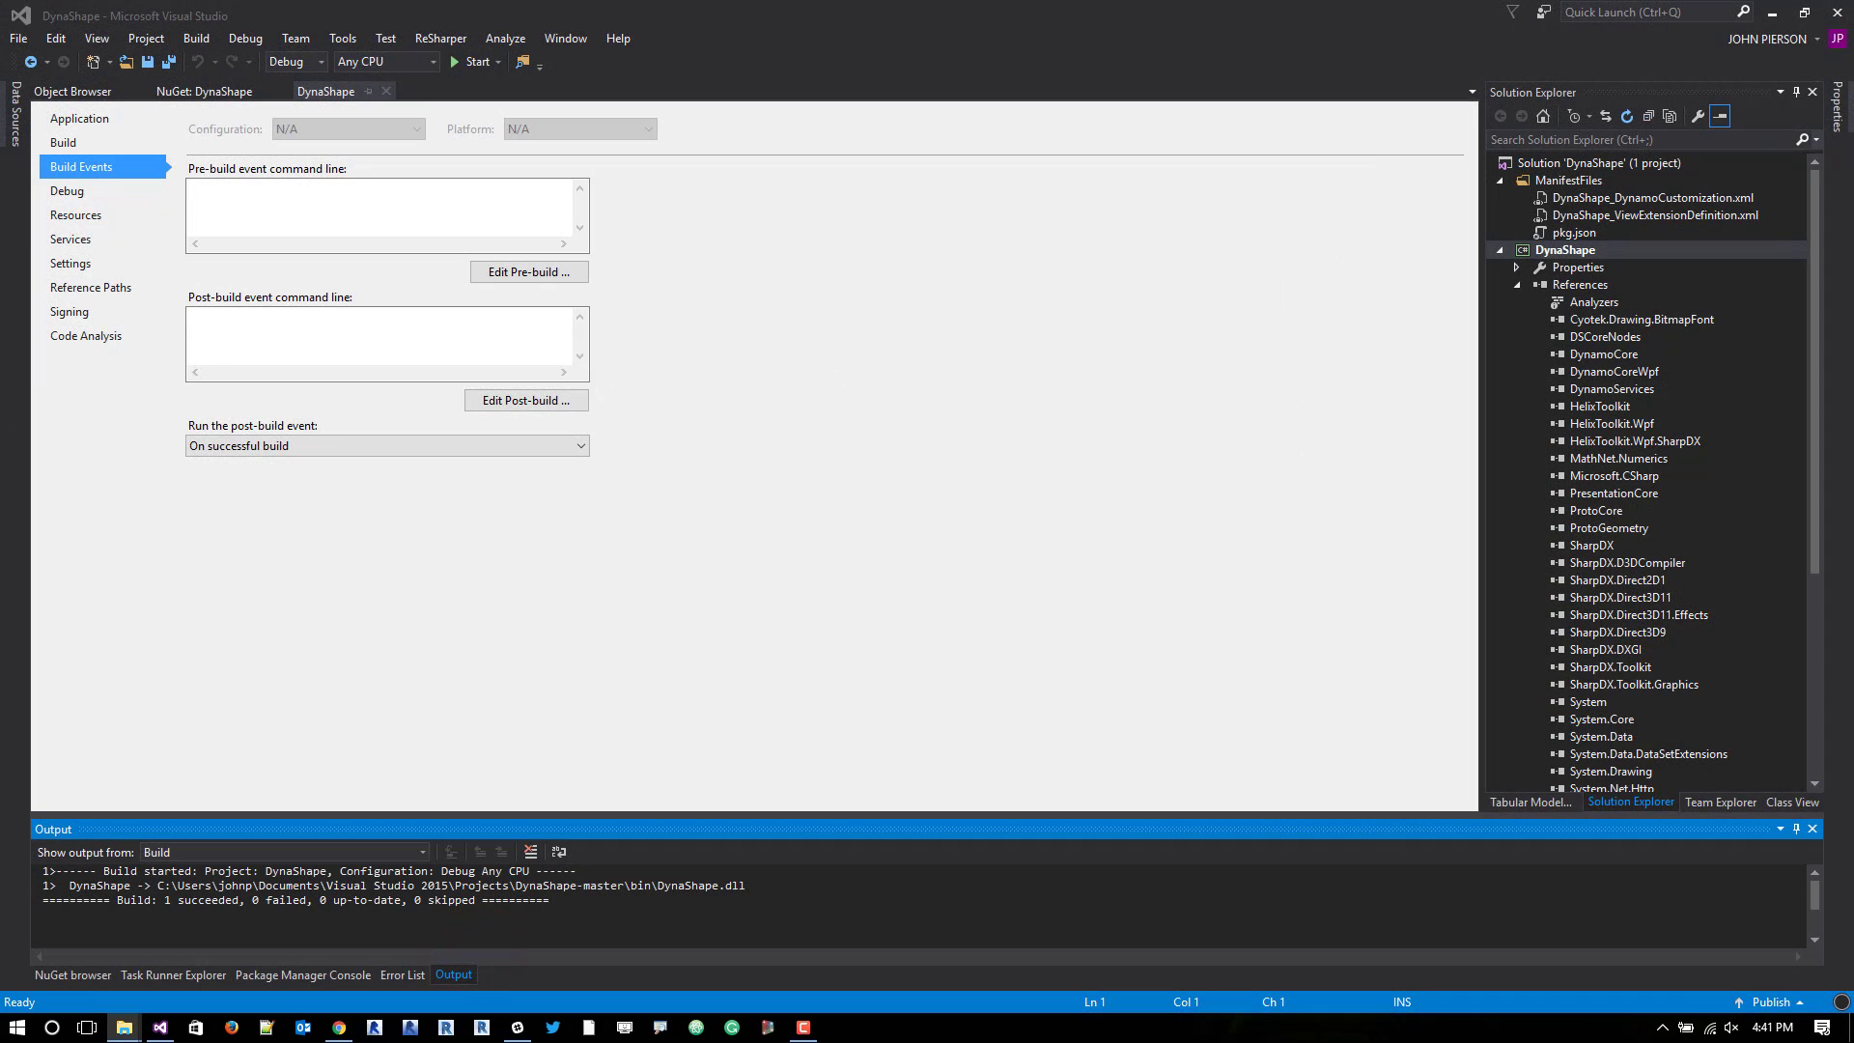
{"action": "double_click", "coordinate": [1311, 23]}
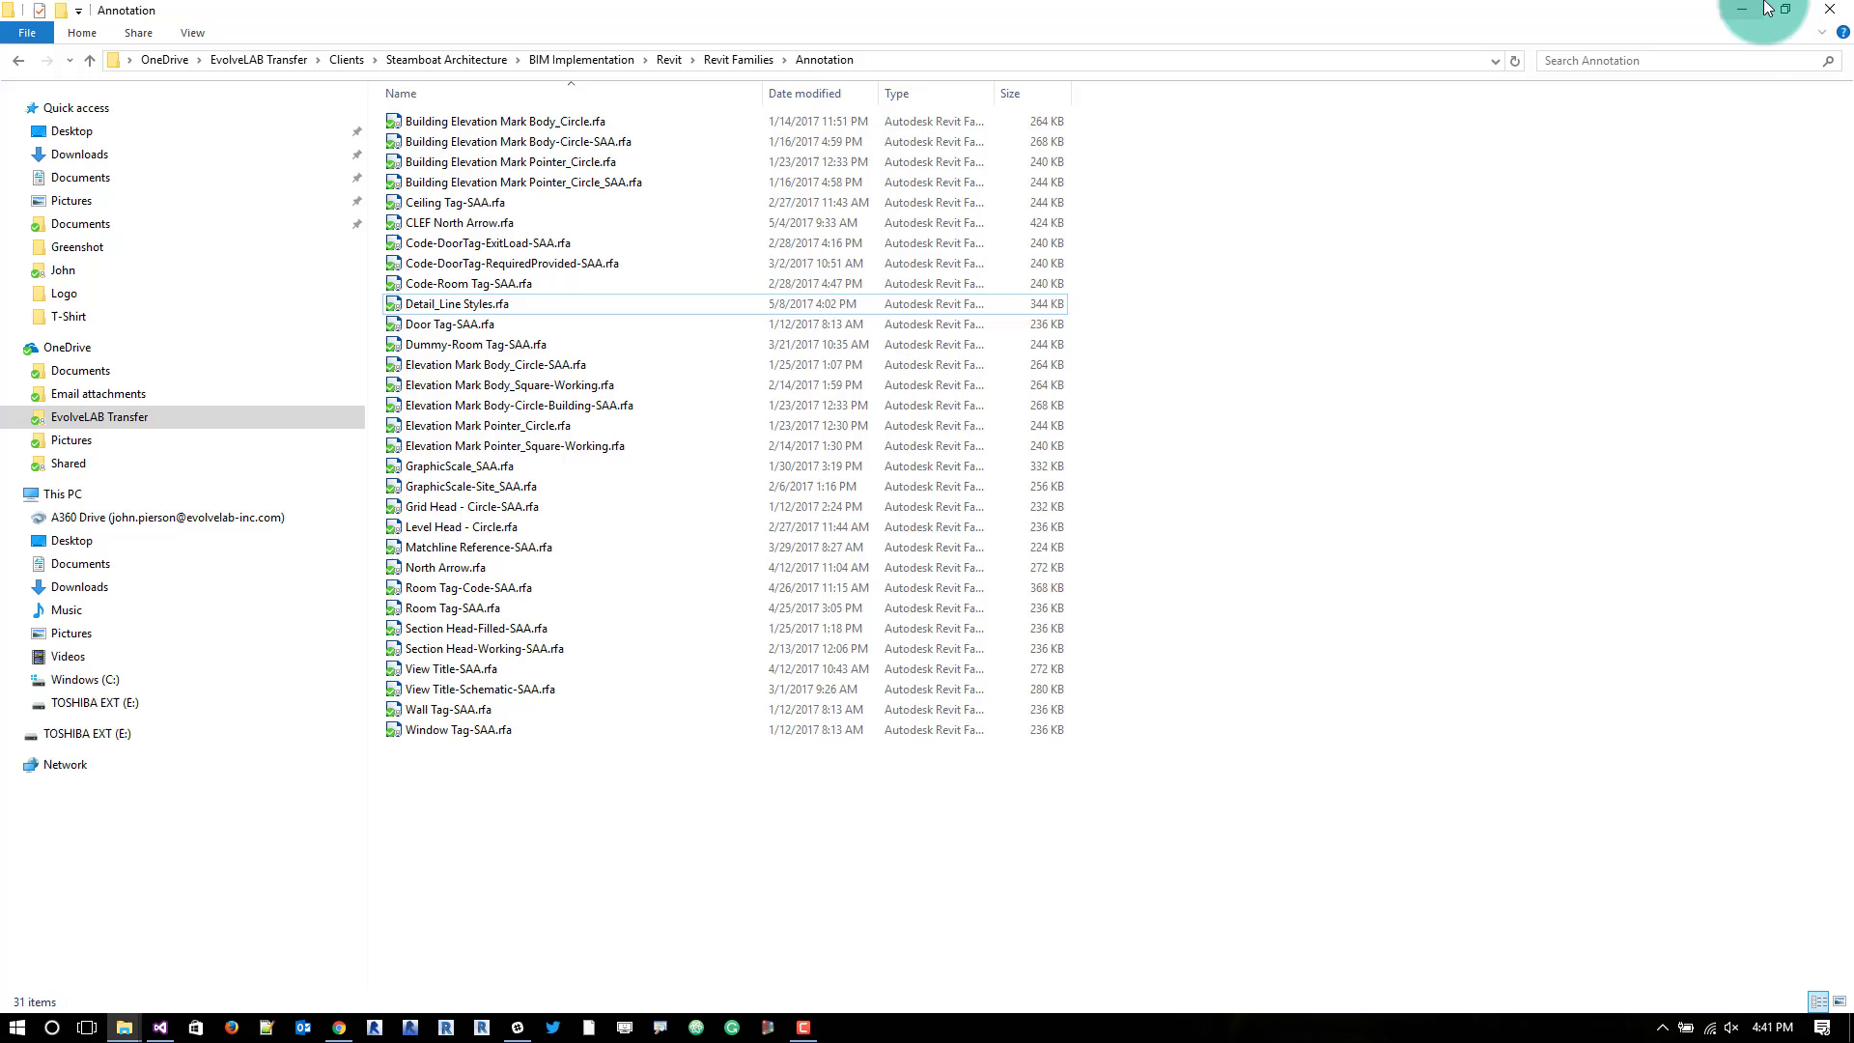
{"action": "left_click", "coordinate": [1829, 11]}
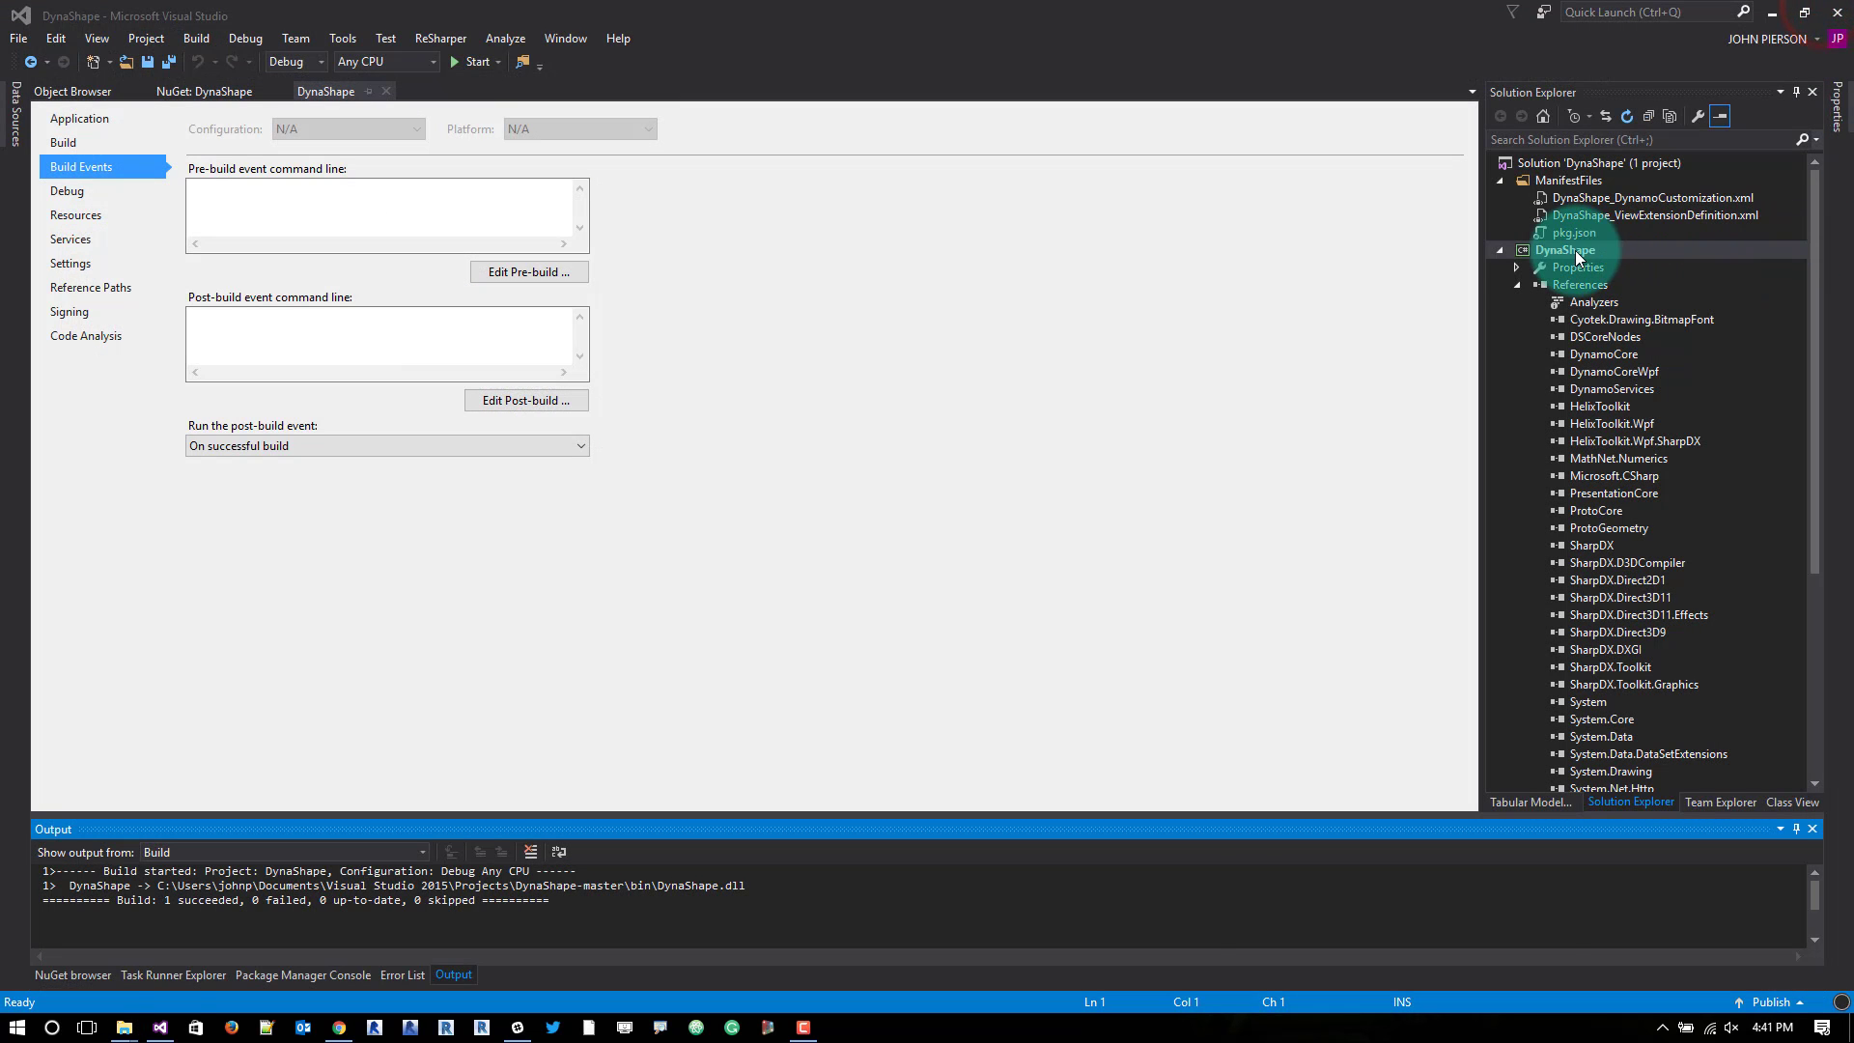
Open the solution node's context menu to reach Open Folder in File Explorer
{"action": "right_click", "coordinate": [1574, 251]}
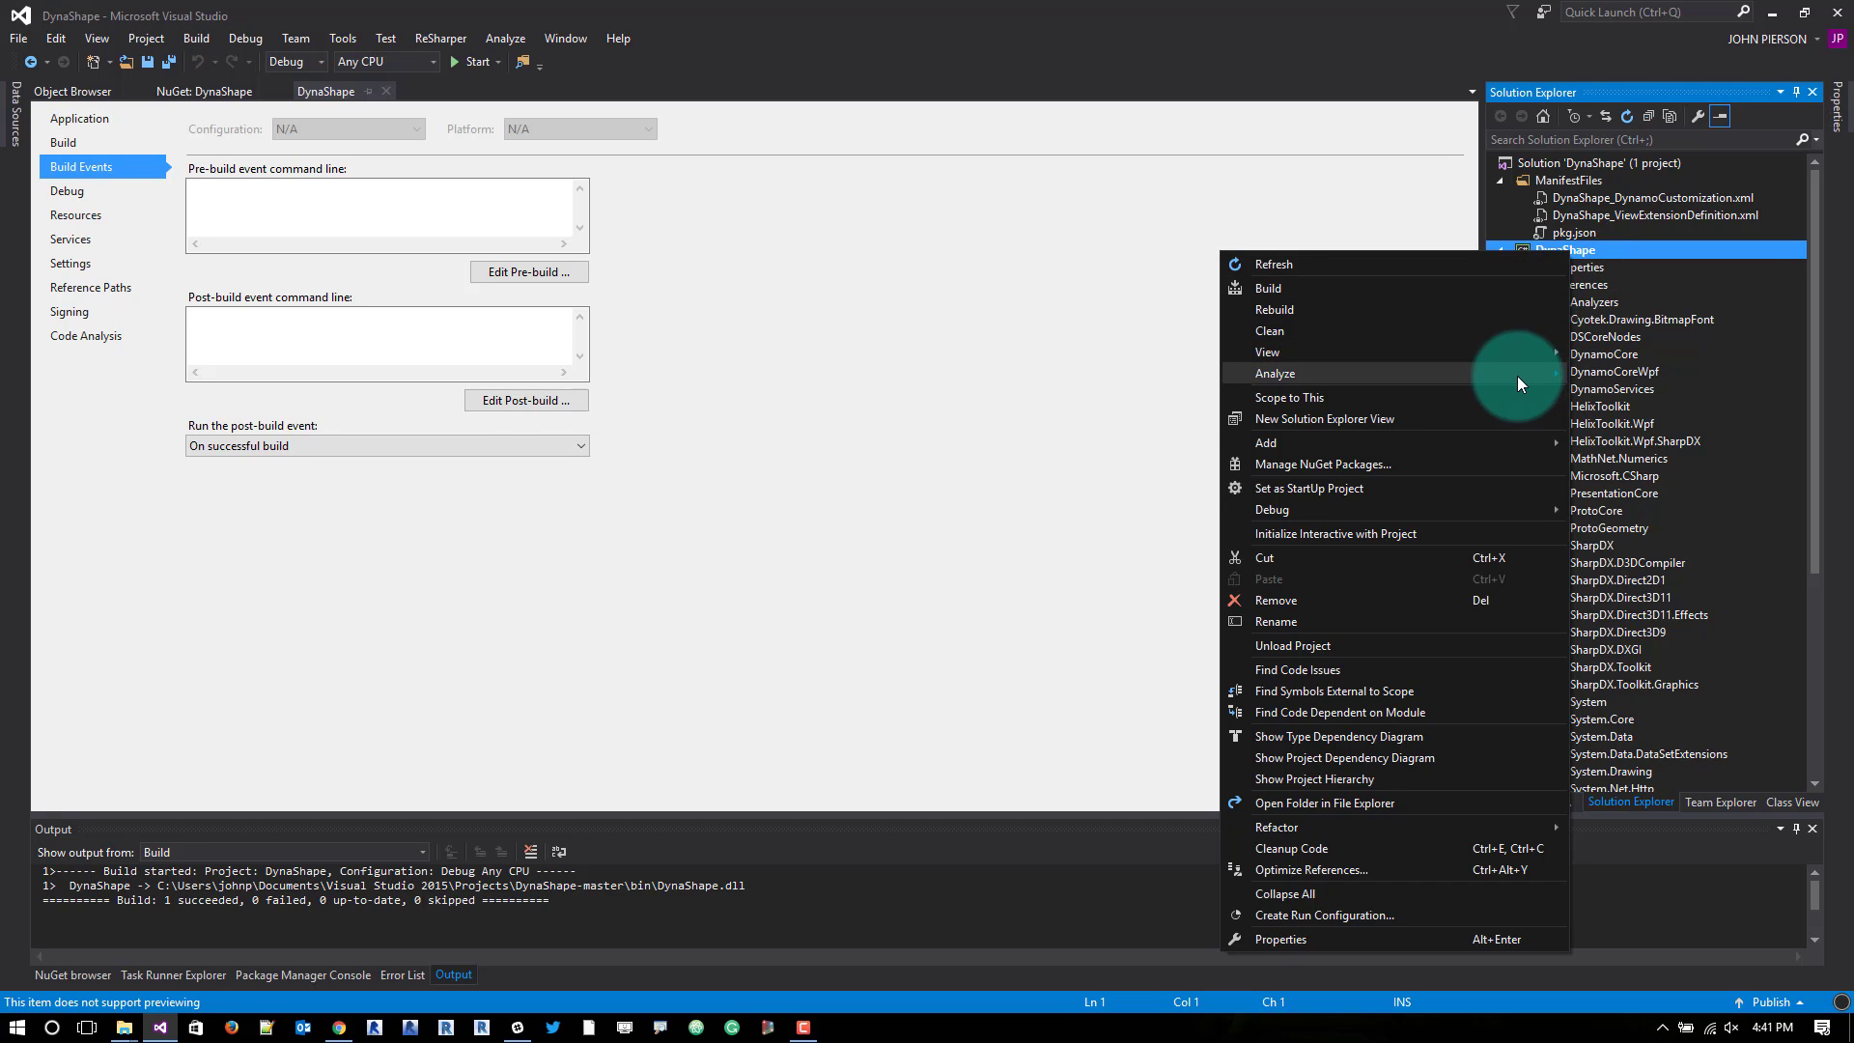
{"action": "mouse_move", "coordinate": [1275, 375]}
{"action": "left_click", "coordinate": [1561, 184]}
{"action": "right_click", "coordinate": [1594, 162]}
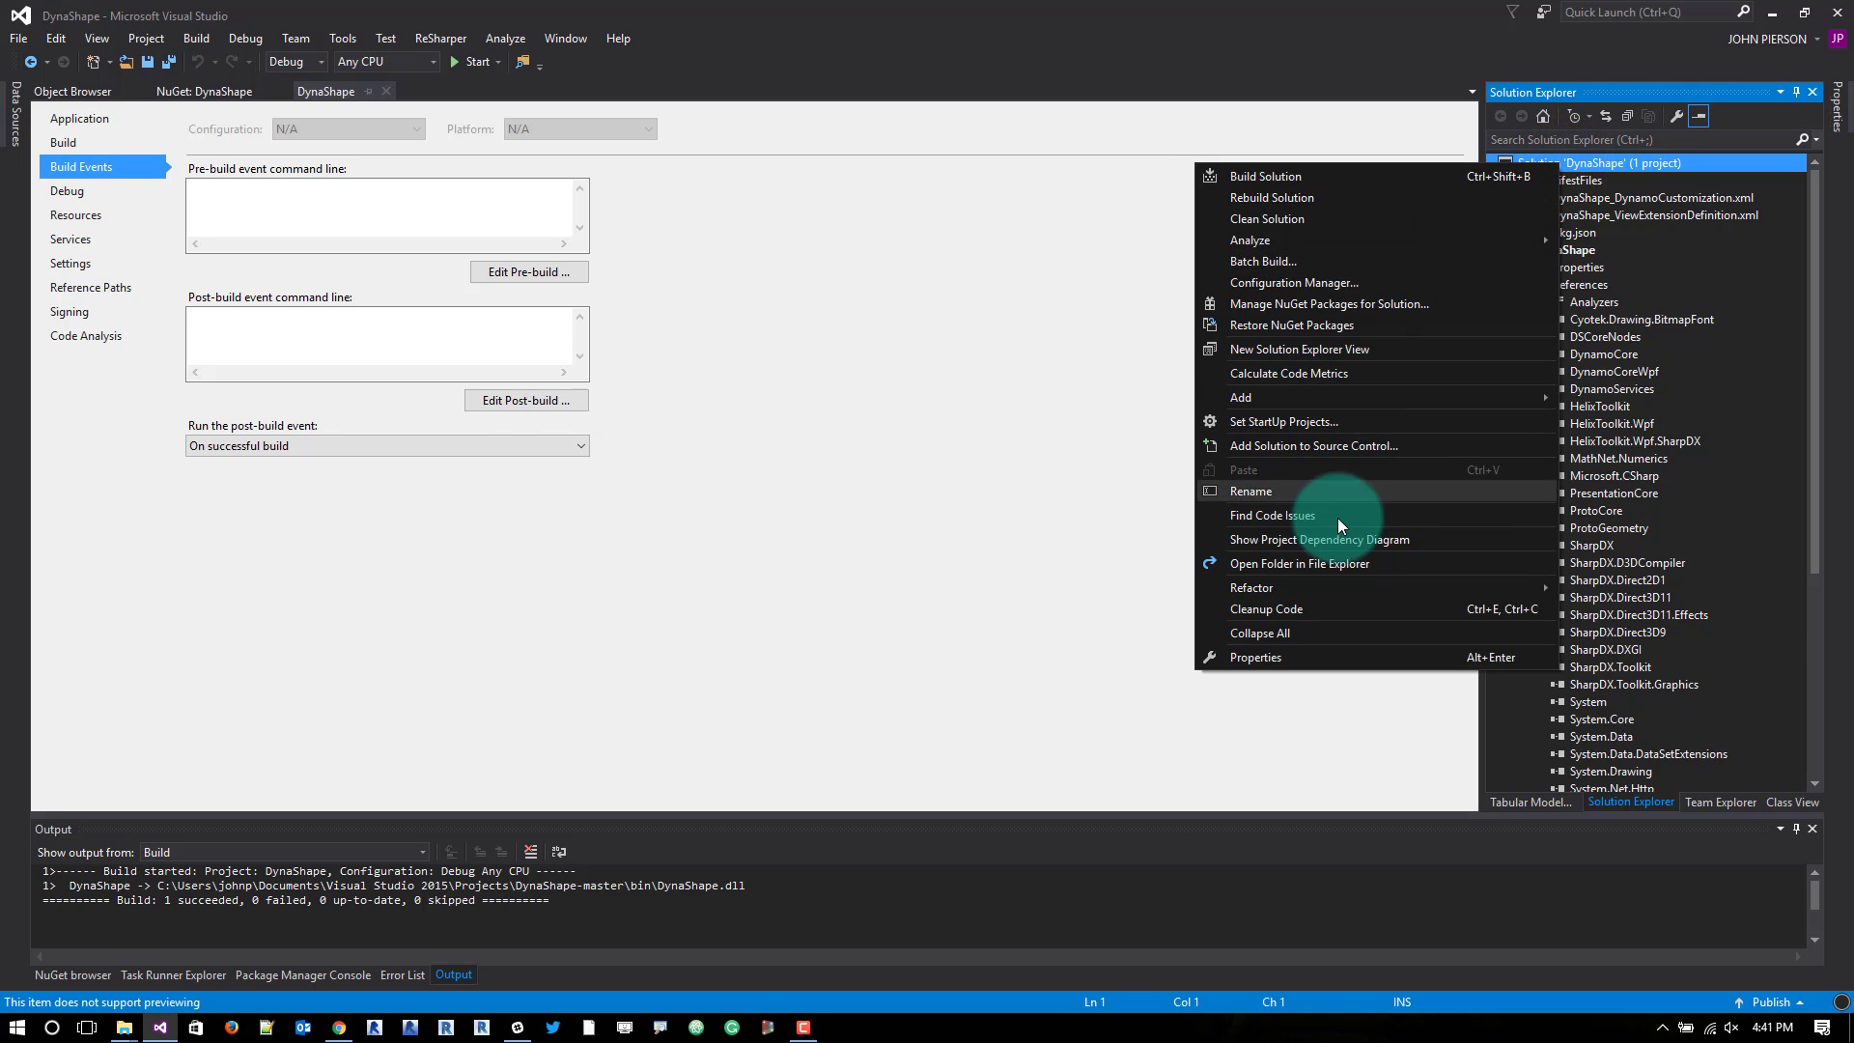
Open the DynaShape-master solution folder full screen and enter its bin output folder
{"action": "left_click", "coordinate": [1318, 566]}
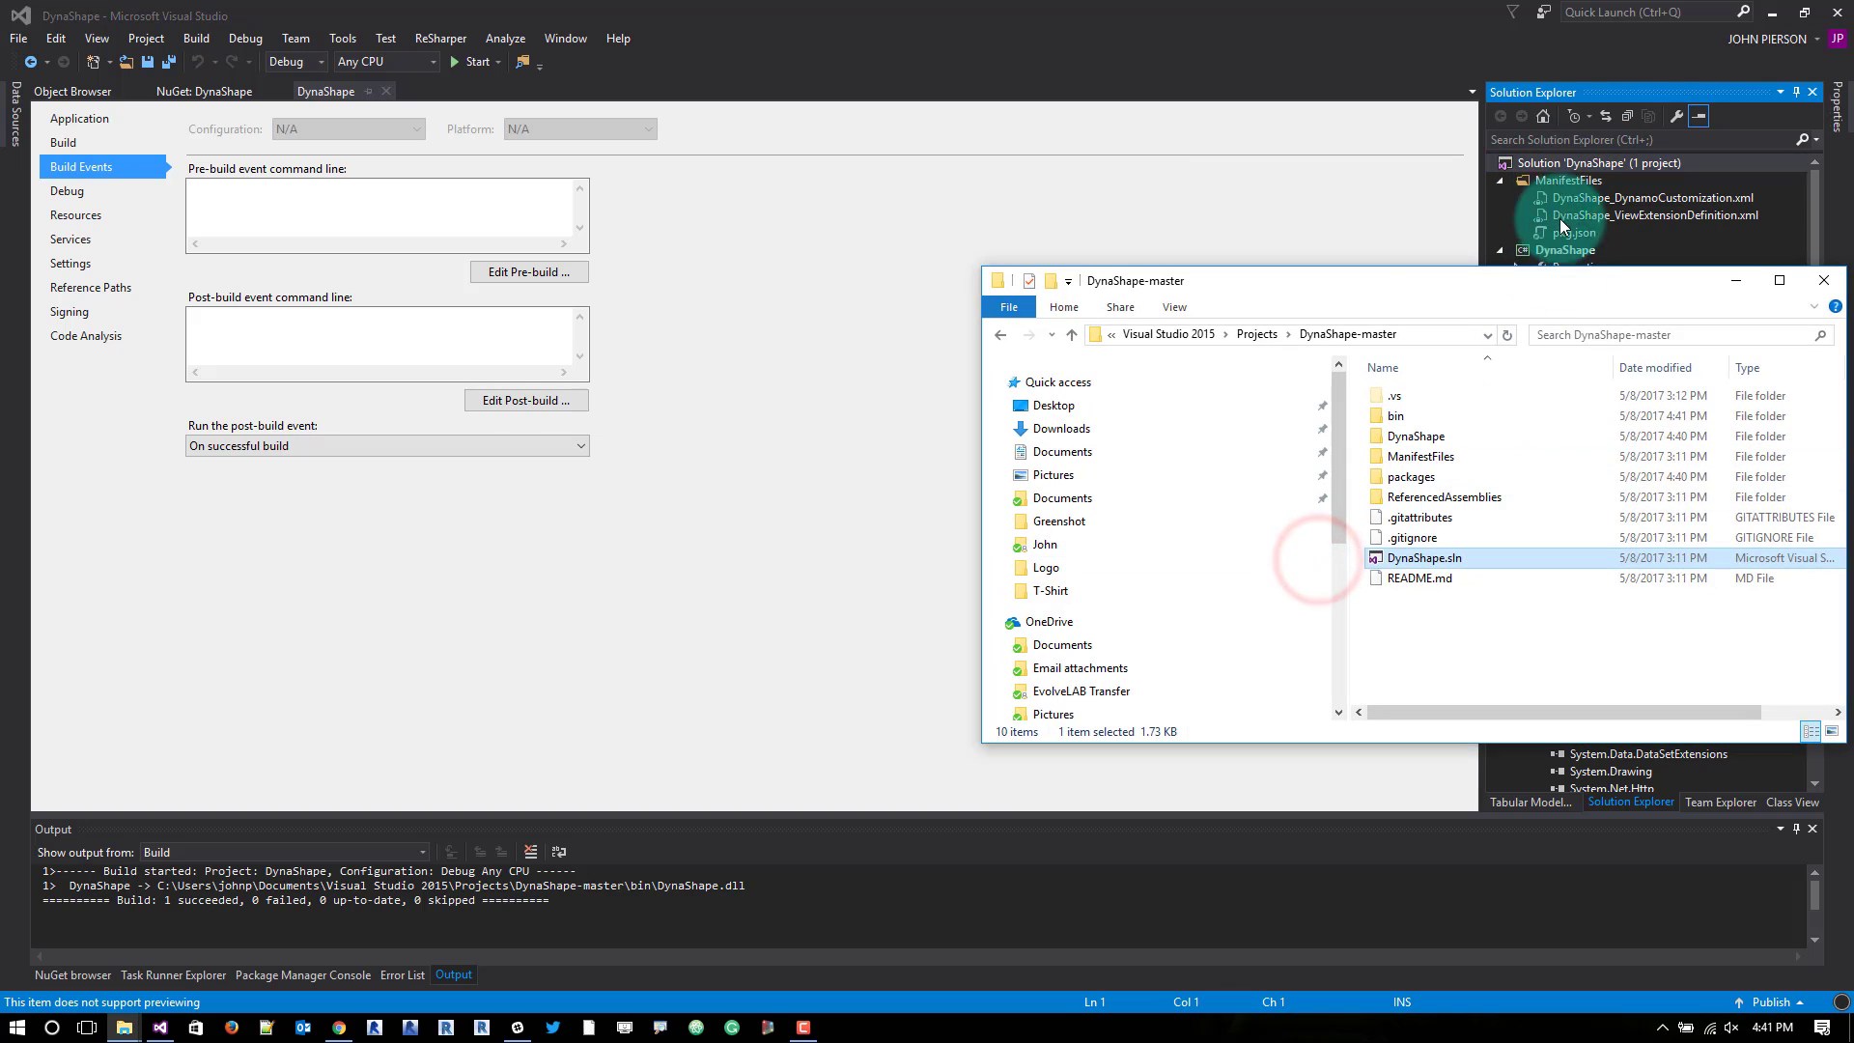
{"action": "mouse_move", "coordinate": [1379, 301]}
{"action": "left_mouse_down"}
{"action": "mouse_move", "coordinate": [1276, 281]}
{"action": "mouse_move", "coordinate": [1116, 119]}
{"action": "left_mouse_up"}
{"action": "double_click", "coordinate": [1117, 118]}
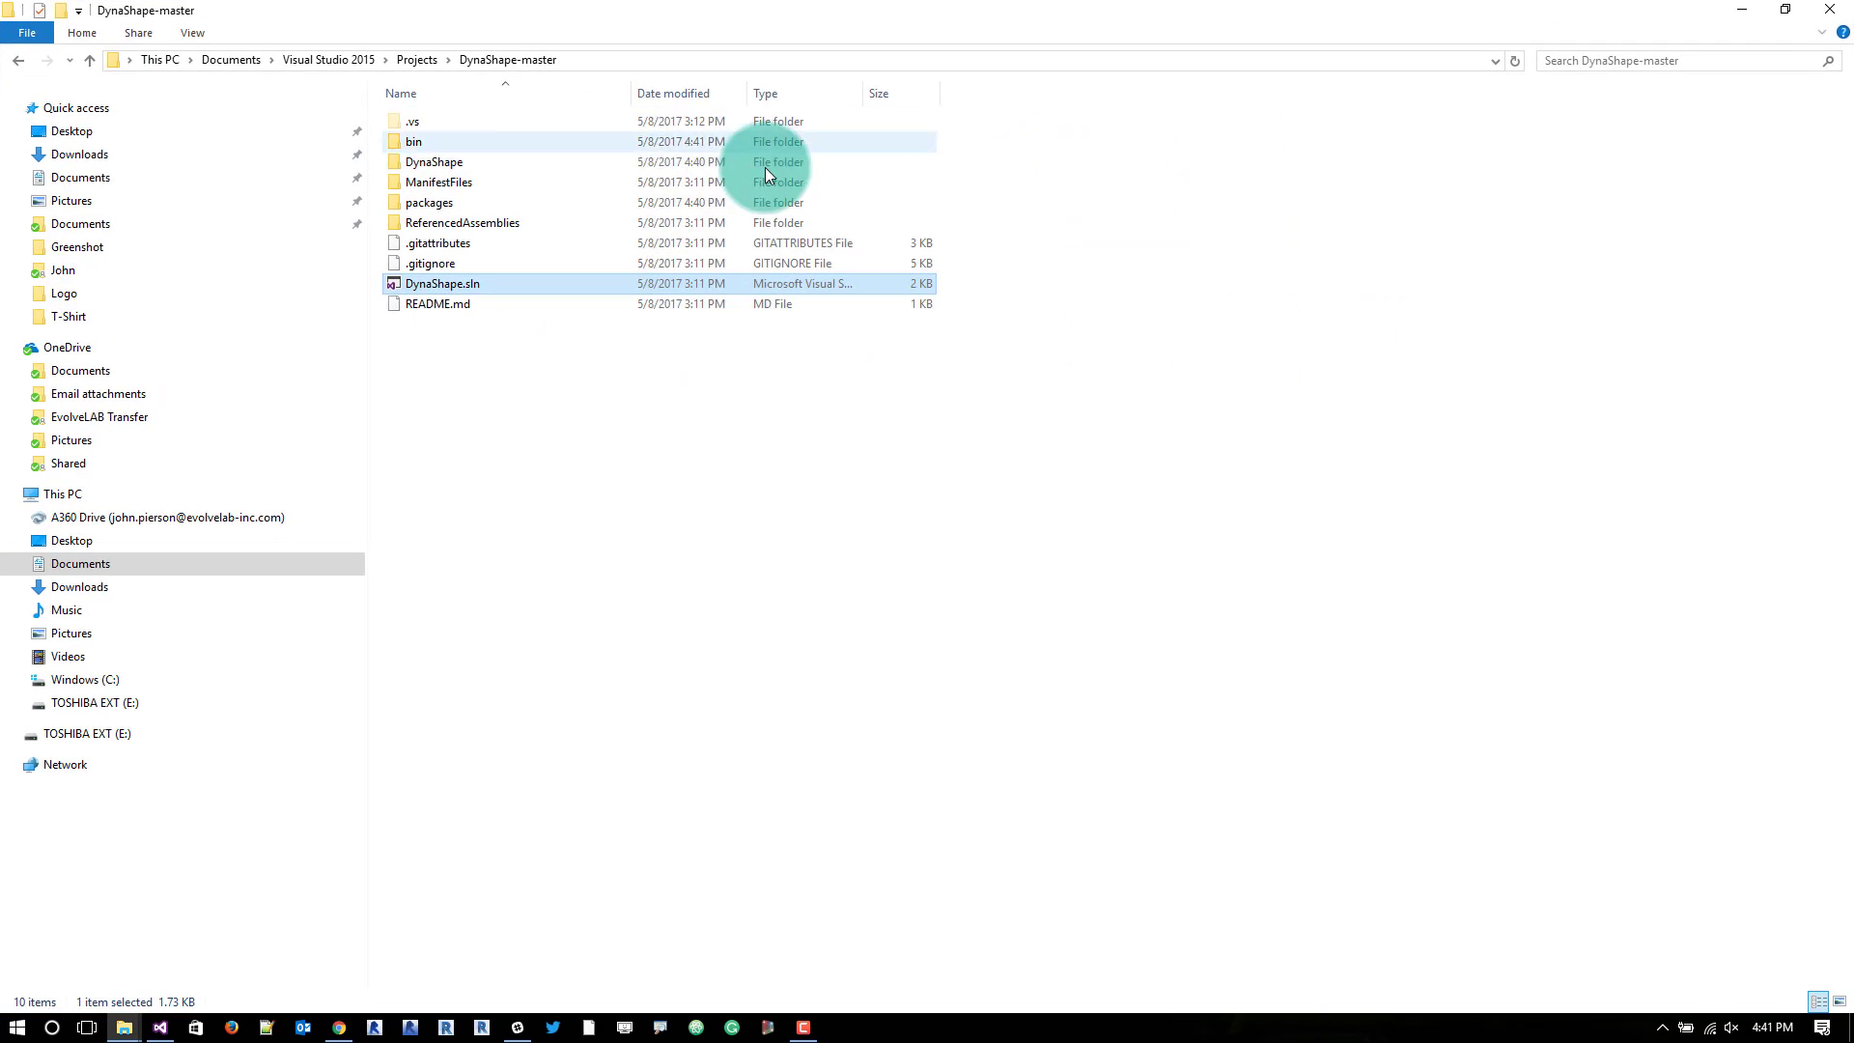
{"action": "double_click", "coordinate": [429, 141]}
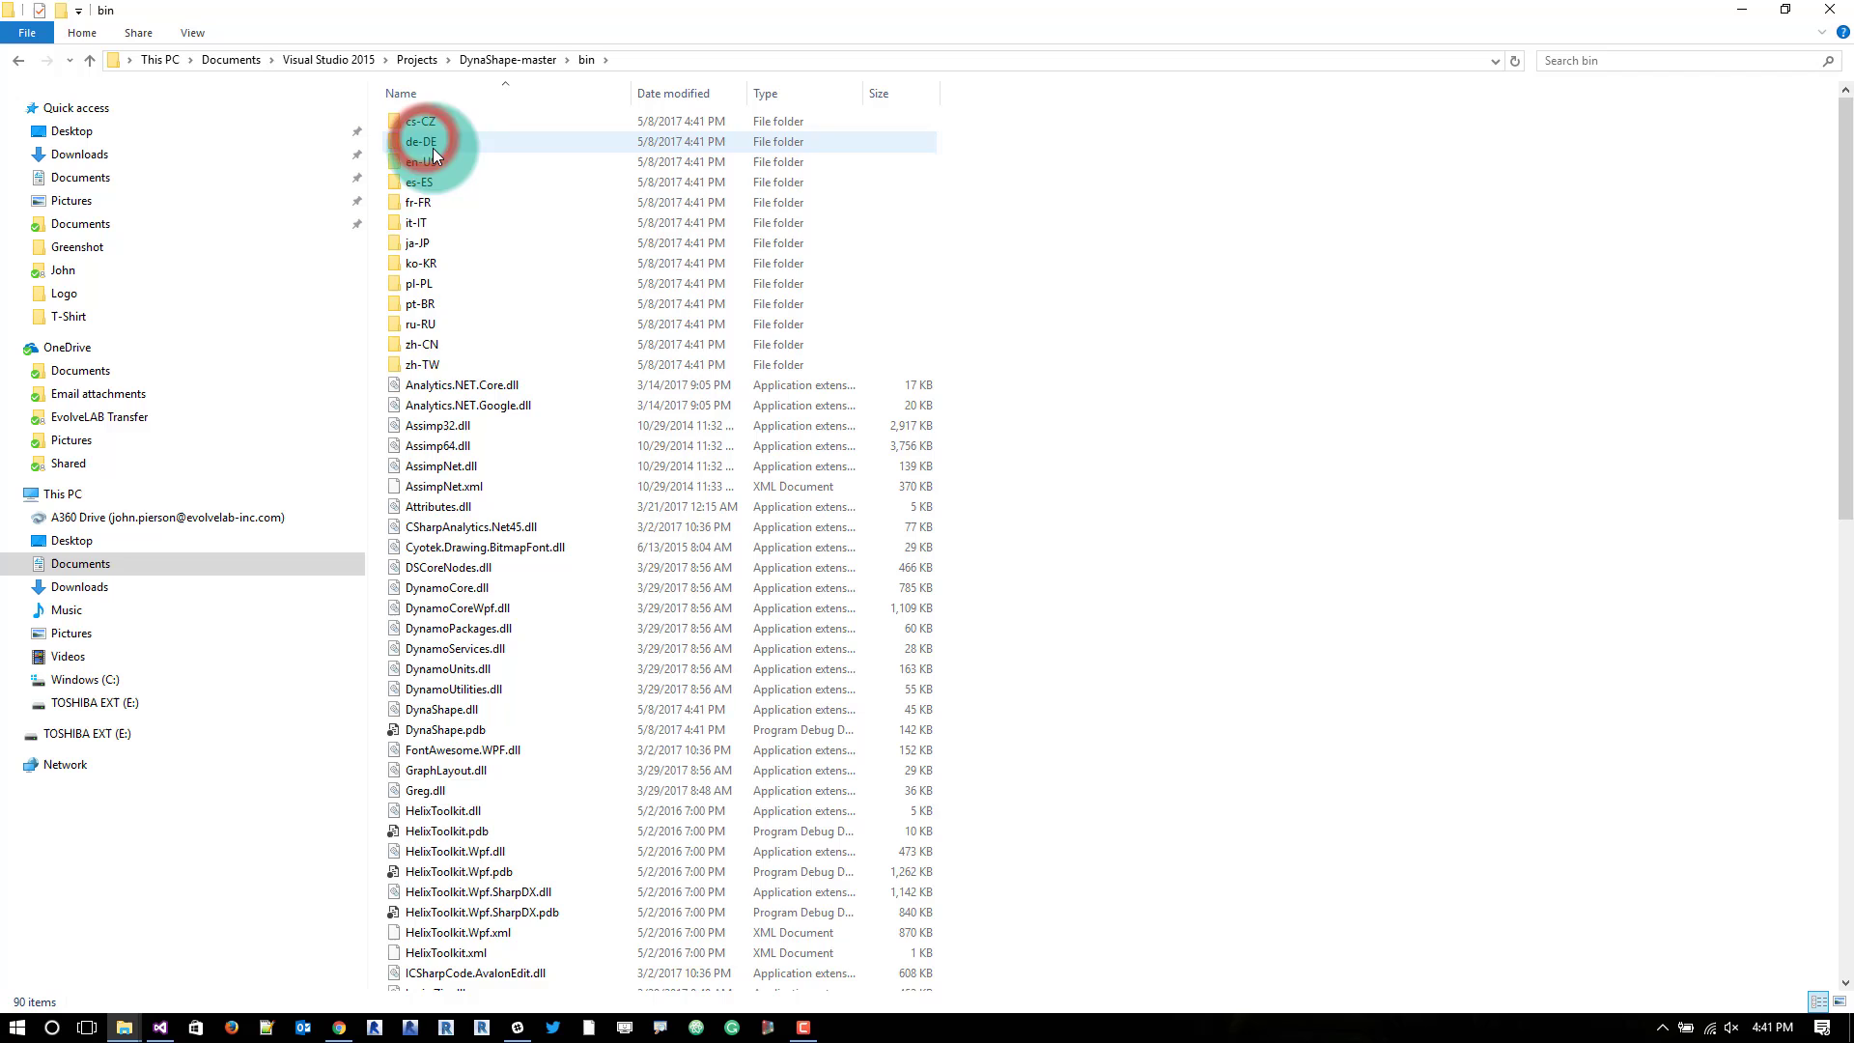
{"action": "scroll", "coordinate": [491, 249], "scroll_direction": "down", "scroll_amount": 5}
{"action": "scroll", "coordinate": [495, 259], "scroll_direction": "up", "scroll_amount": 5}
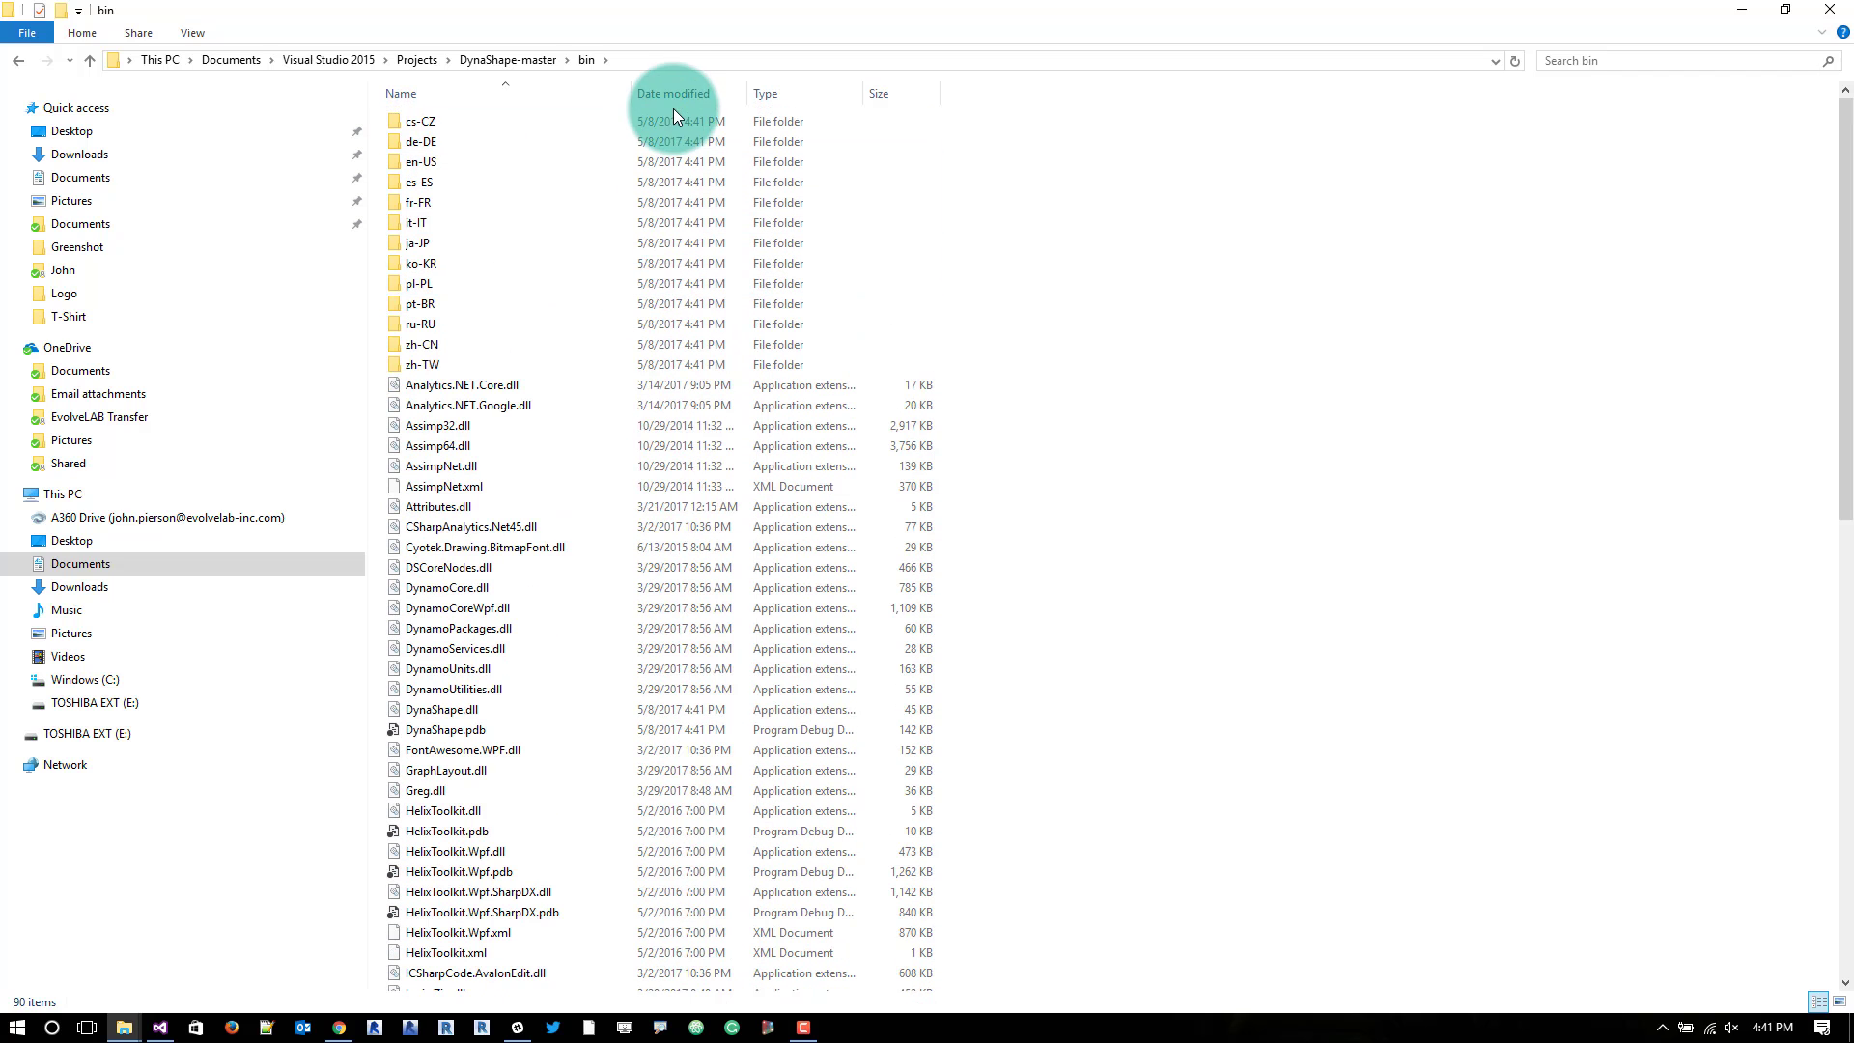
Sort bin by date modified, newest first, and check DynaShape.dll and MathNet.Numerics.dll
{"action": "left_click", "coordinate": [674, 95]}
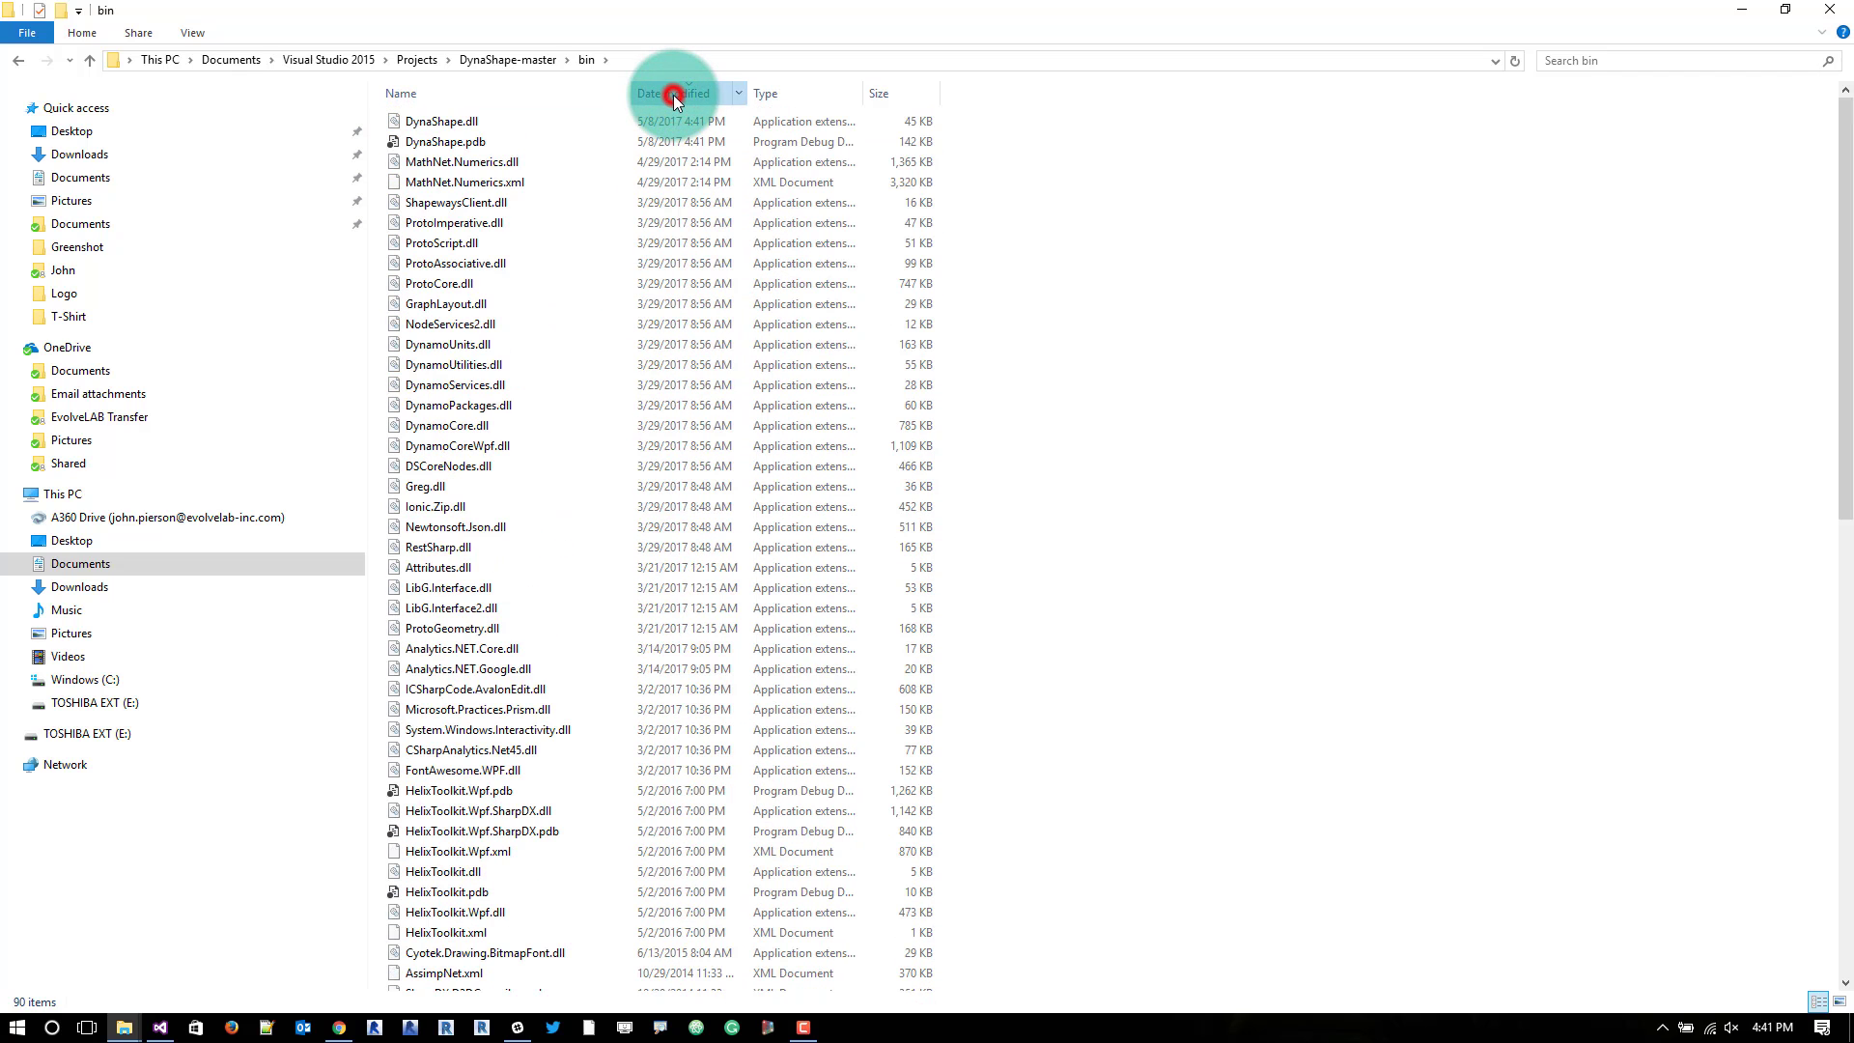
{"action": "left_click", "coordinate": [673, 95]}
{"action": "scroll", "coordinate": [683, 188], "scroll_direction": "down", "scroll_amount": 5}
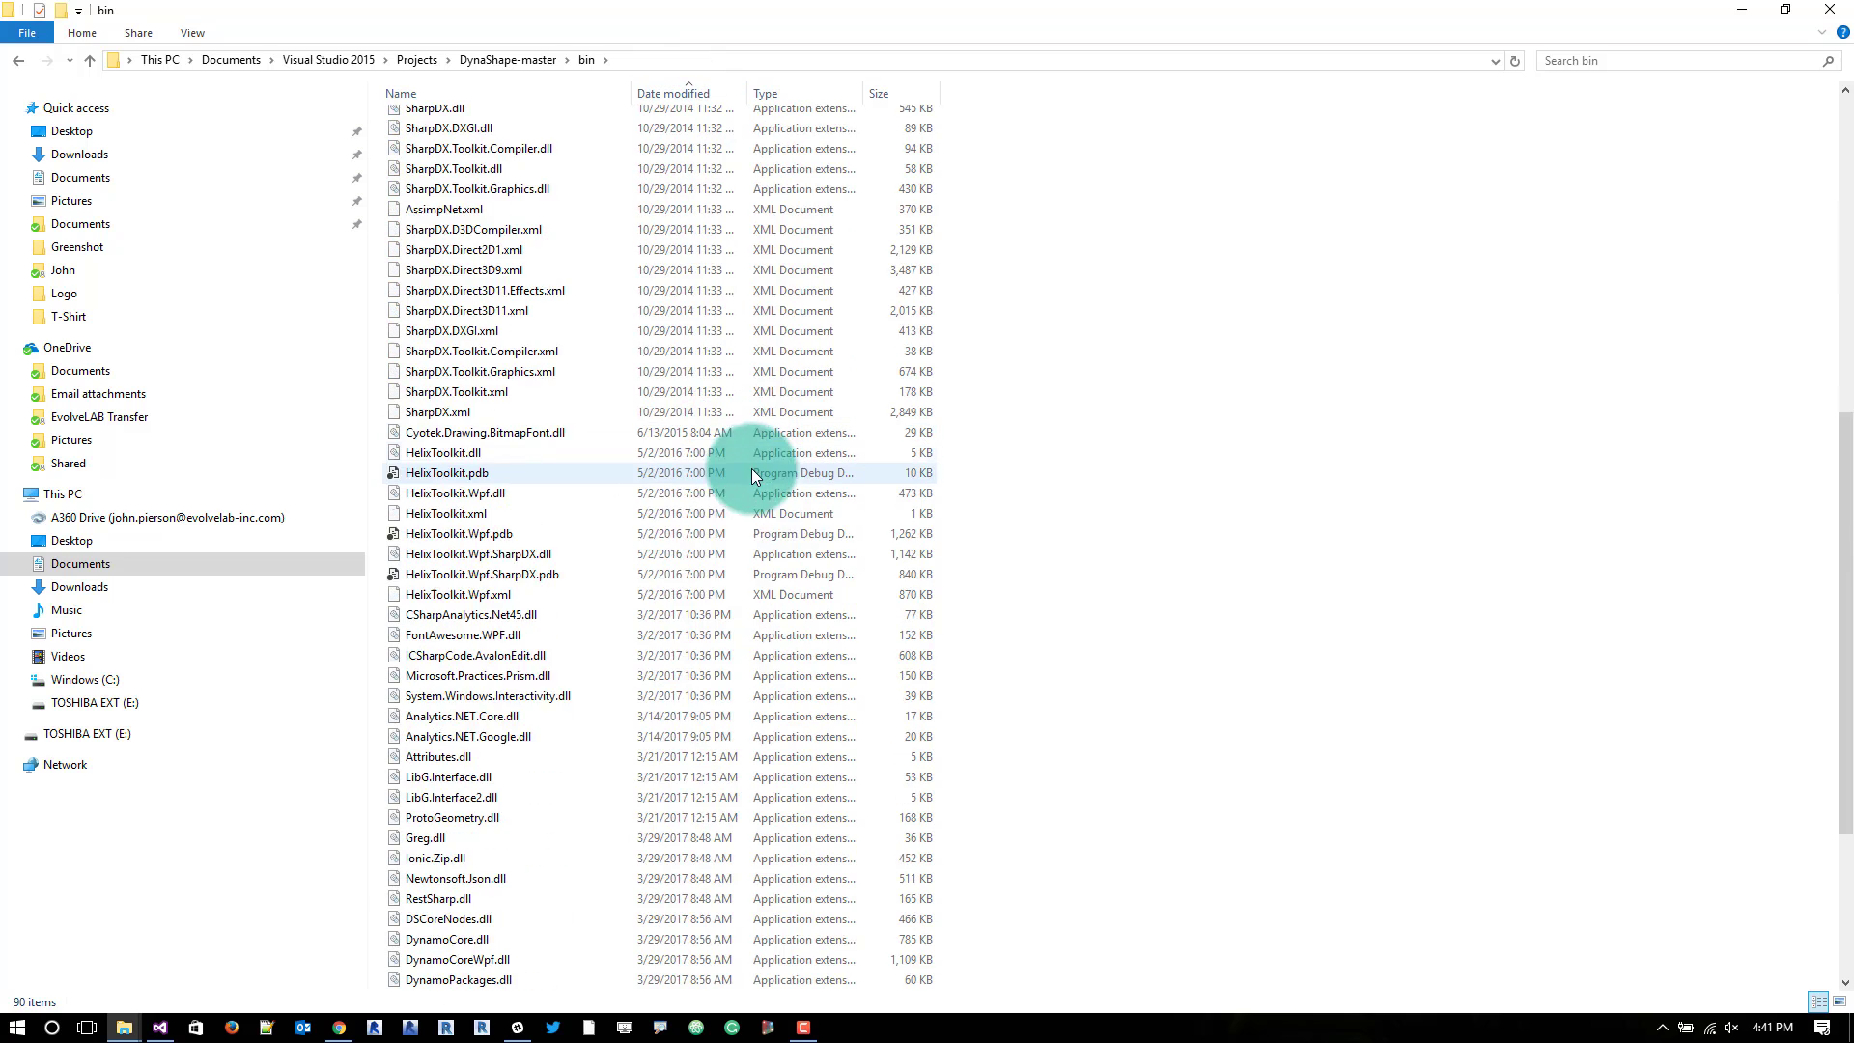
{"action": "scroll", "coordinate": [752, 468], "scroll_direction": "down", "scroll_amount": 3}
{"action": "left_click", "coordinate": [441, 960]}
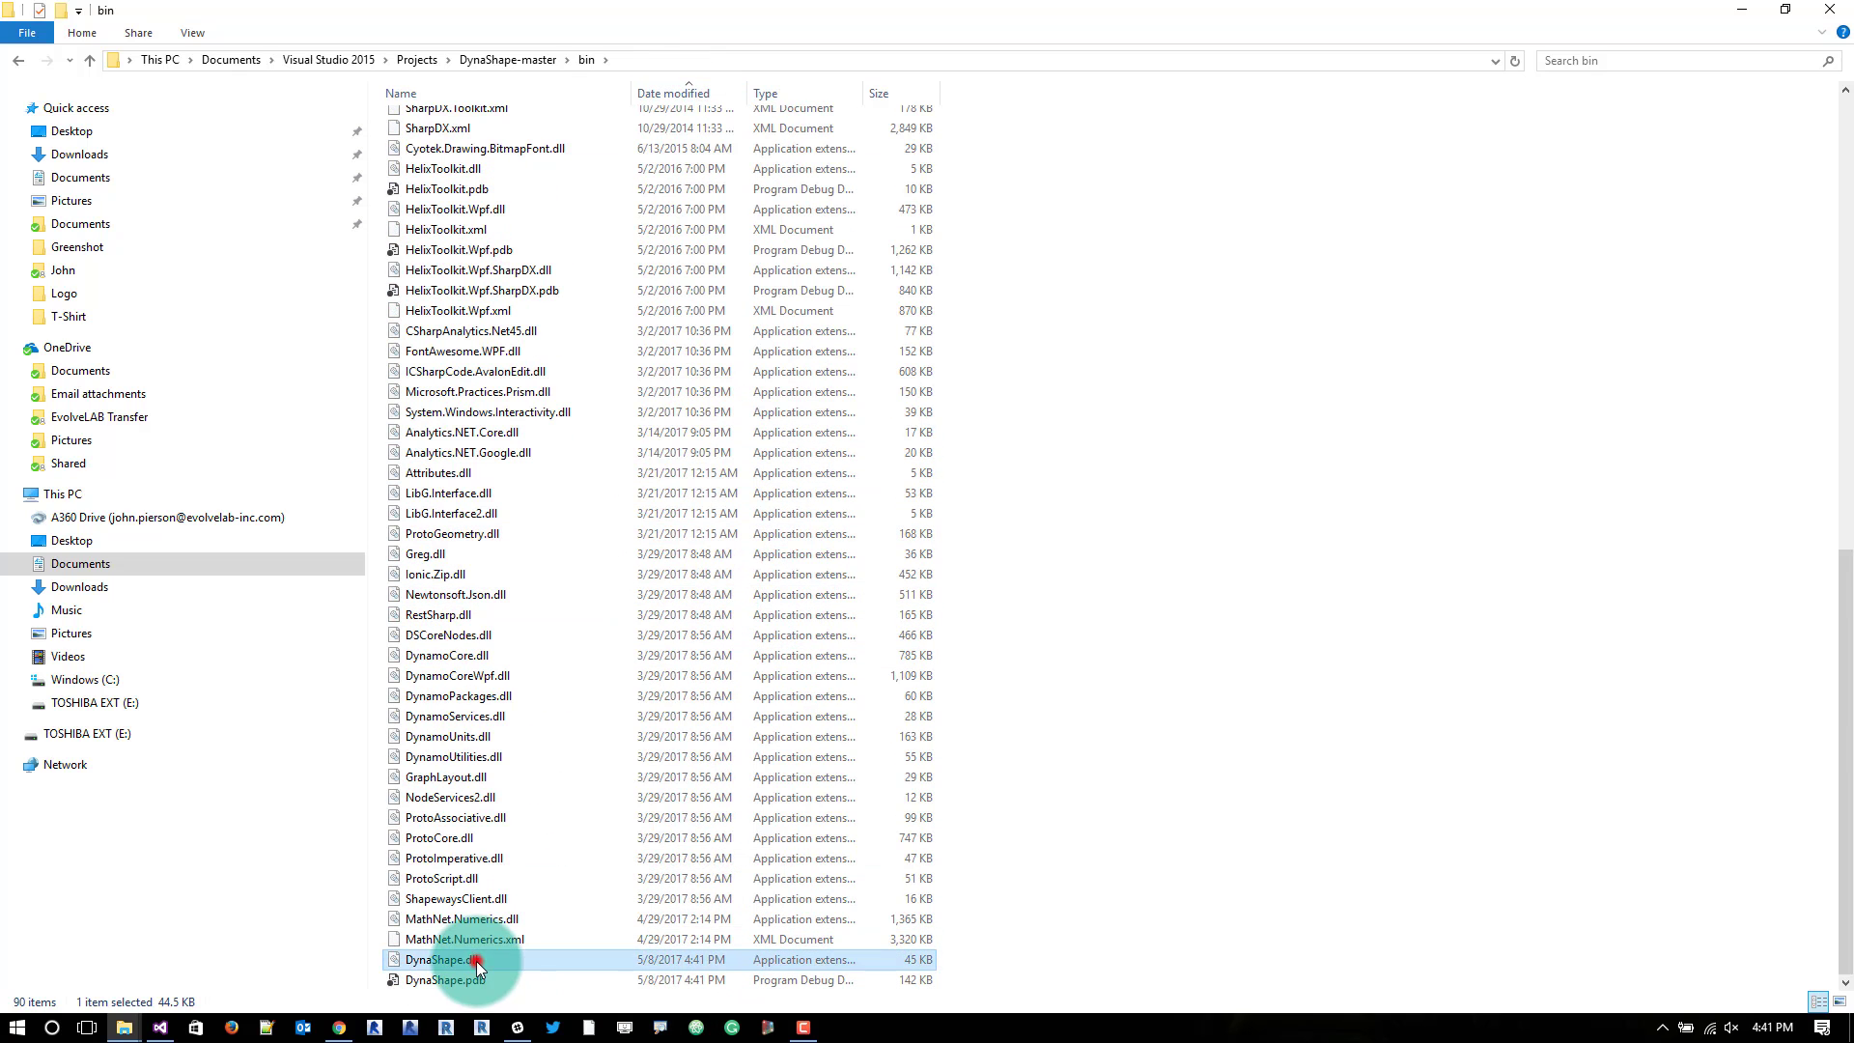
{"action": "left_click", "coordinate": [518, 920], "text": "ctrl"}
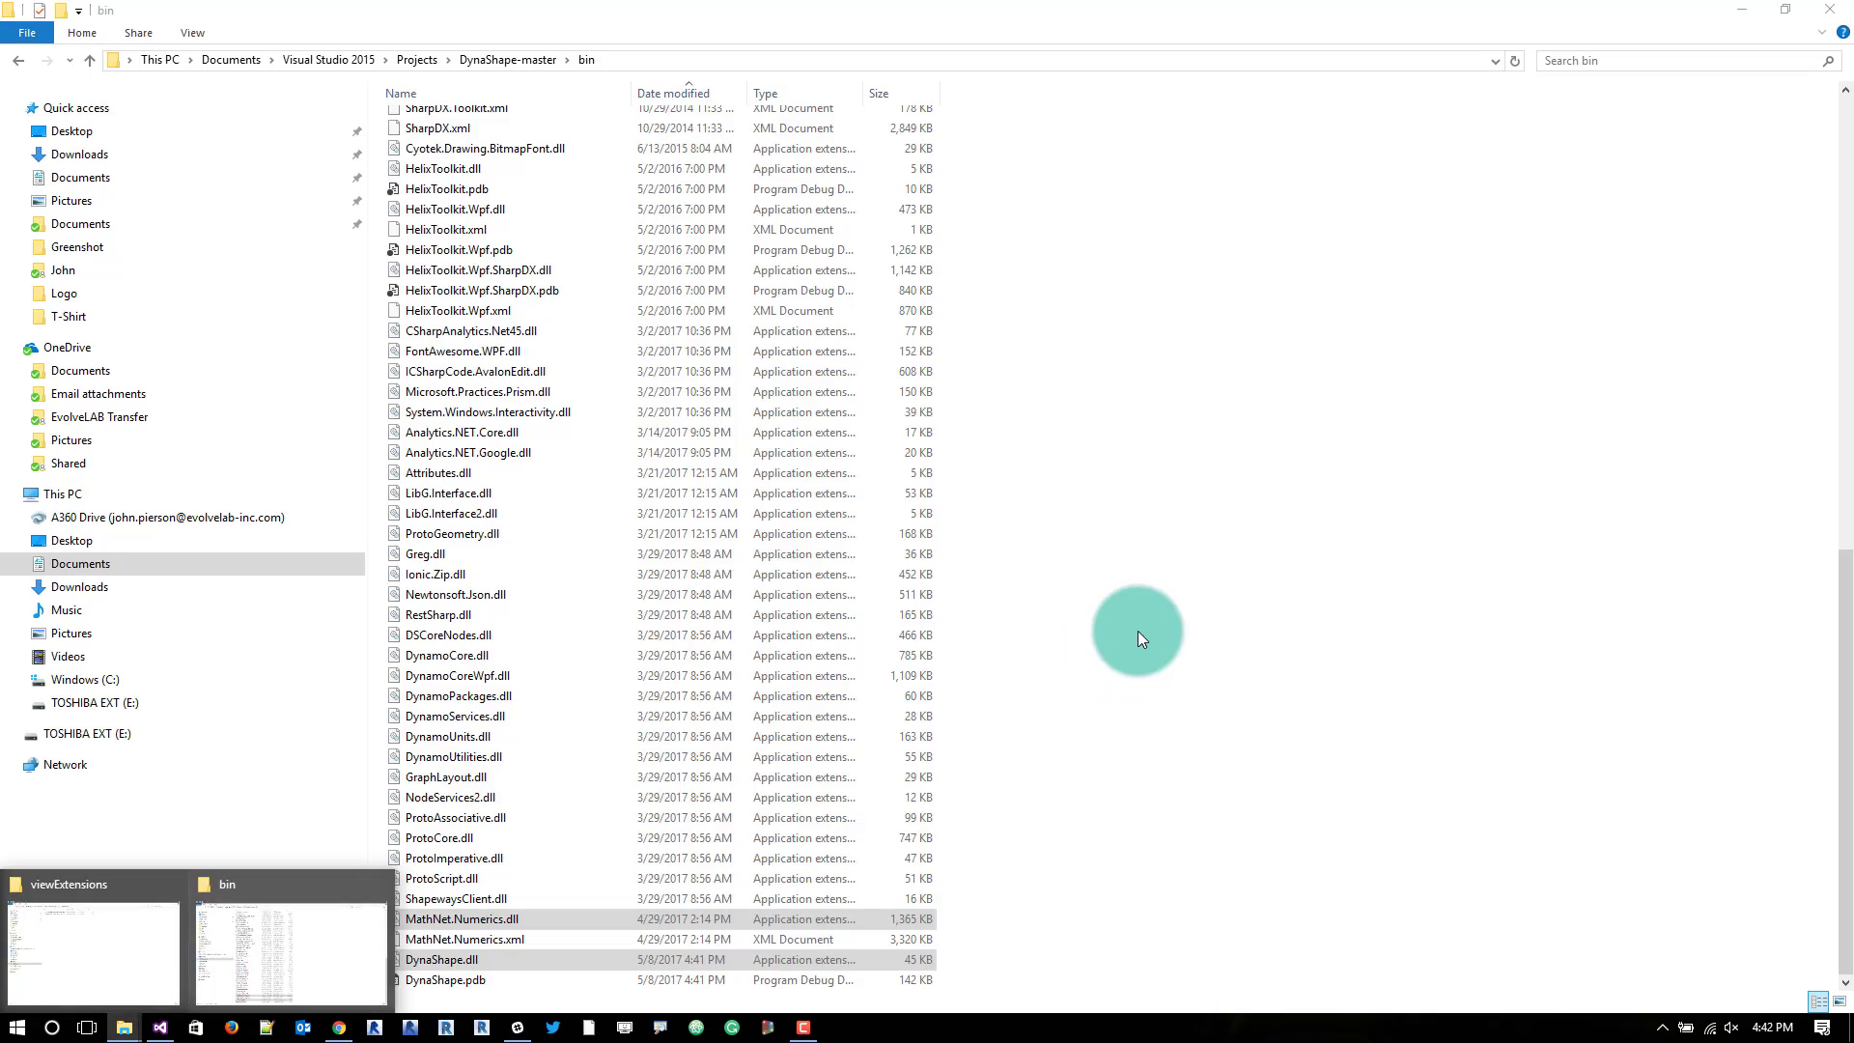
{"action": "left_click", "coordinate": [1137, 630]}
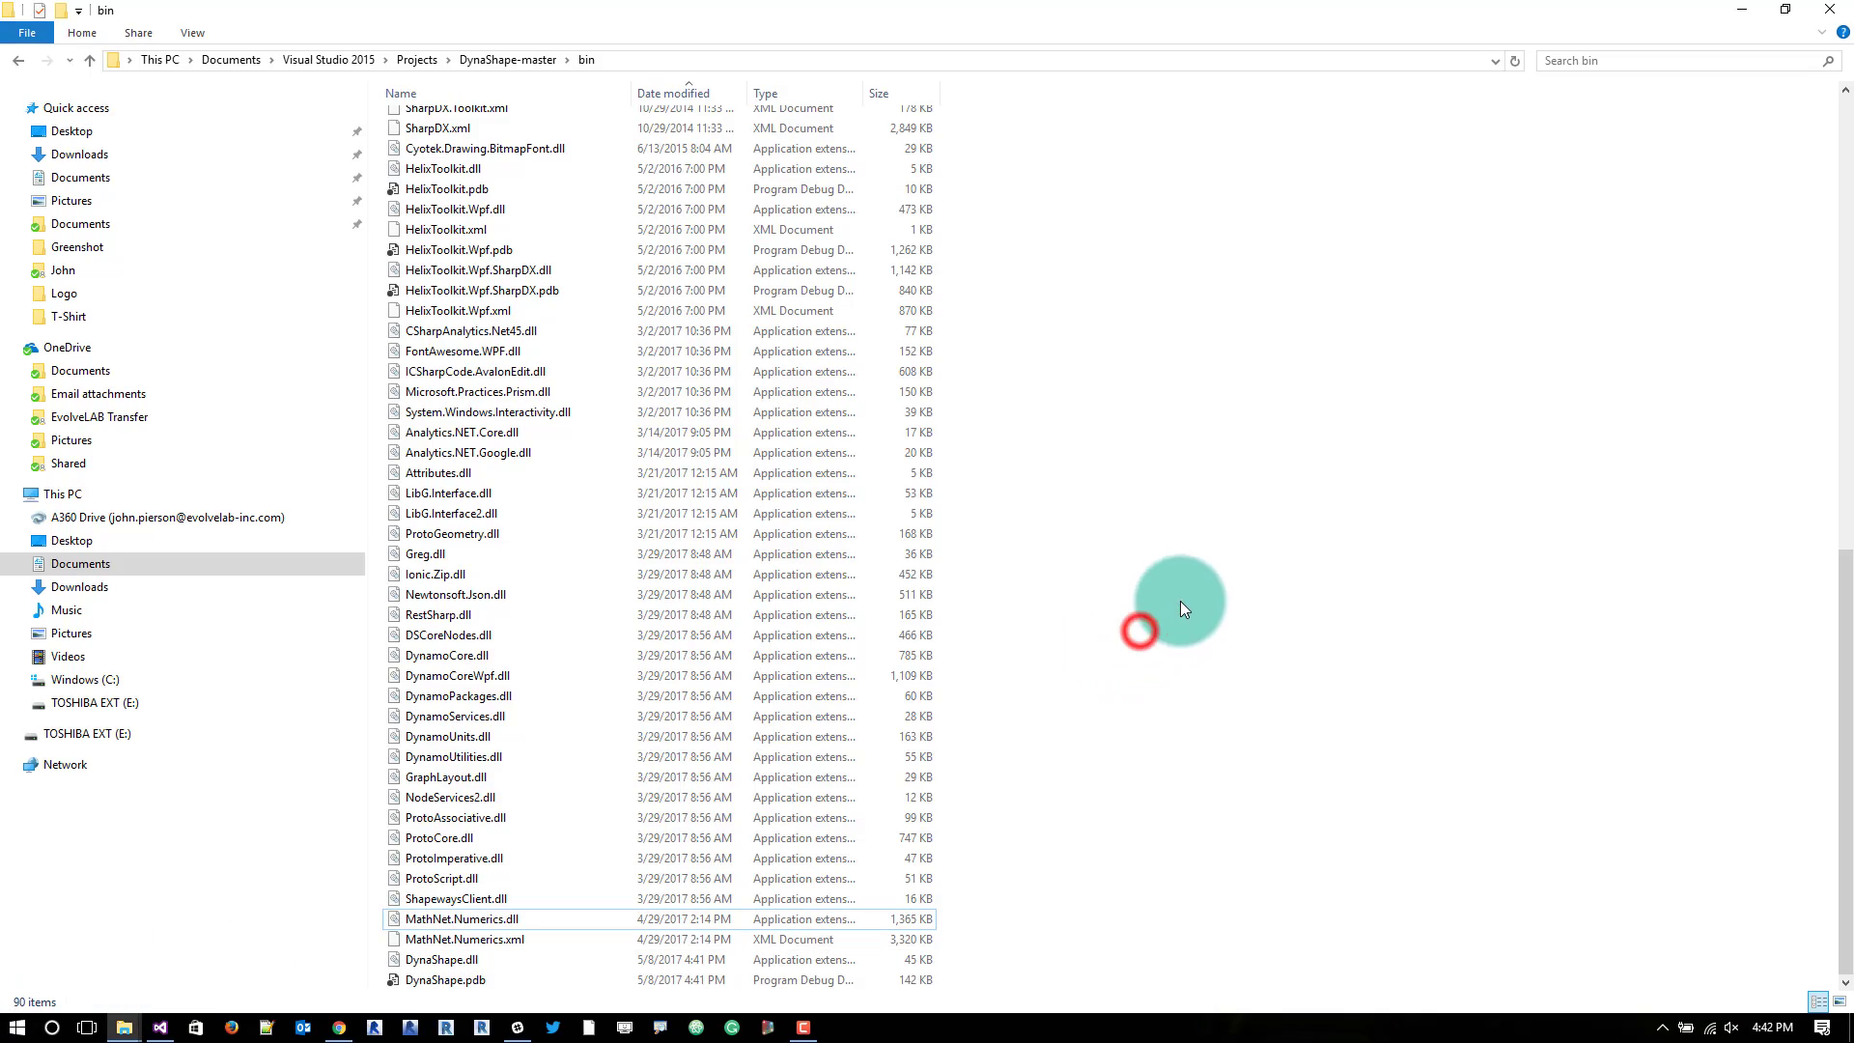
In a new Explorer window browse to AppData\Roaming\Dynamo\Dynamo Core\1.3\packages
{"action": "right_click", "coordinate": [126, 1028]}
{"action": "left_click", "coordinate": [92, 925]}
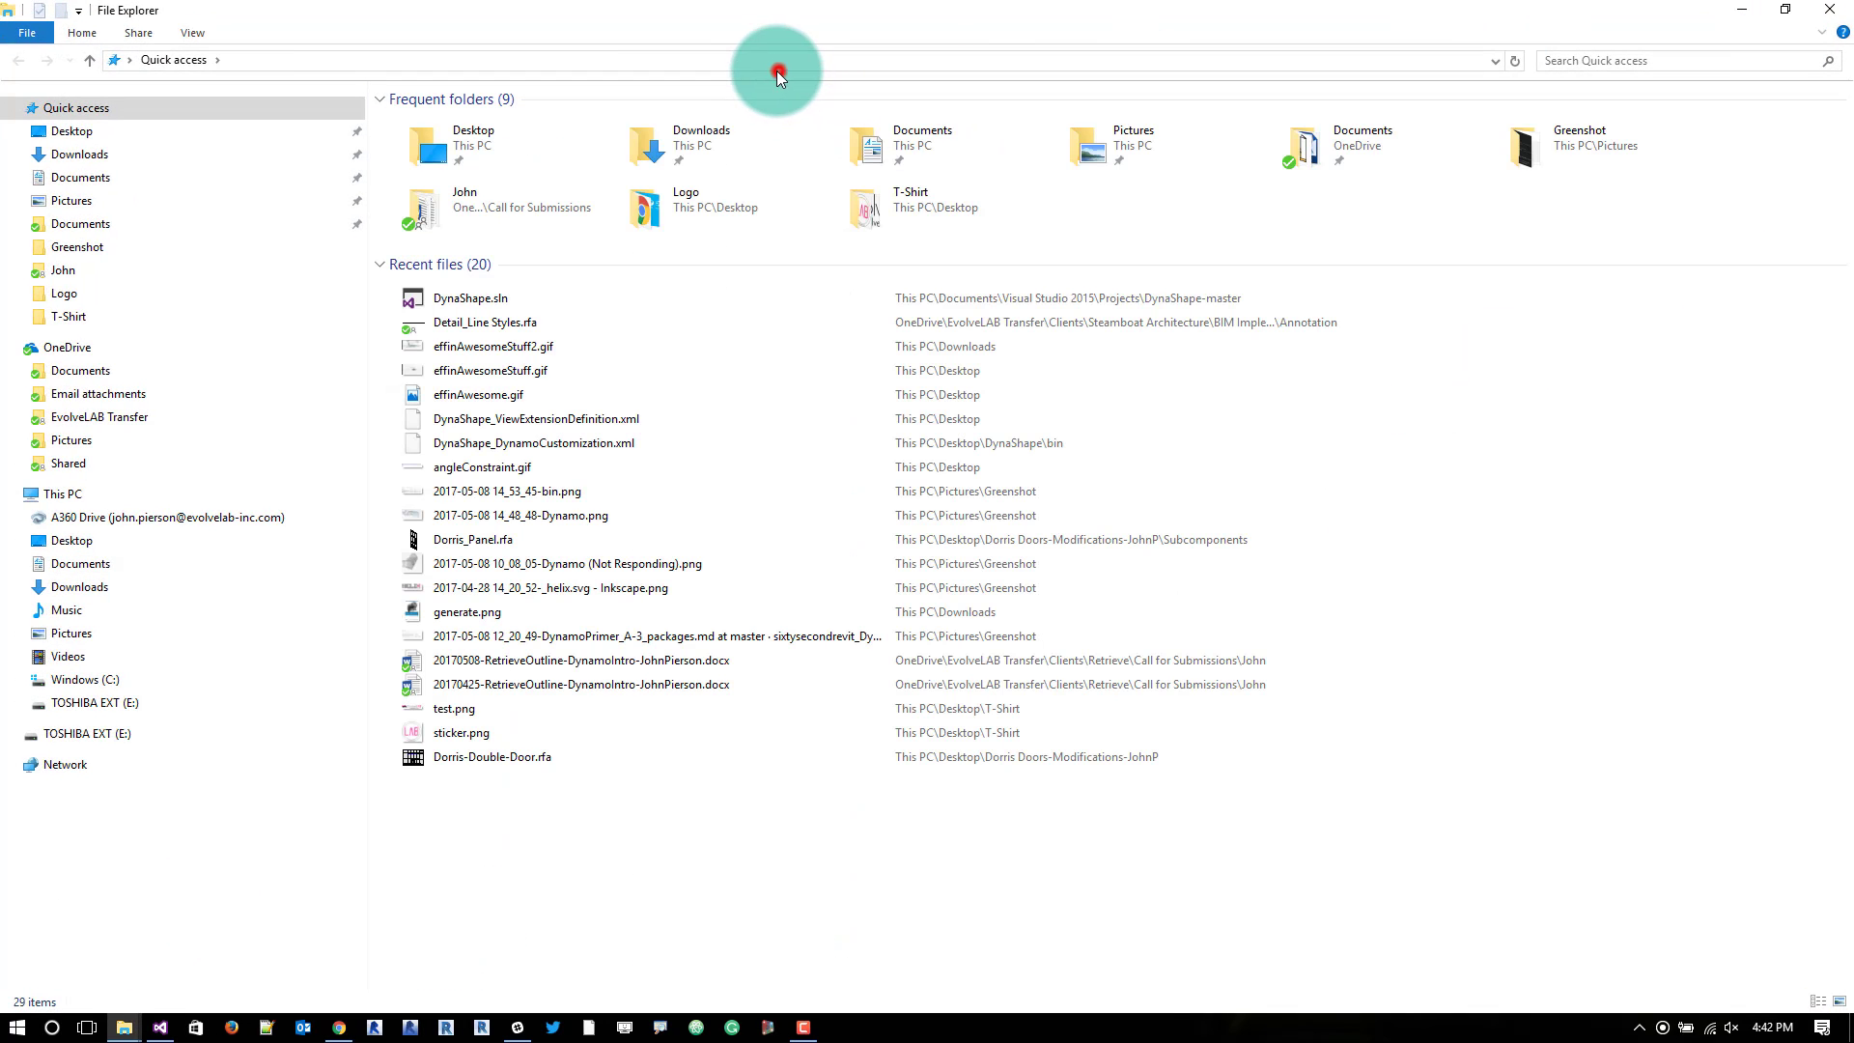
{"action": "left_click", "coordinate": [776, 60]}
{"action": "type", "text": "%appdata%"}
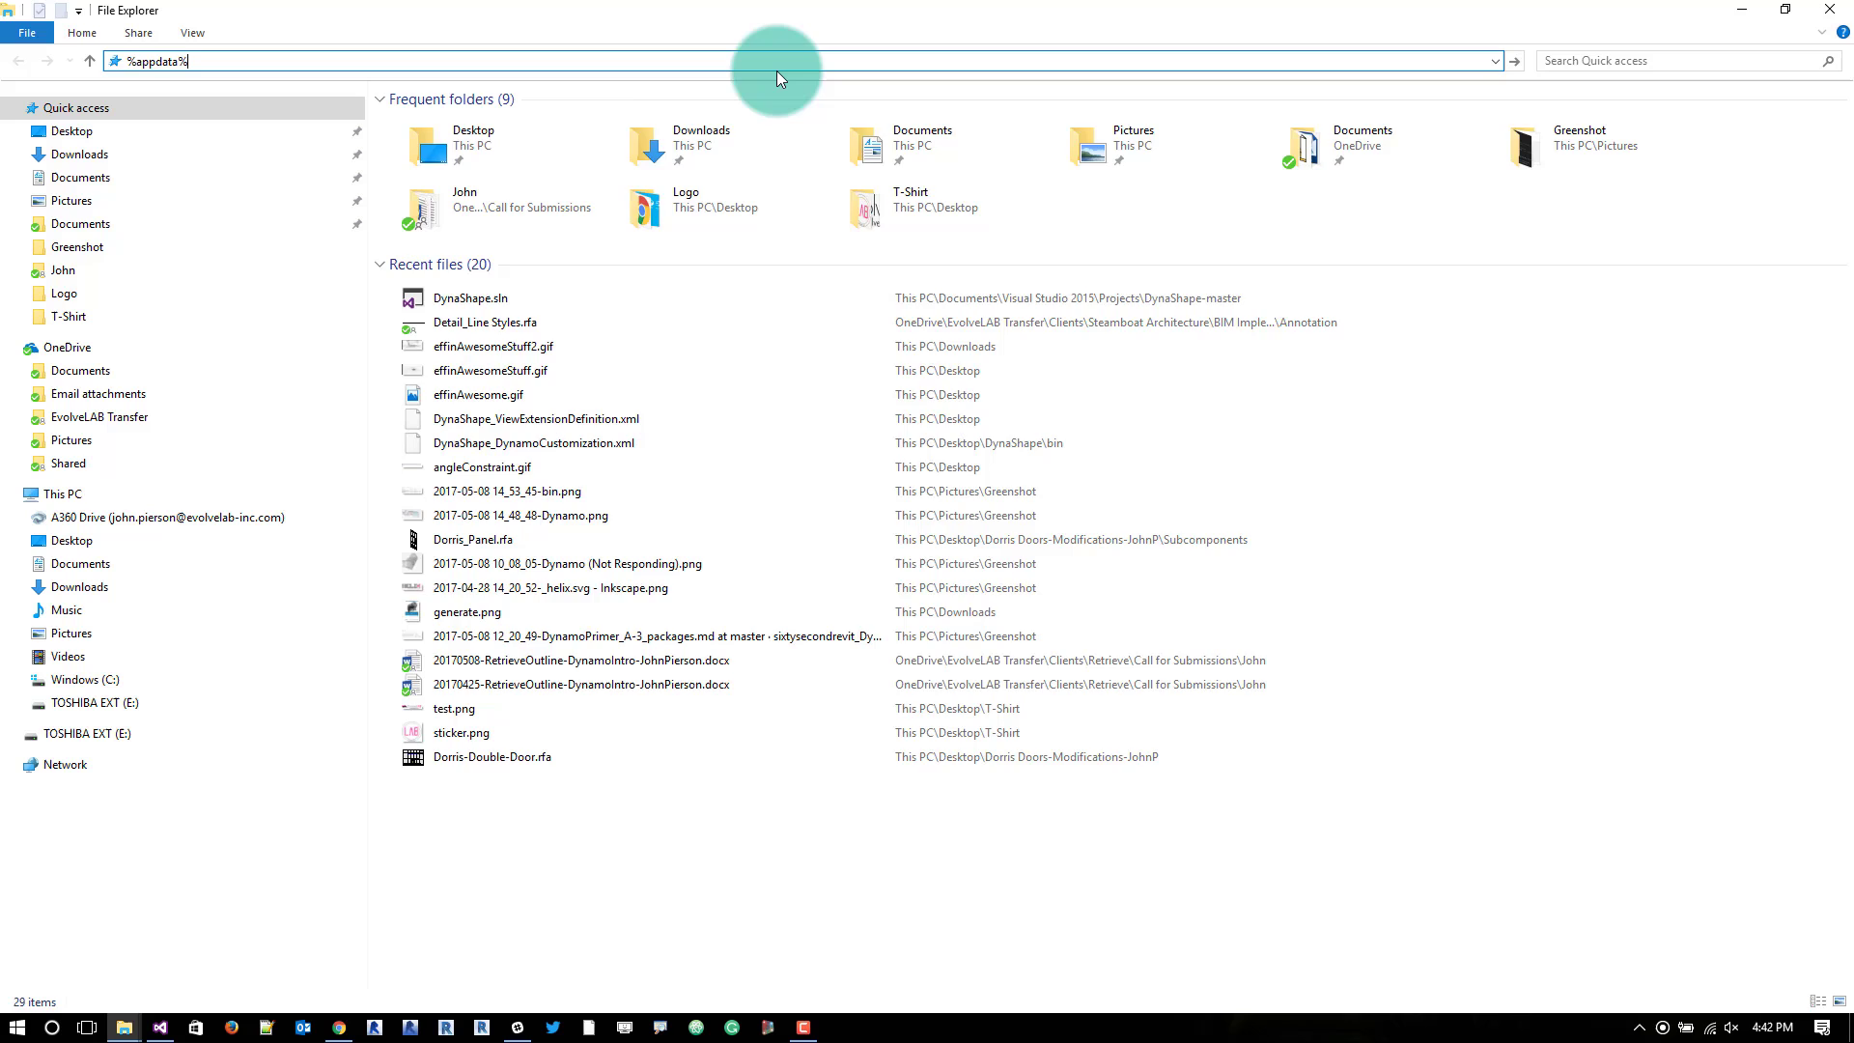
{"action": "key", "text": "Return"}
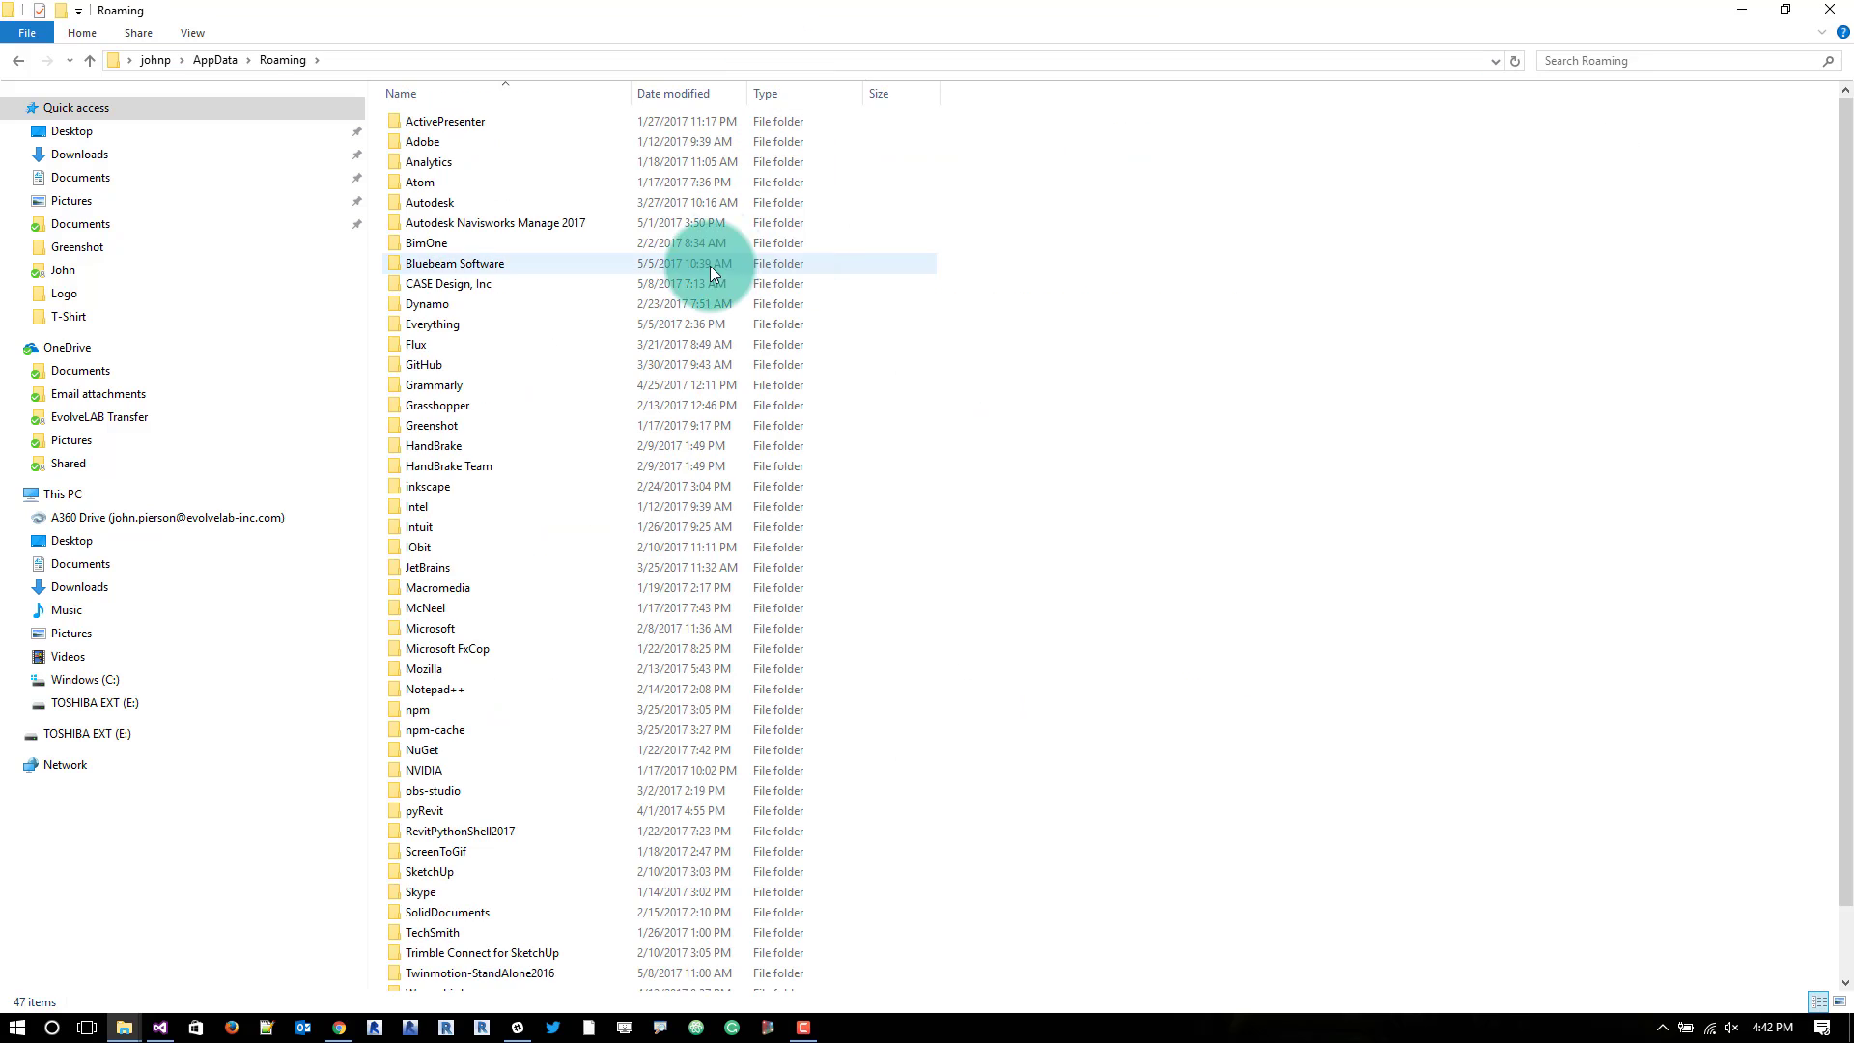
{"action": "double_click", "coordinate": [453, 304]}
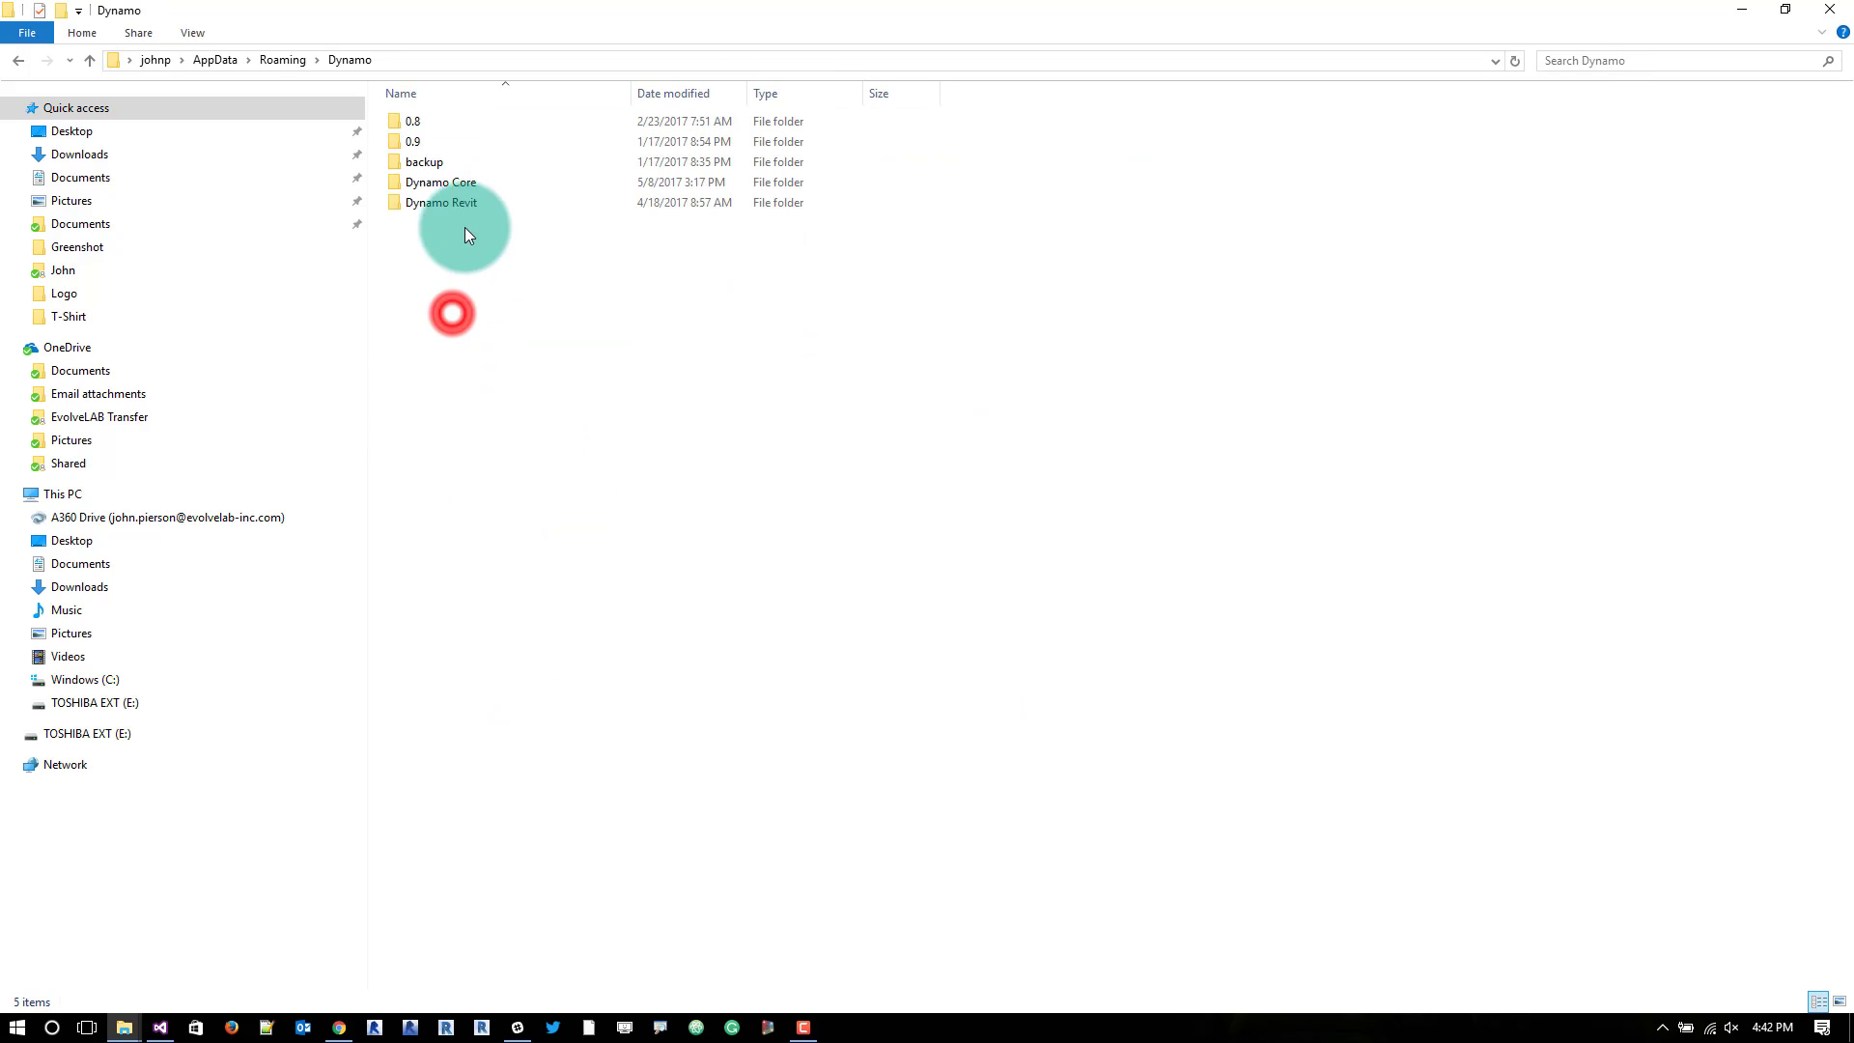
{"action": "left_click", "coordinate": [459, 184]}
{"action": "double_click", "coordinate": [460, 185]}
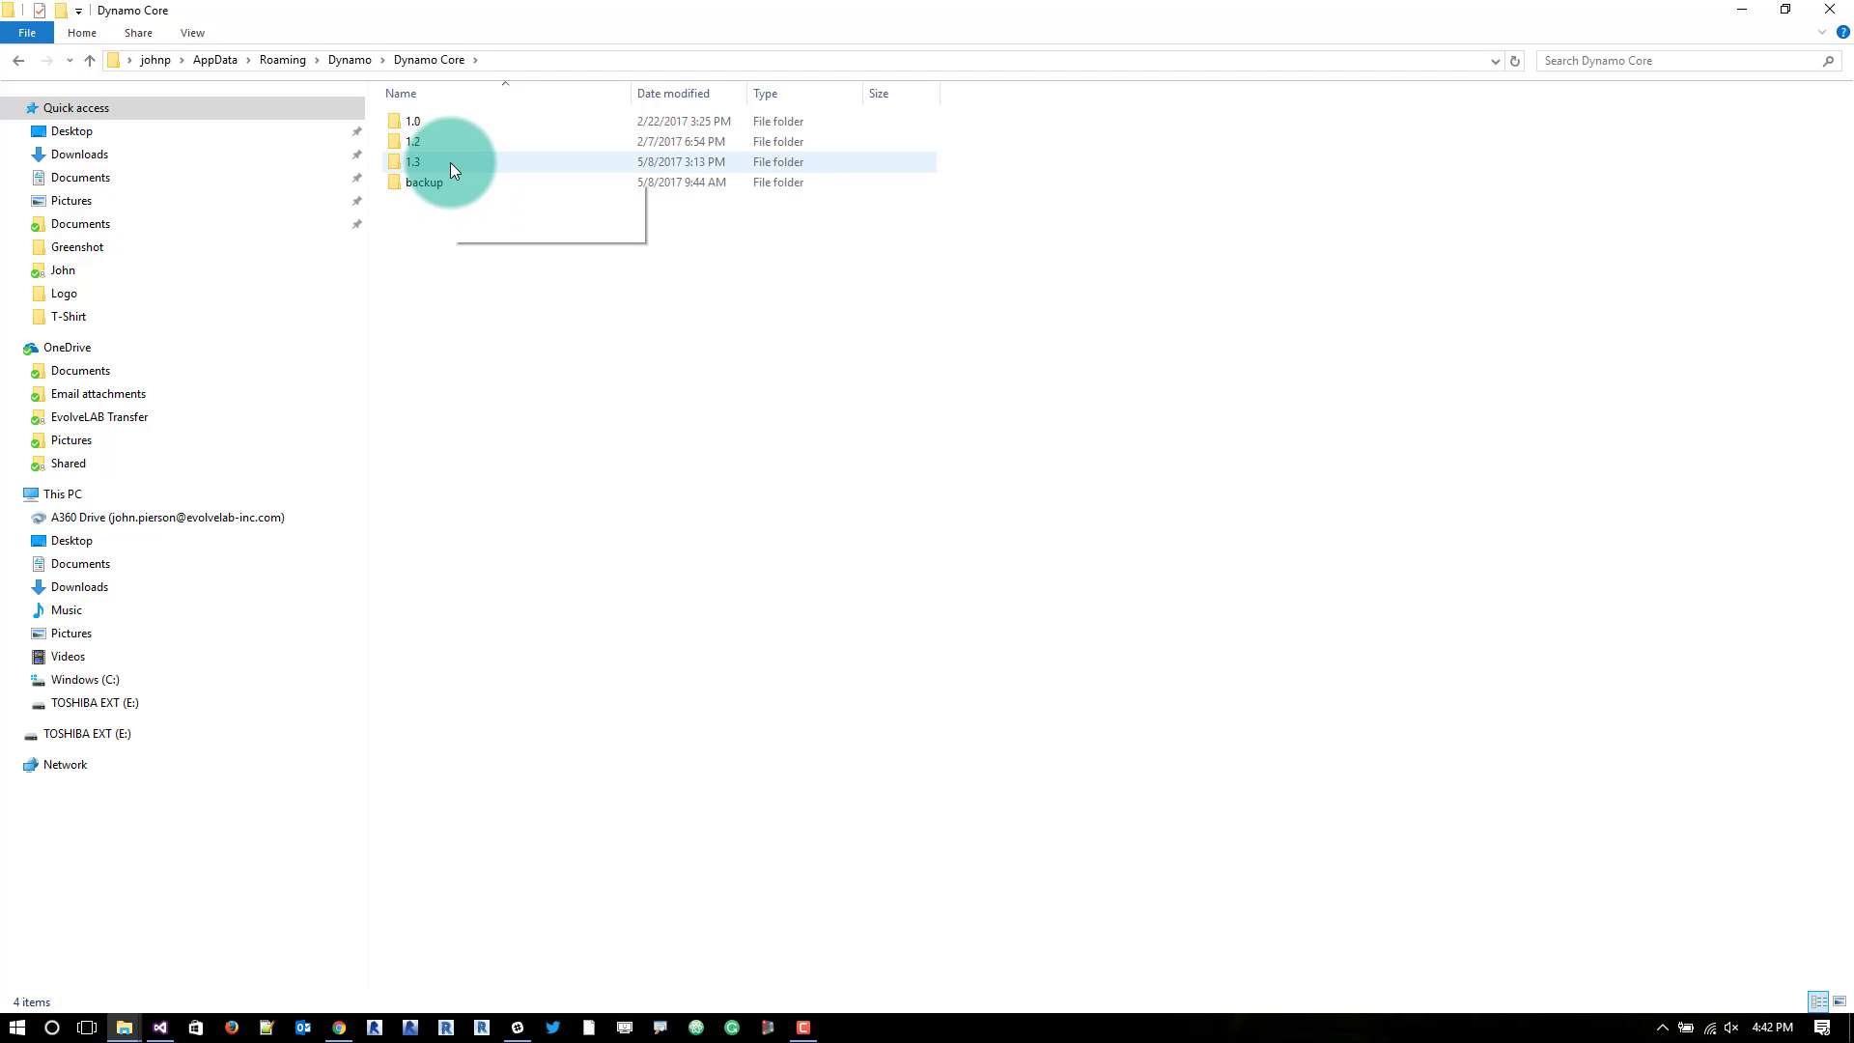
{"action": "left_click", "coordinate": [434, 164]}
{"action": "double_click", "coordinate": [432, 163]}
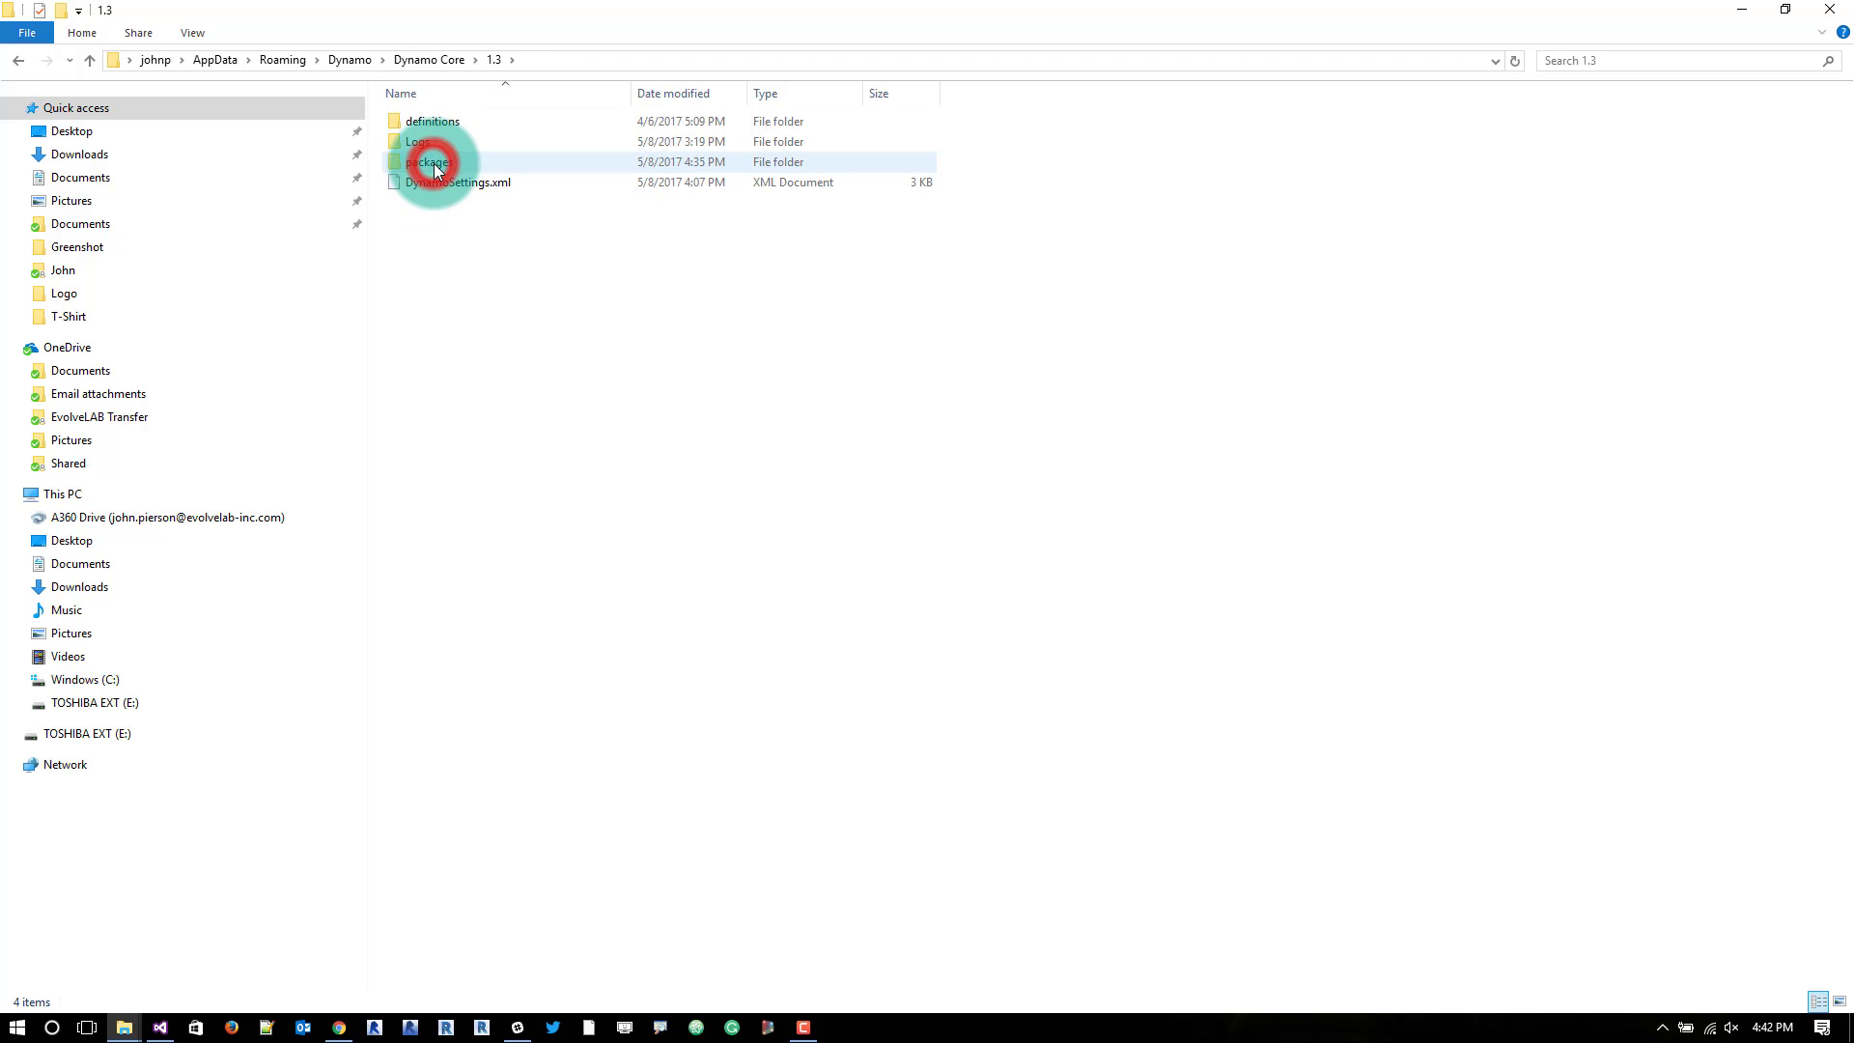
{"action": "double_click", "coordinate": [438, 161]}
Create a Dynashape folder in packages, peek at Firefly's layout, and open Dynashape
{"action": "right_click", "coordinate": [531, 416]}
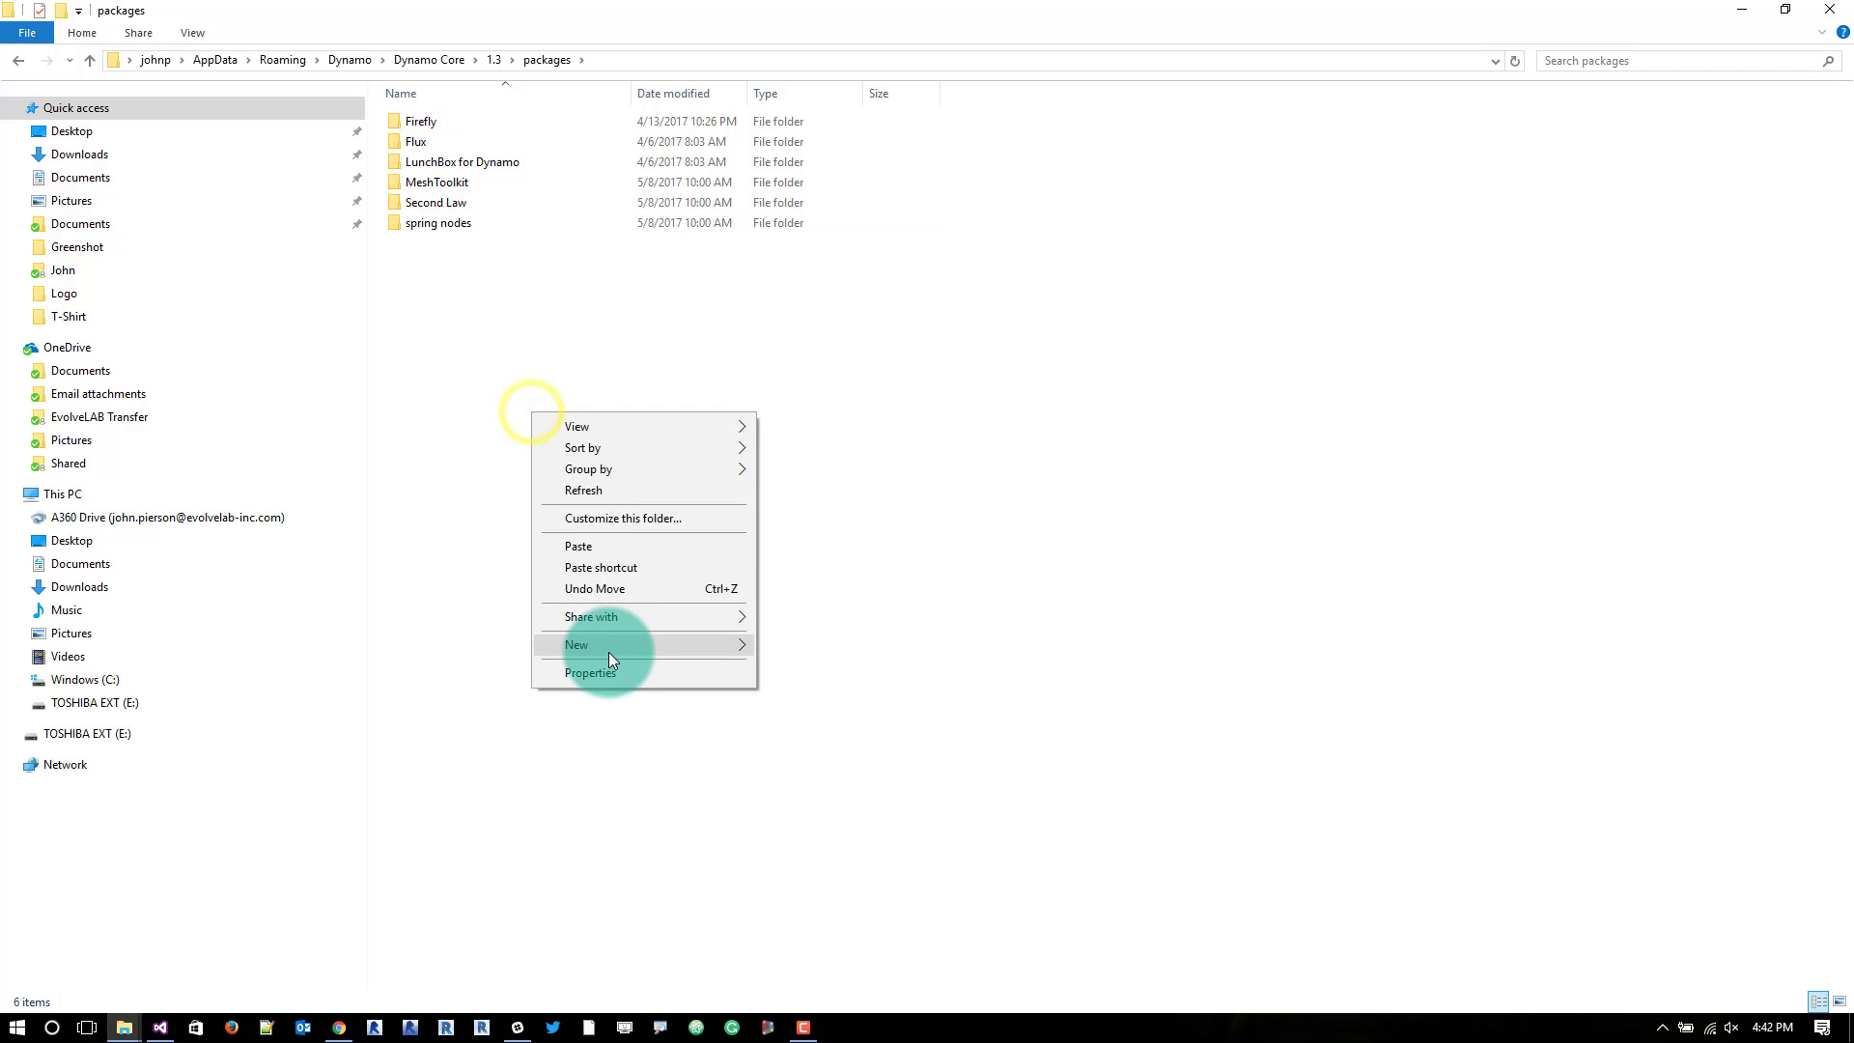
{"action": "mouse_move", "coordinate": [608, 645]}
{"action": "left_click", "coordinate": [805, 648]}
{"action": "type", "text": "Dynashape"}
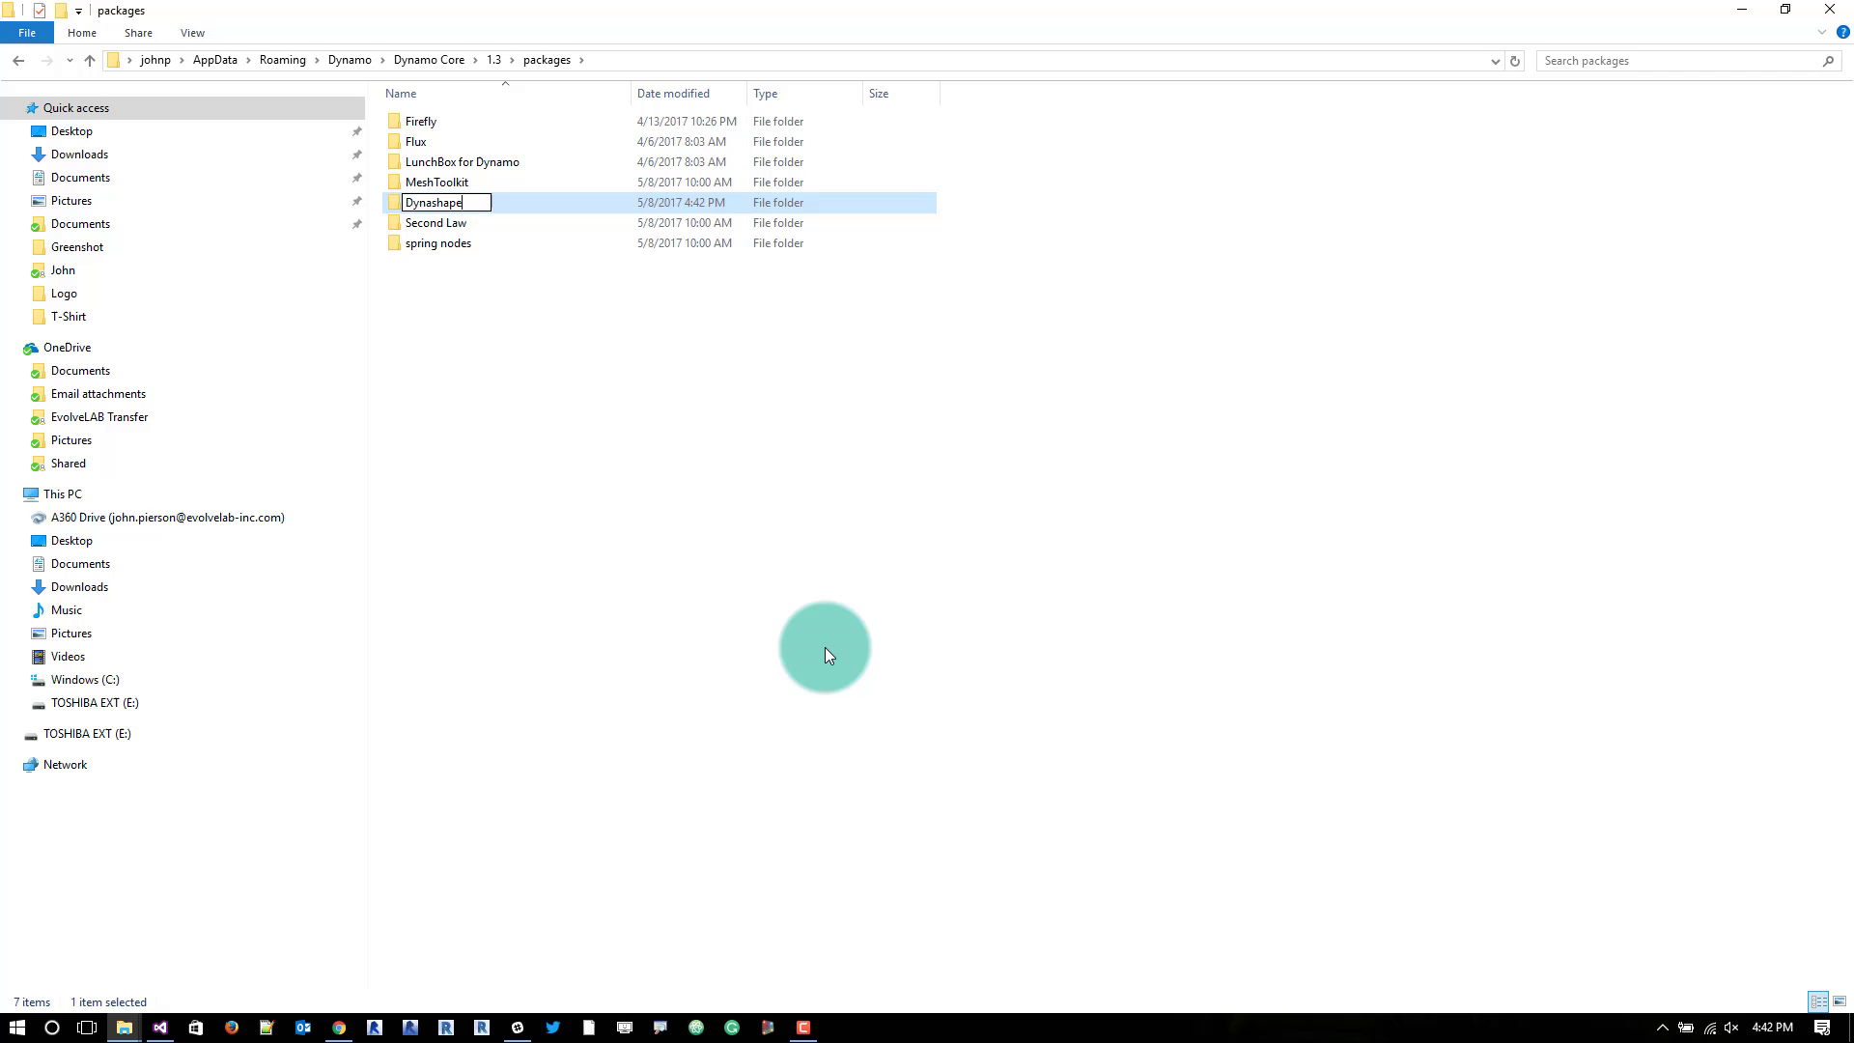
{"action": "left_click", "coordinate": [824, 648]}
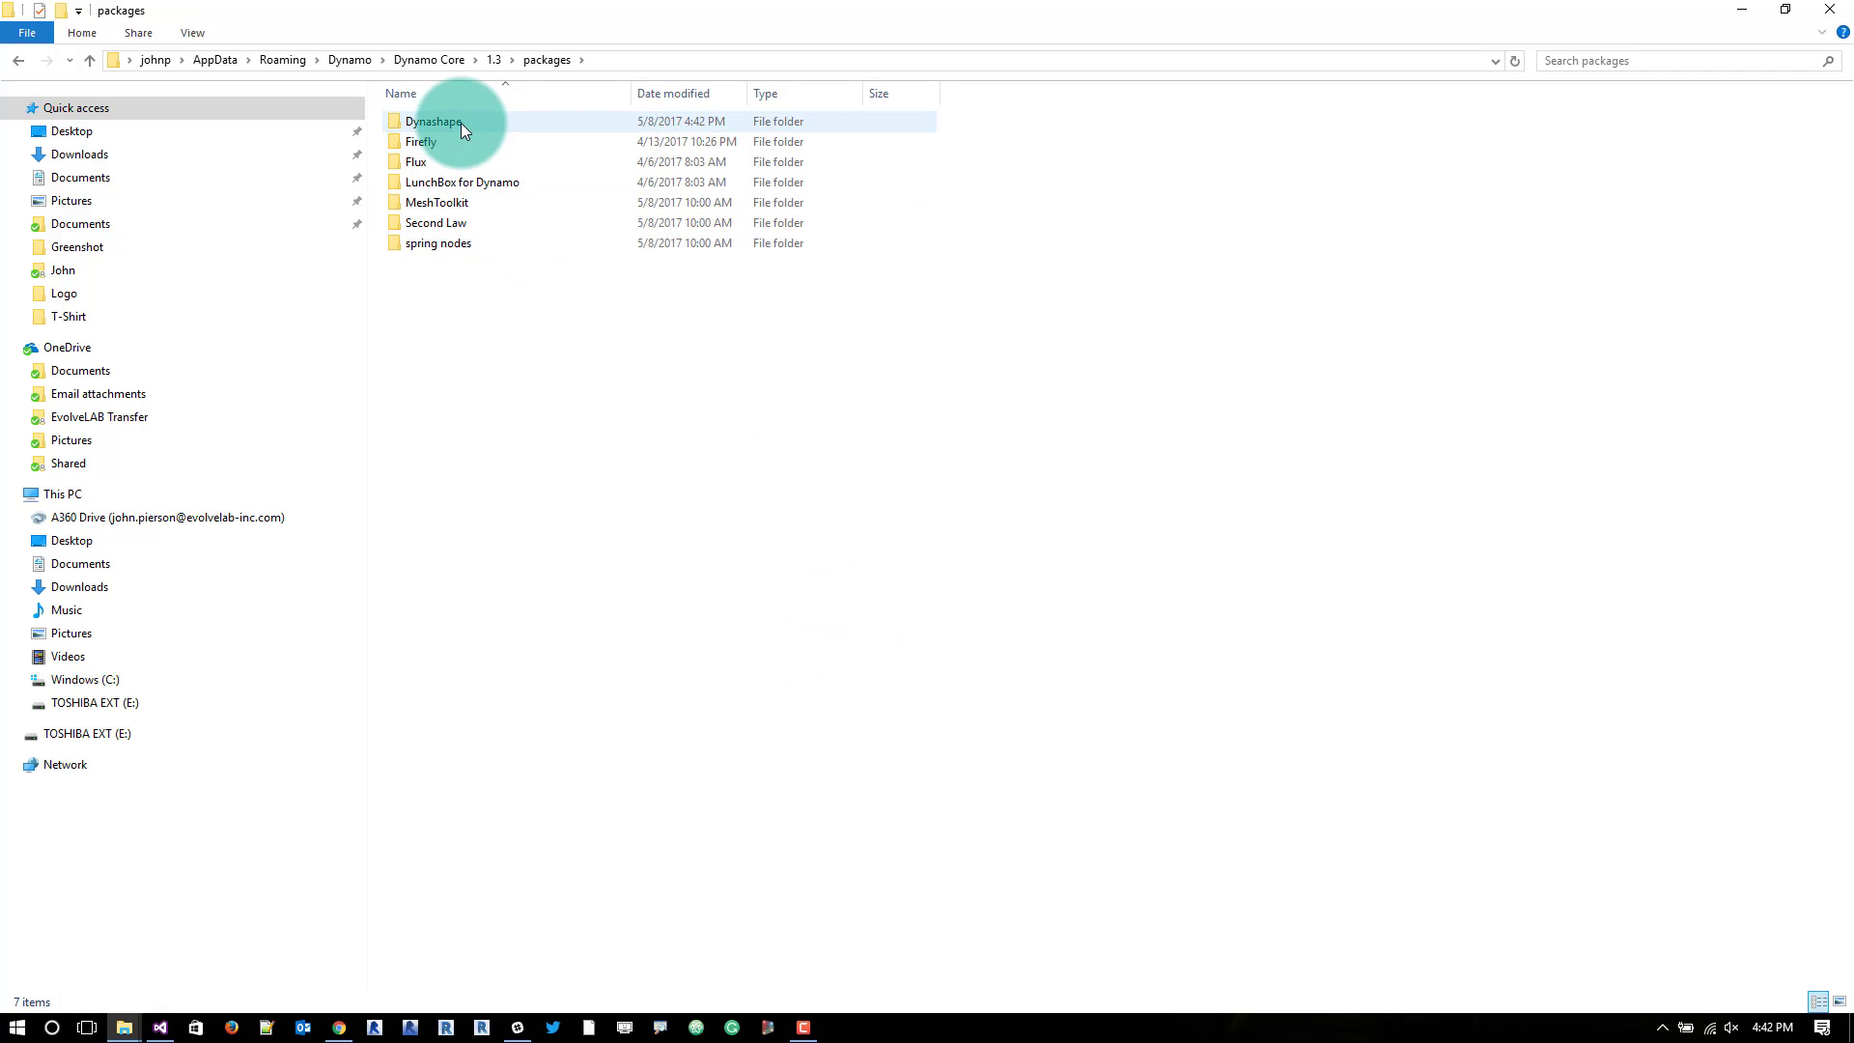
{"action": "double_click", "coordinate": [436, 141]}
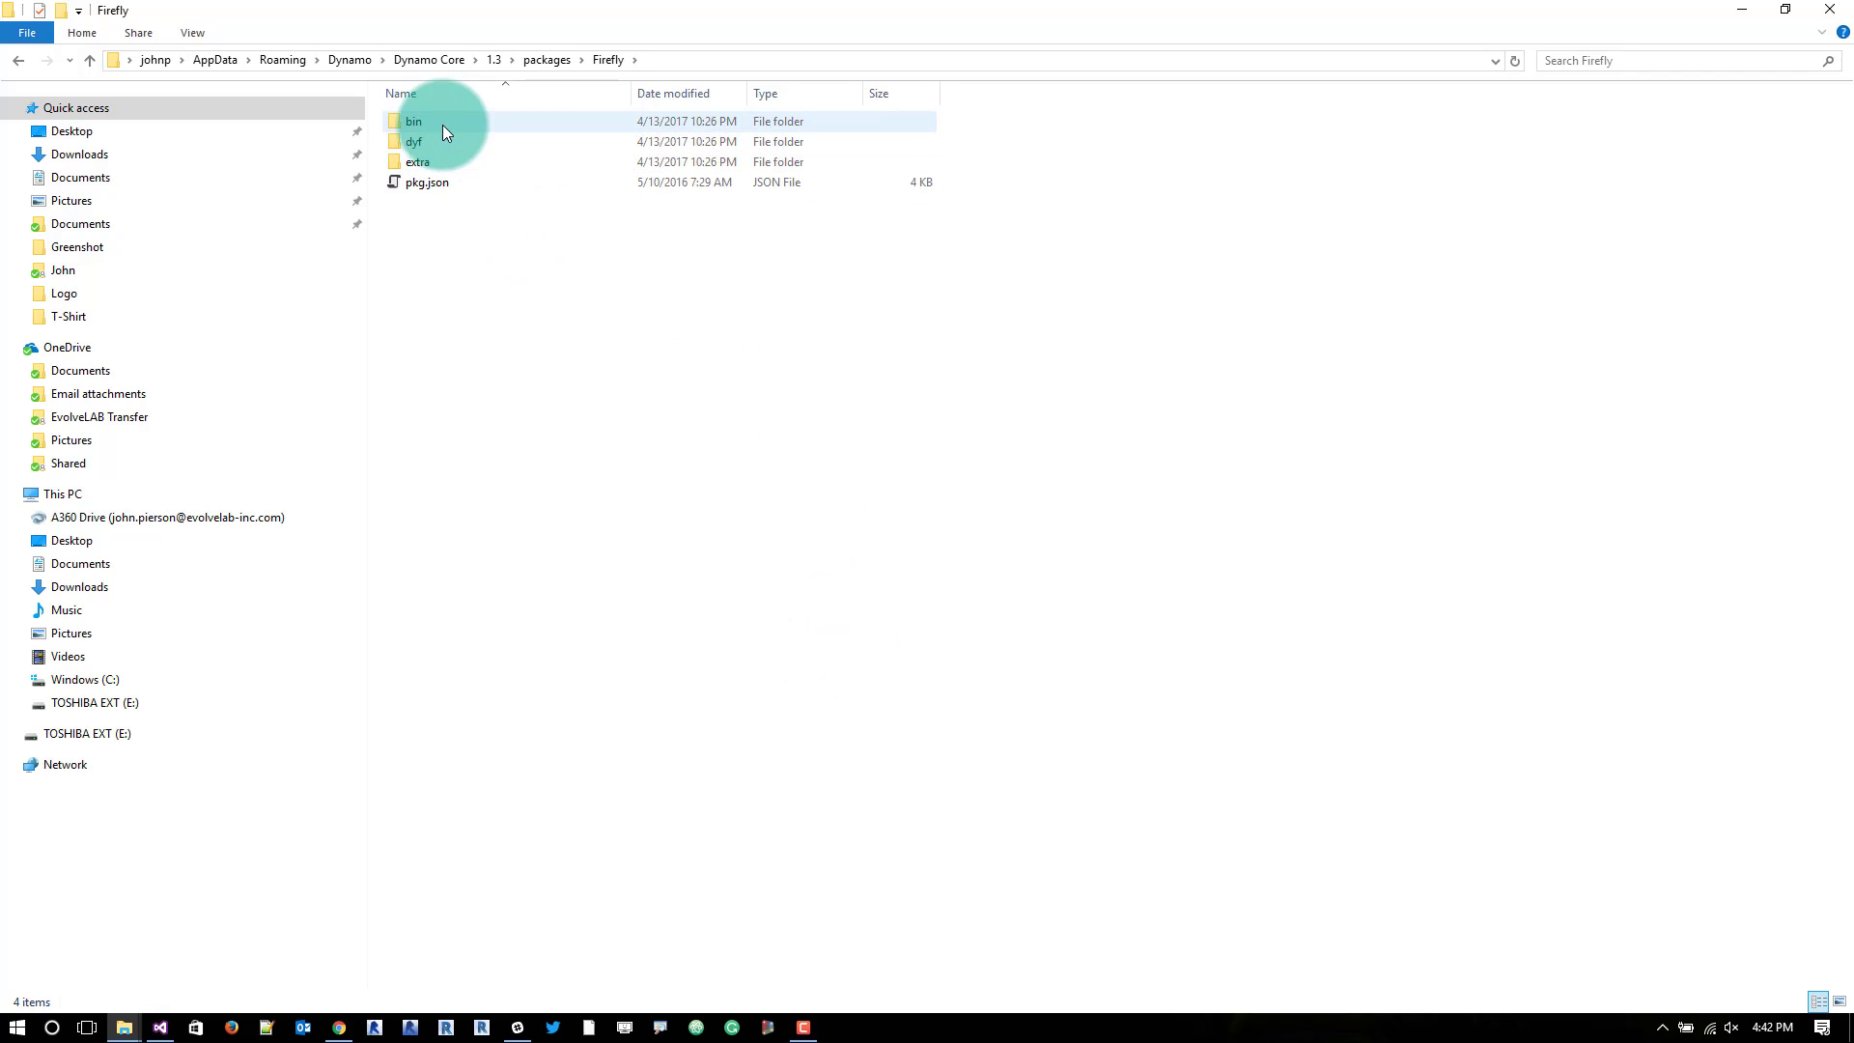
{"action": "left_click", "coordinate": [545, 60]}
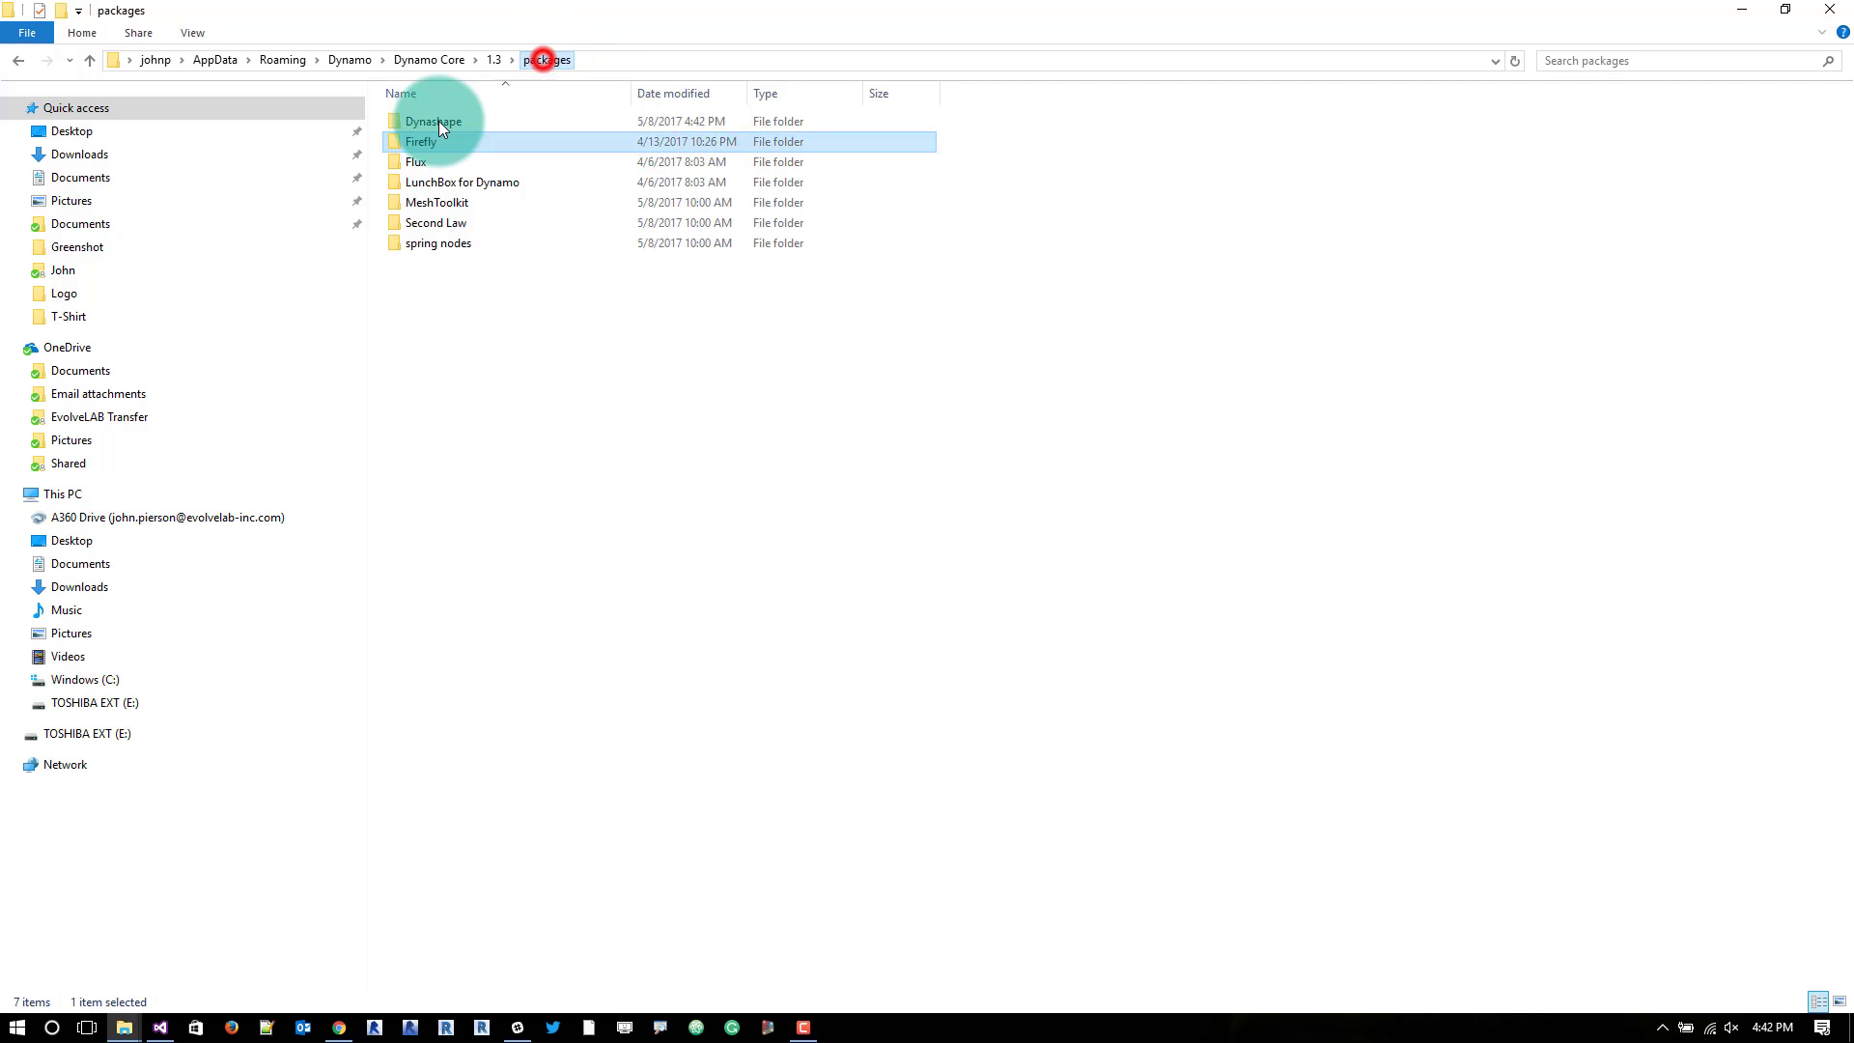
{"action": "double_click", "coordinate": [434, 120]}
Create bin, dyf and extra subfolders inside Dynashape and enter bin
{"action": "right_click", "coordinate": [502, 234]}
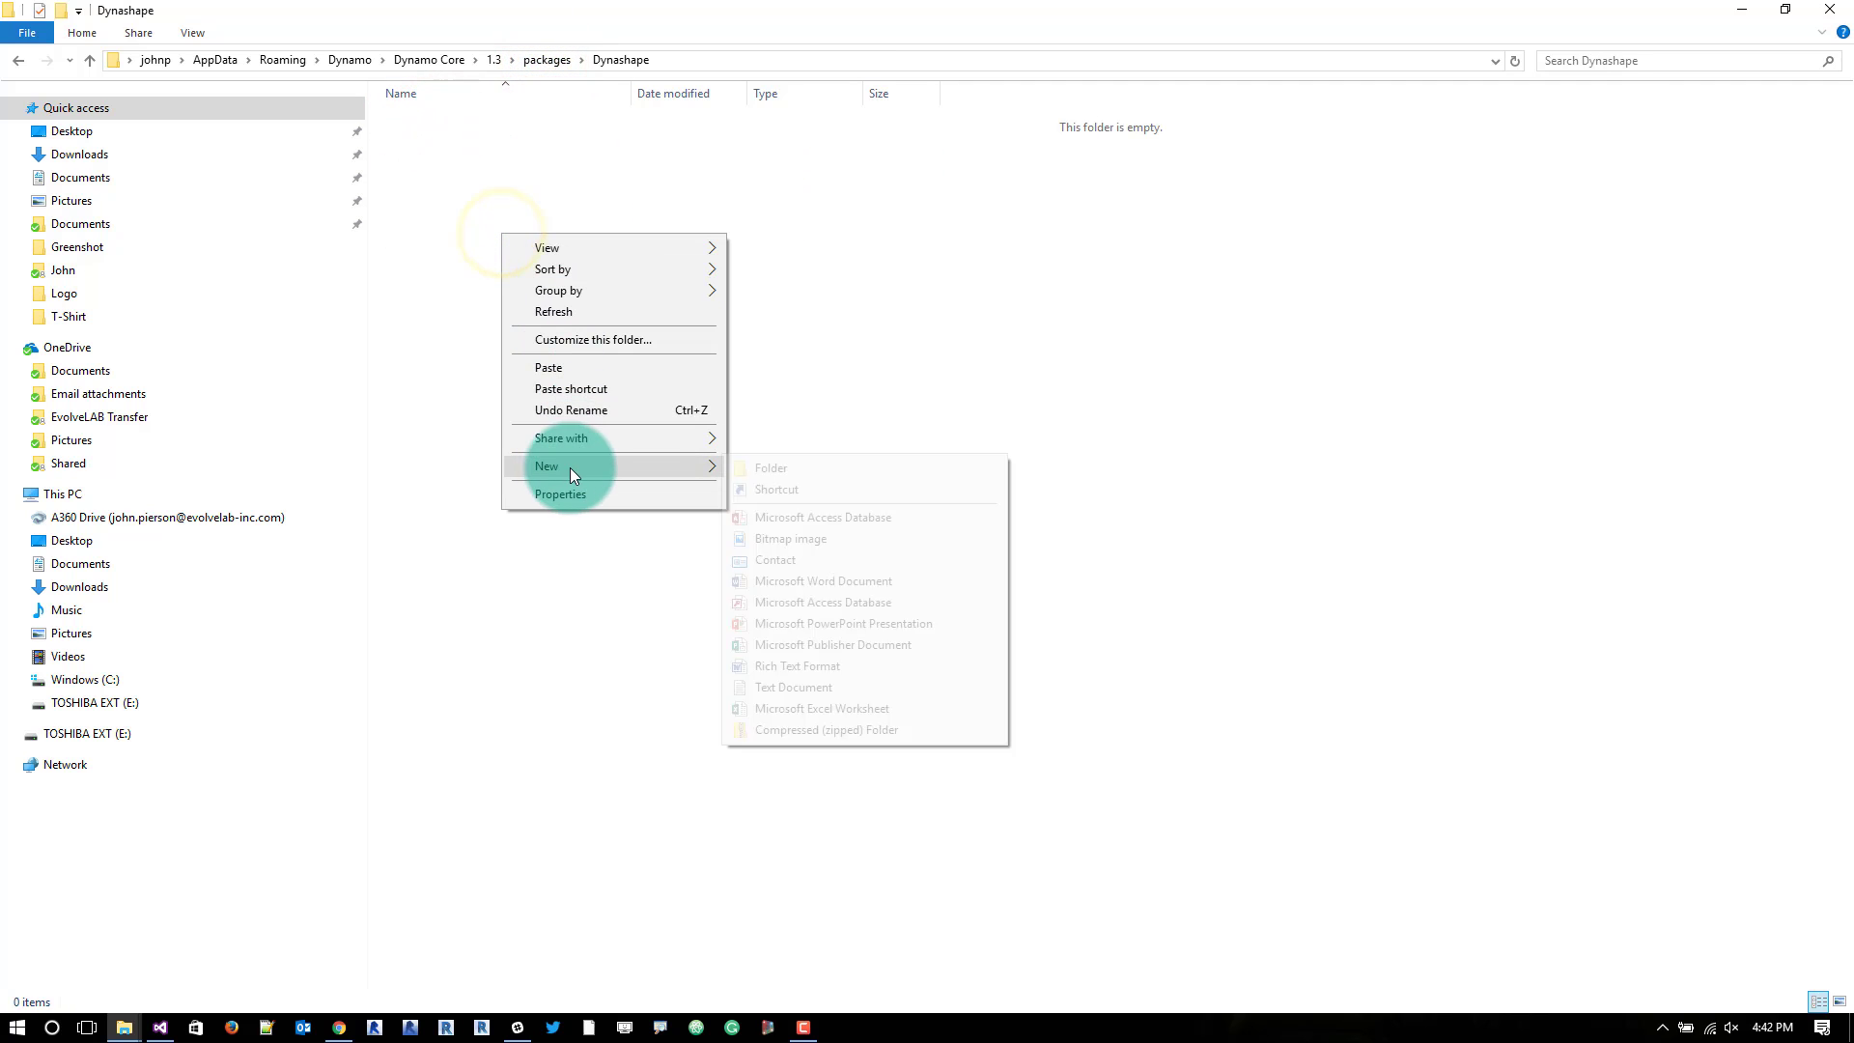
{"action": "left_click", "coordinate": [820, 473]}
{"action": "type", "text": "bin"}
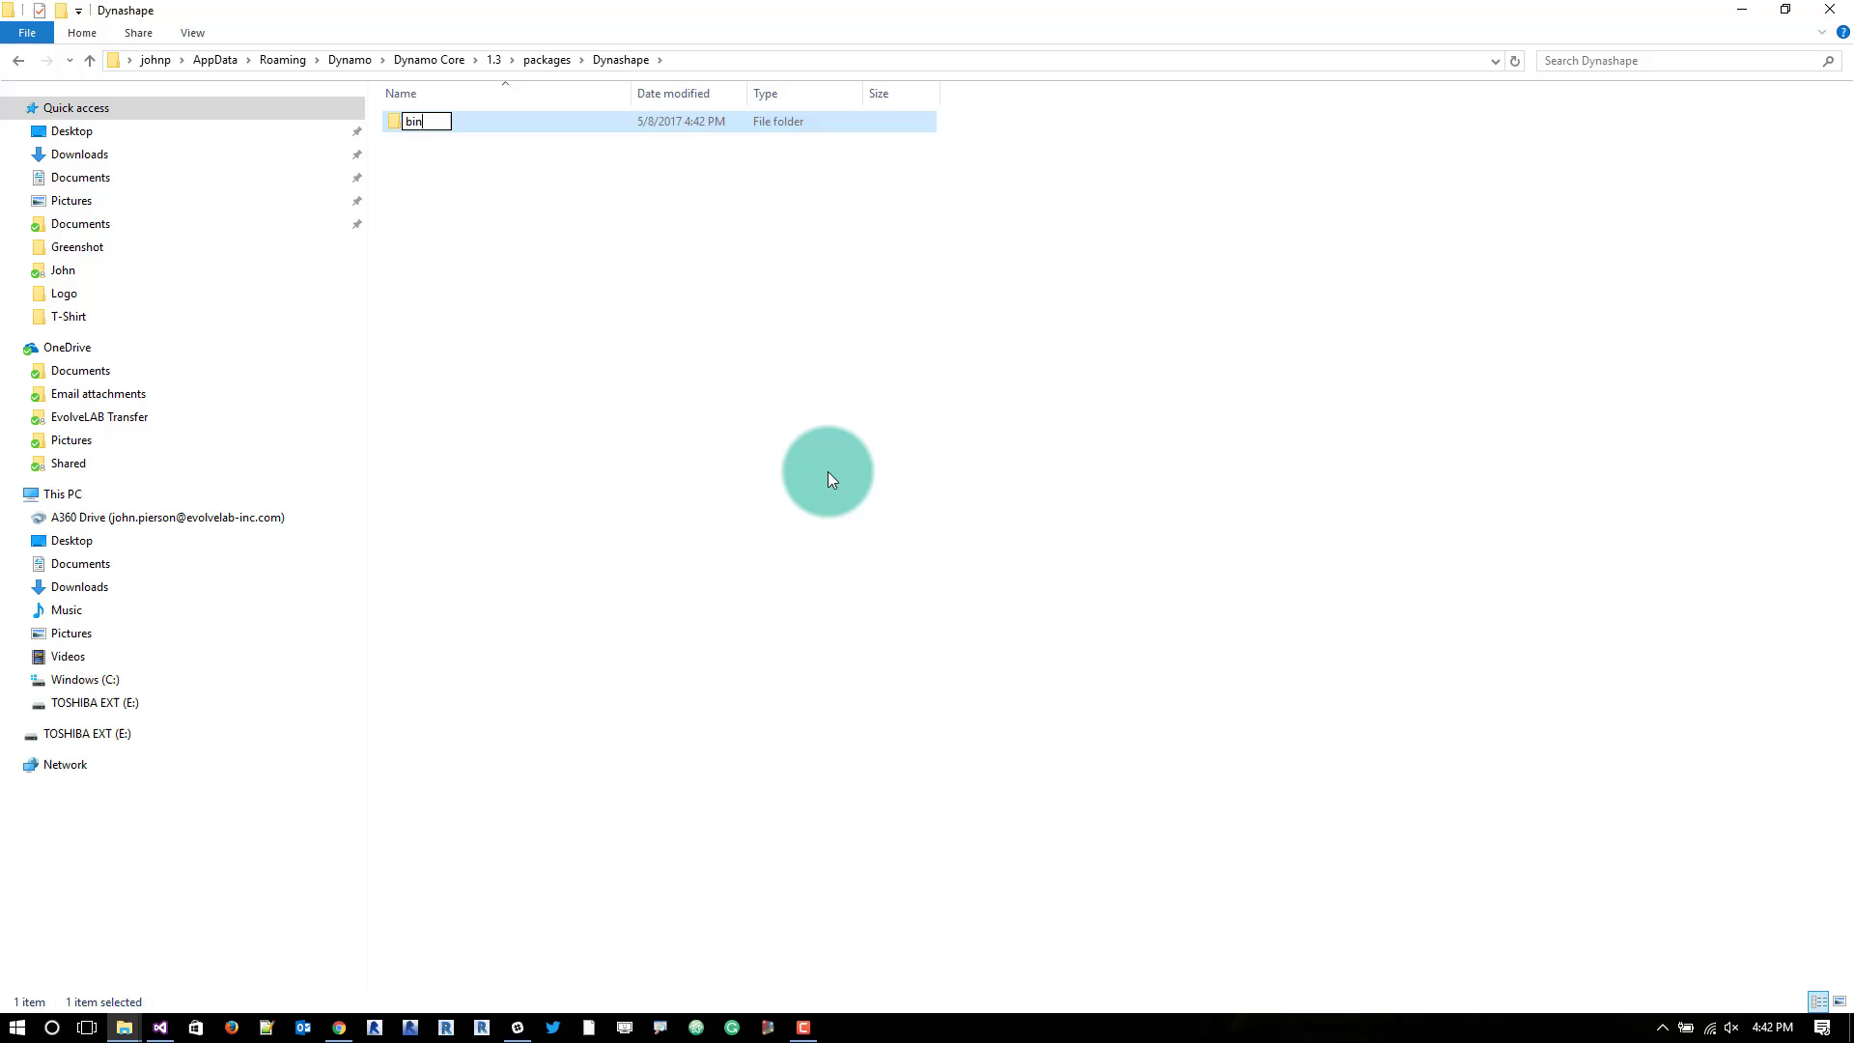
{"action": "right_click", "coordinate": [828, 469]}
{"action": "mouse_move", "coordinate": [875, 703]}
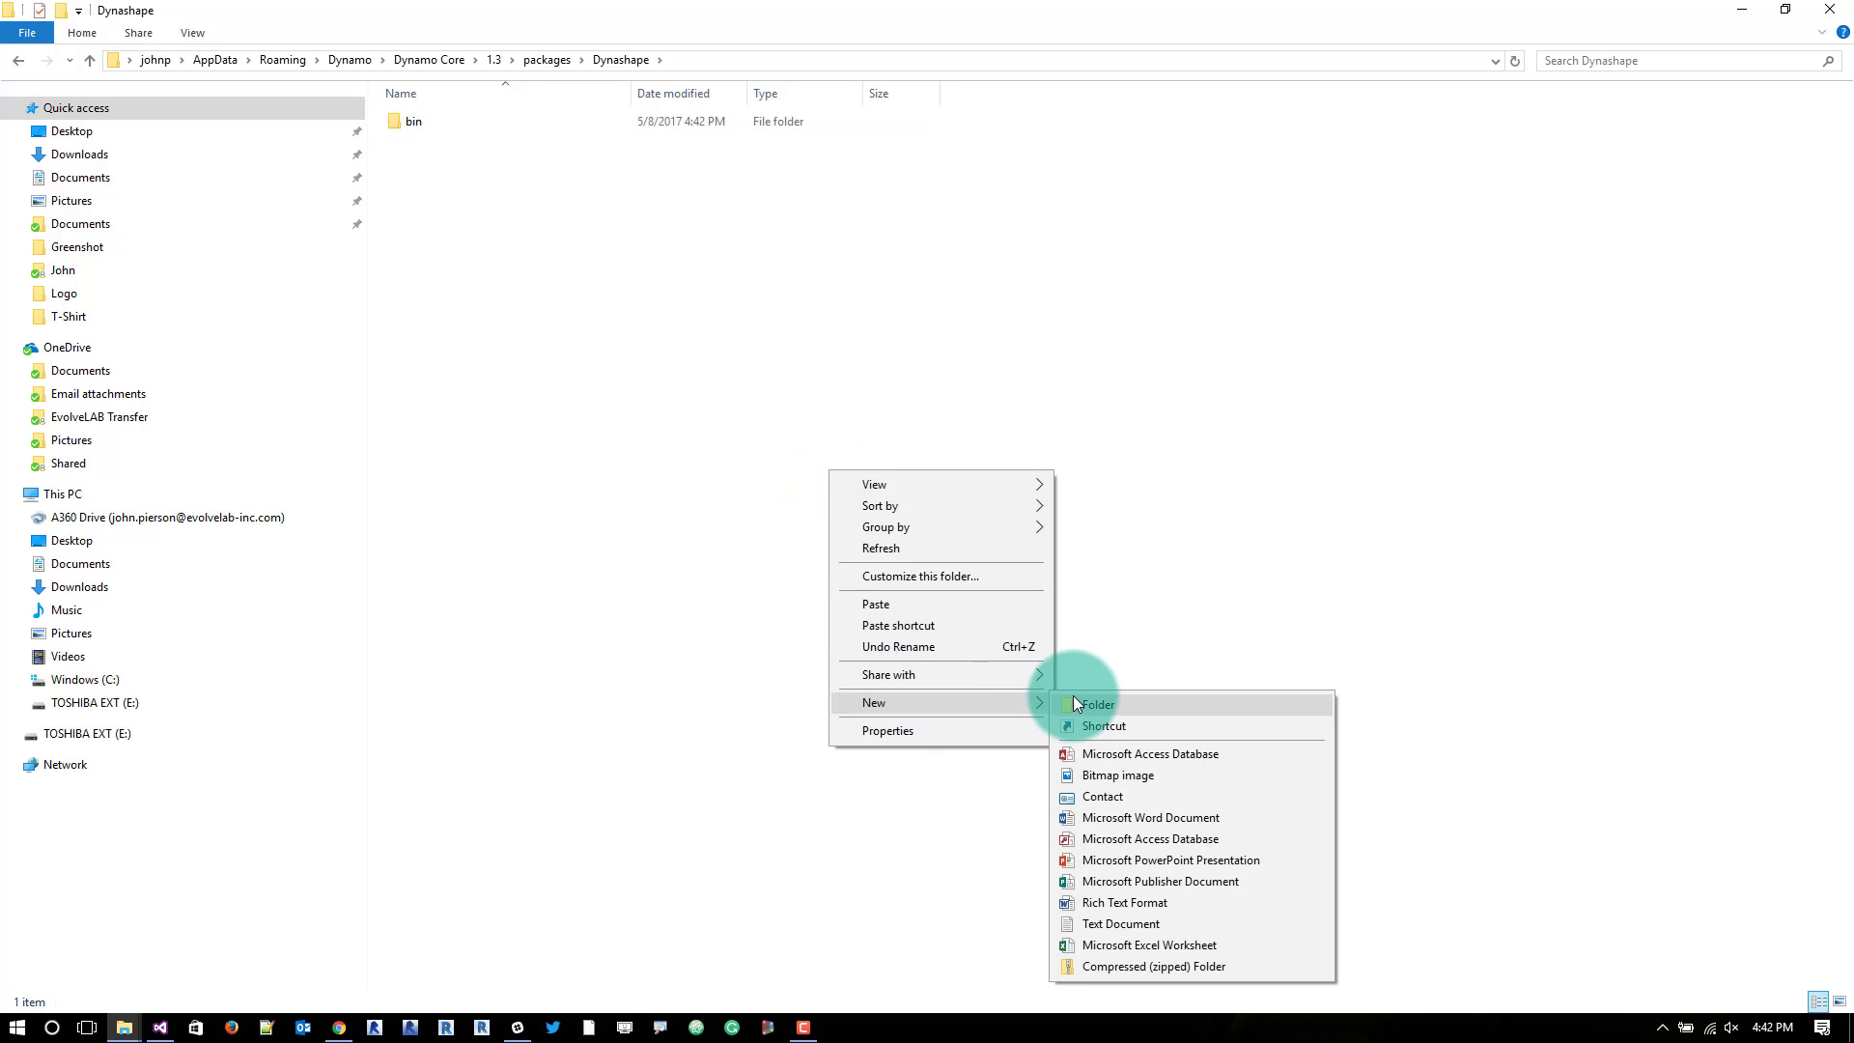
{"action": "left_click", "coordinate": [1072, 695]}
{"action": "type", "text": "dyf"}
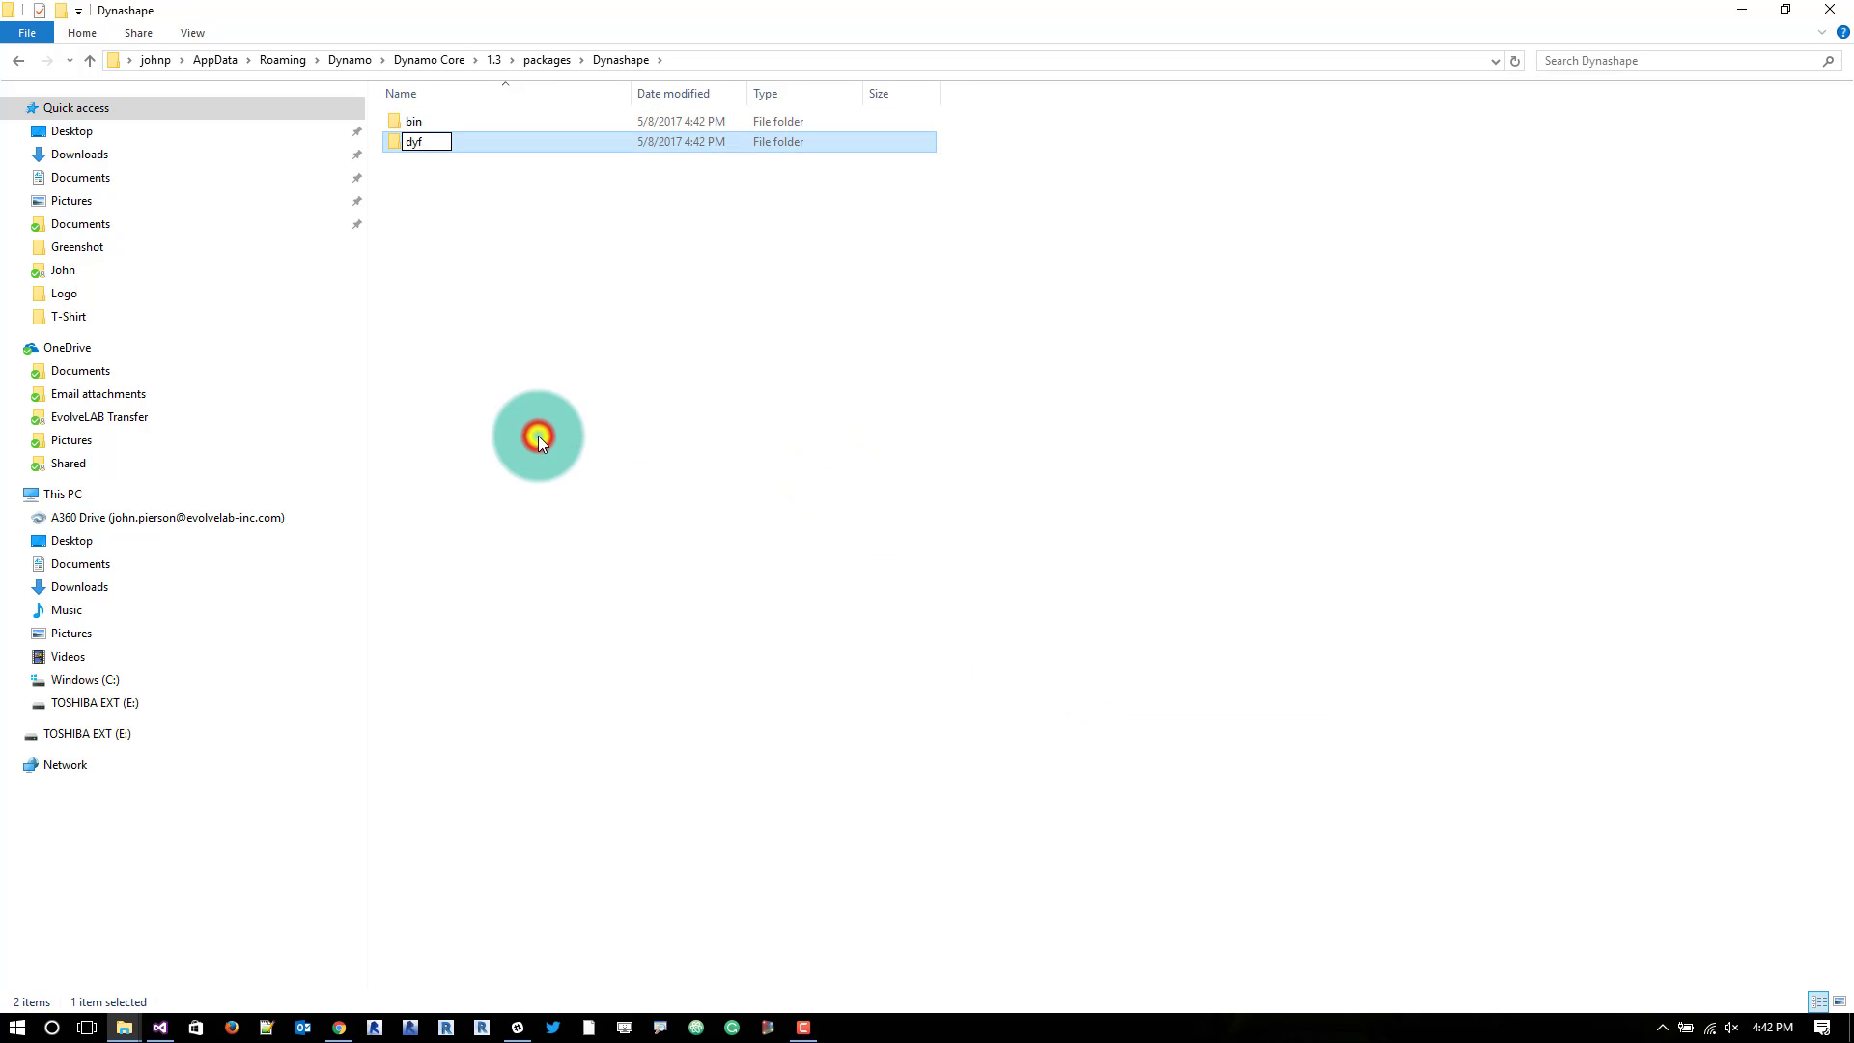
{"action": "right_click", "coordinate": [537, 437]}
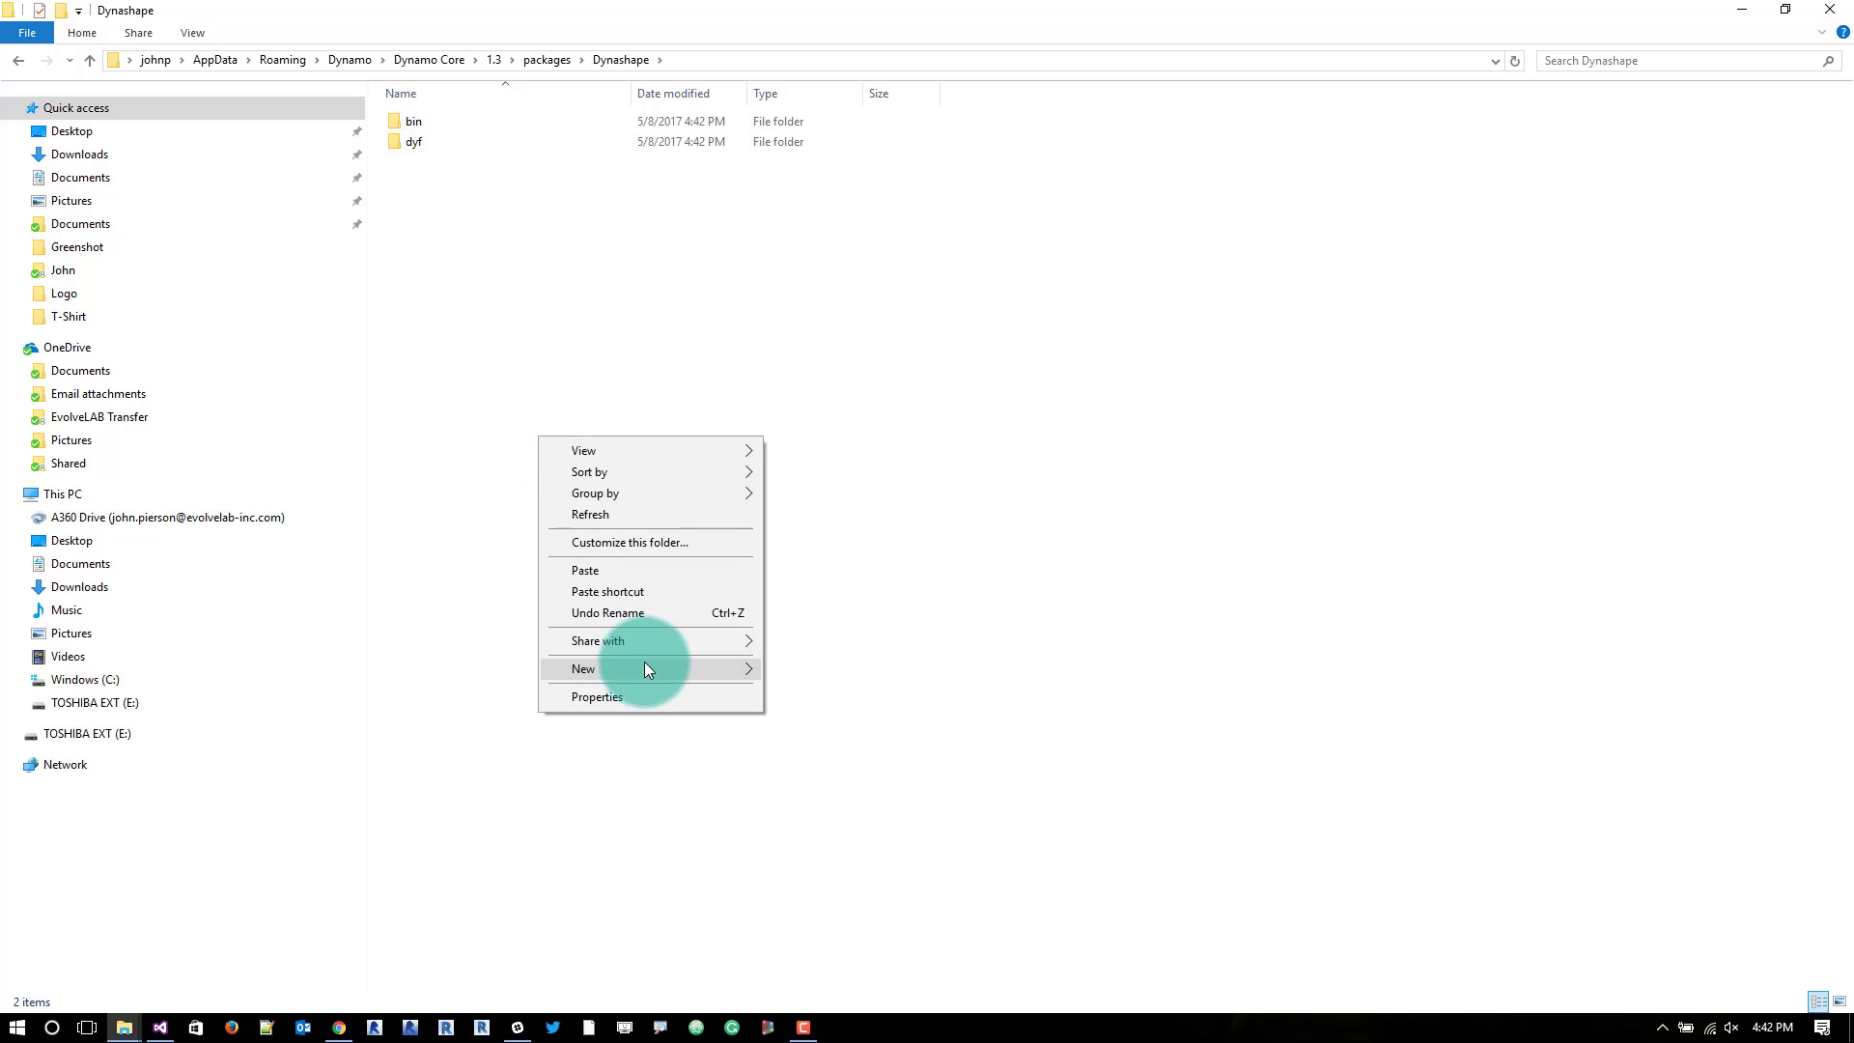
{"action": "mouse_move", "coordinate": [651, 668]}
{"action": "left_click", "coordinate": [808, 659]}
{"action": "type", "text": "extra"}
{"action": "left_click", "coordinate": [773, 474]}
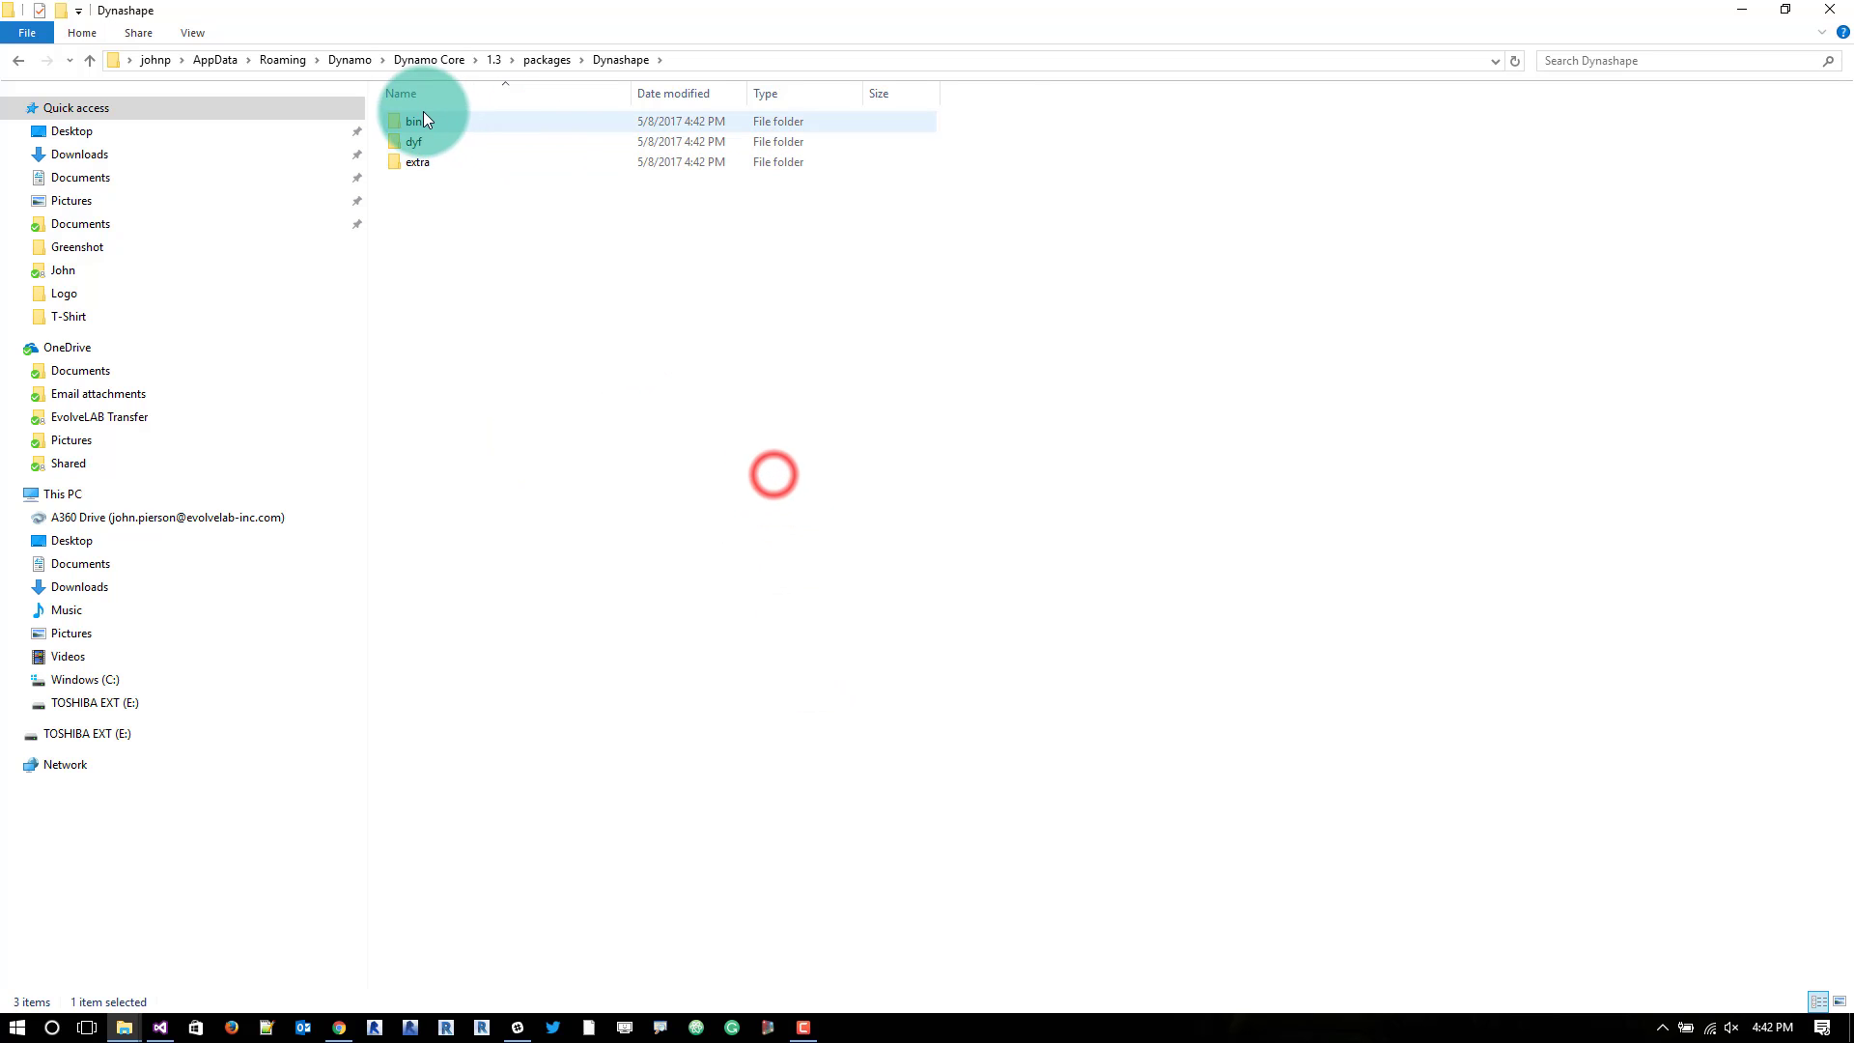
{"action": "double_click", "coordinate": [422, 115]}
Paste the two DLLs into bin, then open DynaShape-master\ManifestFiles in the other window
{"action": "key", "text": "ctrl+v"}
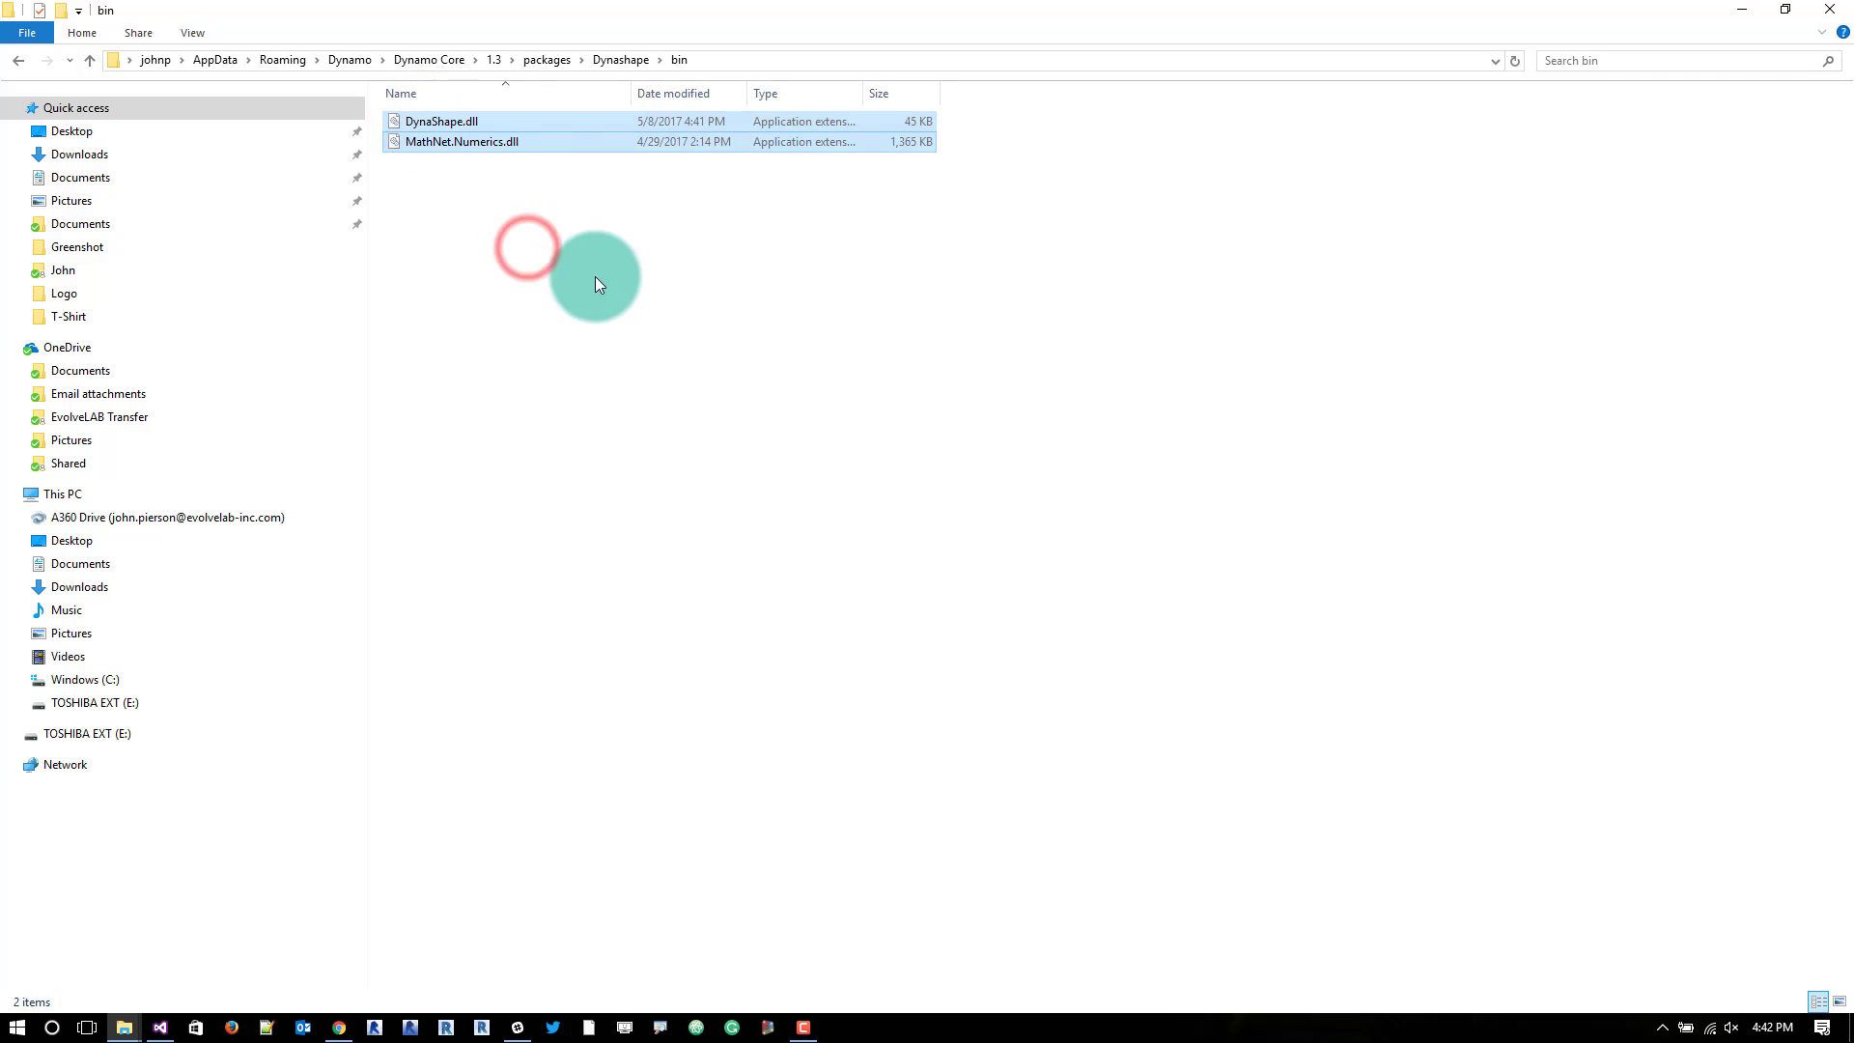
{"action": "left_click", "coordinate": [673, 249]}
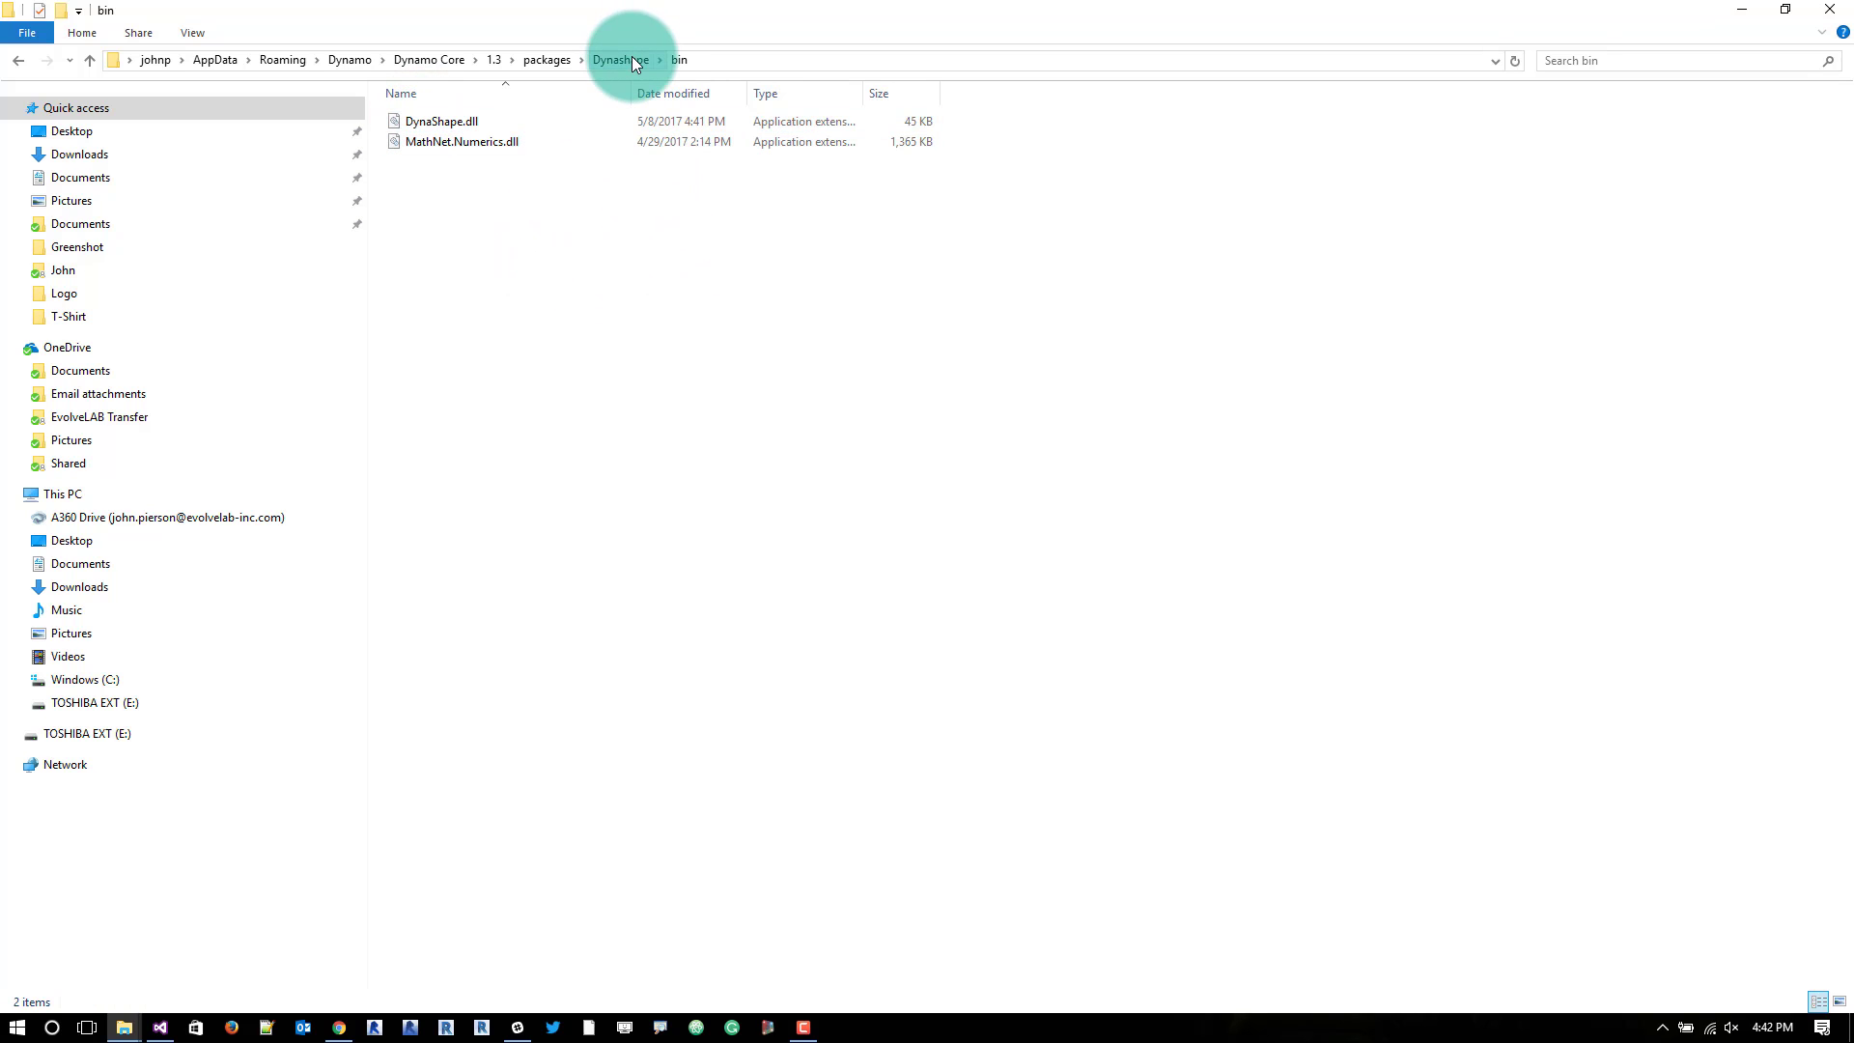
{"action": "mouse_move", "coordinate": [122, 1026]}
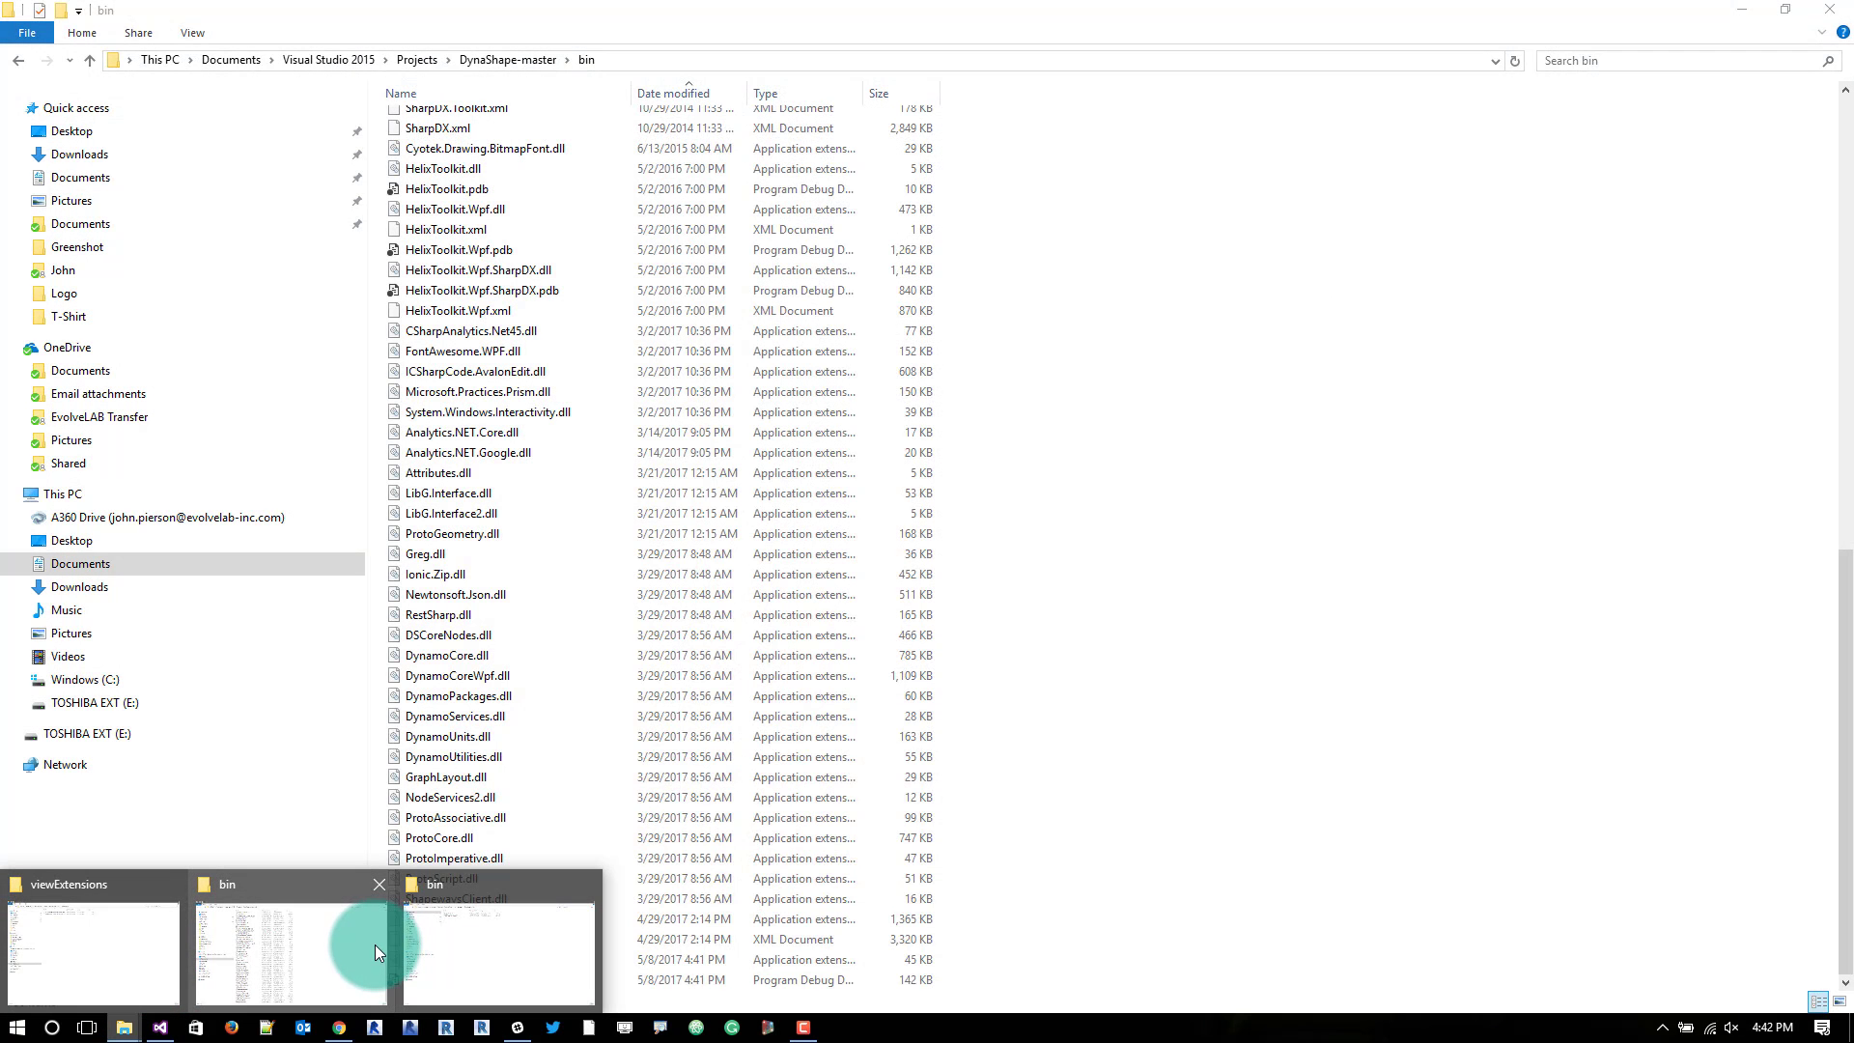
{"action": "left_click", "coordinate": [290, 949]}
{"action": "left_click", "coordinate": [508, 59]}
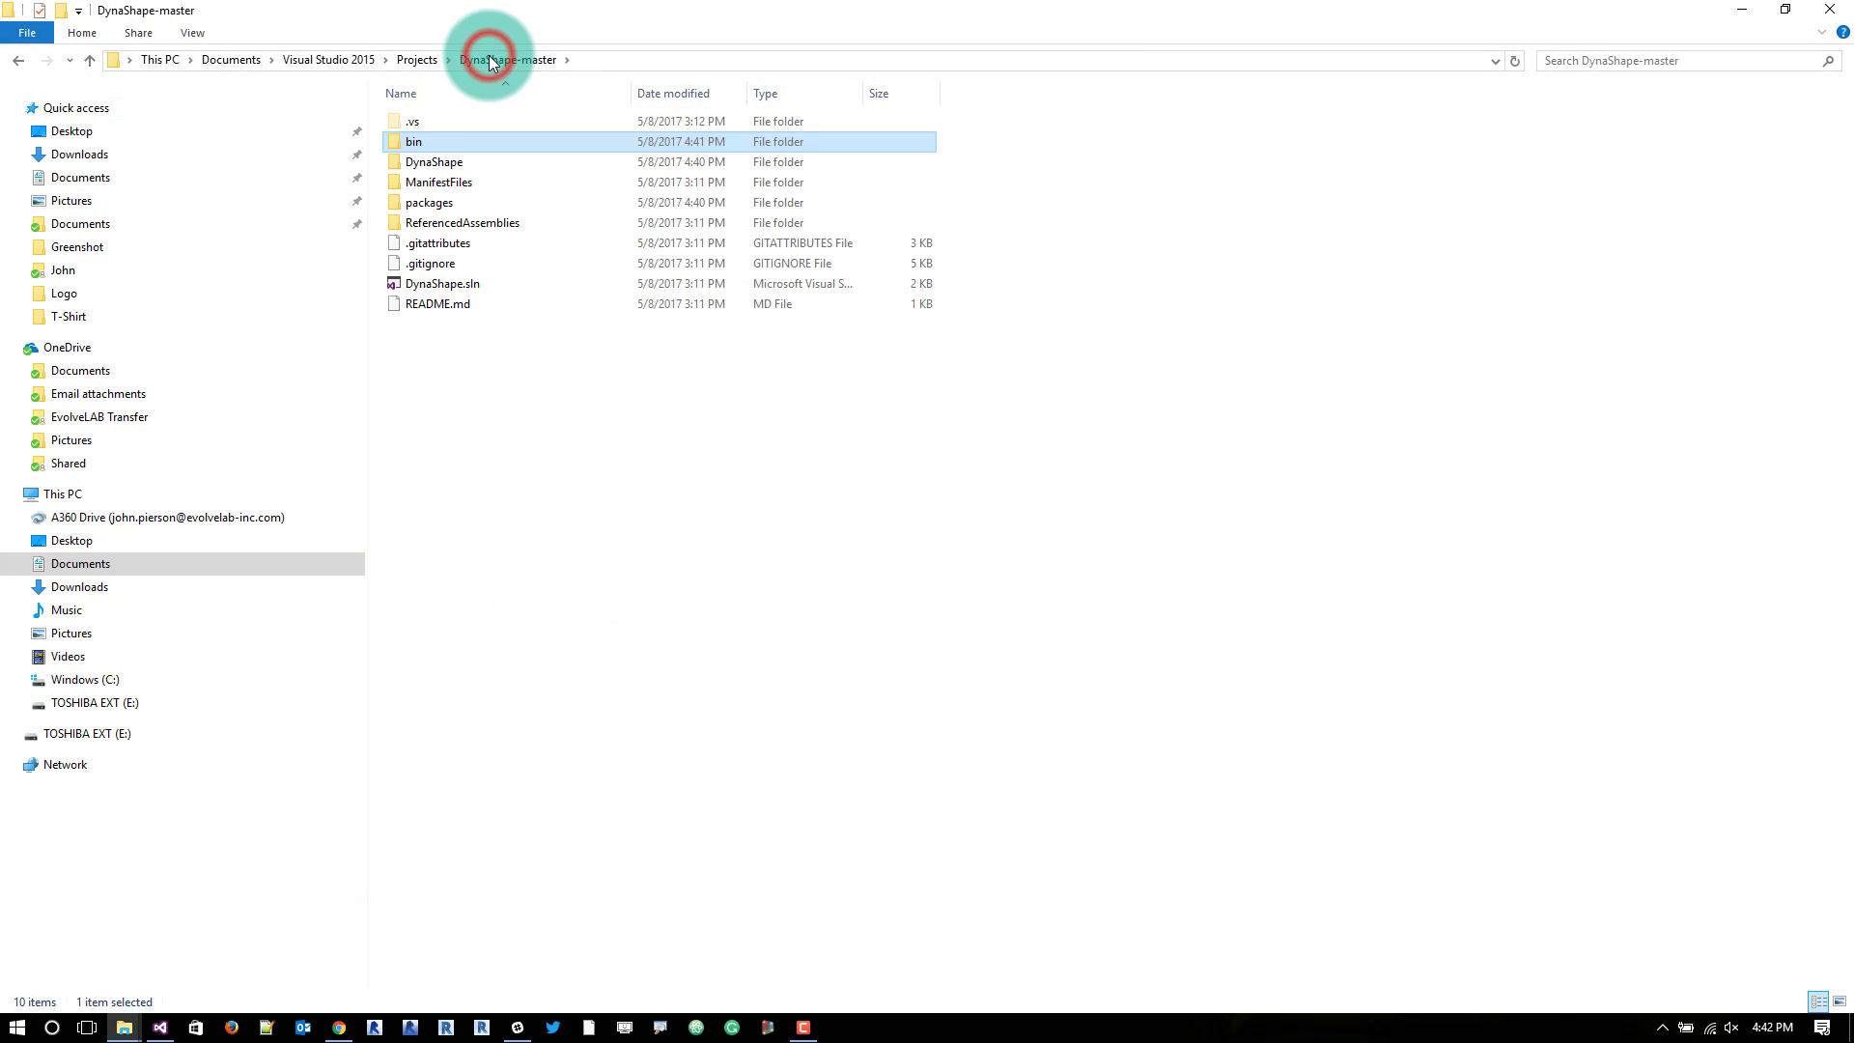
{"action": "double_click", "coordinate": [439, 182]}
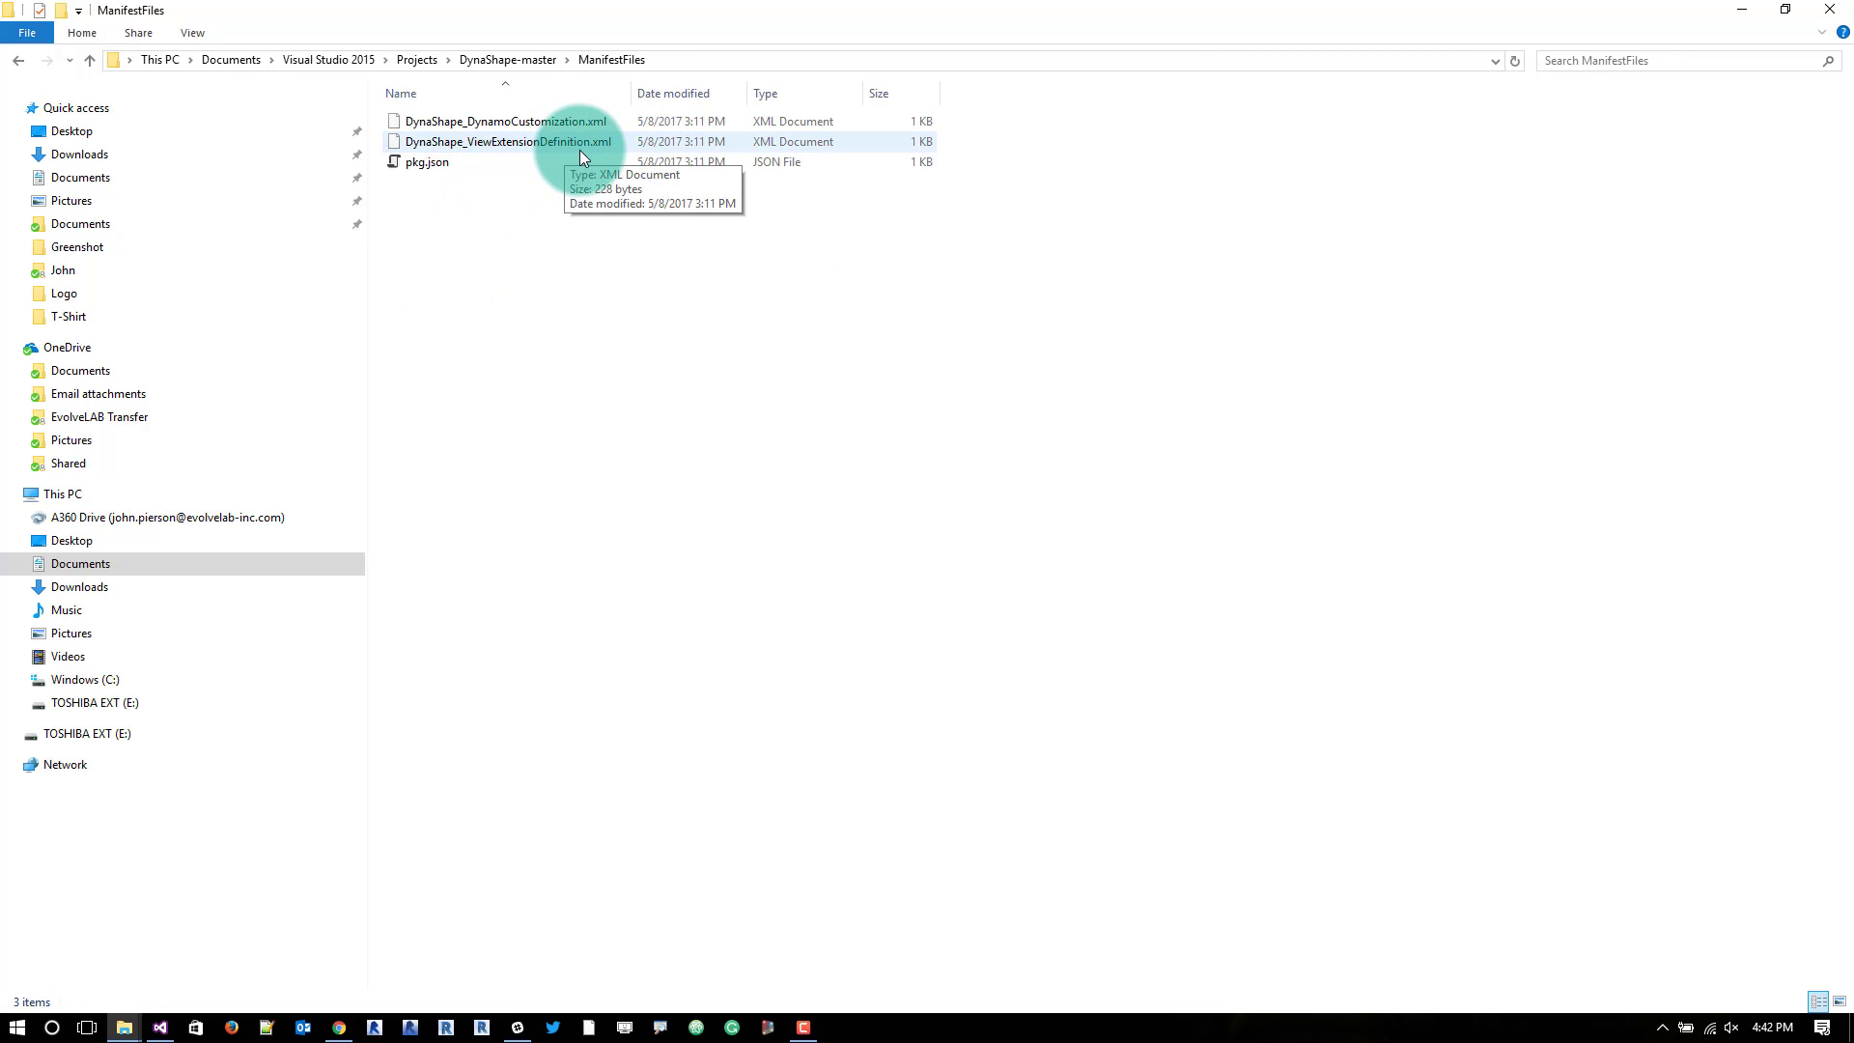
Copy pkg.json from ManifestFiles into the Dynashape package folder
{"action": "left_click", "coordinate": [512, 160]}
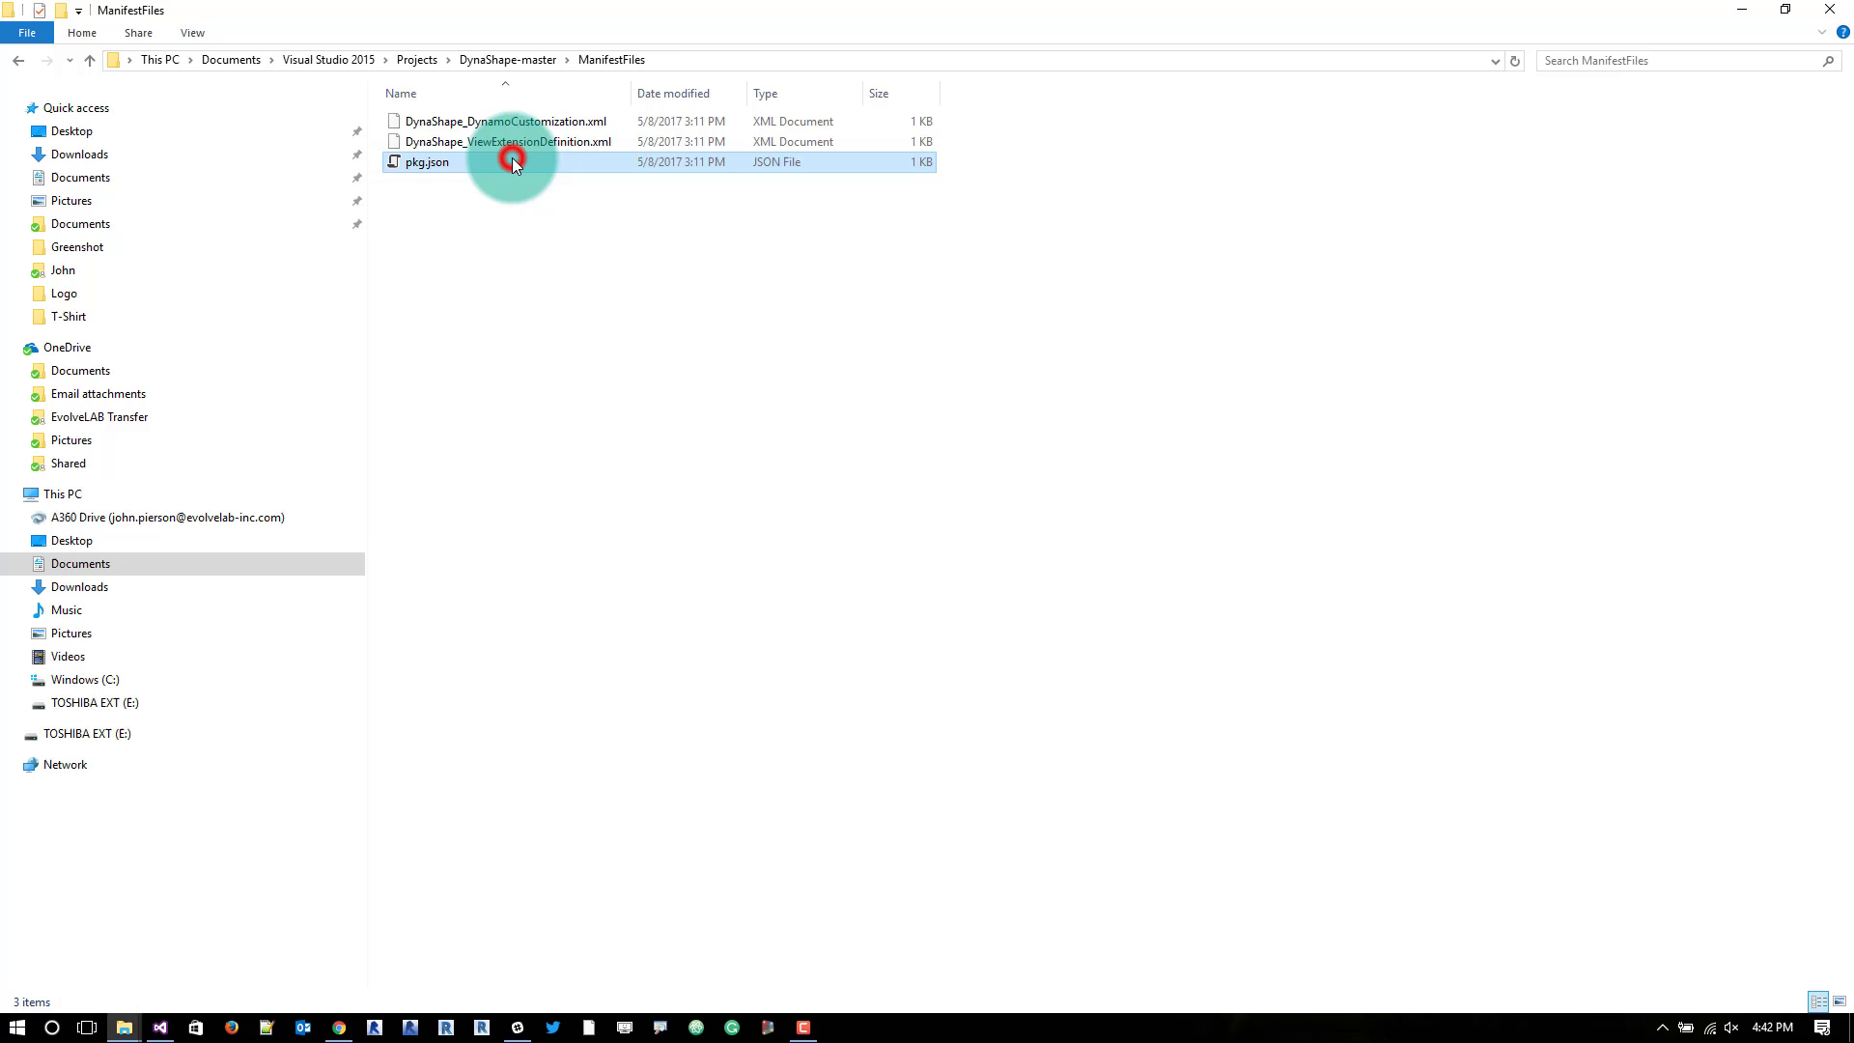
{"action": "left_click_drag", "start_coordinate": [624, 12], "coordinate": [1159, 396]}
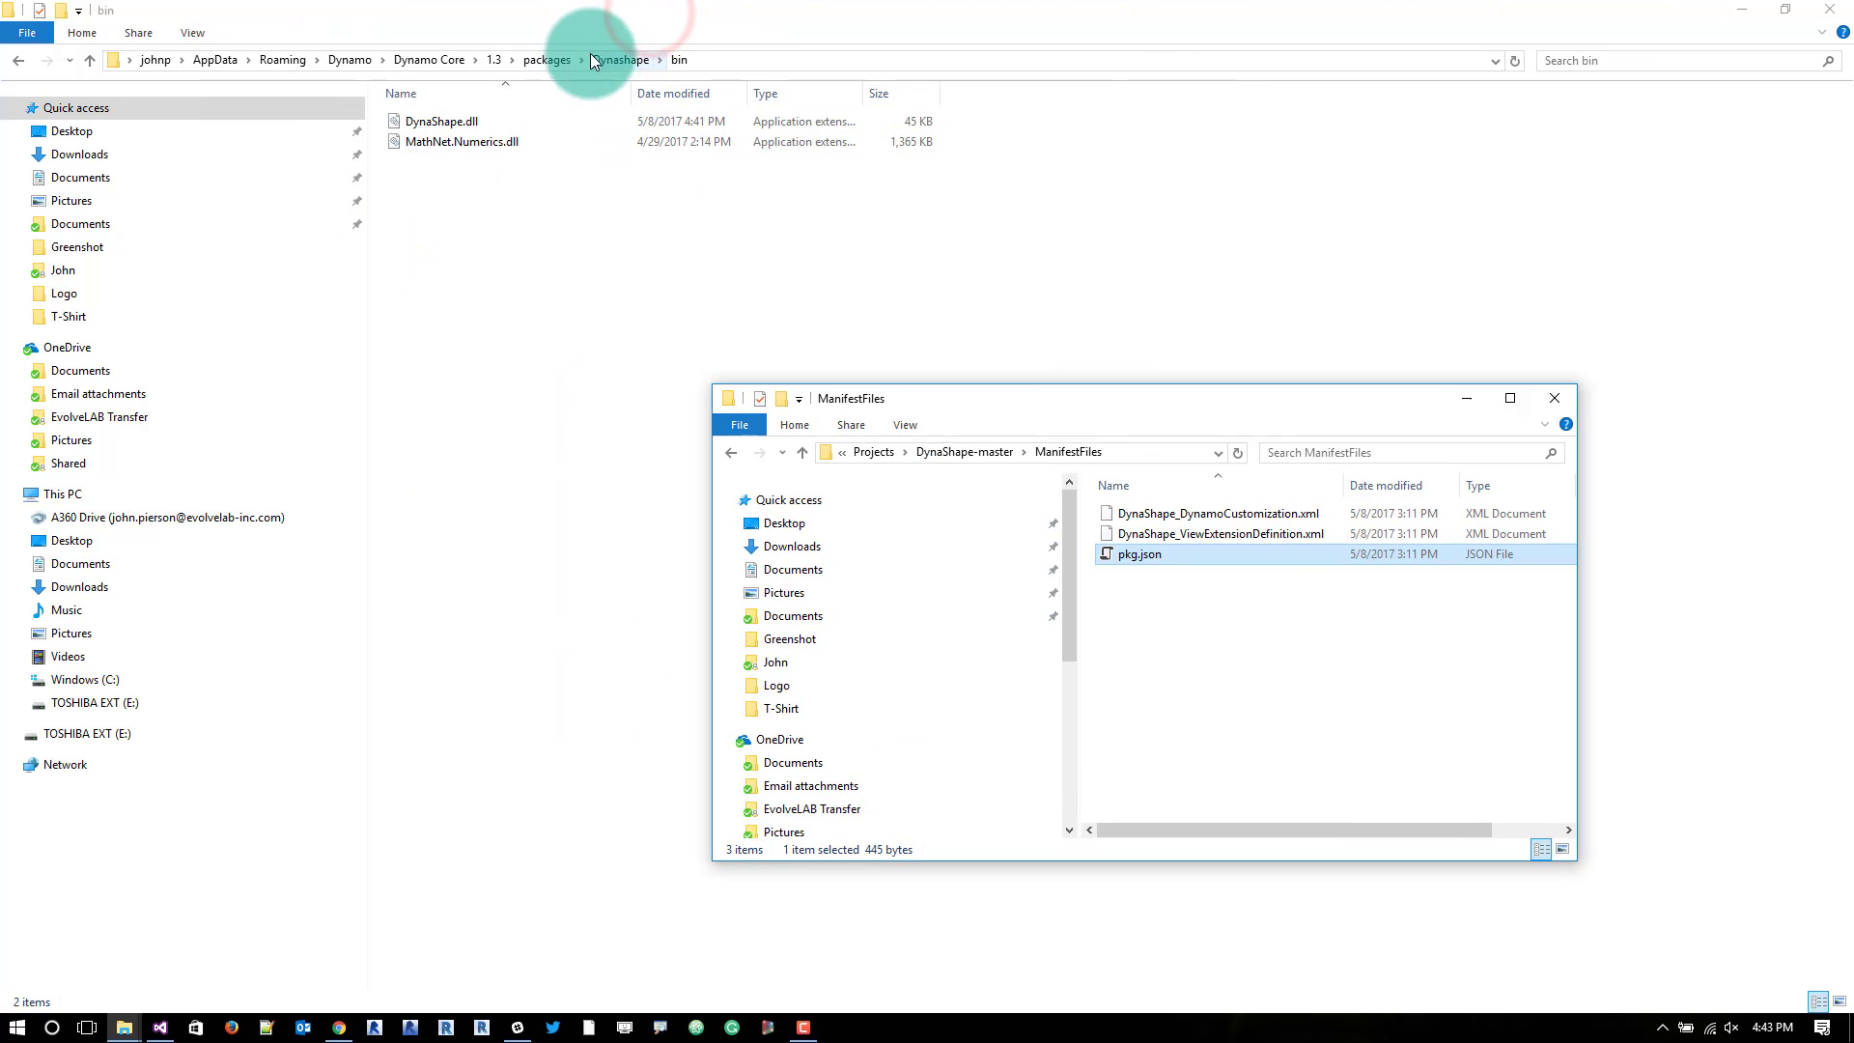
{"action": "left_click", "coordinate": [620, 60]}
{"action": "left_click", "coordinate": [427, 184]}
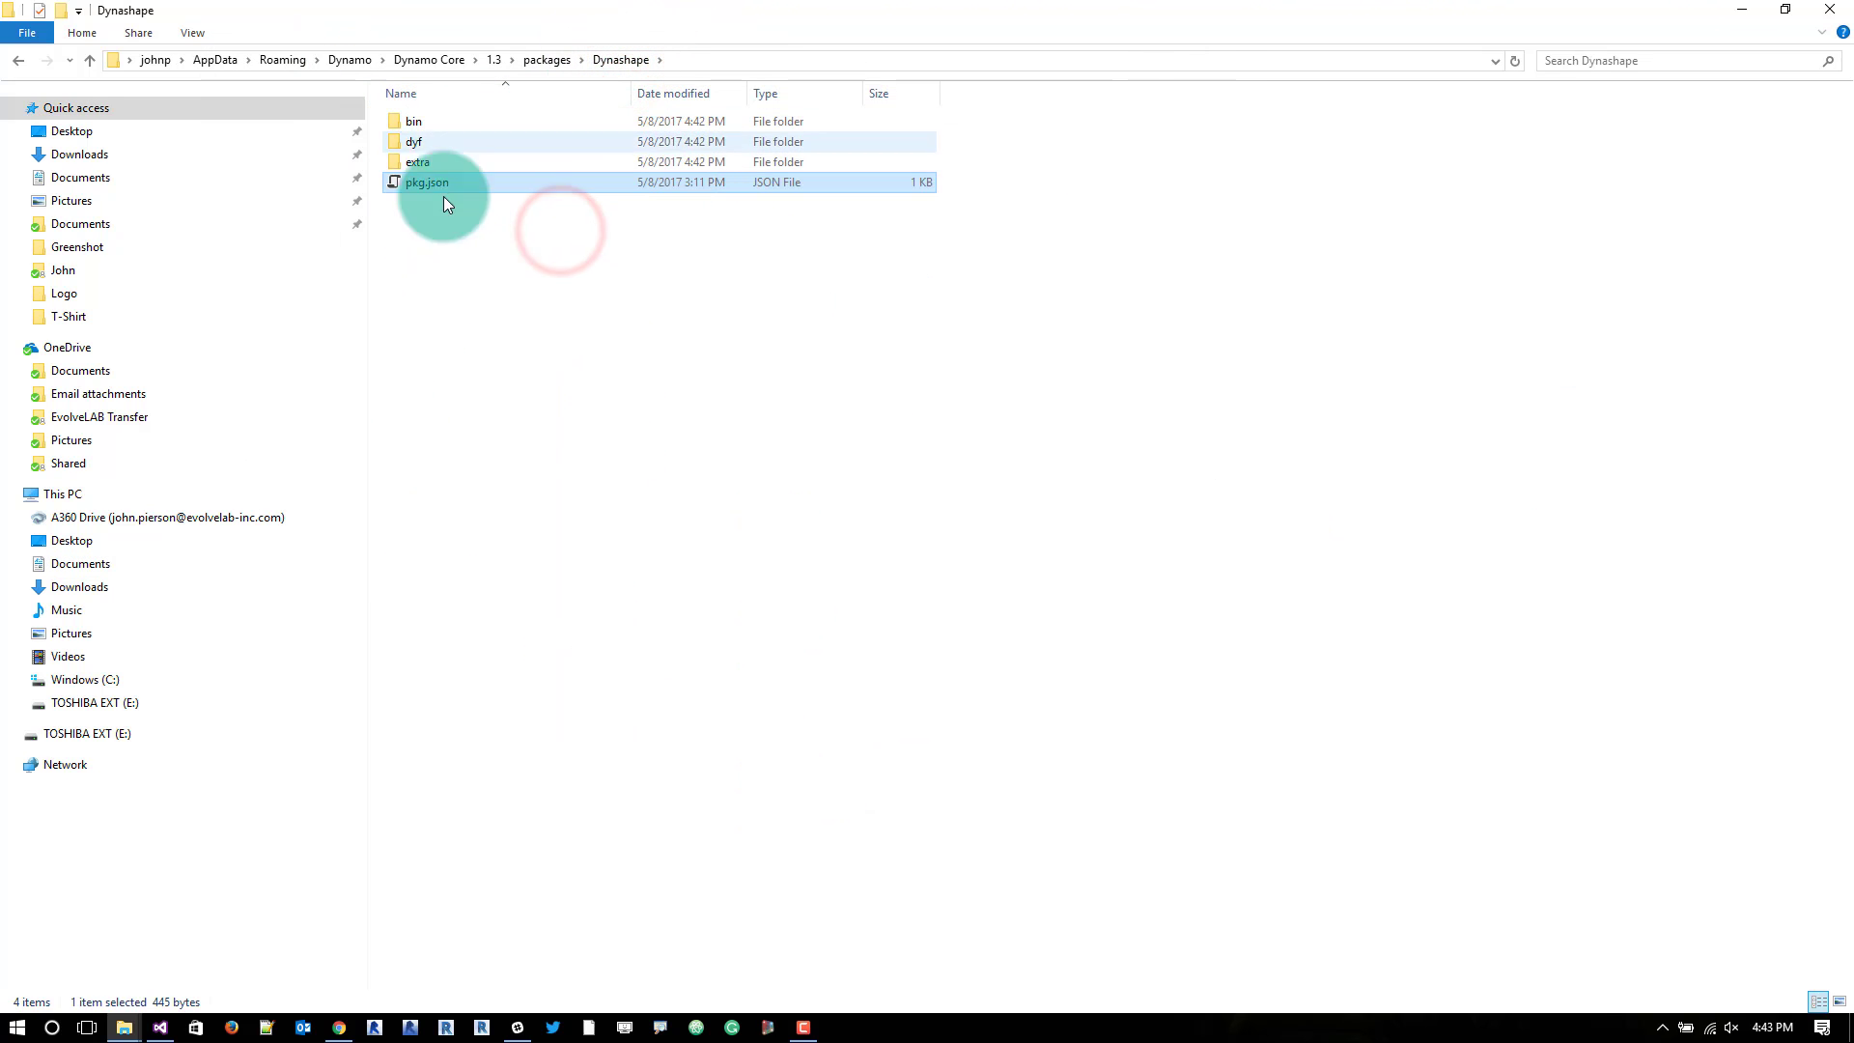
{"action": "left_click", "coordinate": [557, 290]}
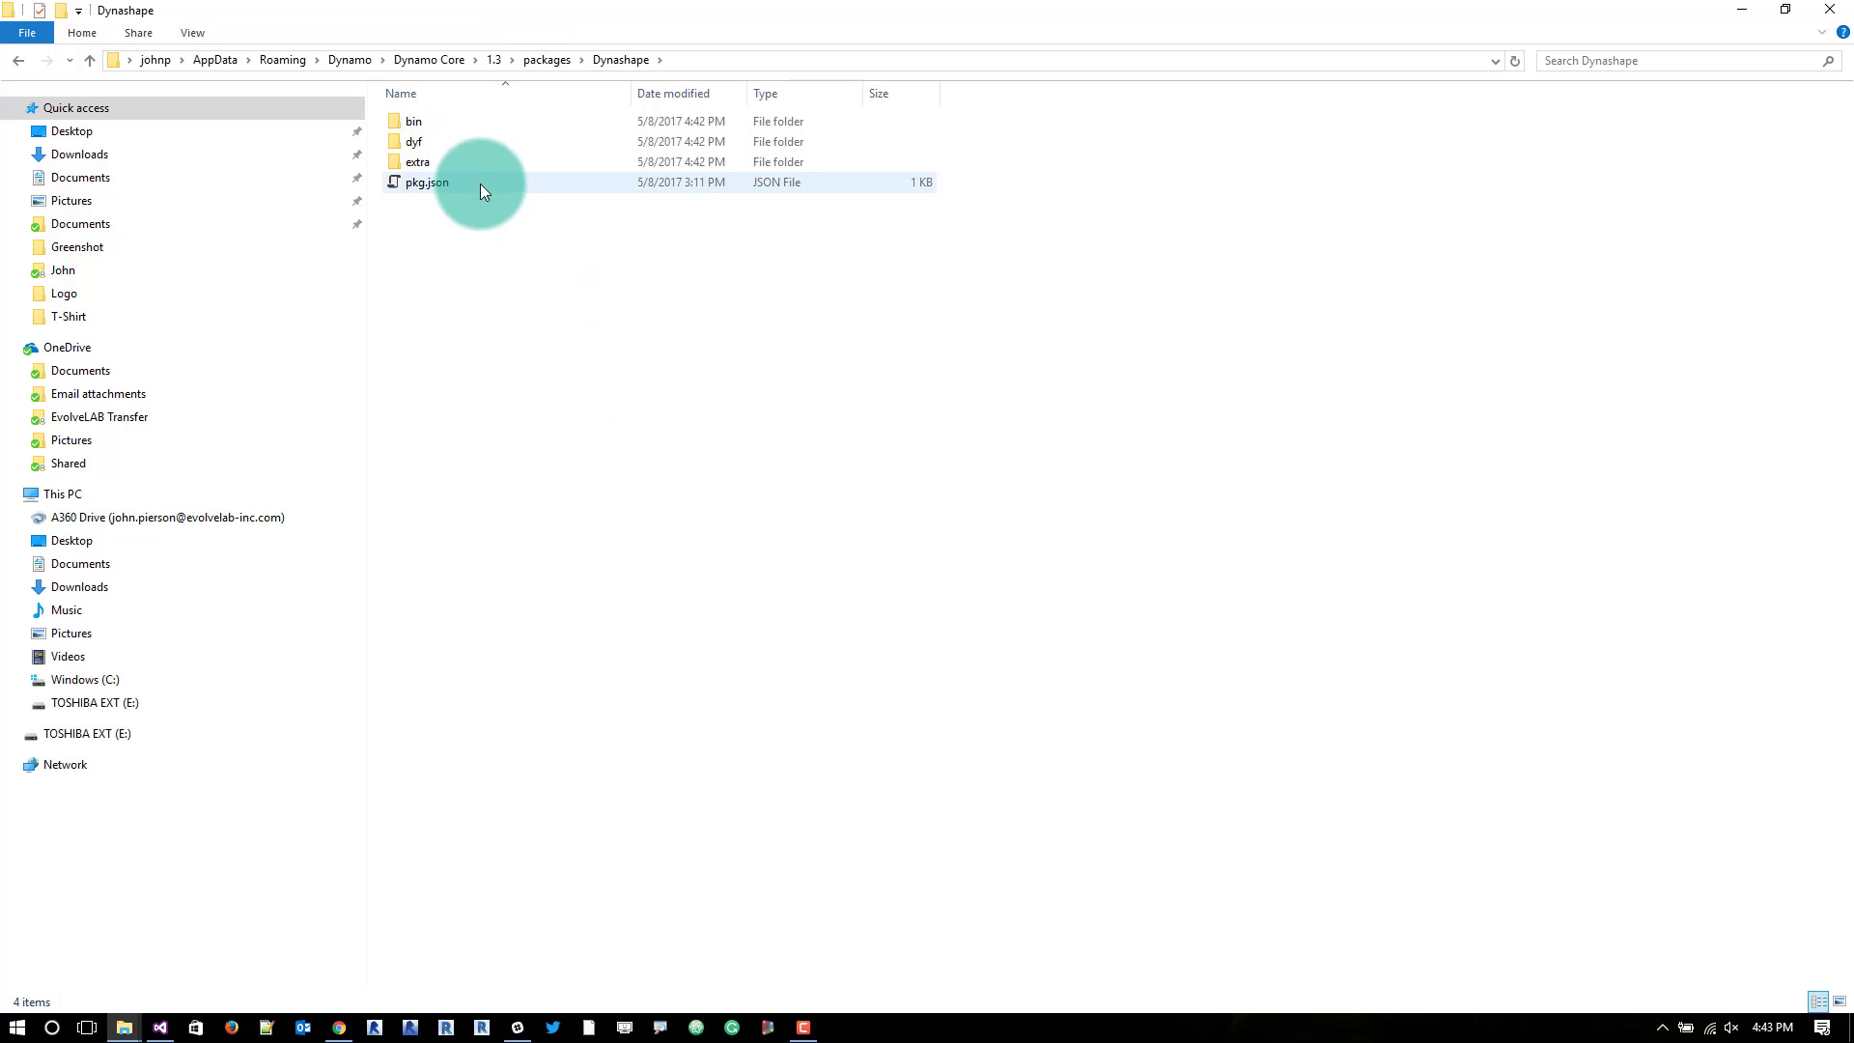
Drag DynaShape_DynamoCustomization.xml into Dynashape\bin, then open the Flux package folder
{"action": "double_click", "coordinate": [462, 129]}
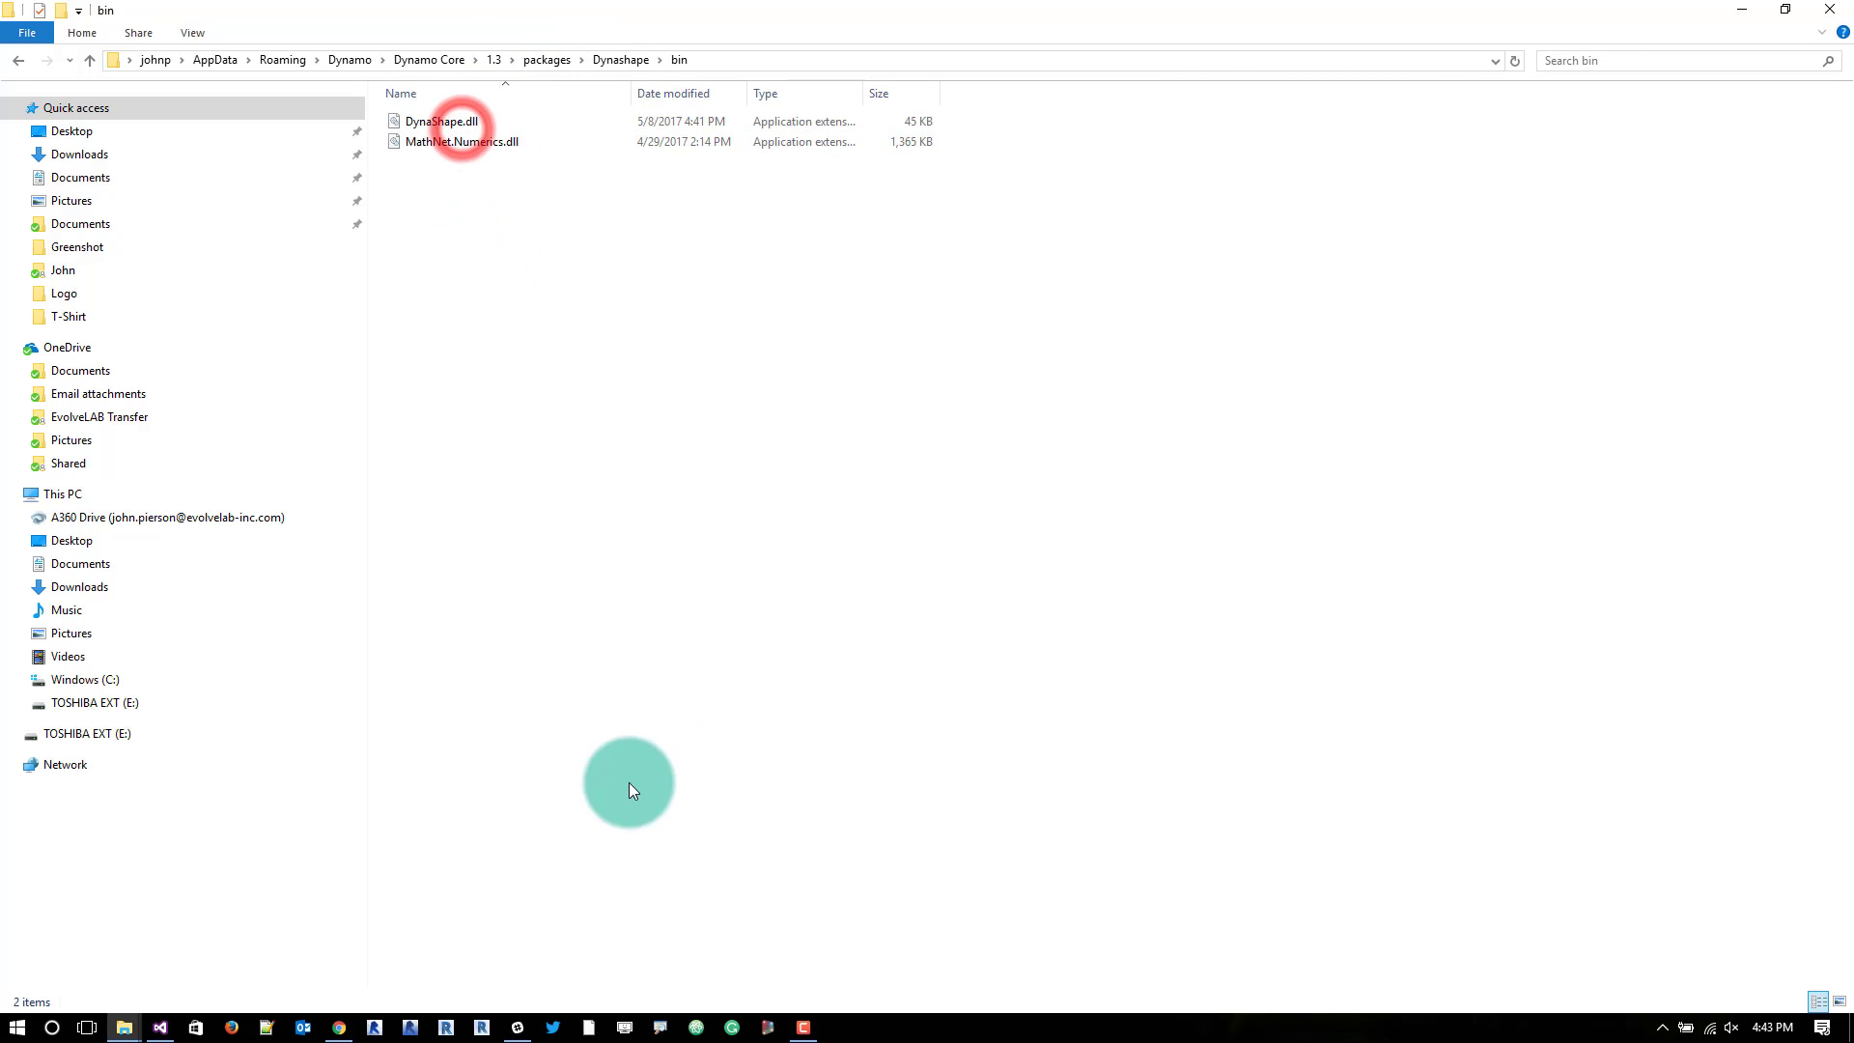
{"action": "left_click", "coordinate": [124, 1027]}
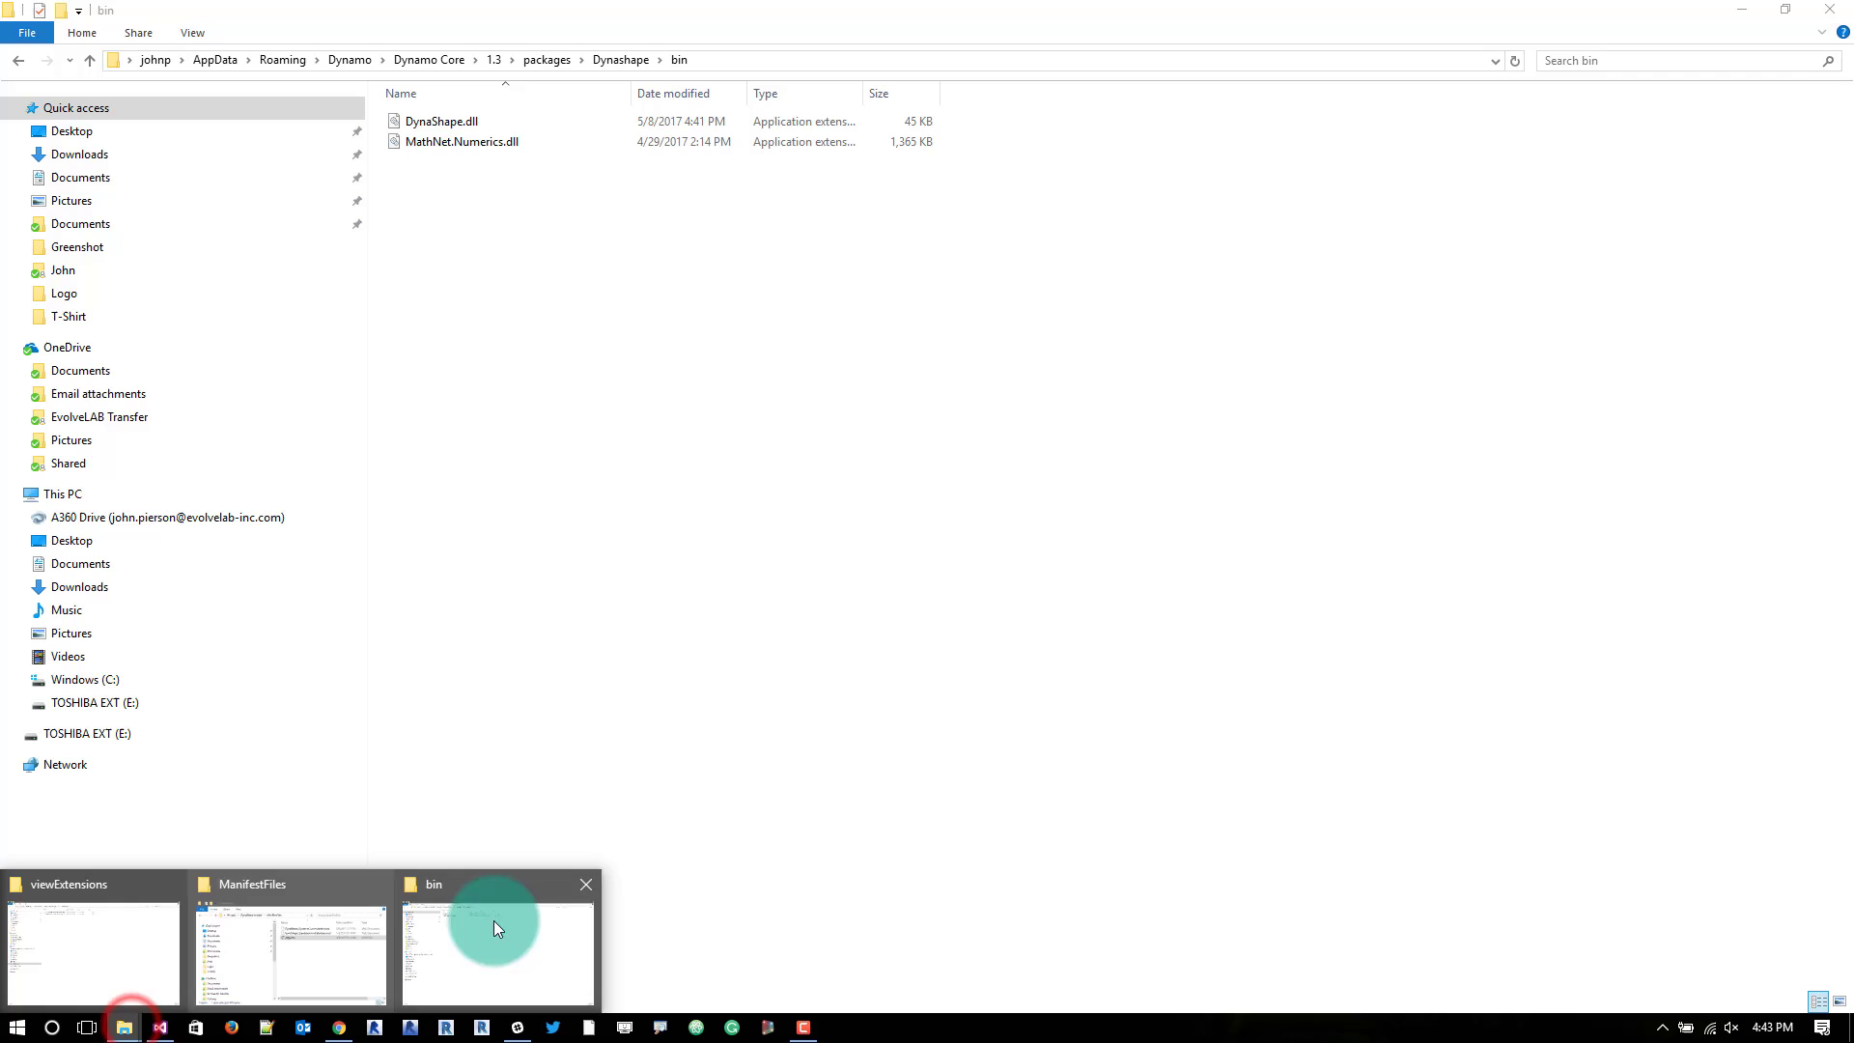
{"action": "left_click", "coordinate": [290, 948]}
{"action": "left_click", "coordinate": [1220, 516]}
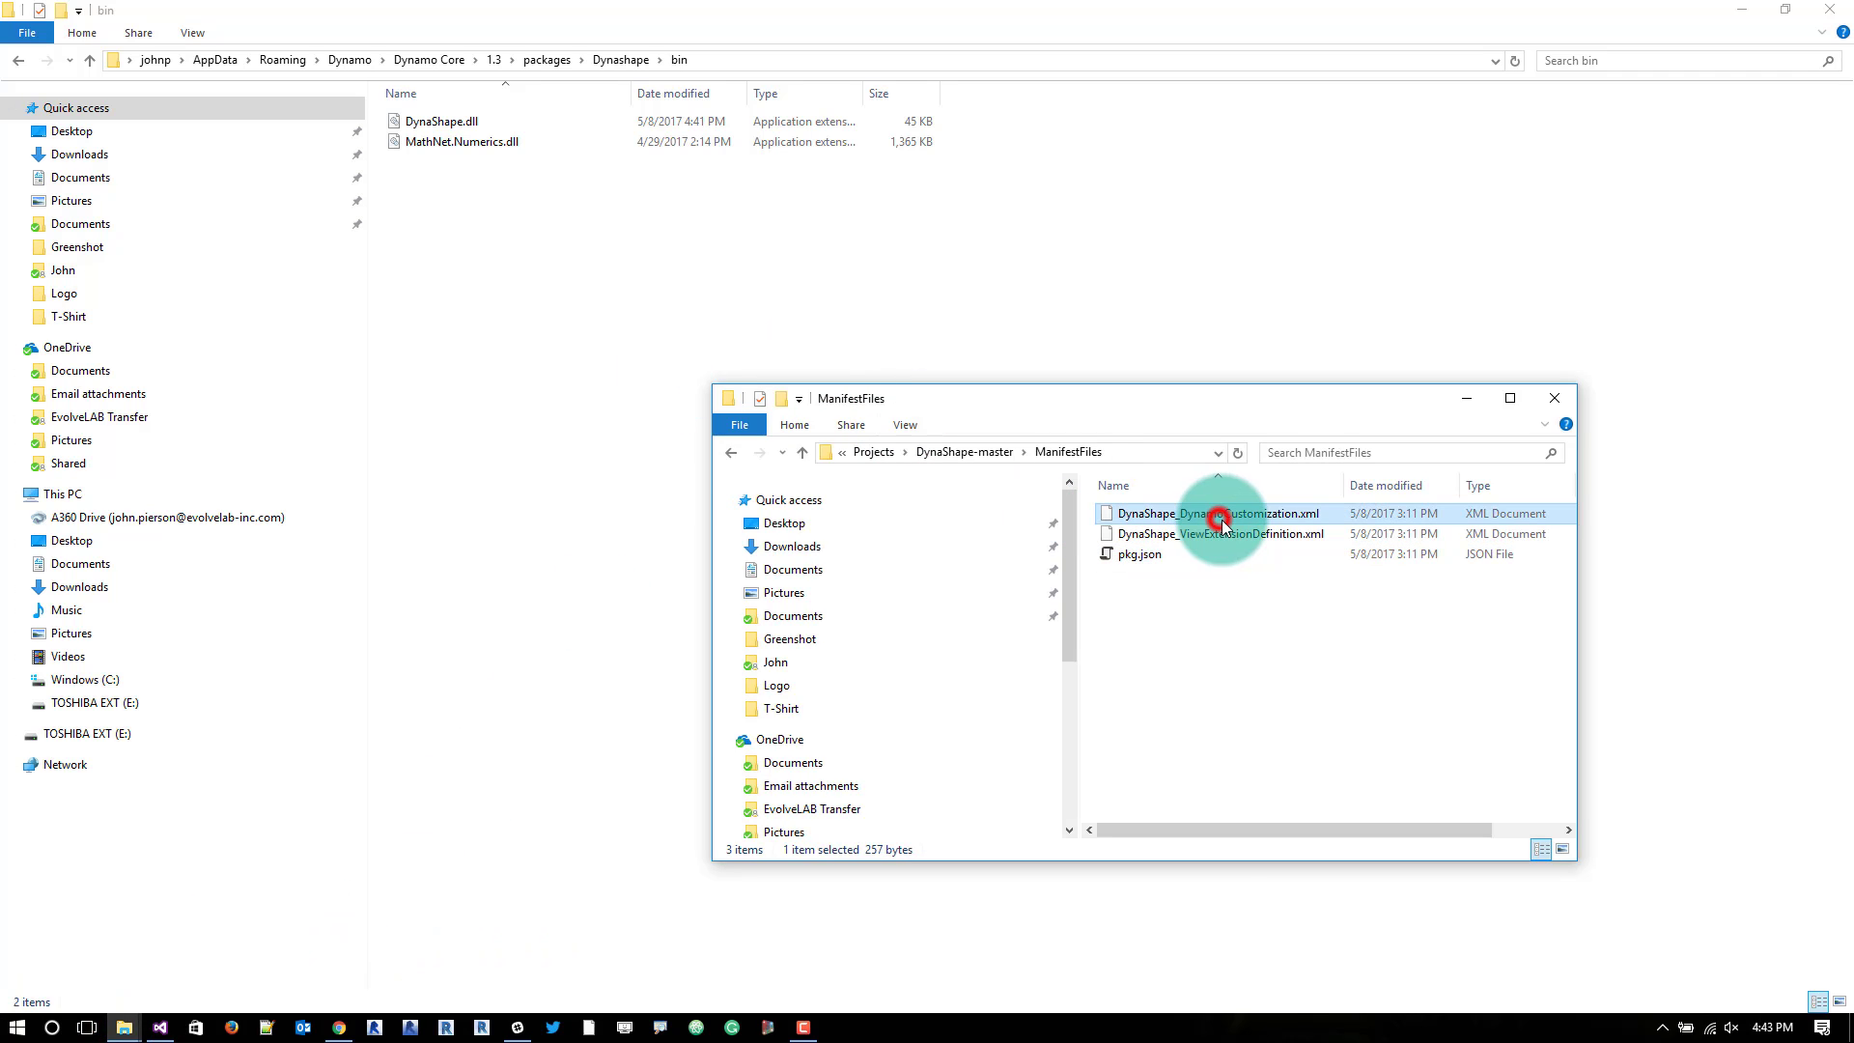
{"action": "left_click_drag", "start_coordinate": [1222, 518], "coordinate": [627, 210]}
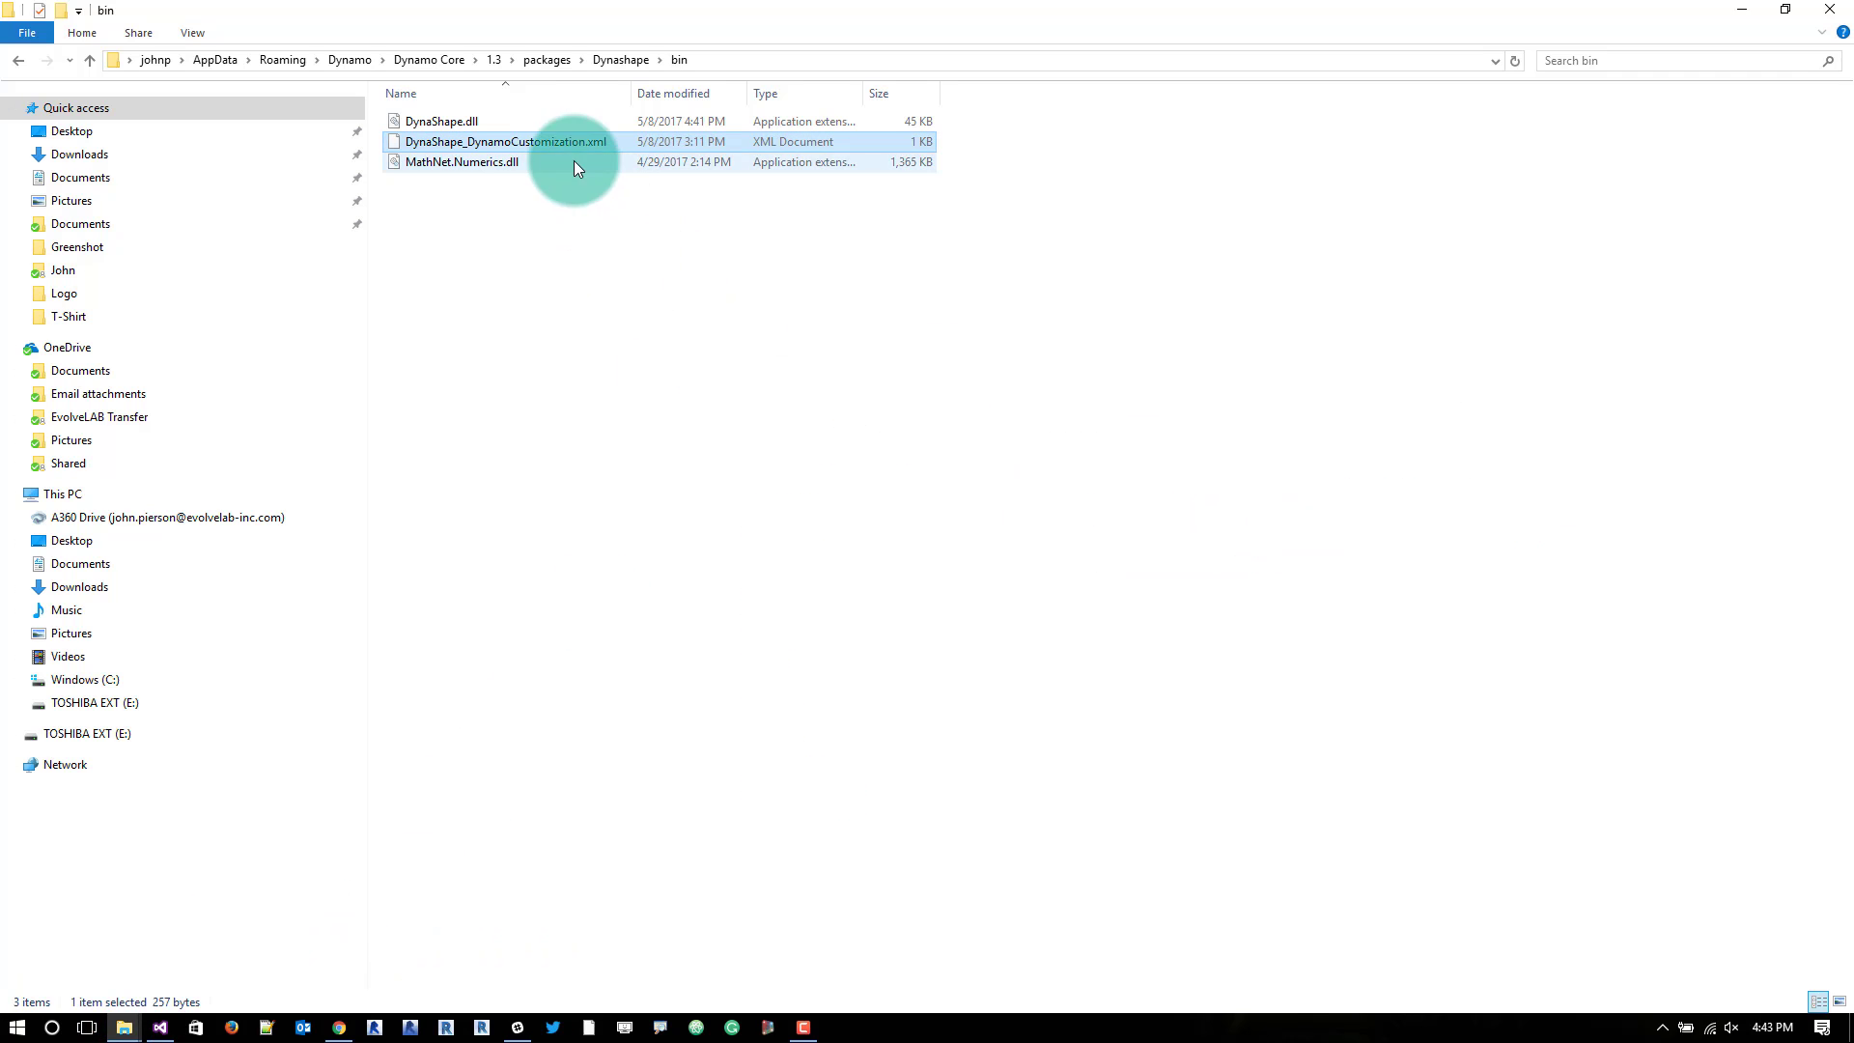
{"action": "left_click", "coordinate": [716, 256]}
{"action": "left_click", "coordinate": [545, 63]}
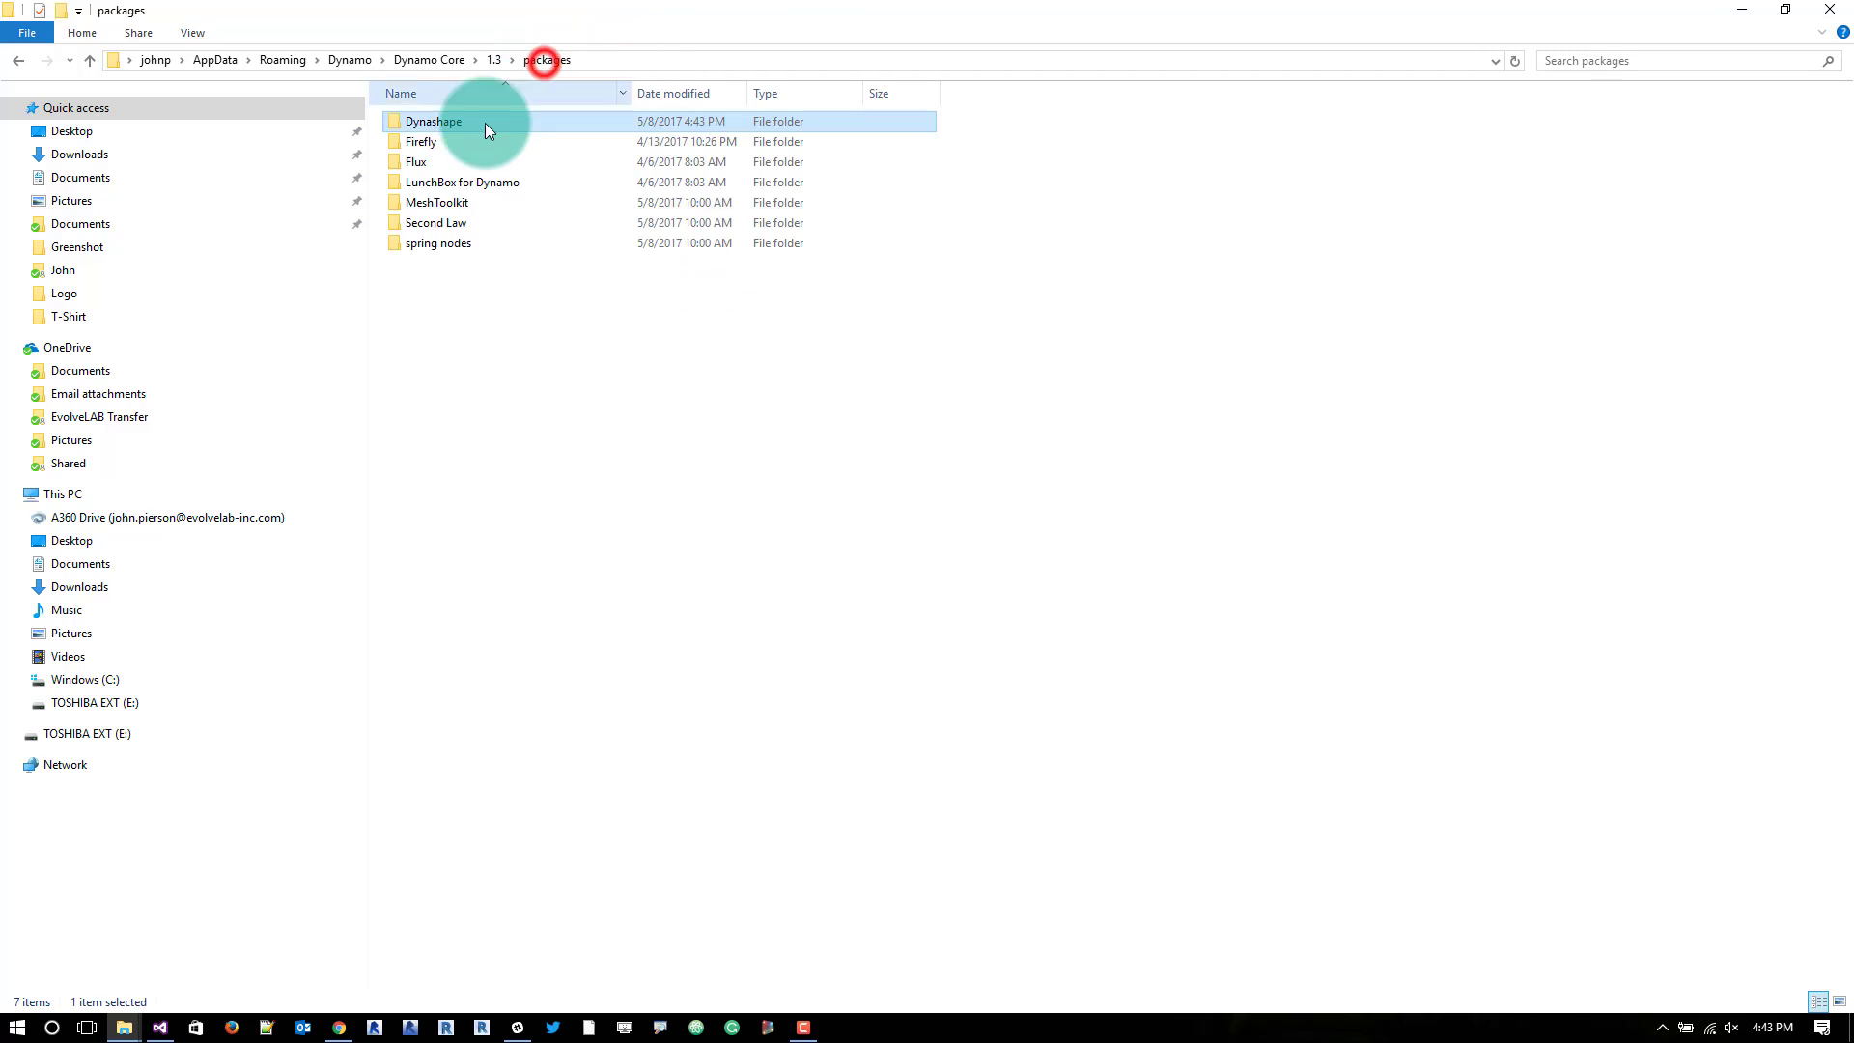
{"action": "double_click", "coordinate": [449, 158]}
Inspect the Beaker package's bin, extra and dyf folders under Dynamo Revit 1.3 packages
{"action": "left_click", "coordinate": [546, 60]}
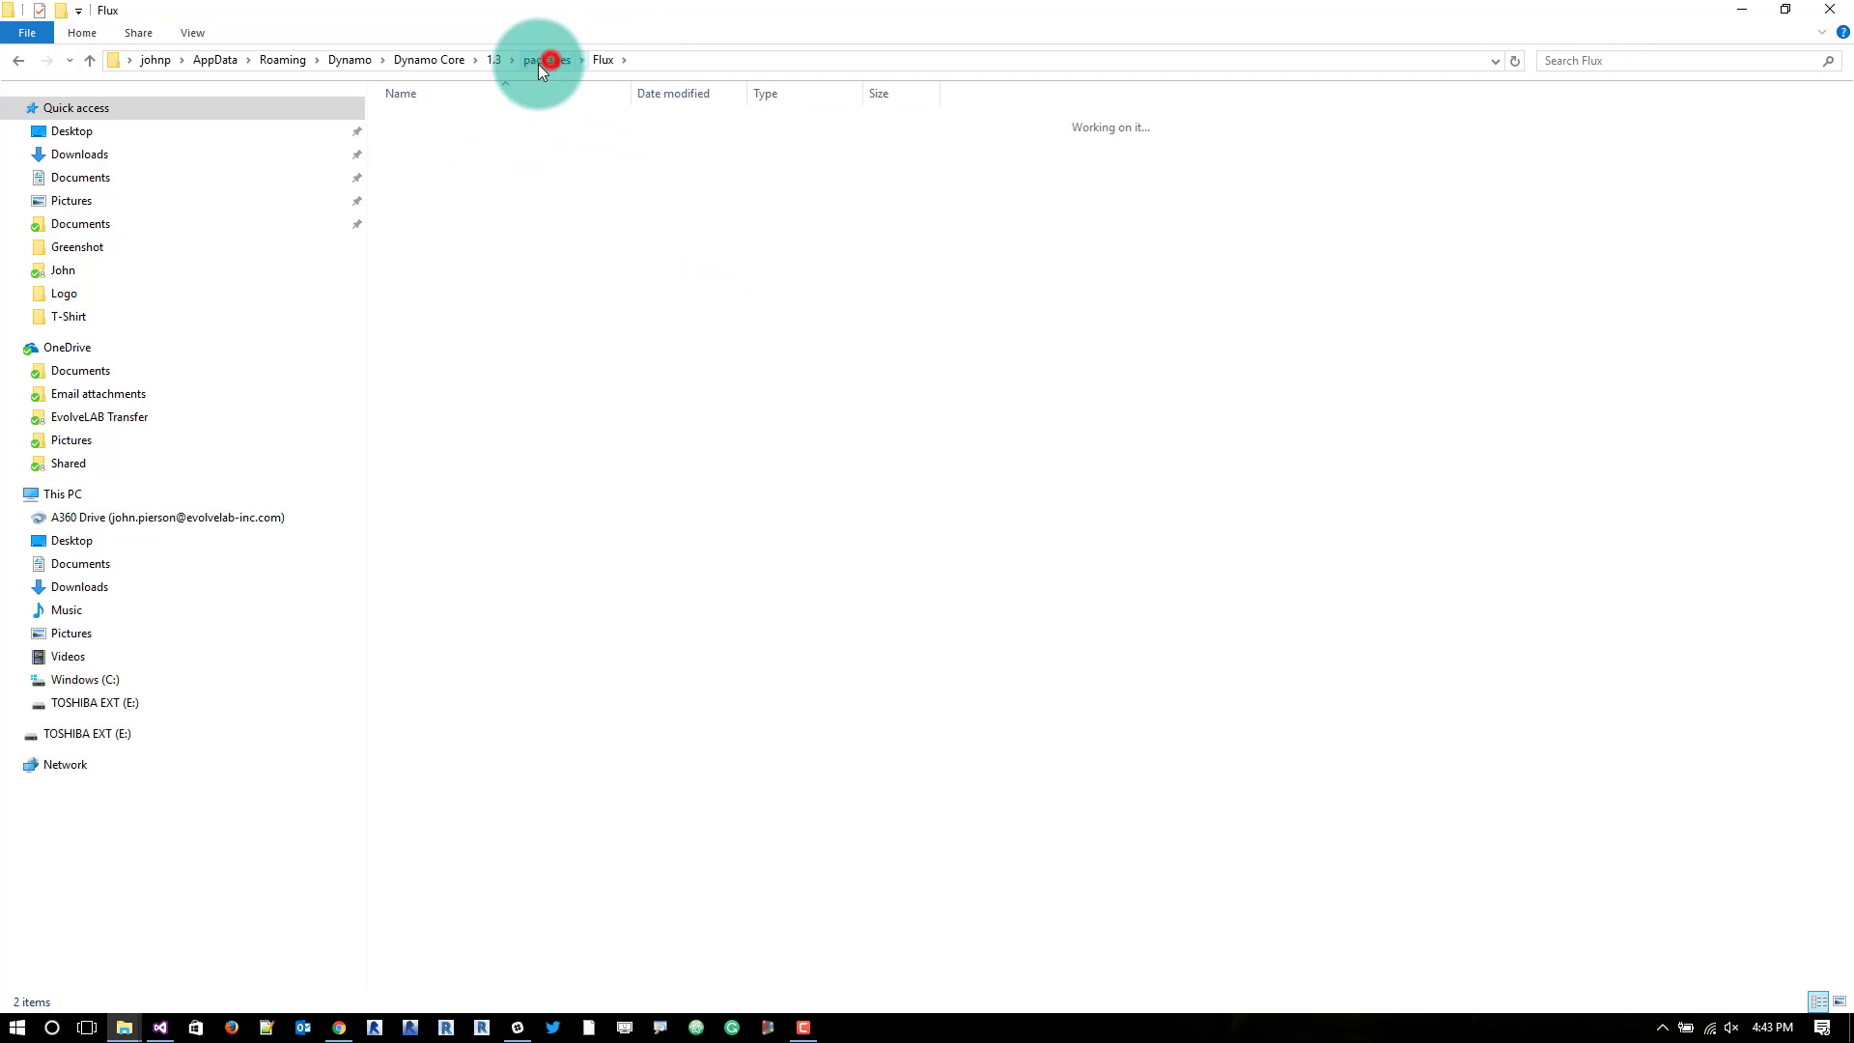
{"action": "left_click", "coordinate": [352, 59]}
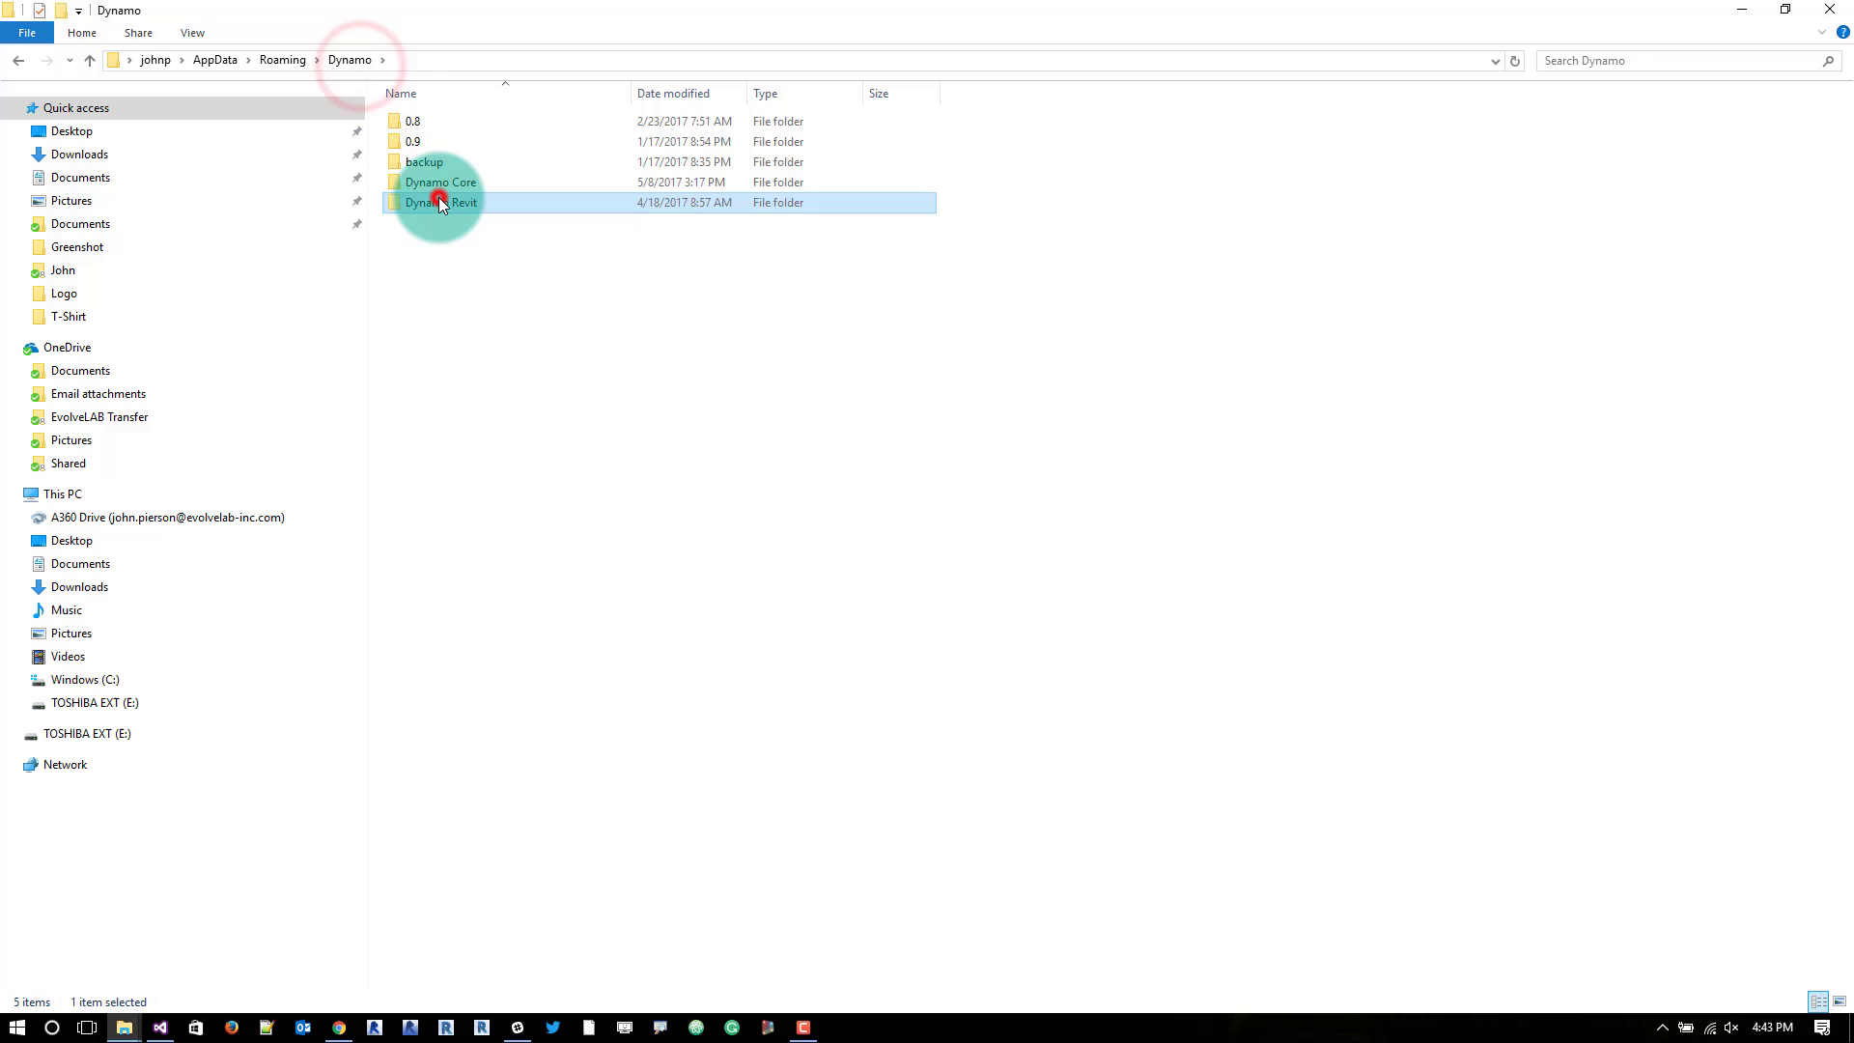
{"action": "double_click", "coordinate": [443, 189]}
{"action": "double_click", "coordinate": [442, 121]}
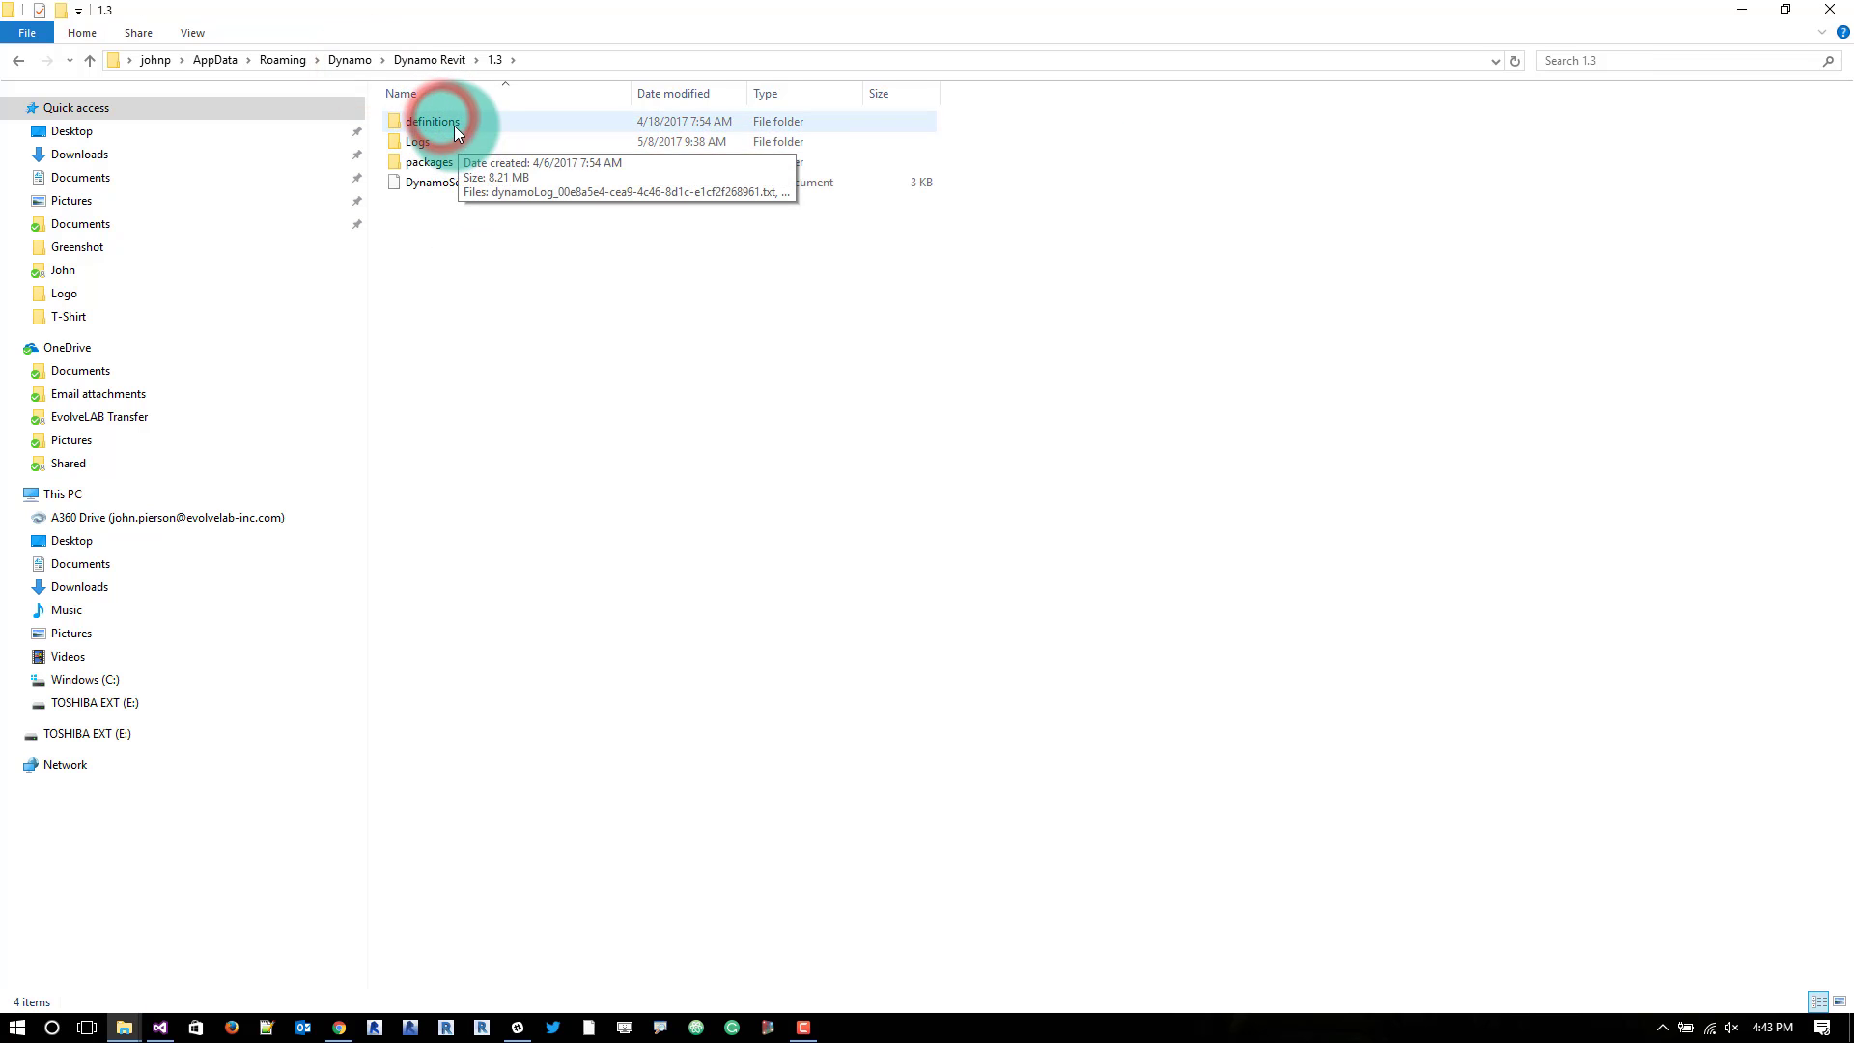
{"action": "double_click", "coordinate": [452, 159]}
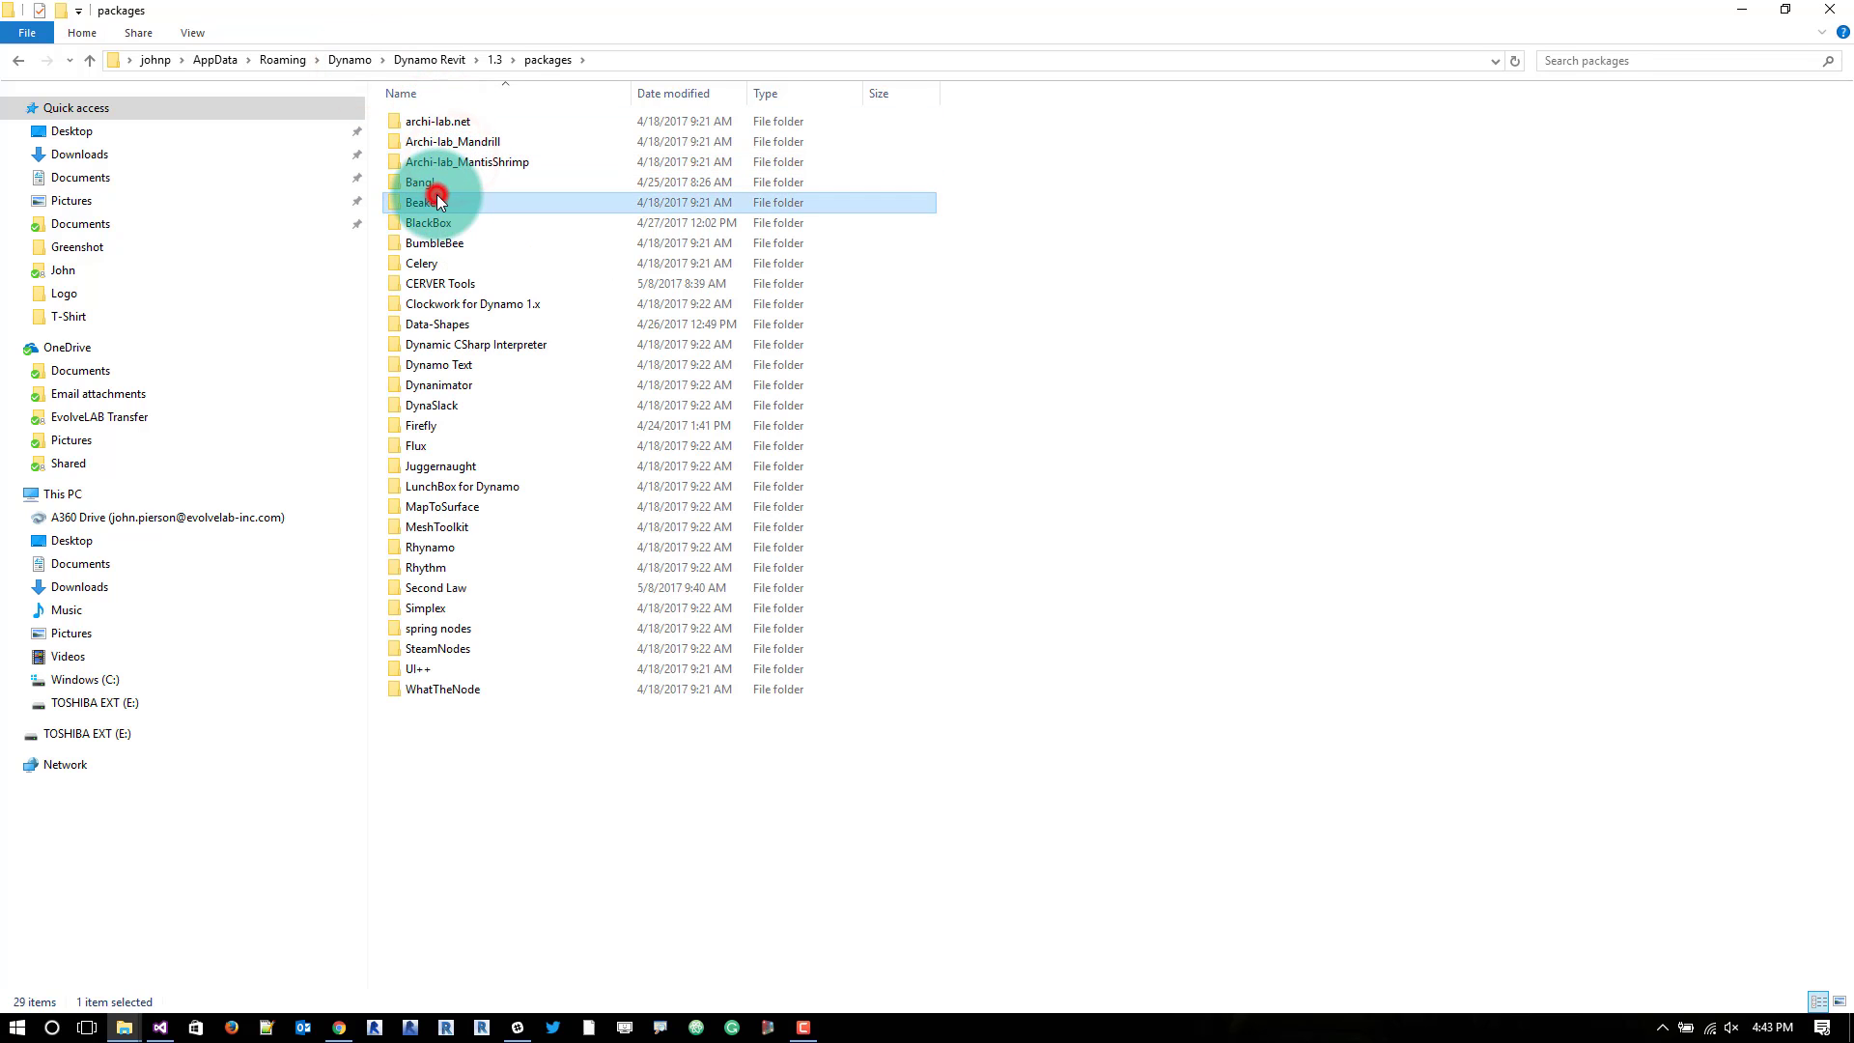
{"action": "double_click", "coordinate": [437, 195]}
{"action": "double_click", "coordinate": [420, 119]}
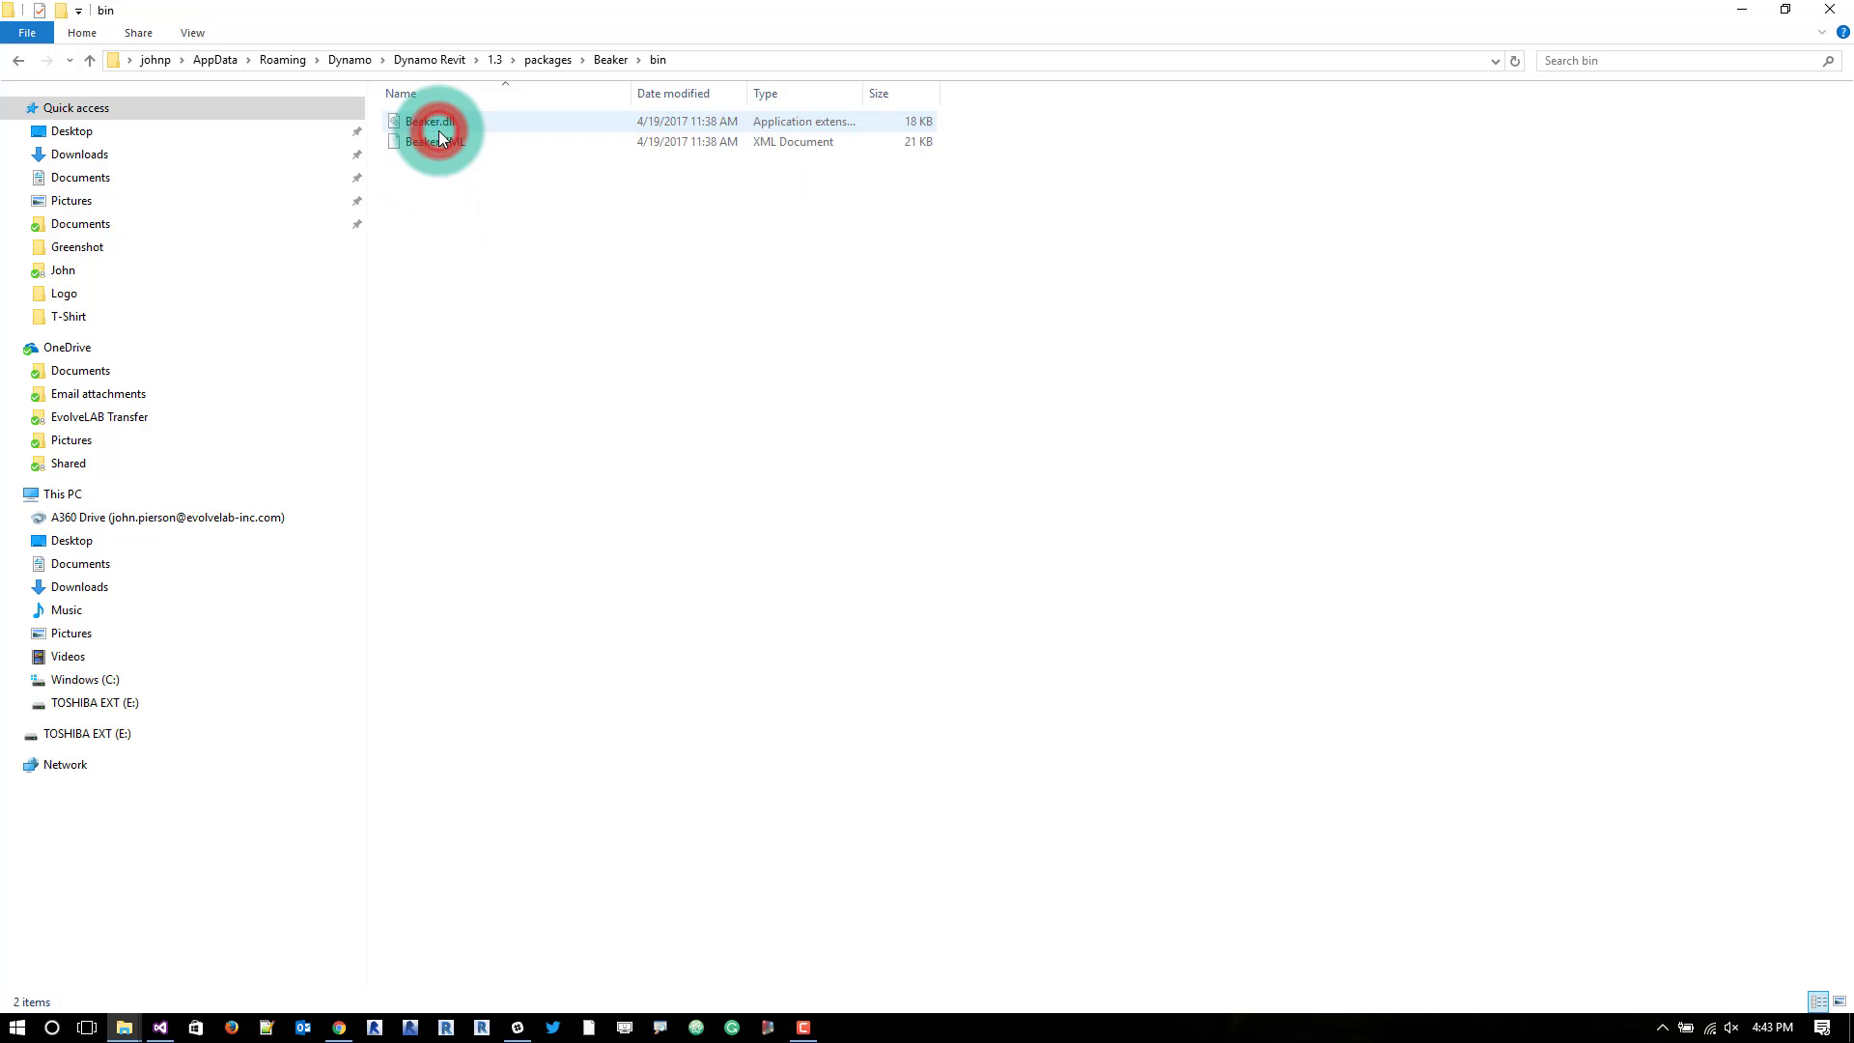
{"action": "left_click", "coordinate": [611, 60]}
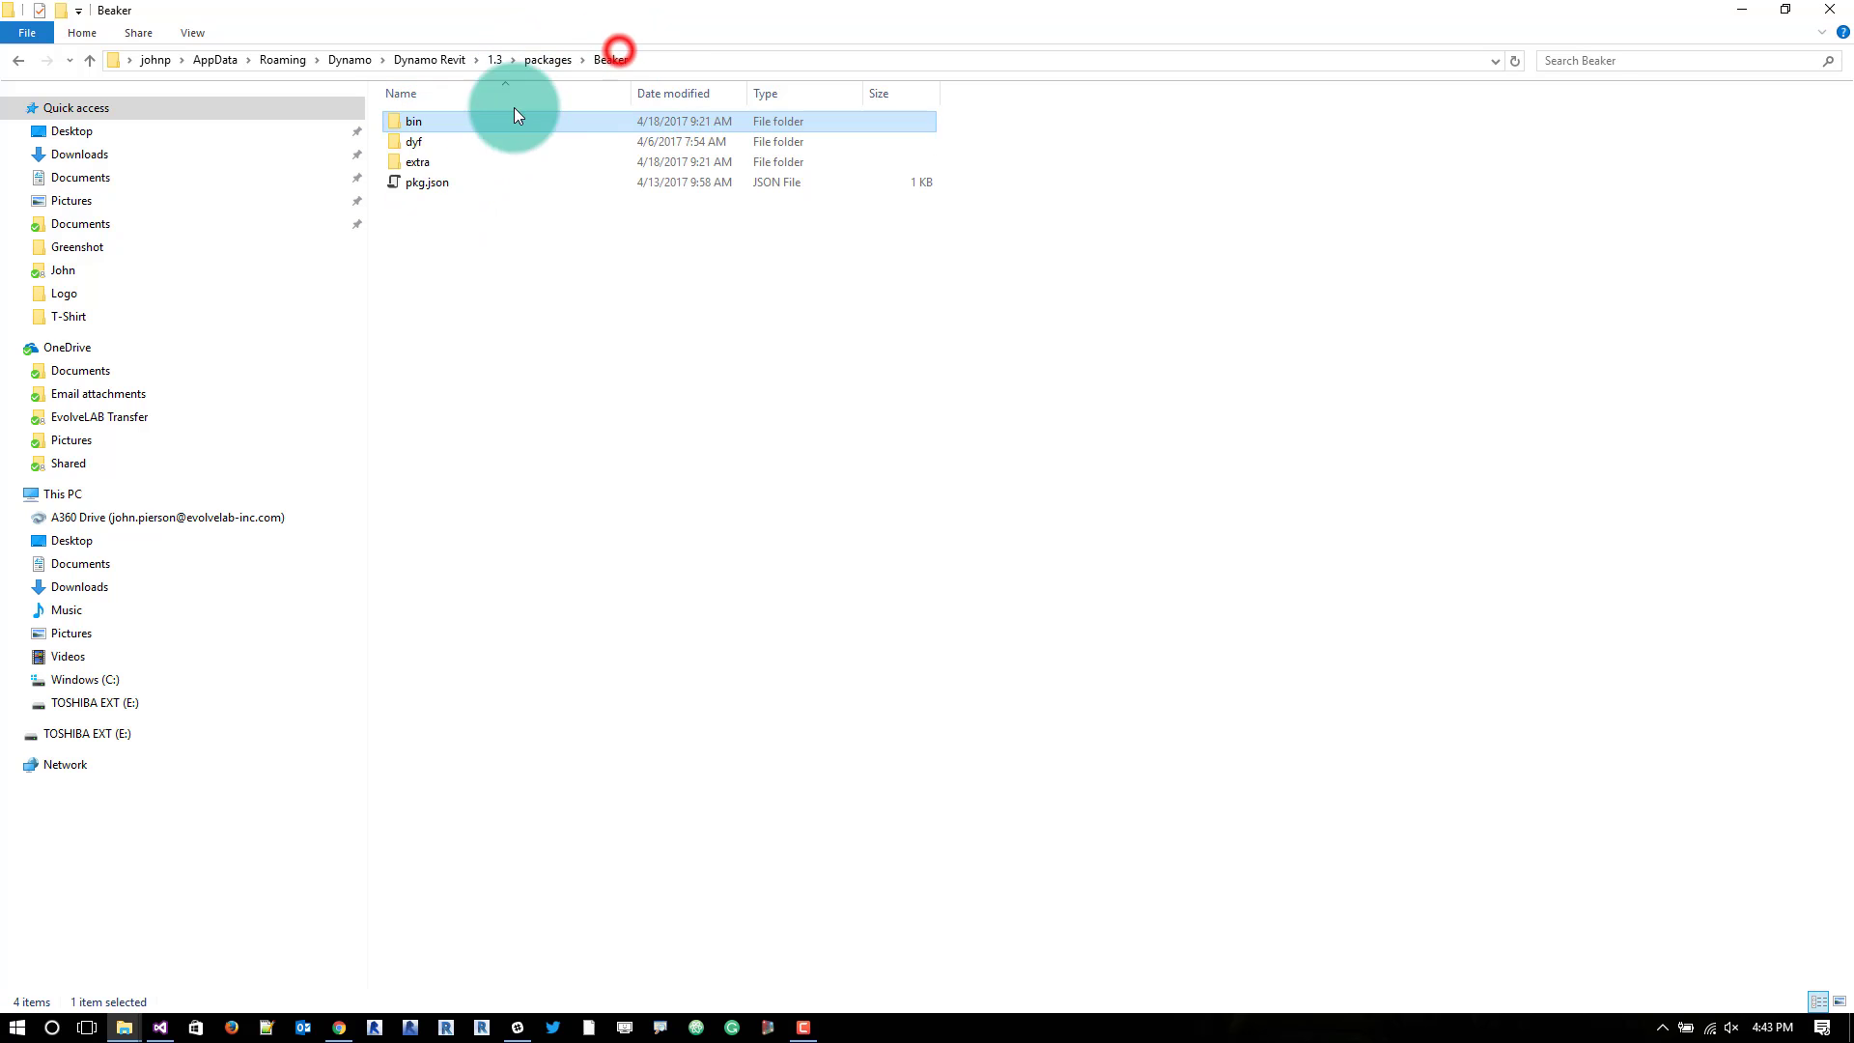
{"action": "double_click", "coordinate": [452, 160]}
{"action": "left_click", "coordinate": [610, 60]}
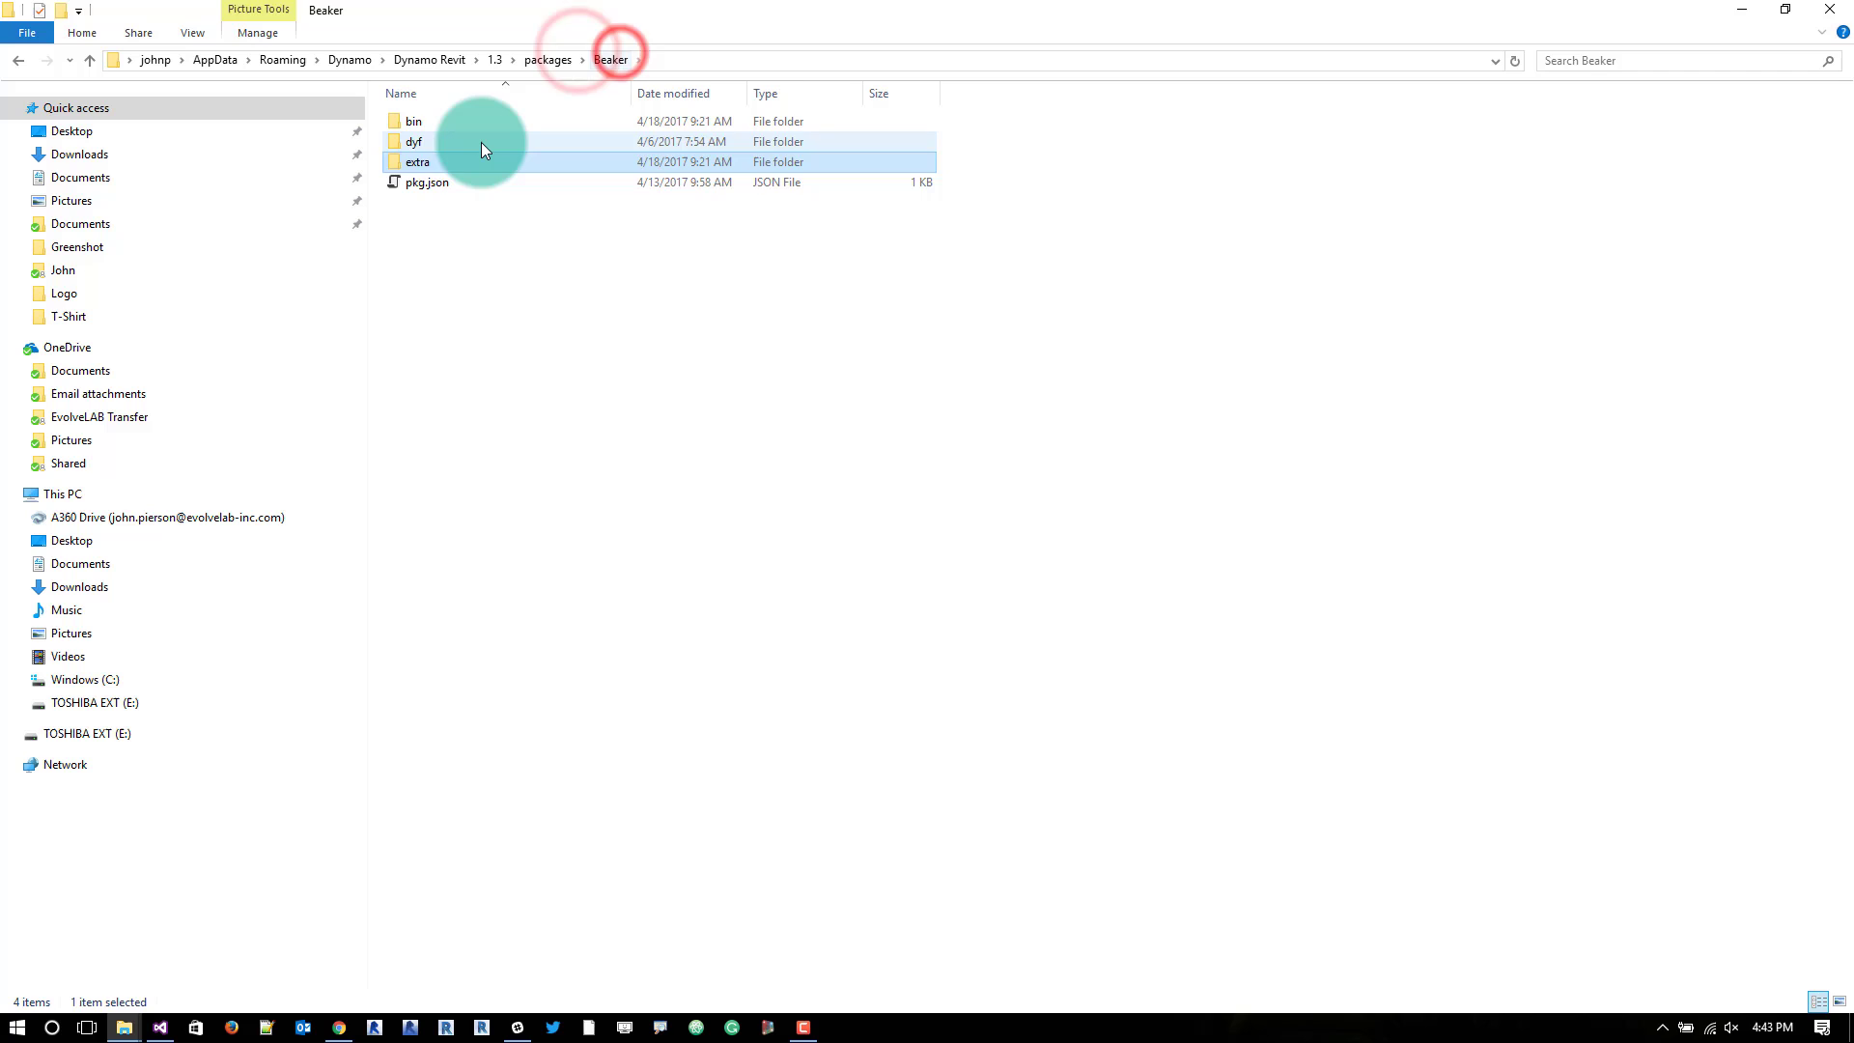
{"action": "double_click", "coordinate": [479, 136]}
Return to Dynamo Core\1.3\packages and open the Dynashape package folder
{"action": "left_click", "coordinate": [547, 61]}
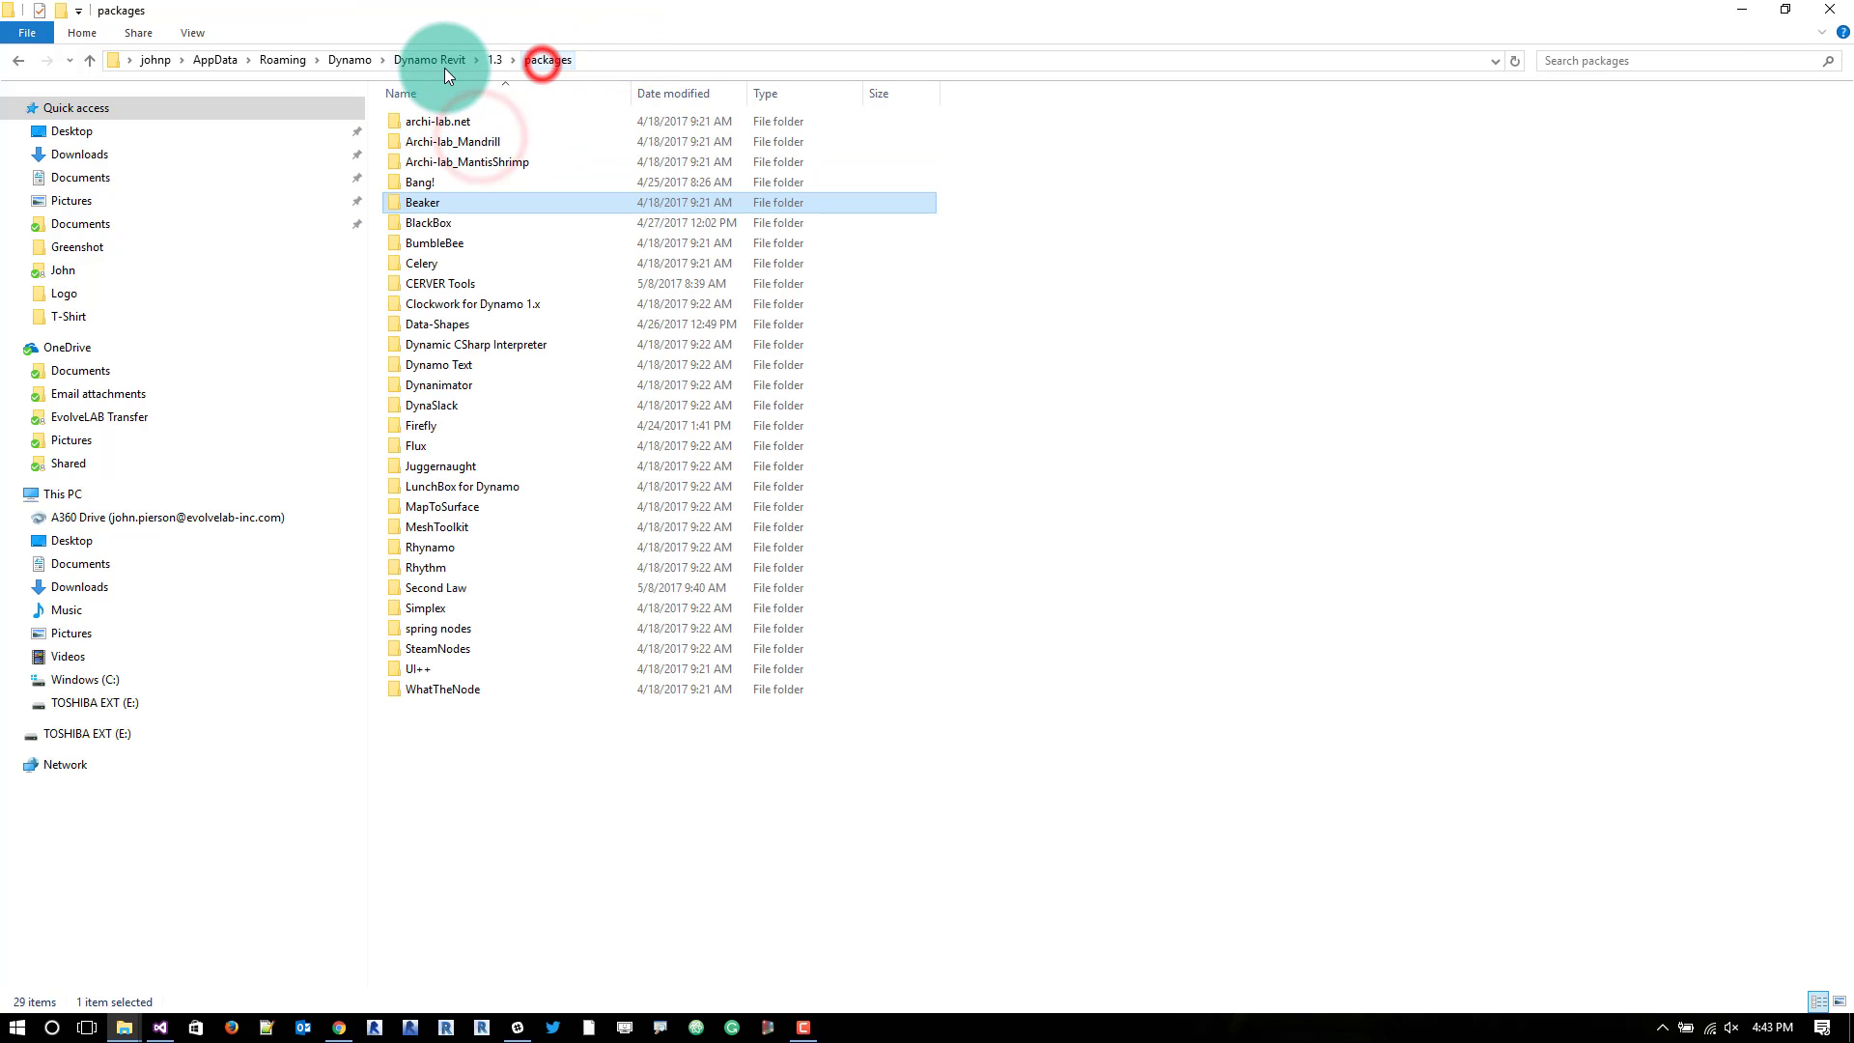
{"action": "left_click", "coordinate": [349, 60]}
{"action": "double_click", "coordinate": [447, 181]}
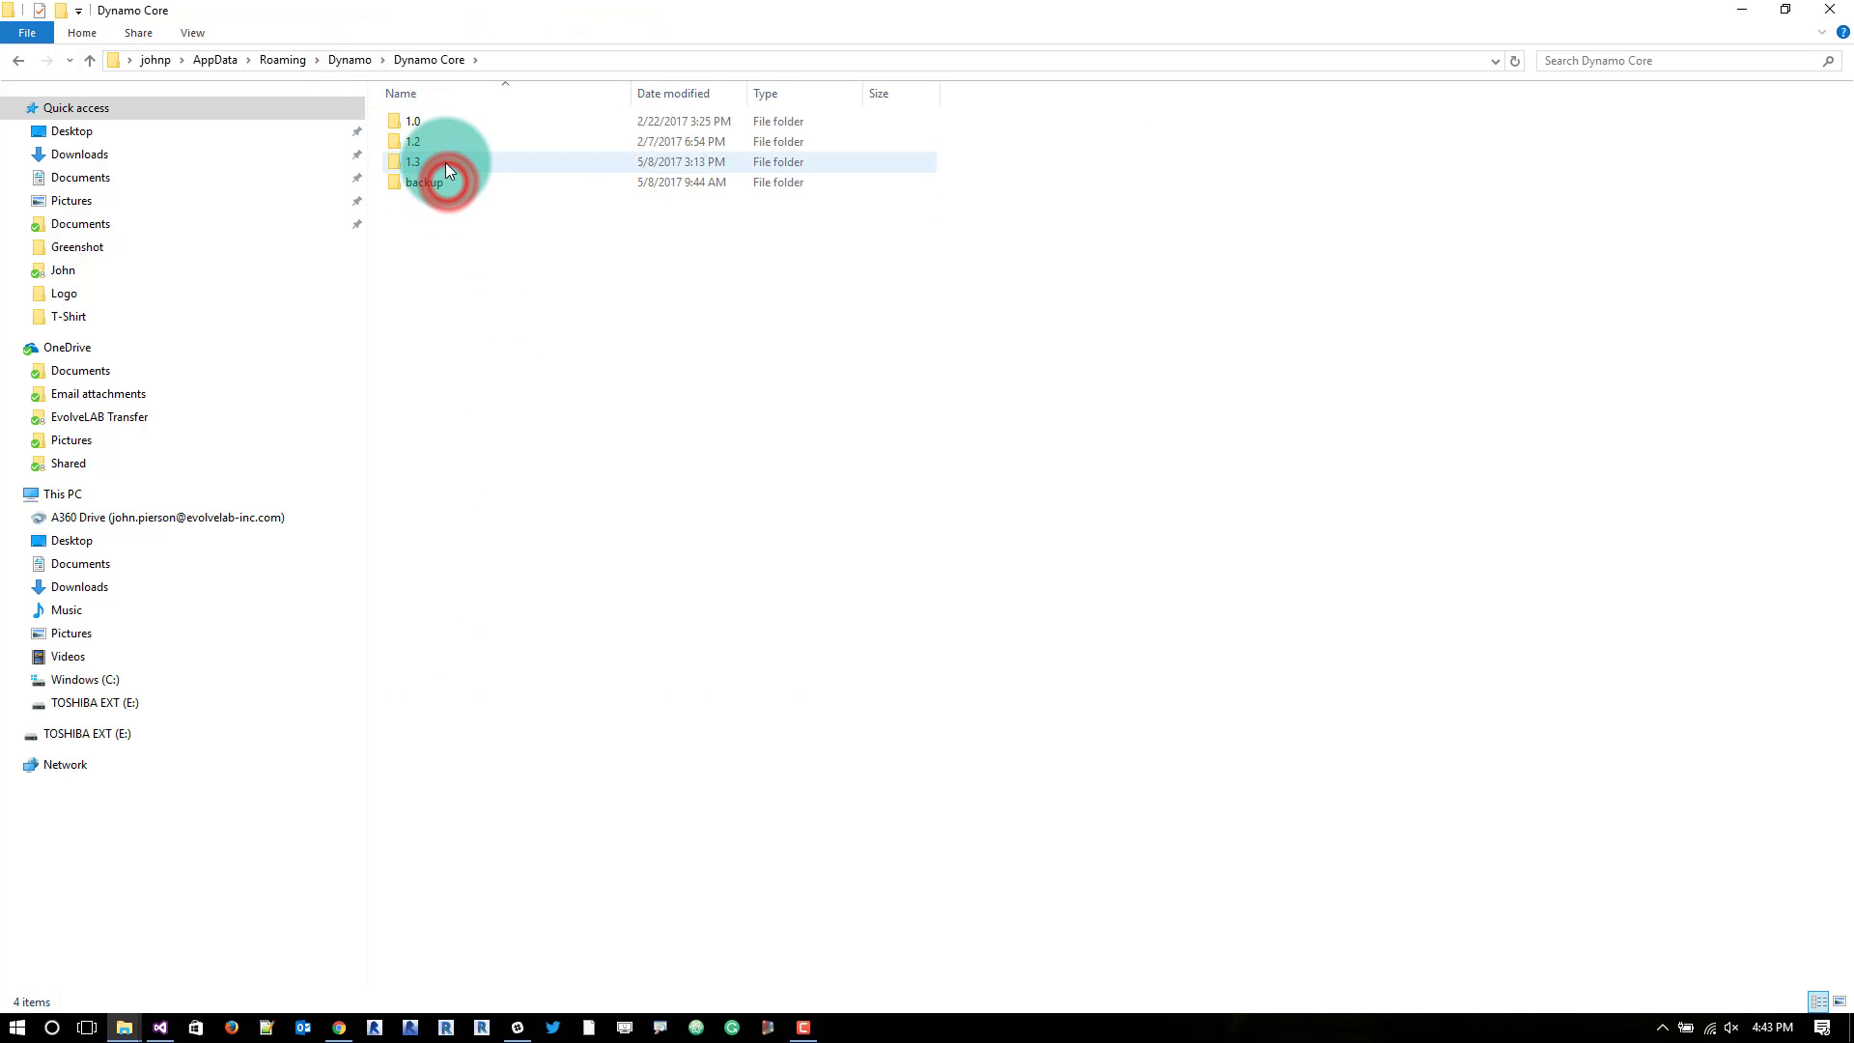
{"action": "double_click", "coordinate": [444, 163]}
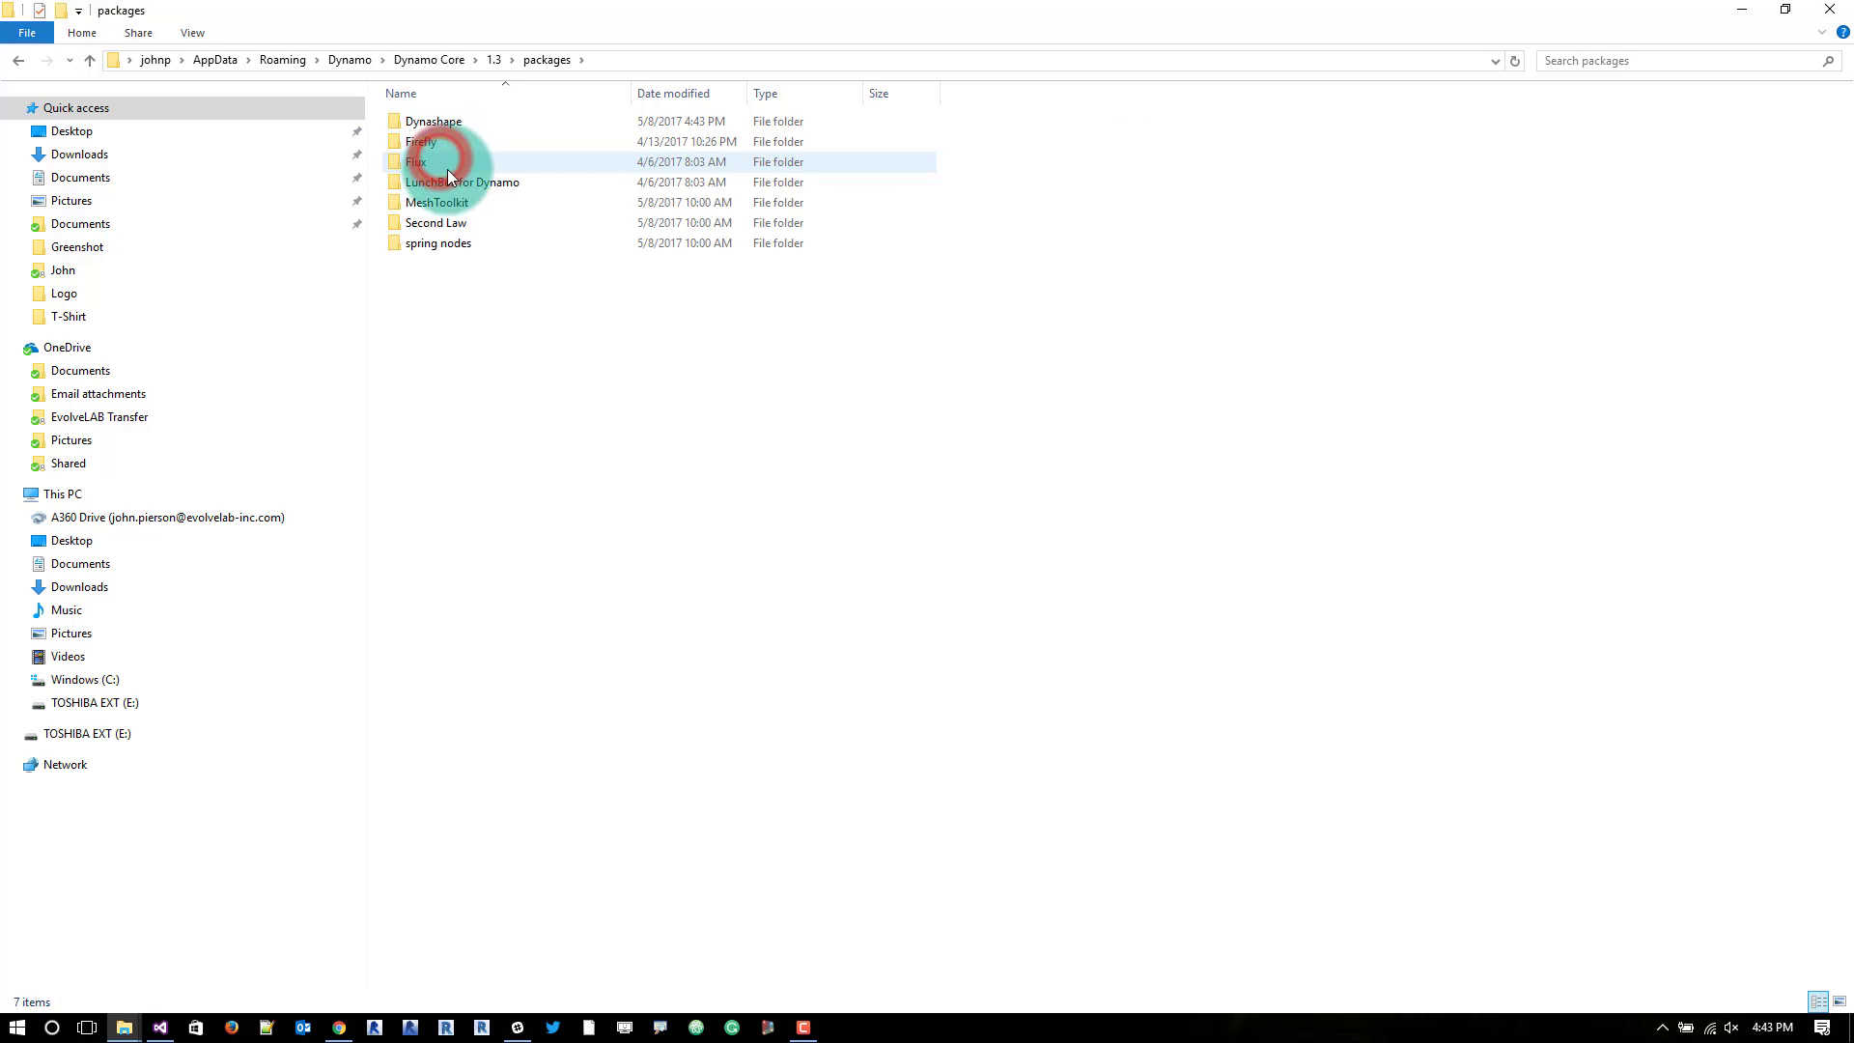
{"action": "left_click", "coordinate": [450, 122]}
{"action": "double_click", "coordinate": [449, 122]}
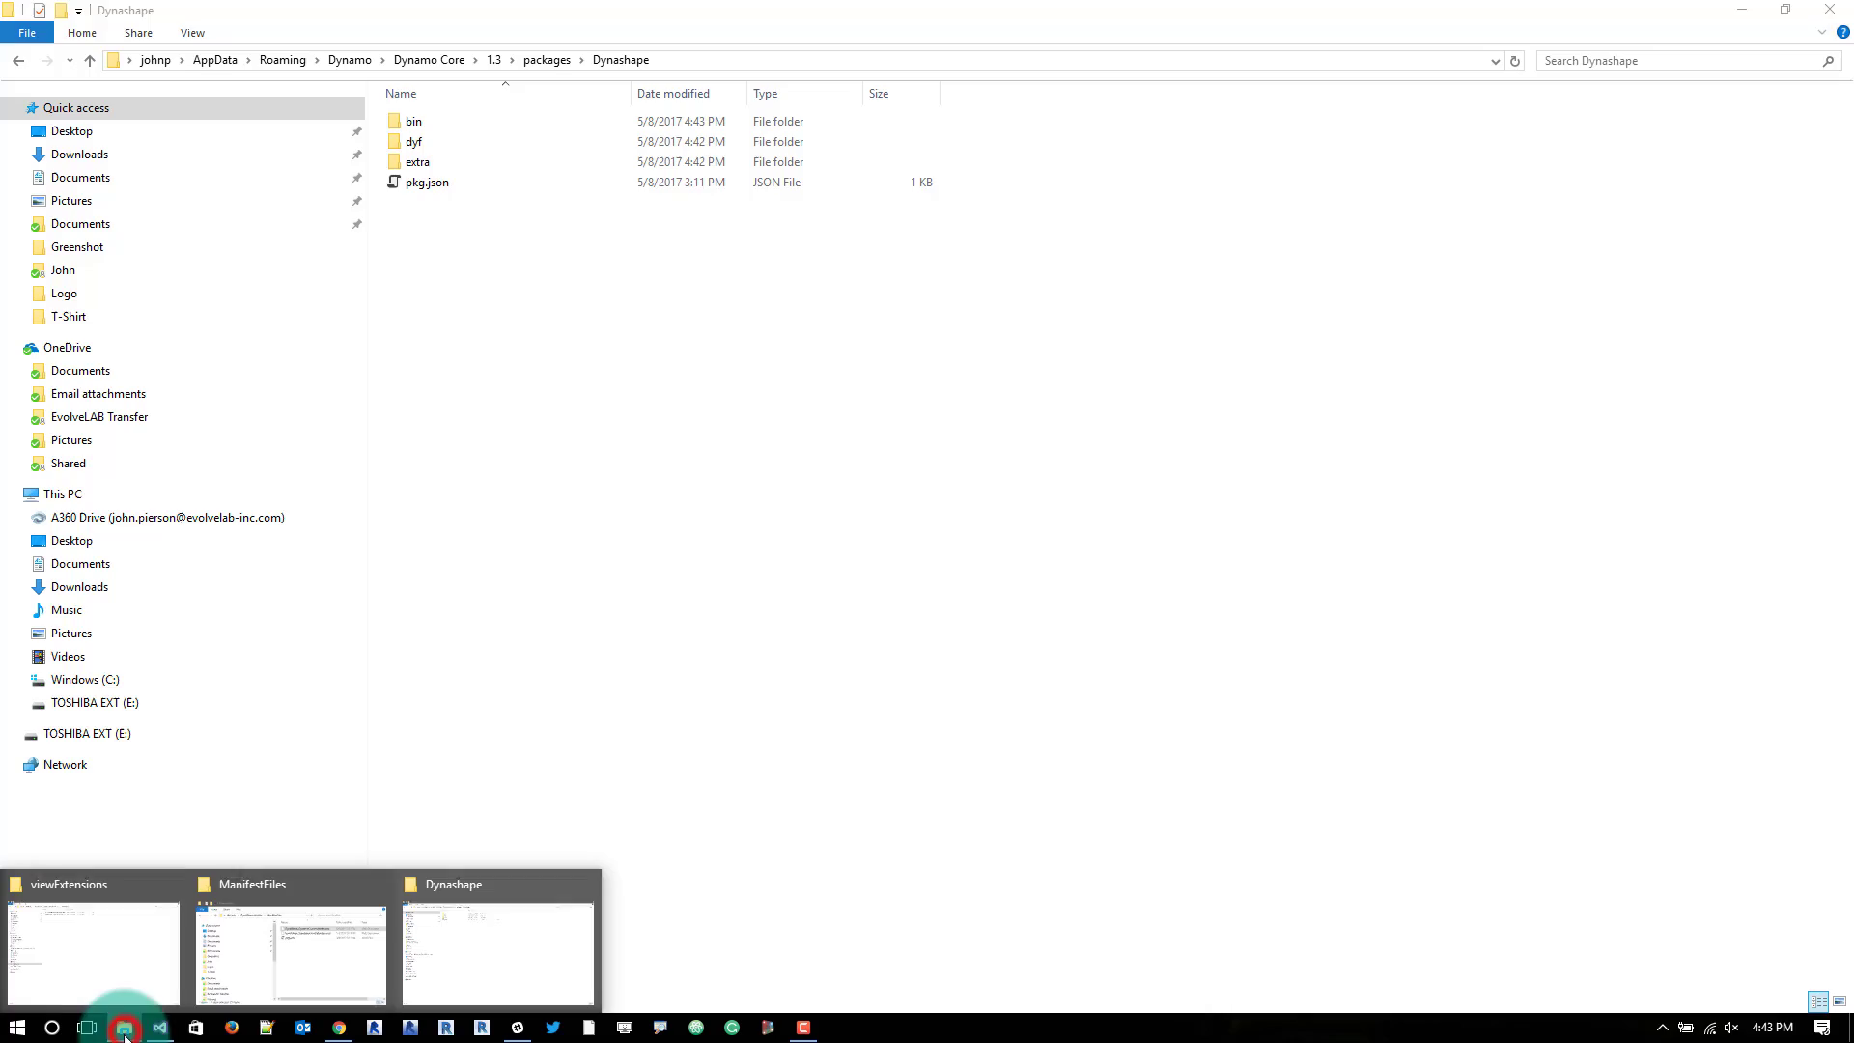
{"action": "mouse_move", "coordinate": [124, 1026]}
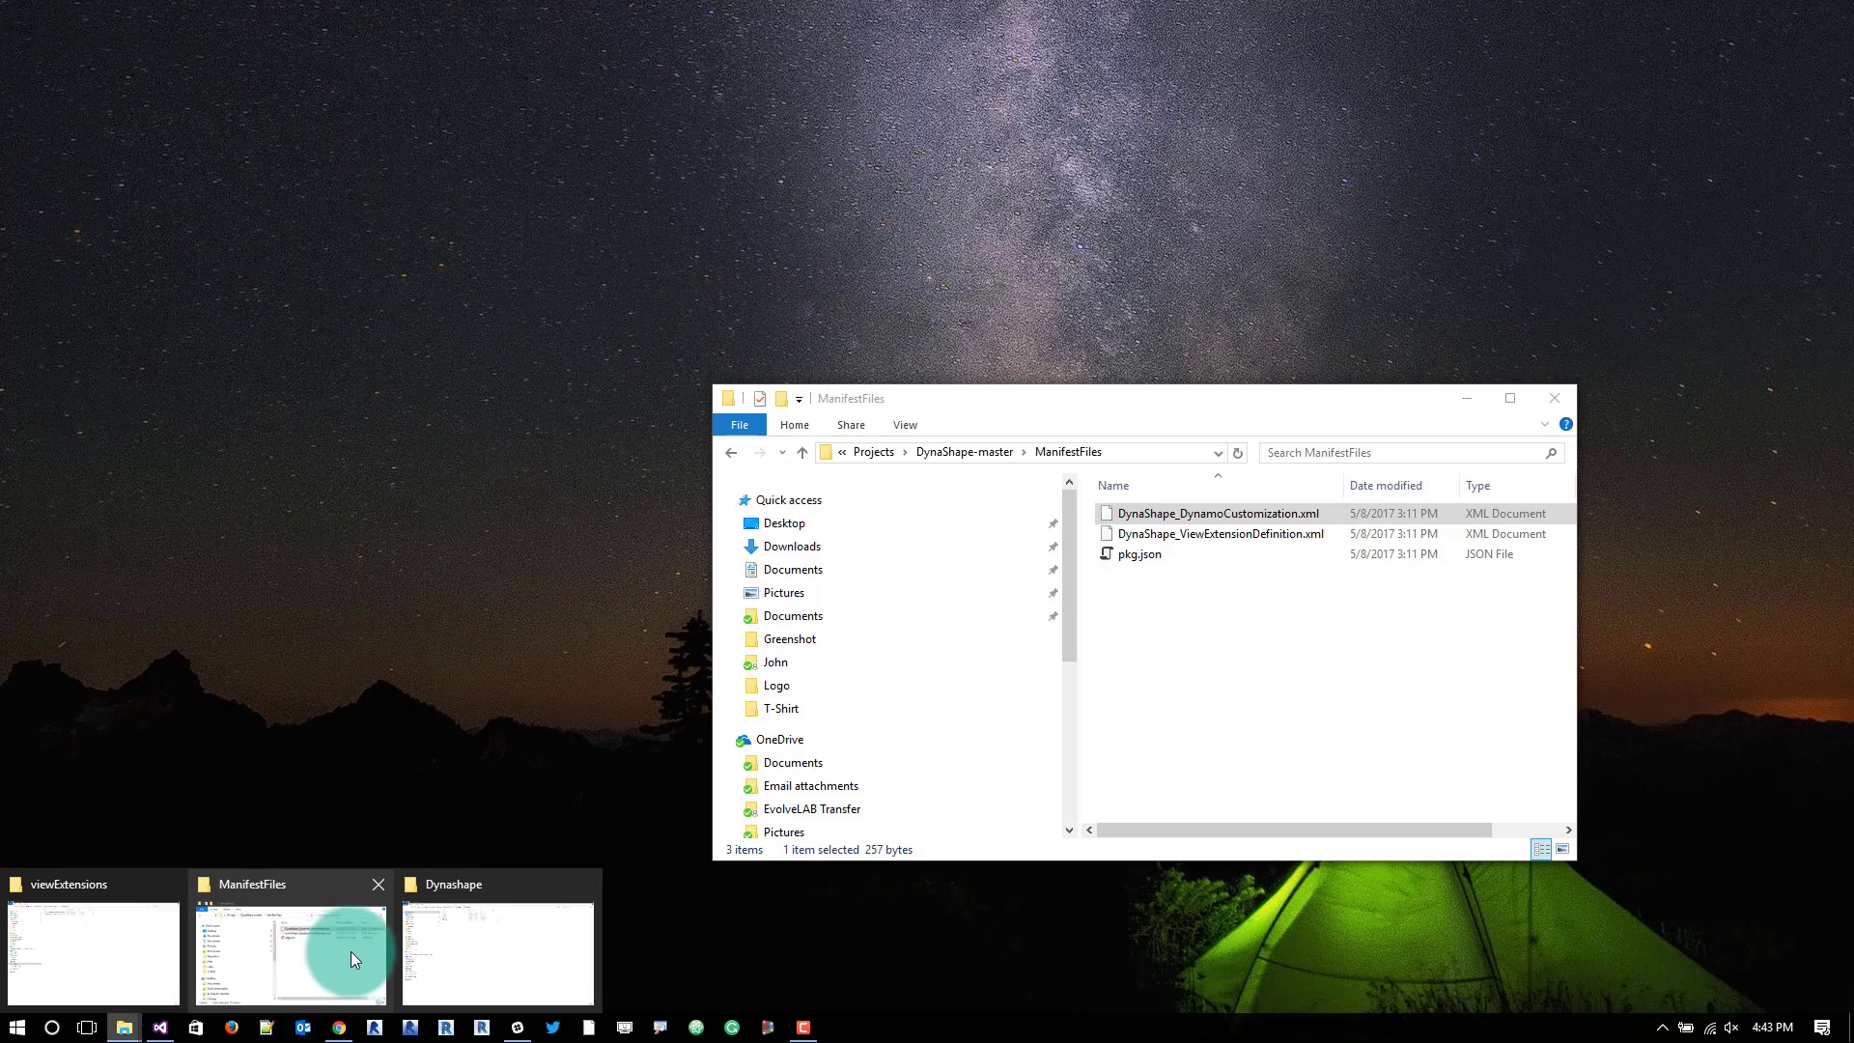
Pick DynaShape_ViewExtensionDefinition.xml and browse to C:\Program Files\Dynamo\Dynamo Core\1.3\viewExtensions
{"action": "left_click", "coordinate": [350, 952]}
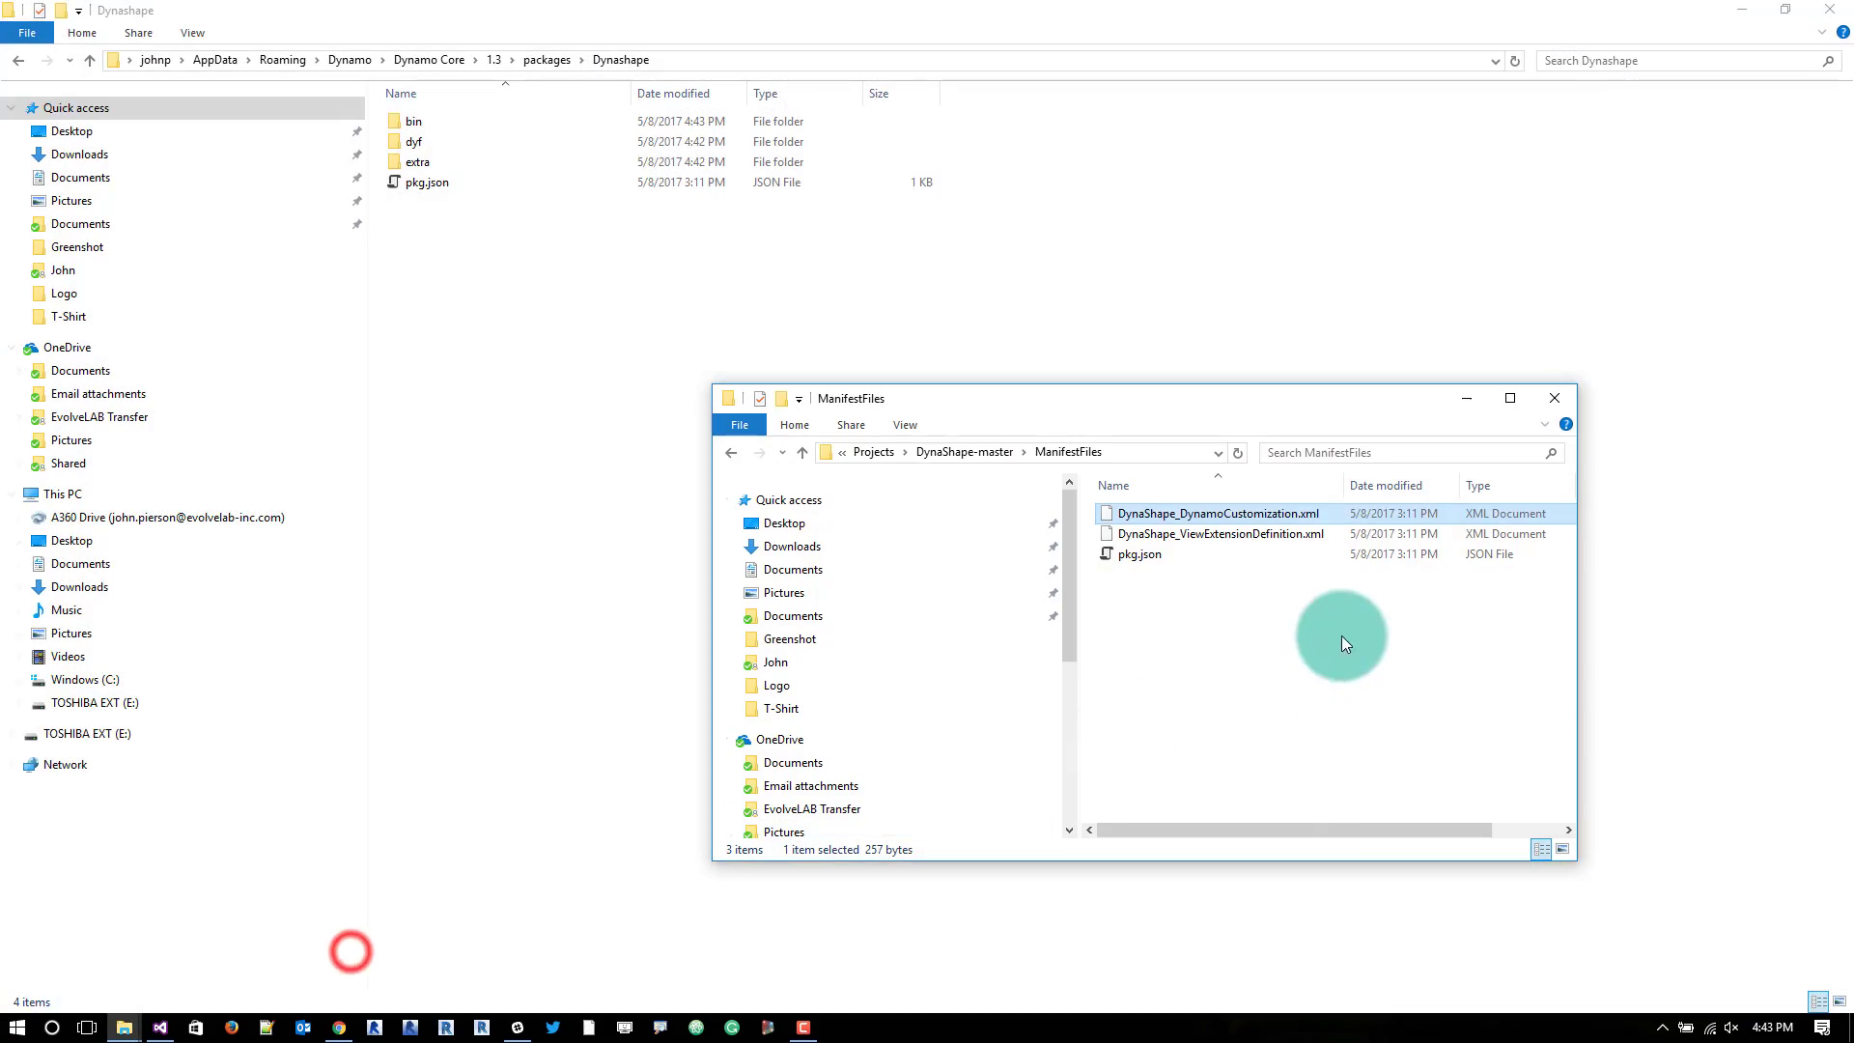
{"action": "left_click", "coordinate": [1249, 534]}
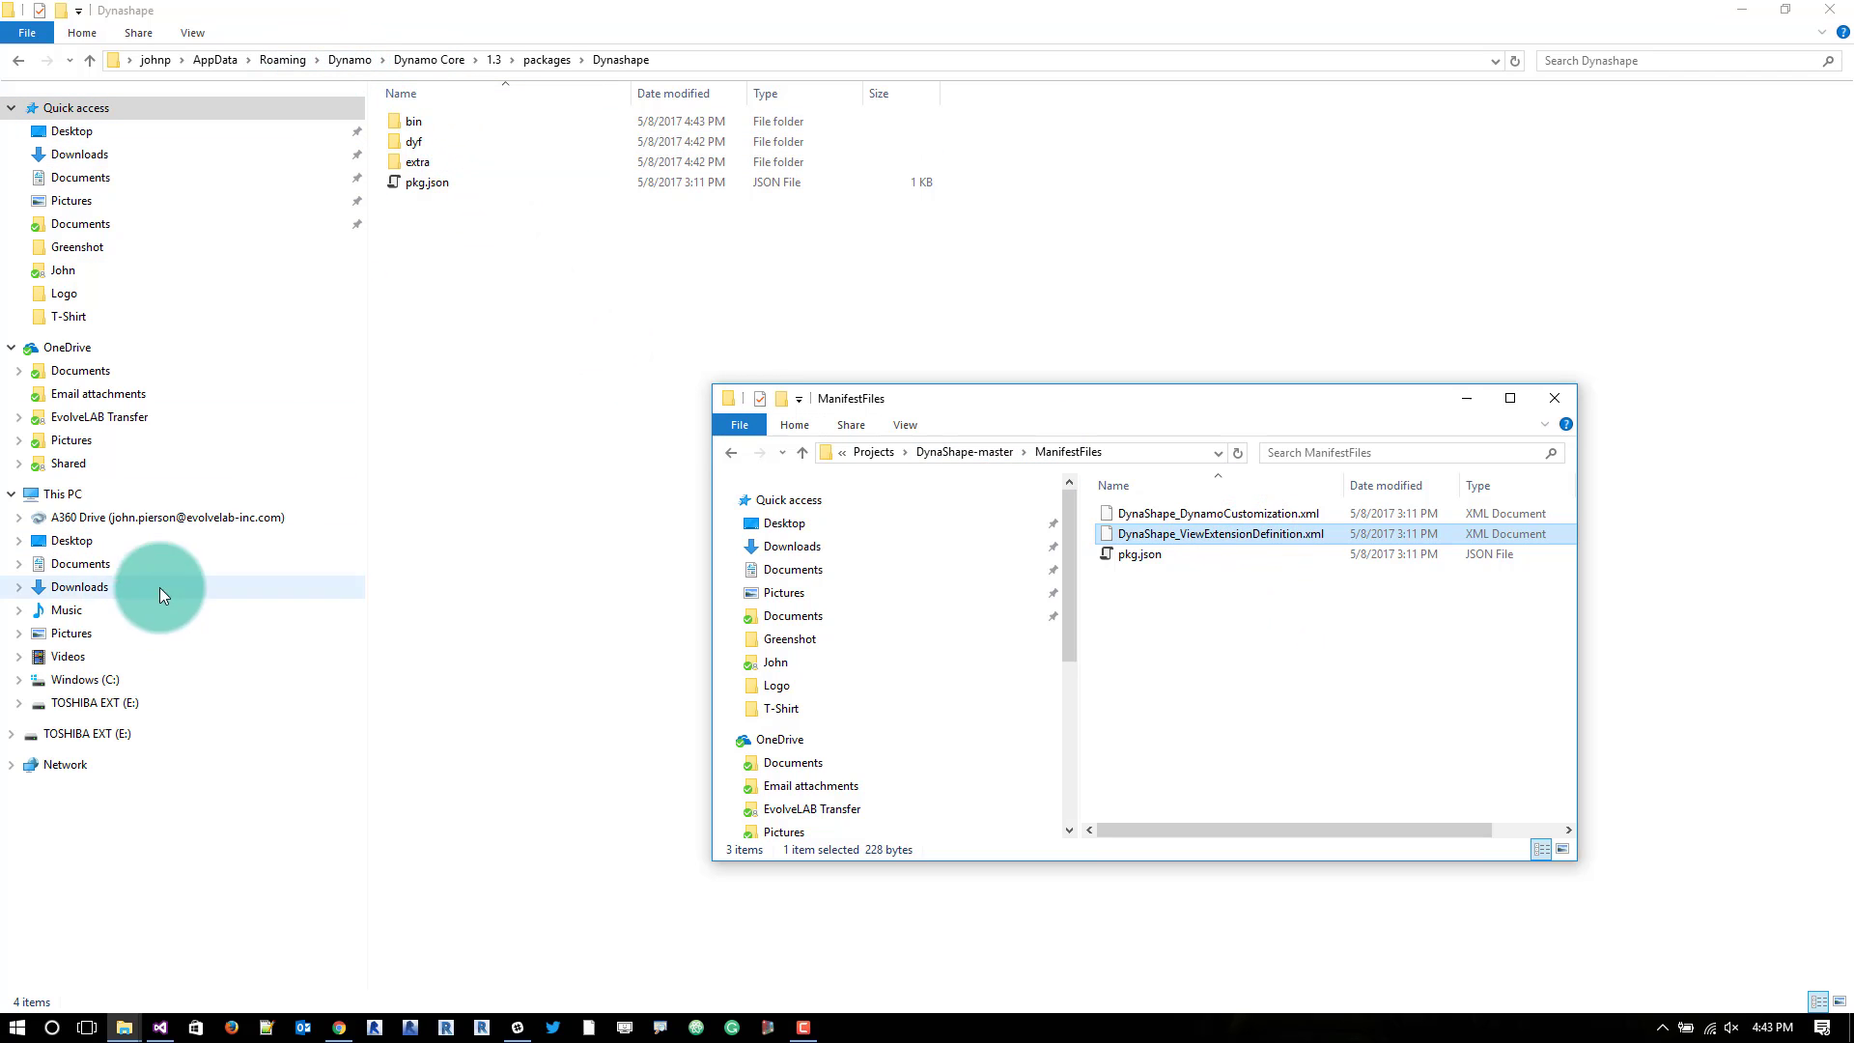
{"action": "left_click", "coordinate": [130, 683]}
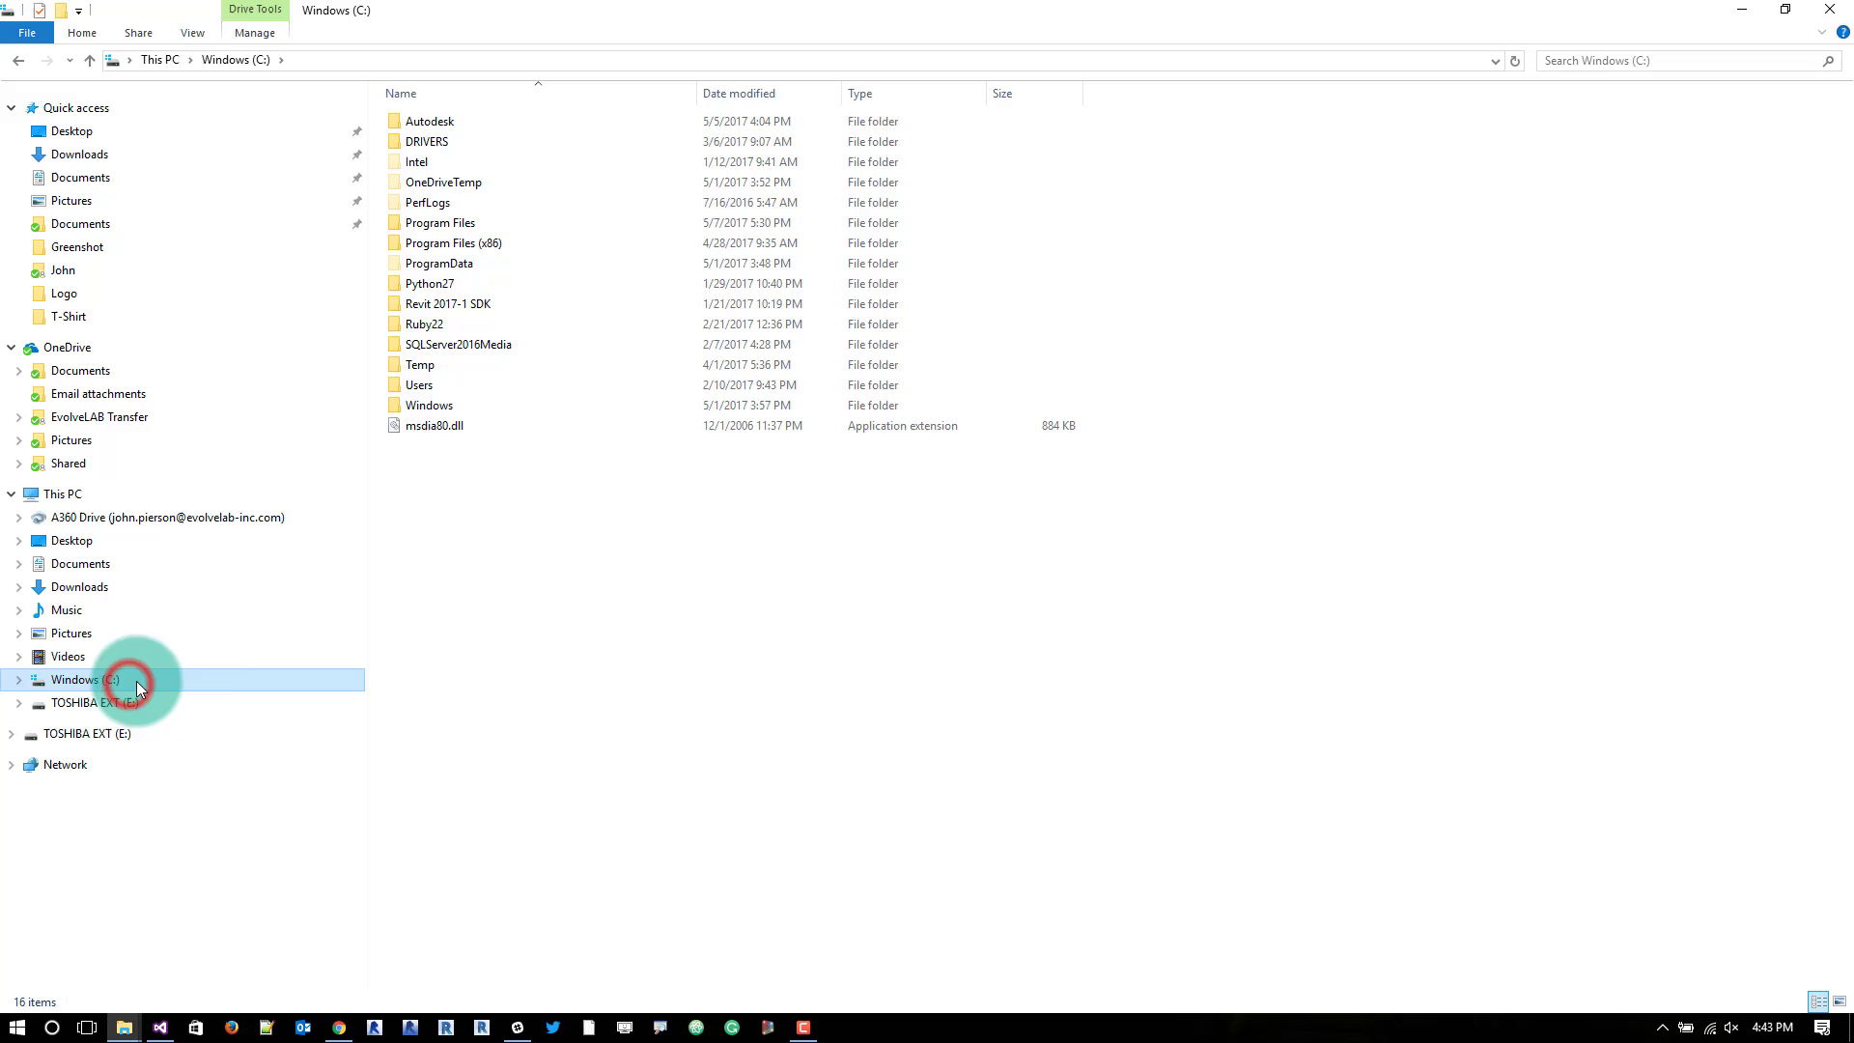
{"action": "double_click", "coordinate": [448, 233]}
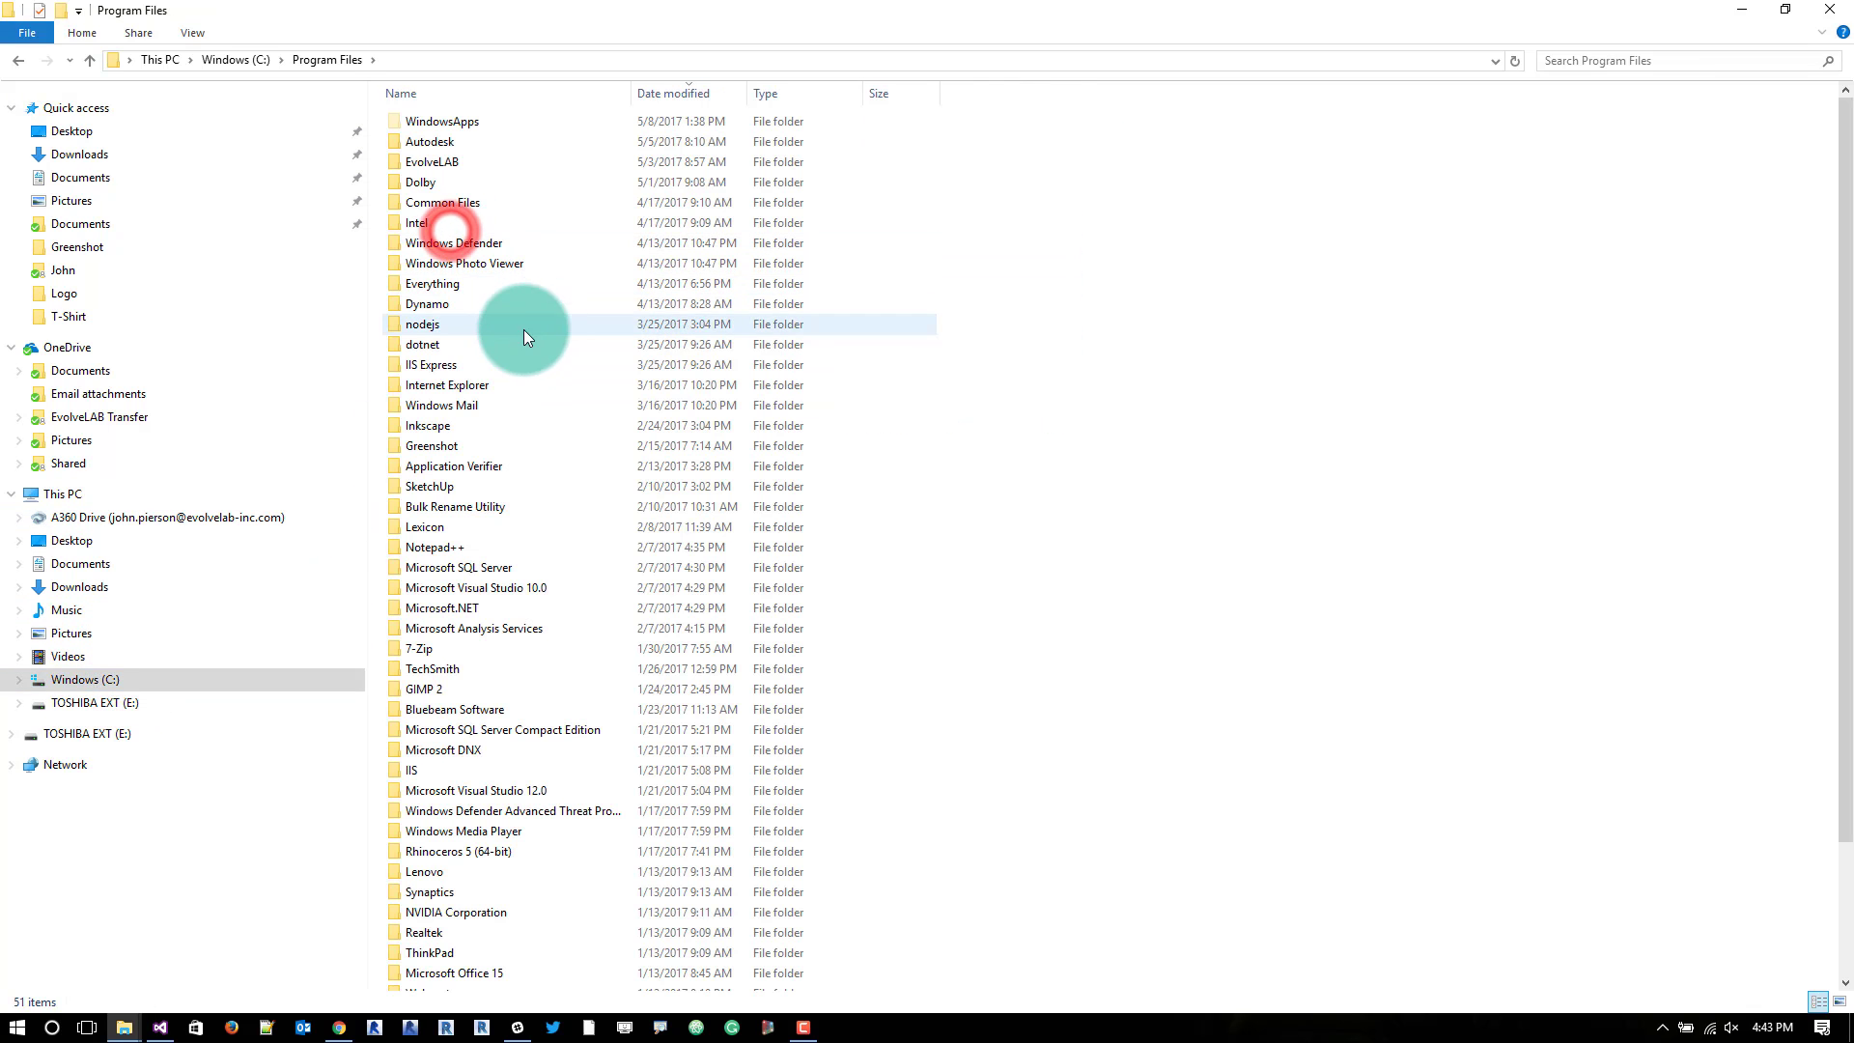
{"action": "left_click", "coordinate": [473, 309]}
{"action": "double_click", "coordinate": [473, 309]}
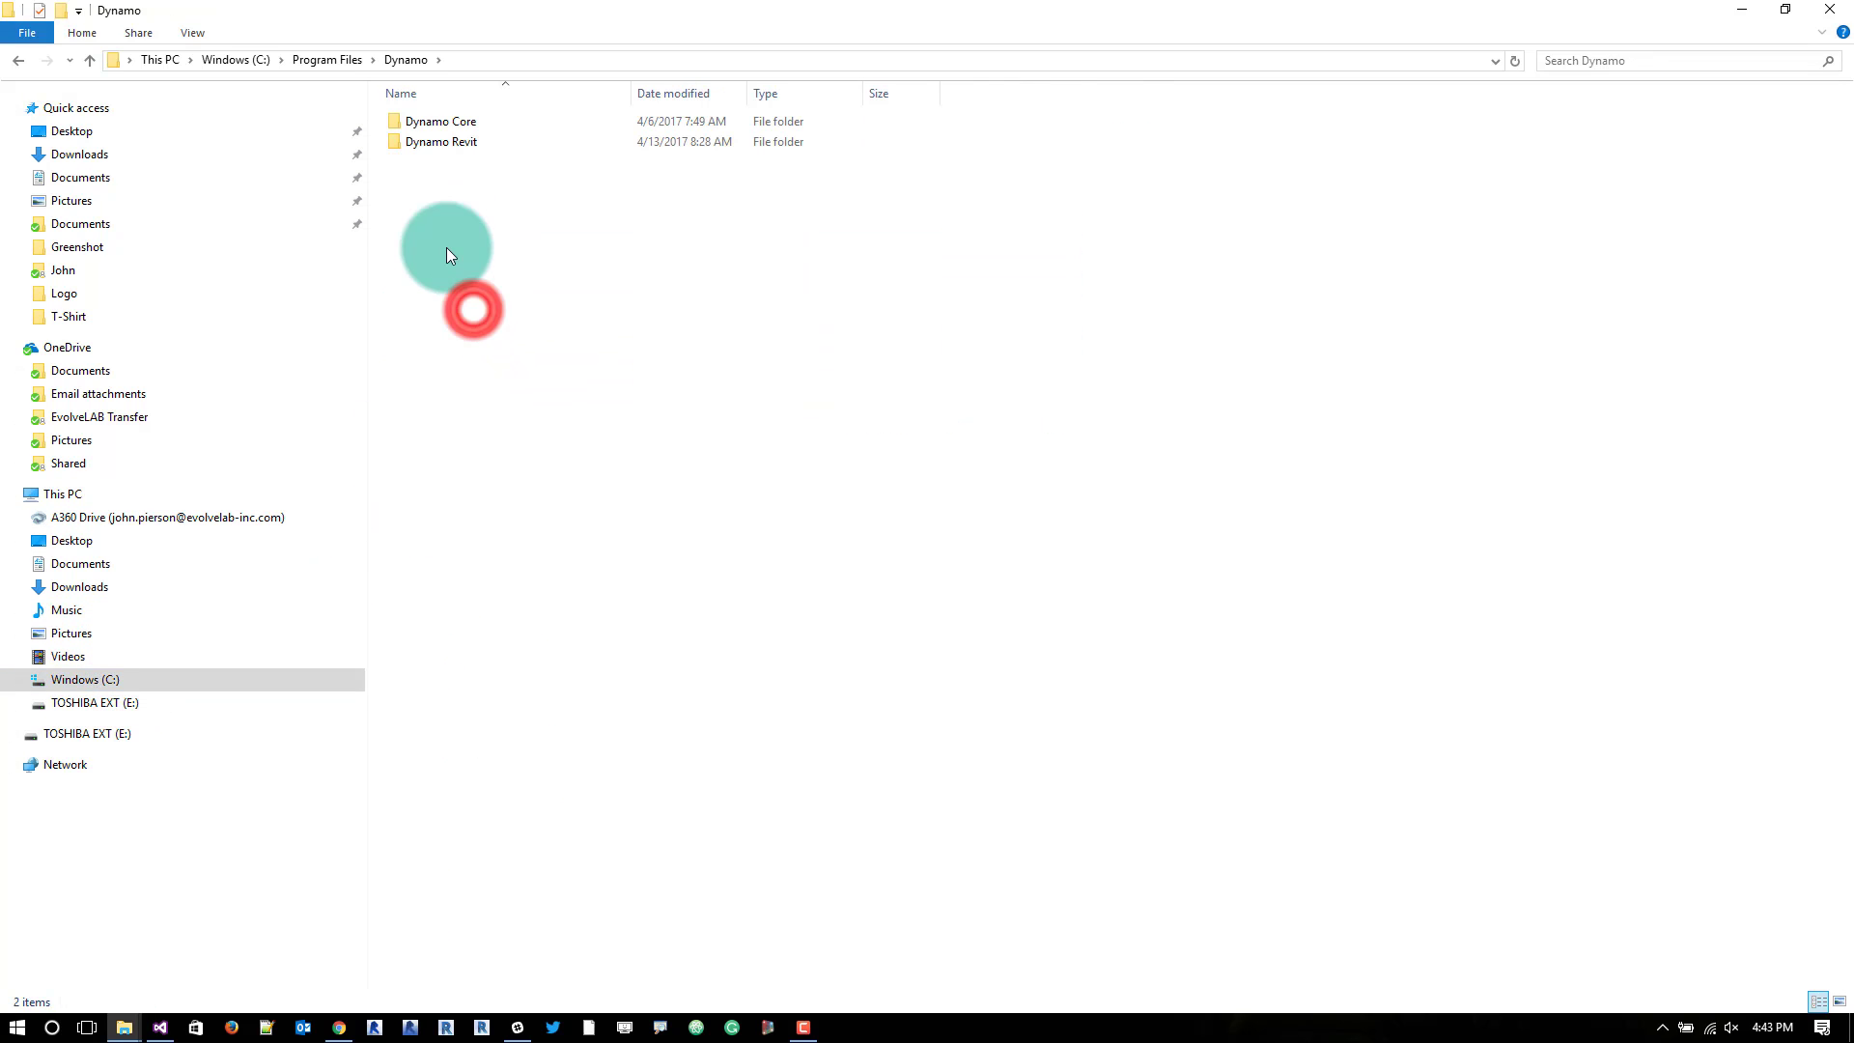
{"action": "double_click", "coordinate": [463, 129]}
{"action": "double_click", "coordinate": [432, 143]}
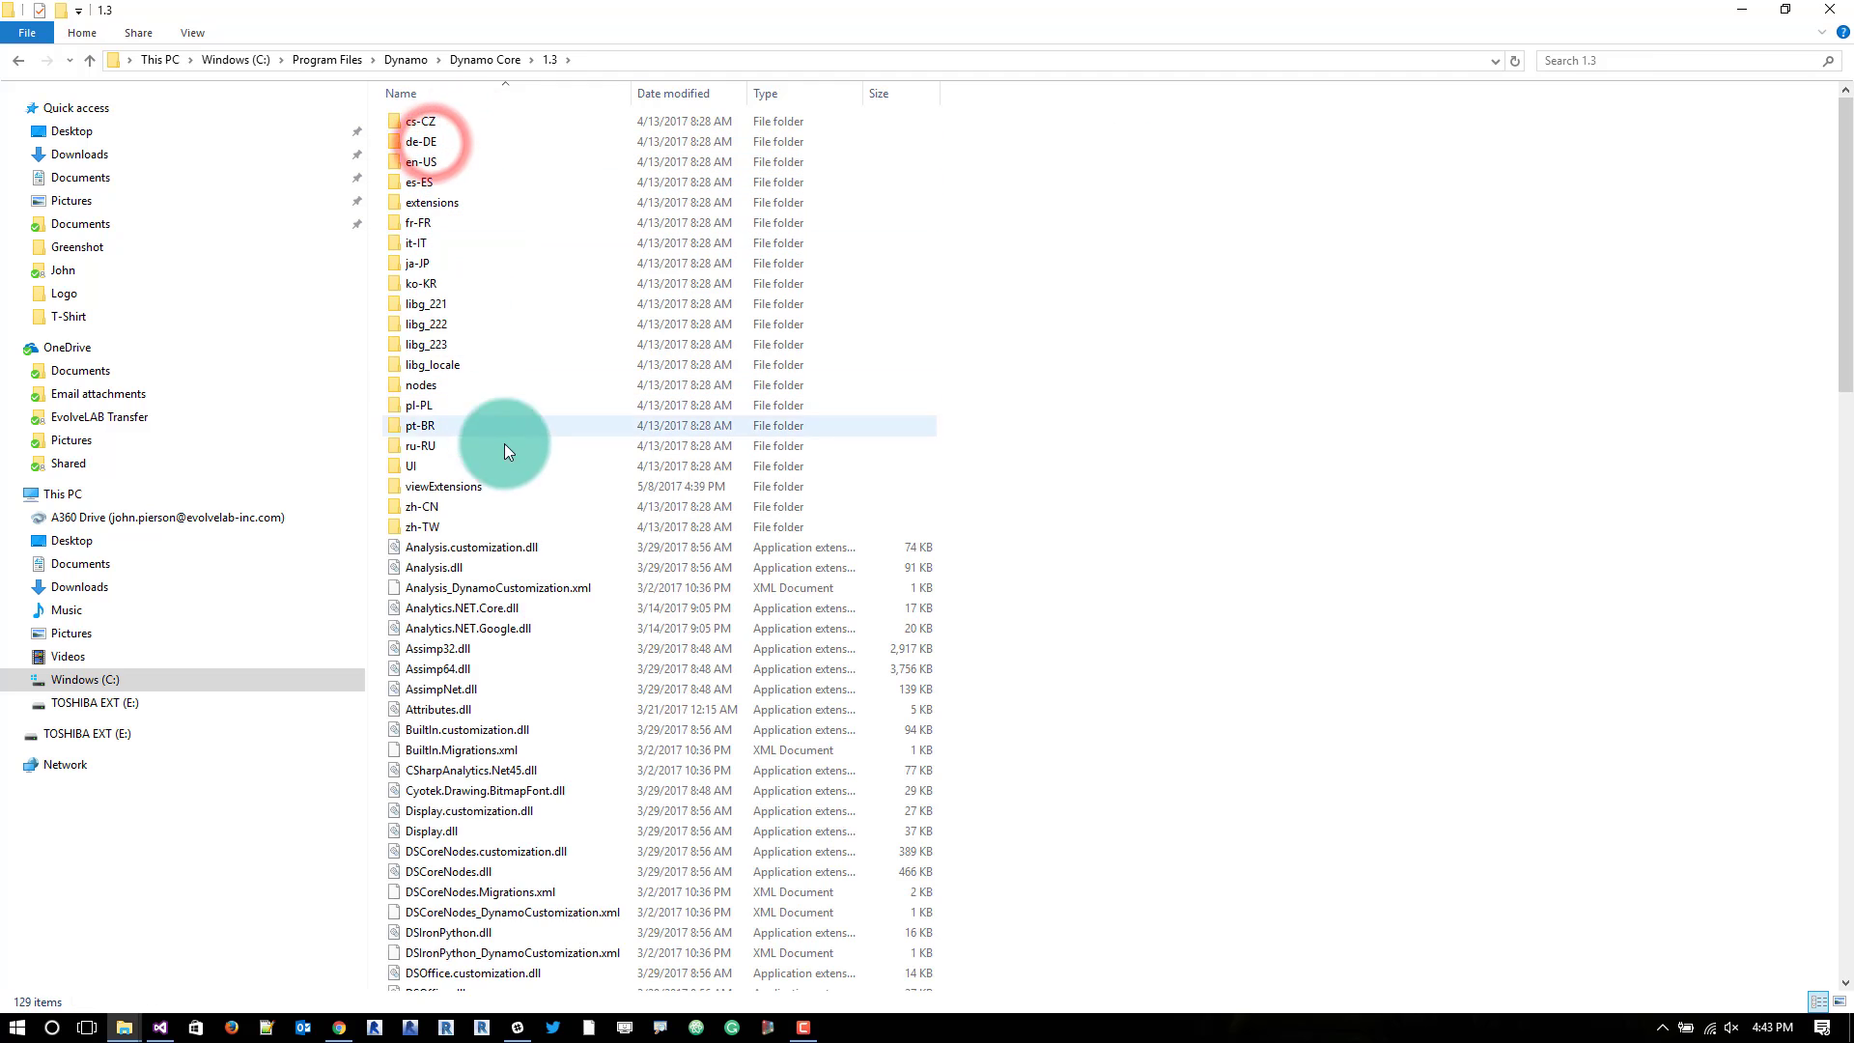
{"action": "double_click", "coordinate": [493, 488]}
Paste the view extension definition there, granting administrator permission
{"action": "key", "text": "ctrl+v"}
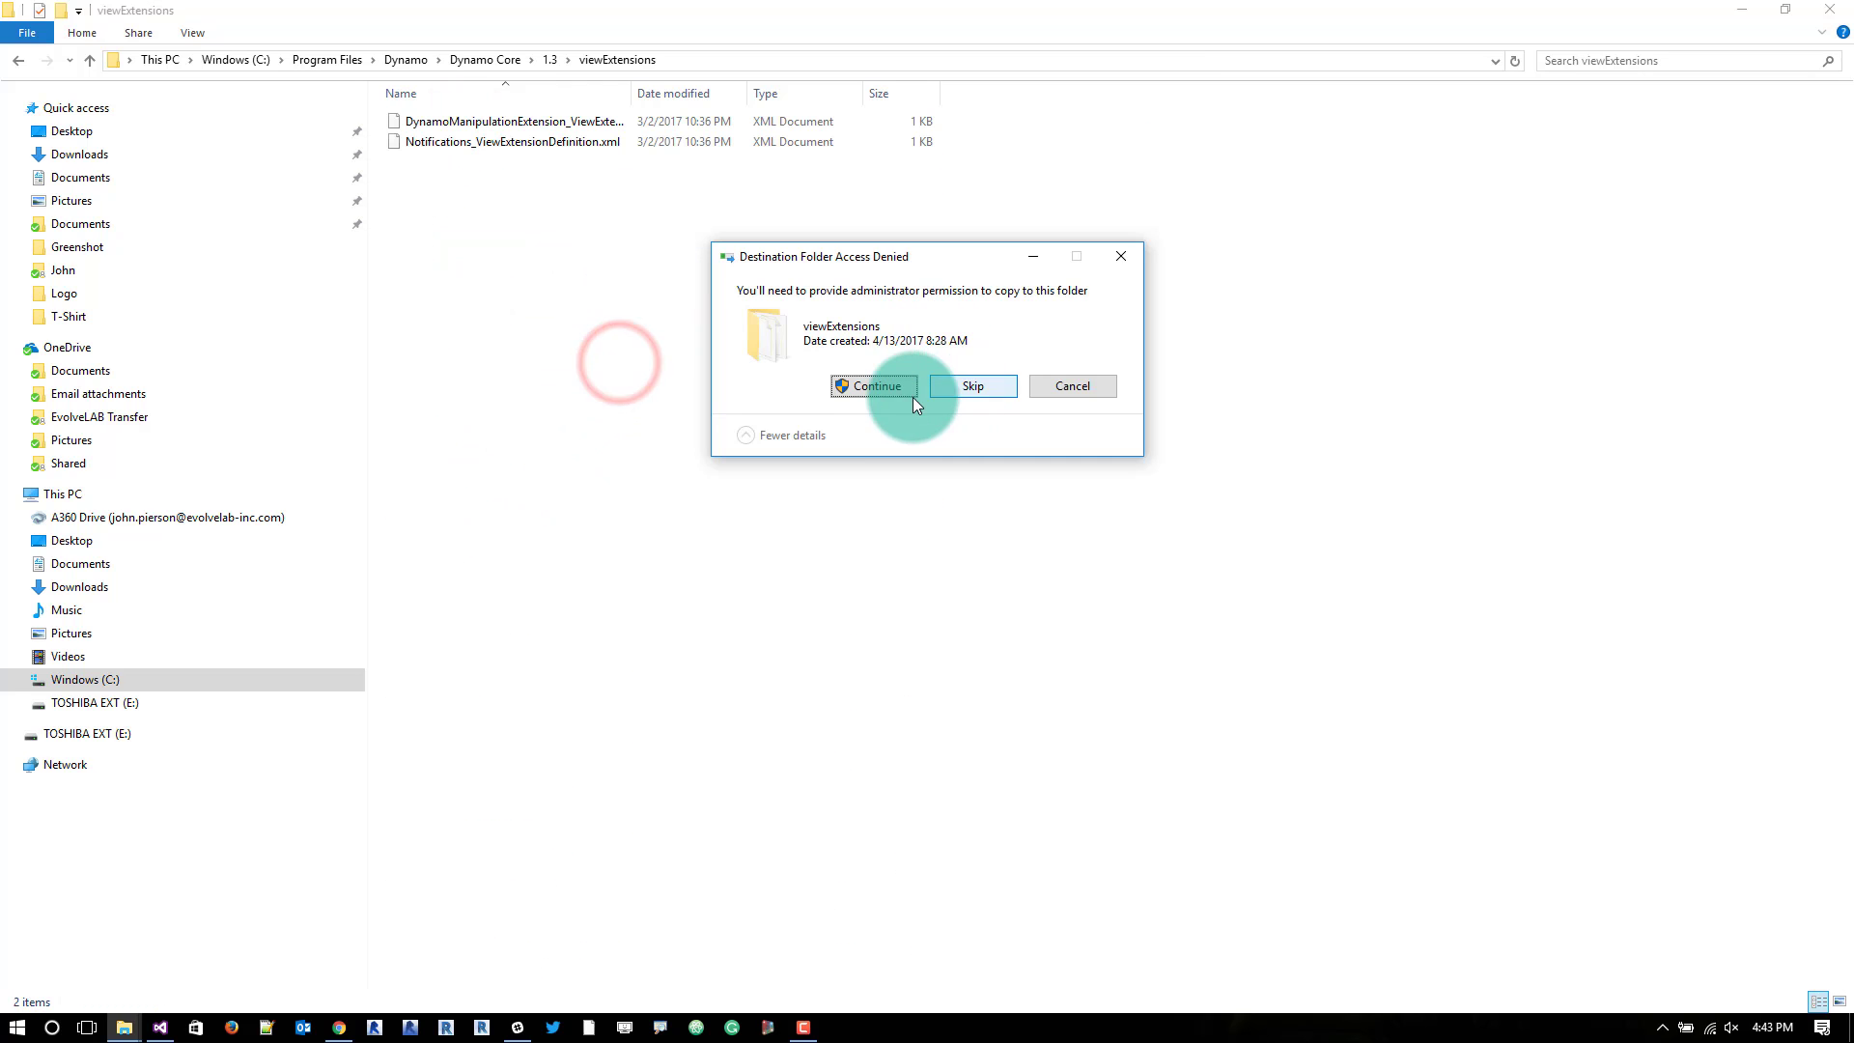
{"action": "left_click", "coordinate": [902, 384]}
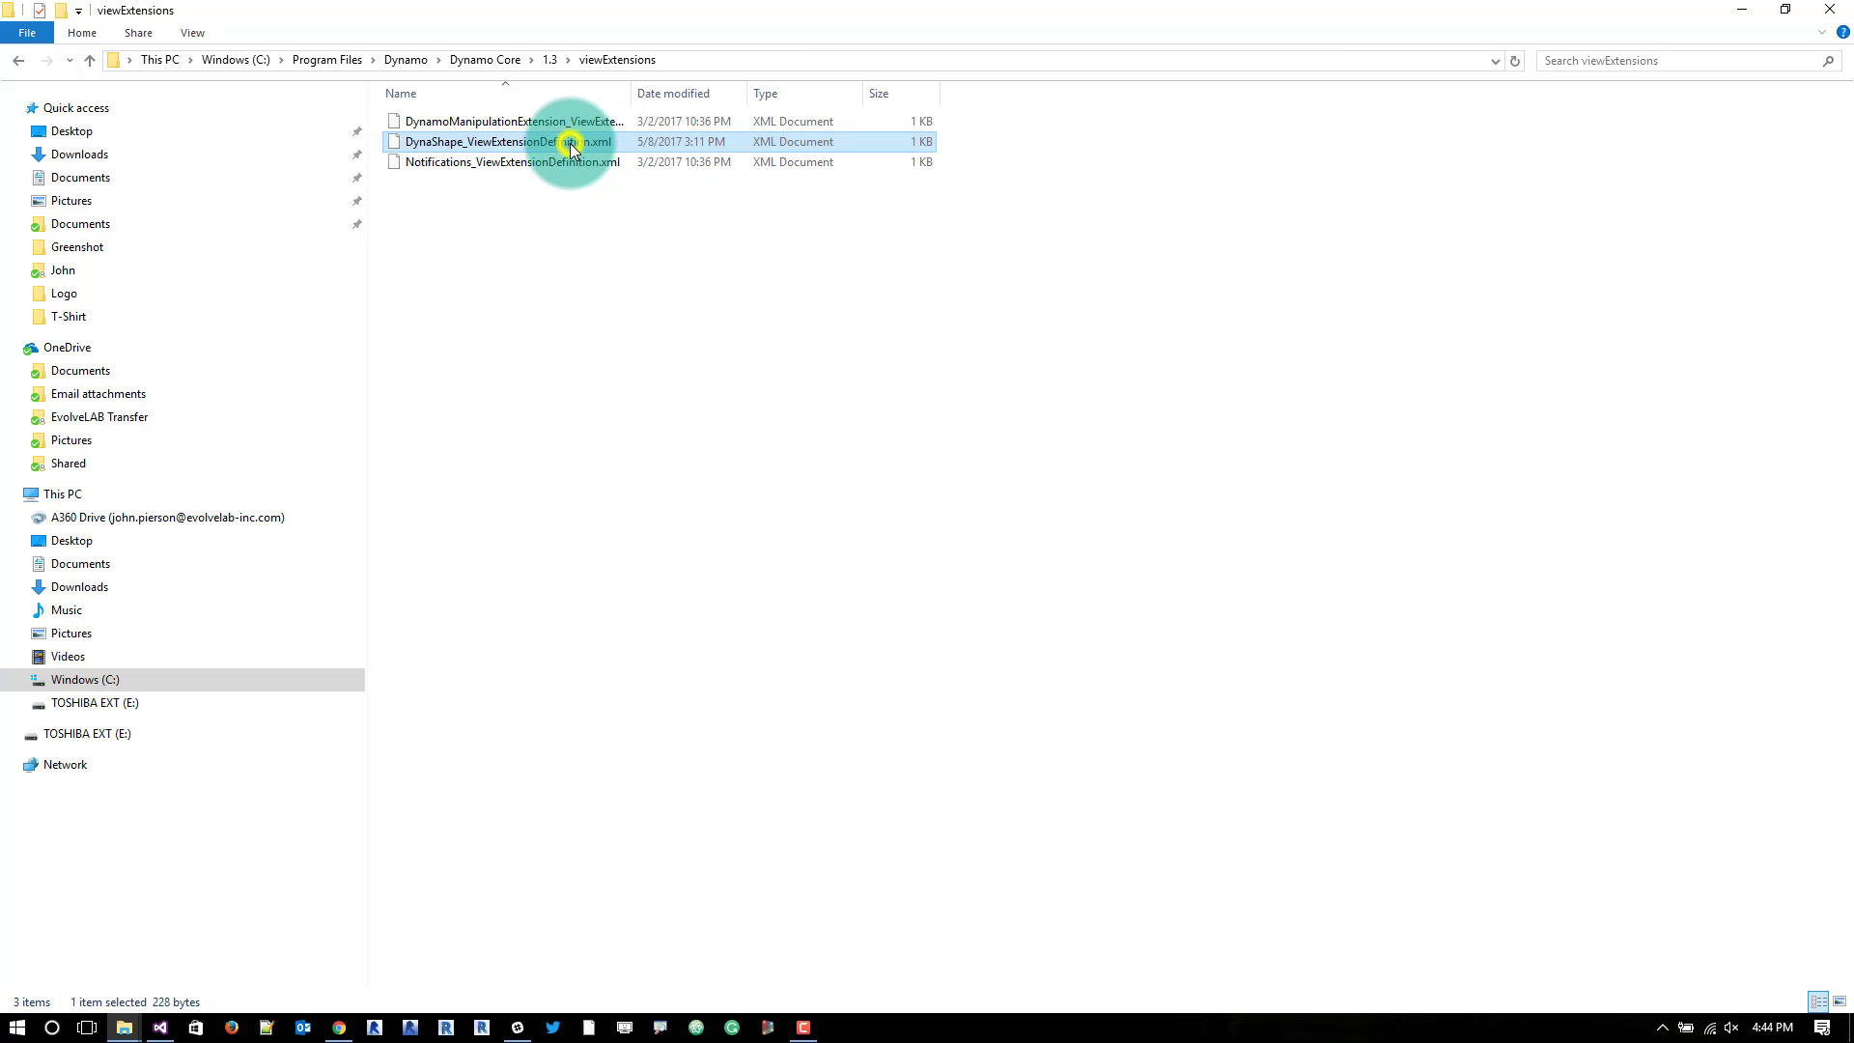
{"action": "right_click", "coordinate": [570, 142]}
Open the XML in Notepad++ and select the current AssemblyPath DLL path
{"action": "left_click", "coordinate": [666, 263]}
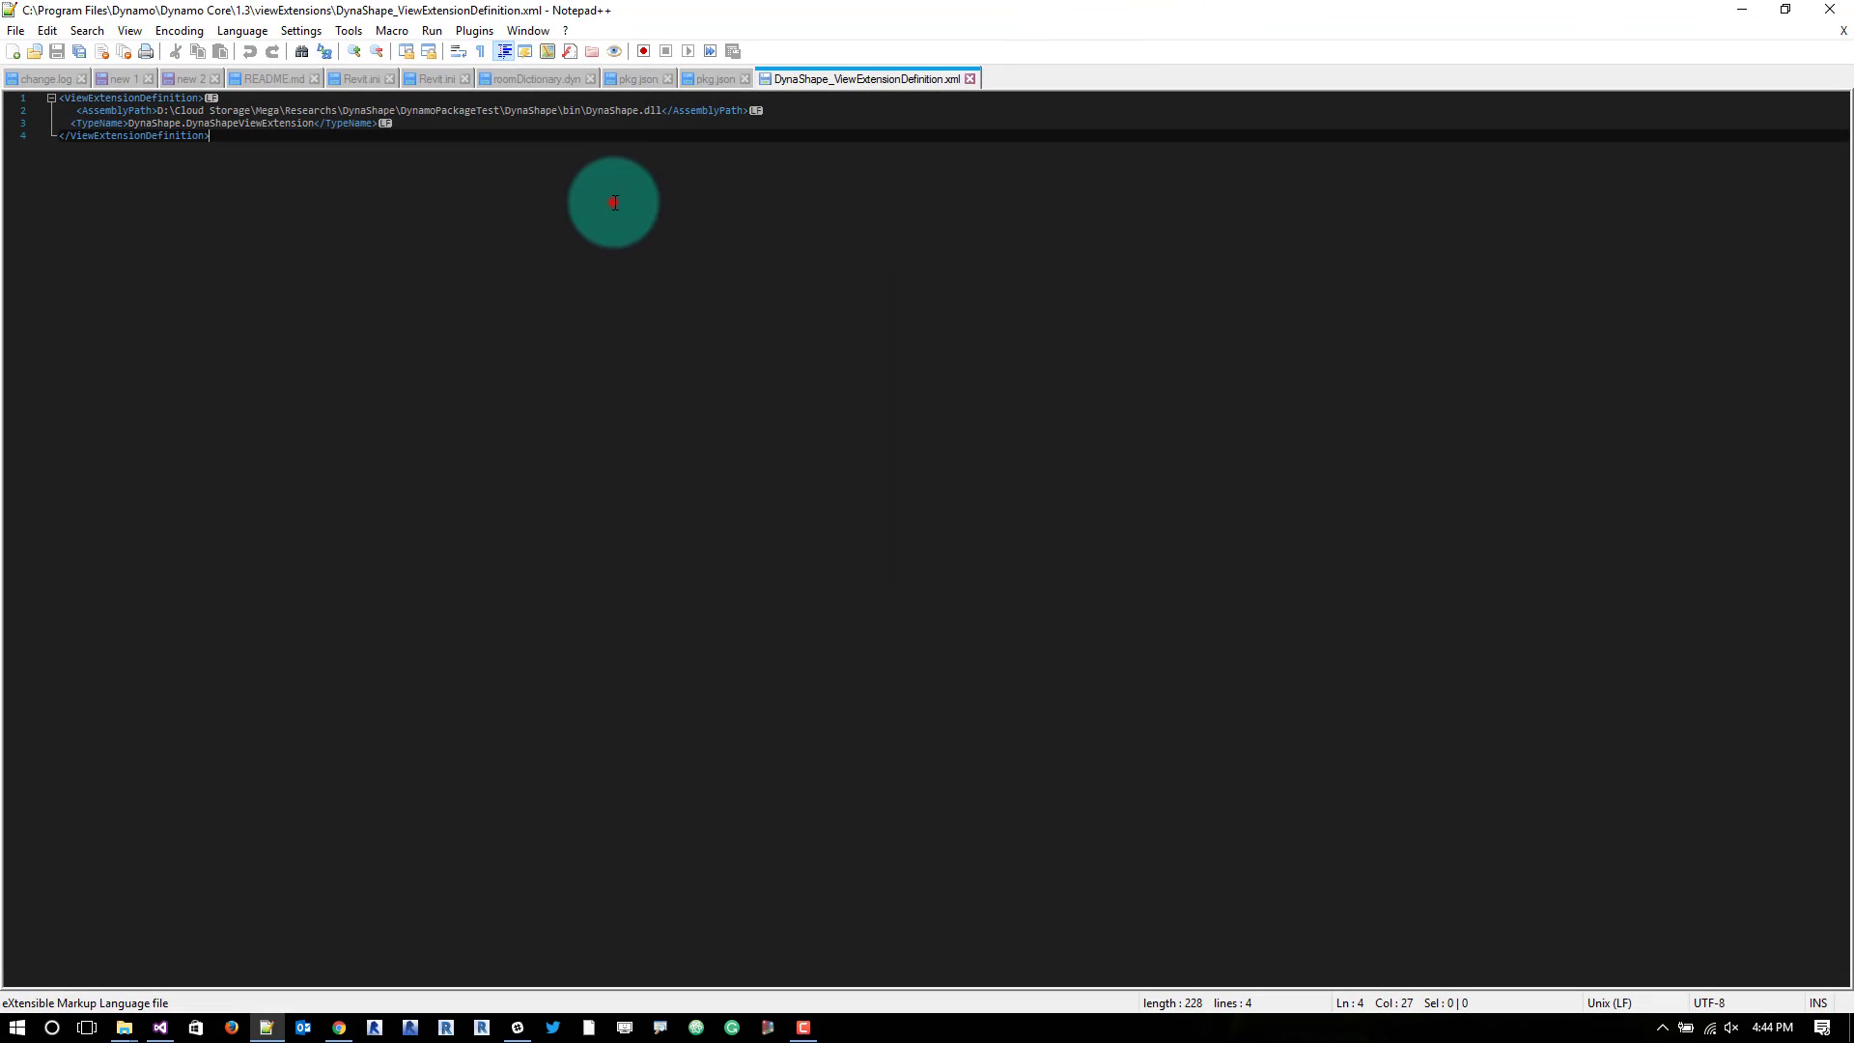
{"action": "left_click", "coordinate": [613, 204]}
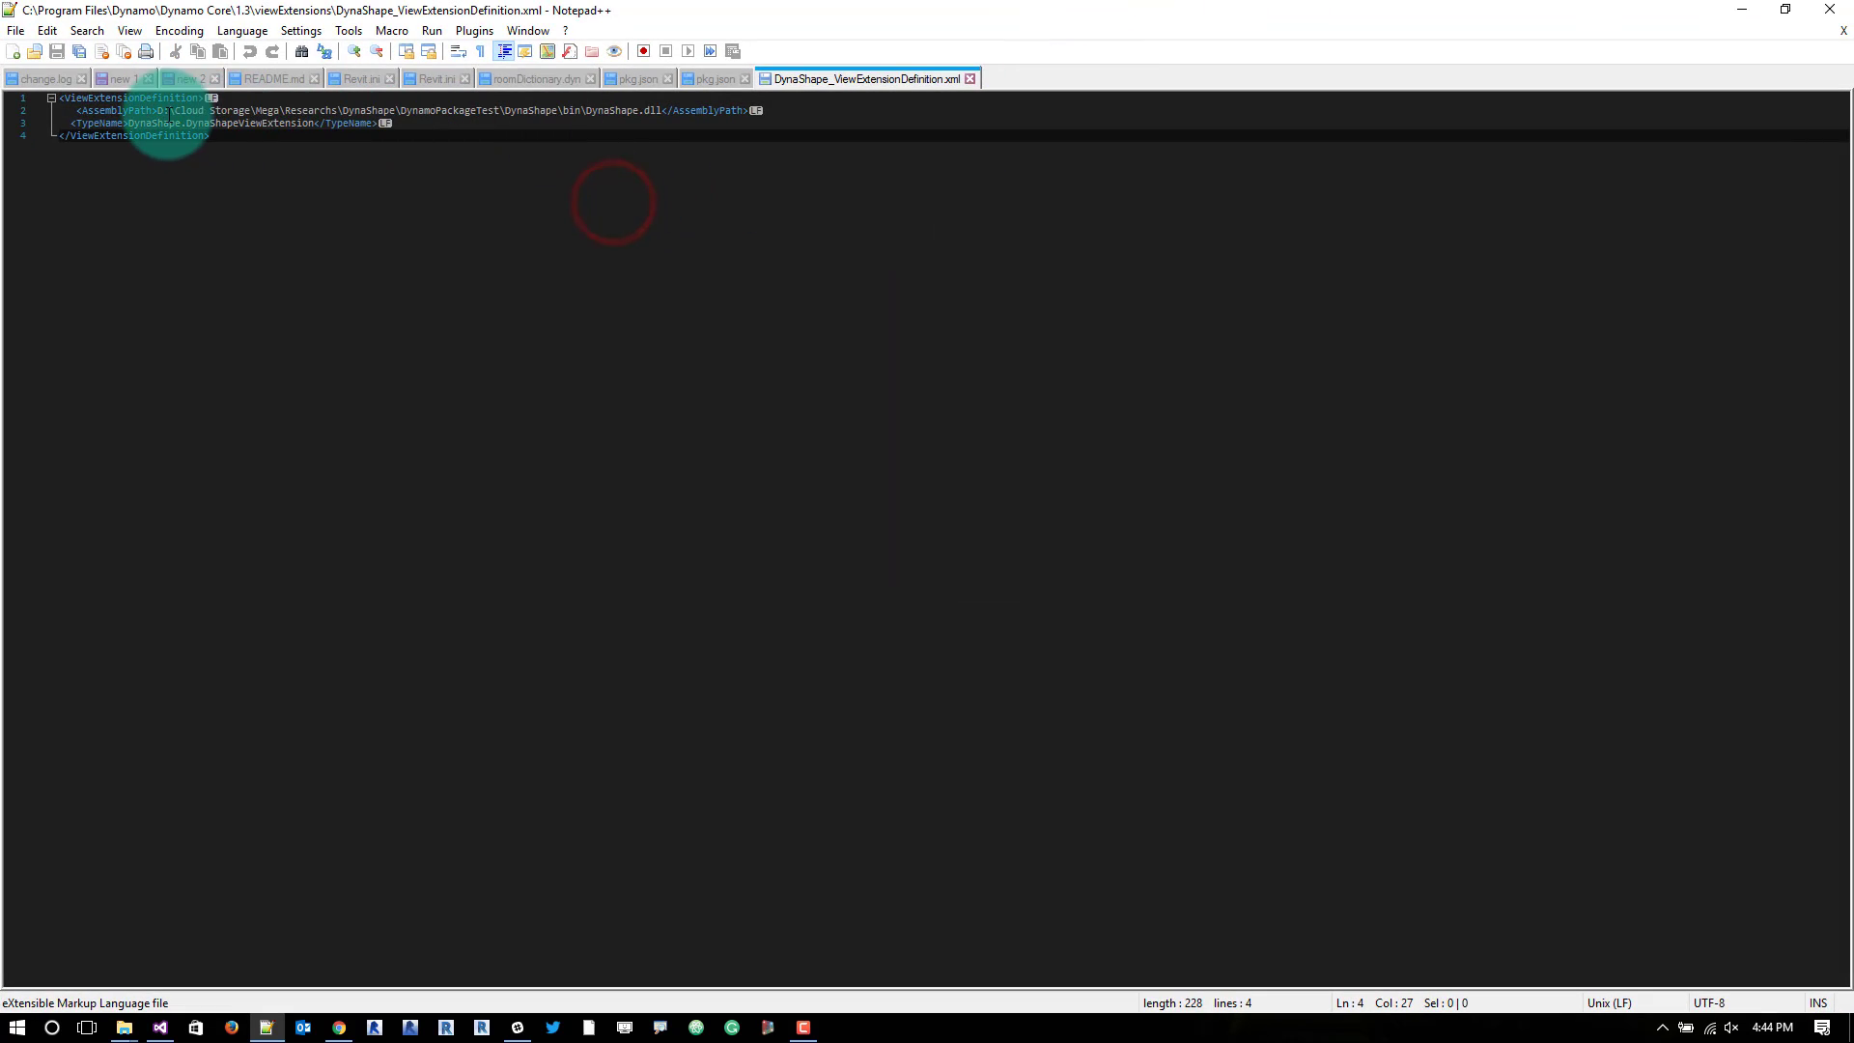
{"action": "mouse_move", "coordinate": [157, 110]}
{"action": "left_mouse_down"}
{"action": "mouse_move", "coordinate": [743, 113]}
{"action": "mouse_move", "coordinate": [713, 110]}
{"action": "left_mouse_up"}
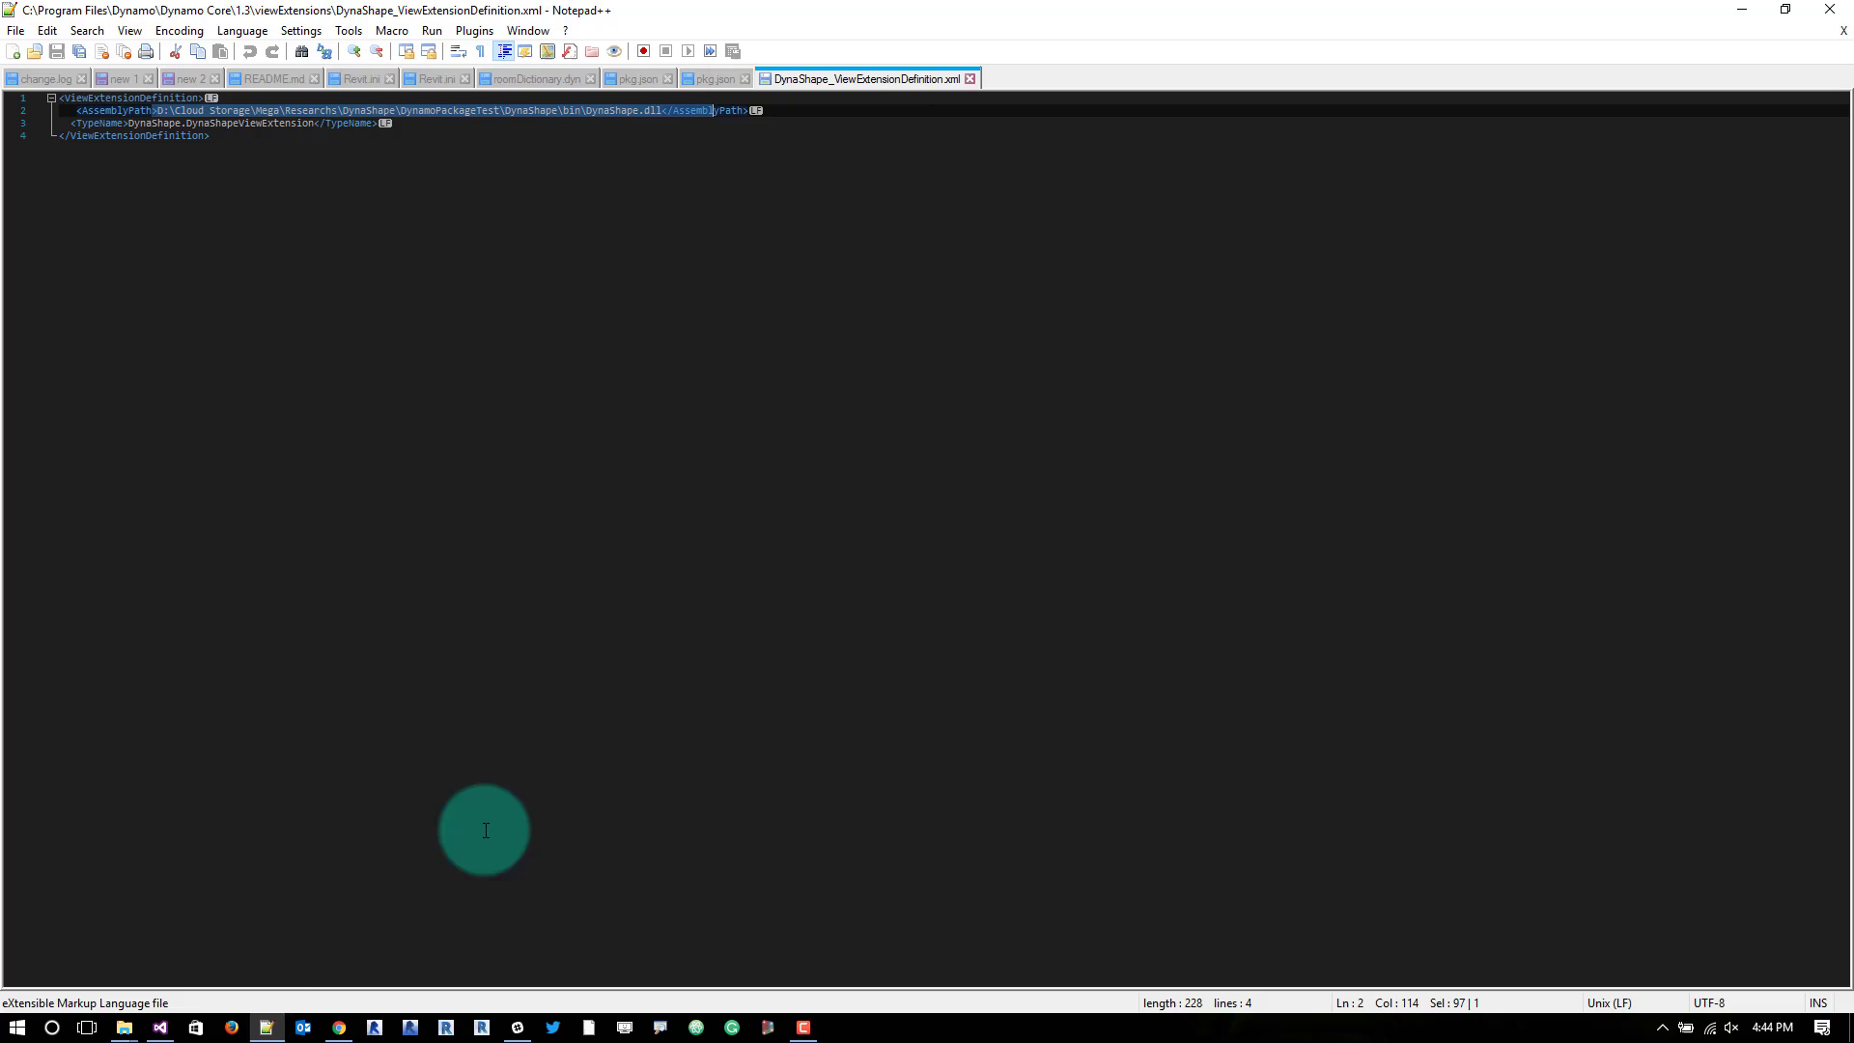
Bring File Explorer forward full screen and go to %appdata% Roaming
{"action": "left_click", "coordinate": [126, 1028]}
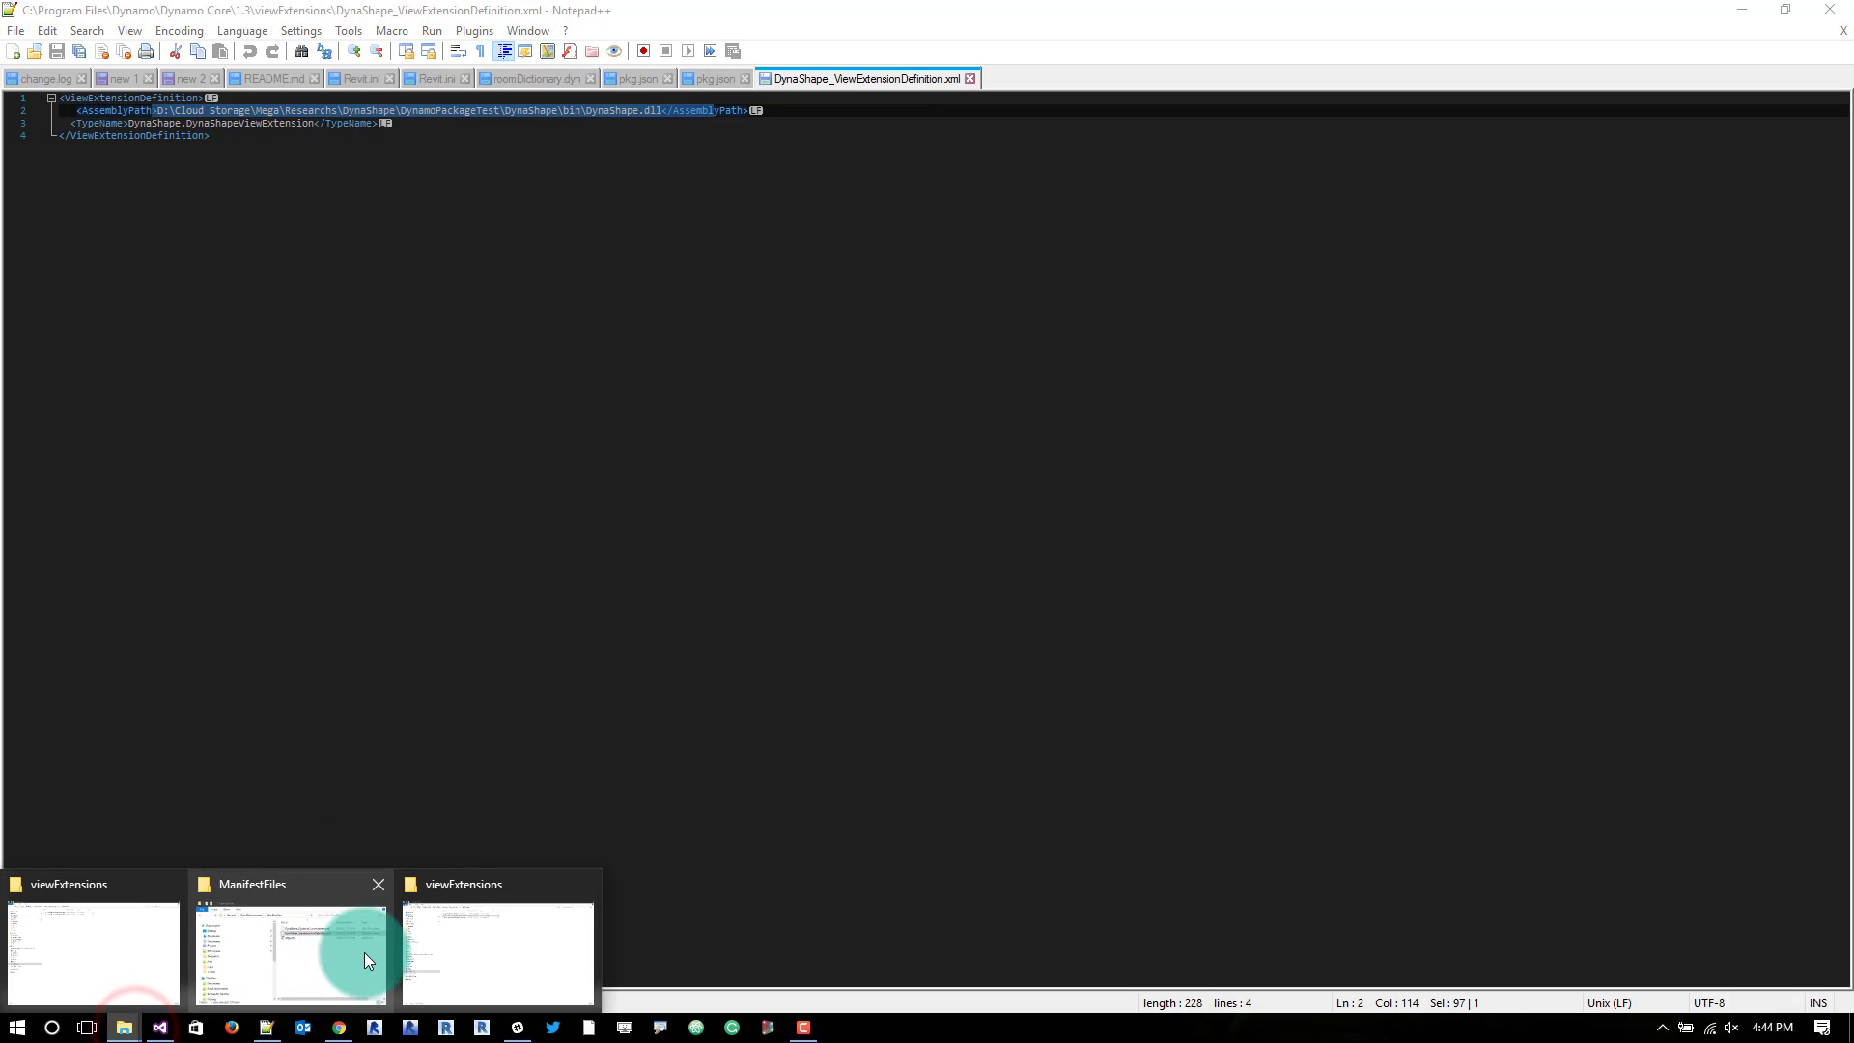
{"action": "left_click", "coordinate": [147, 963]}
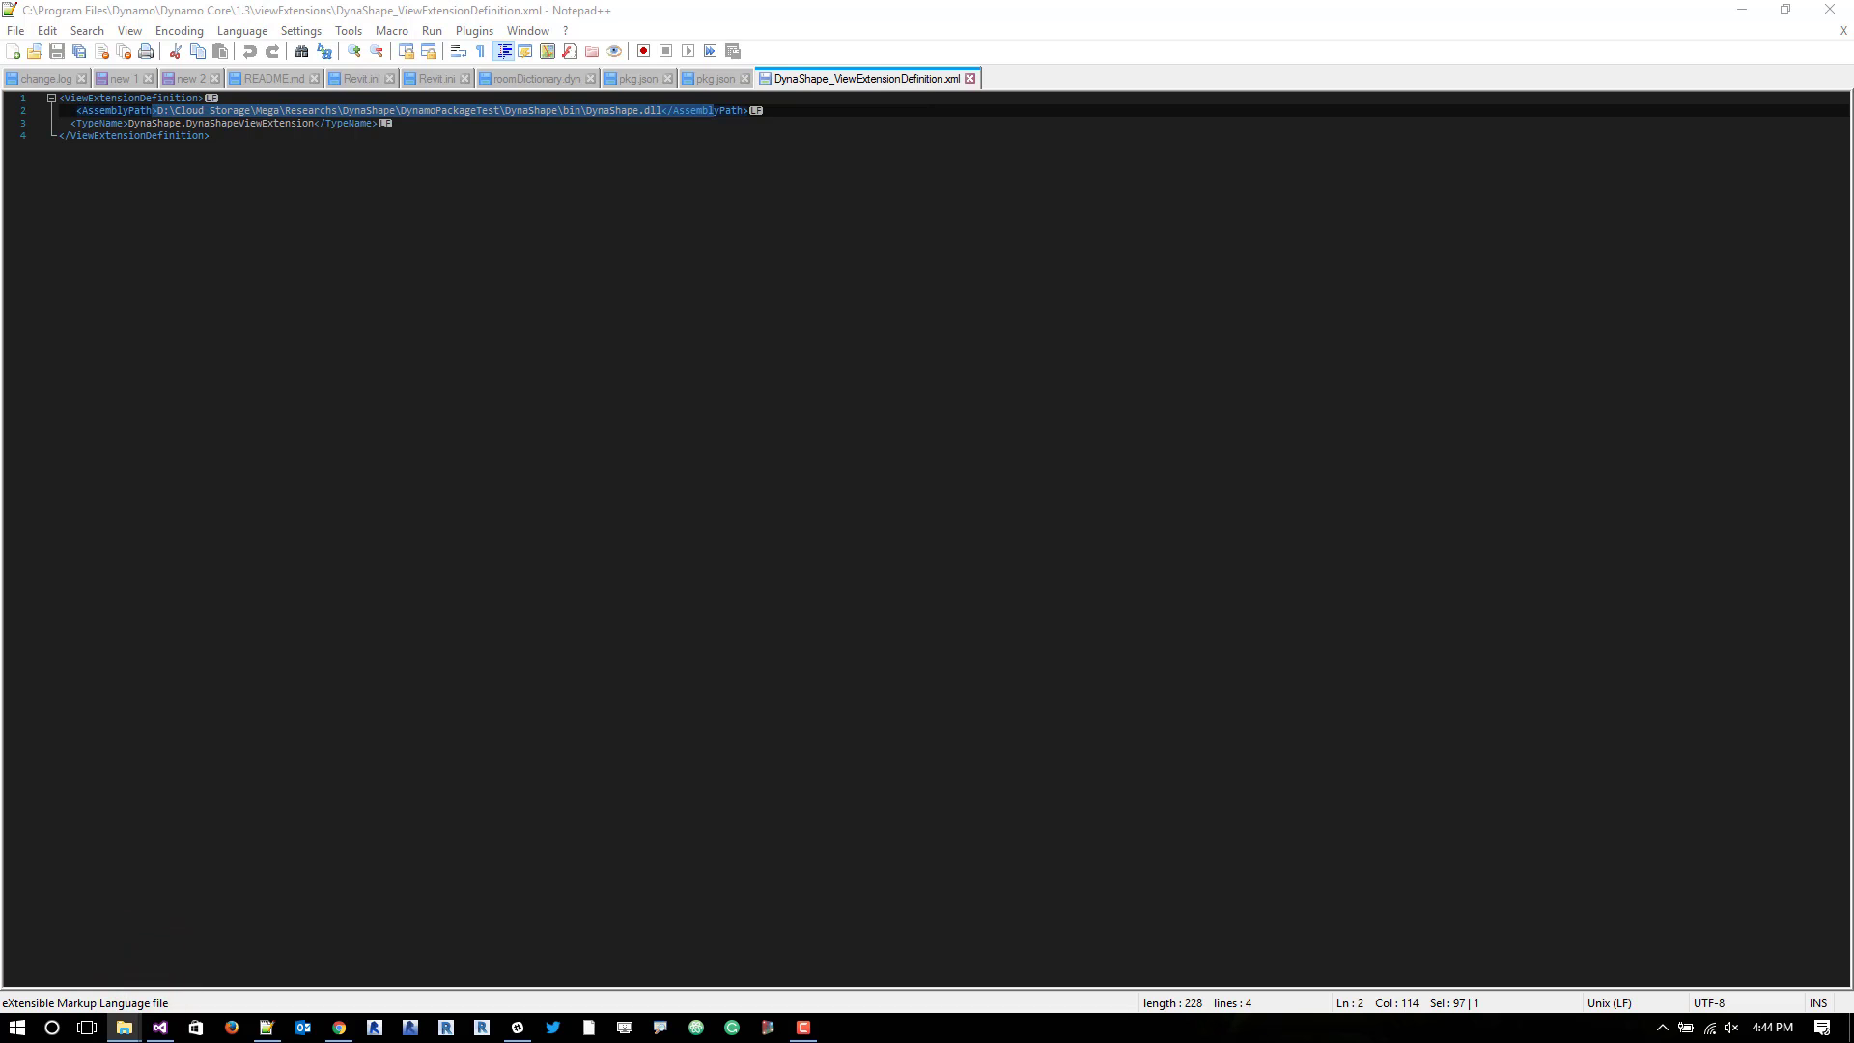
{"action": "double_click", "coordinate": [1464, 26]}
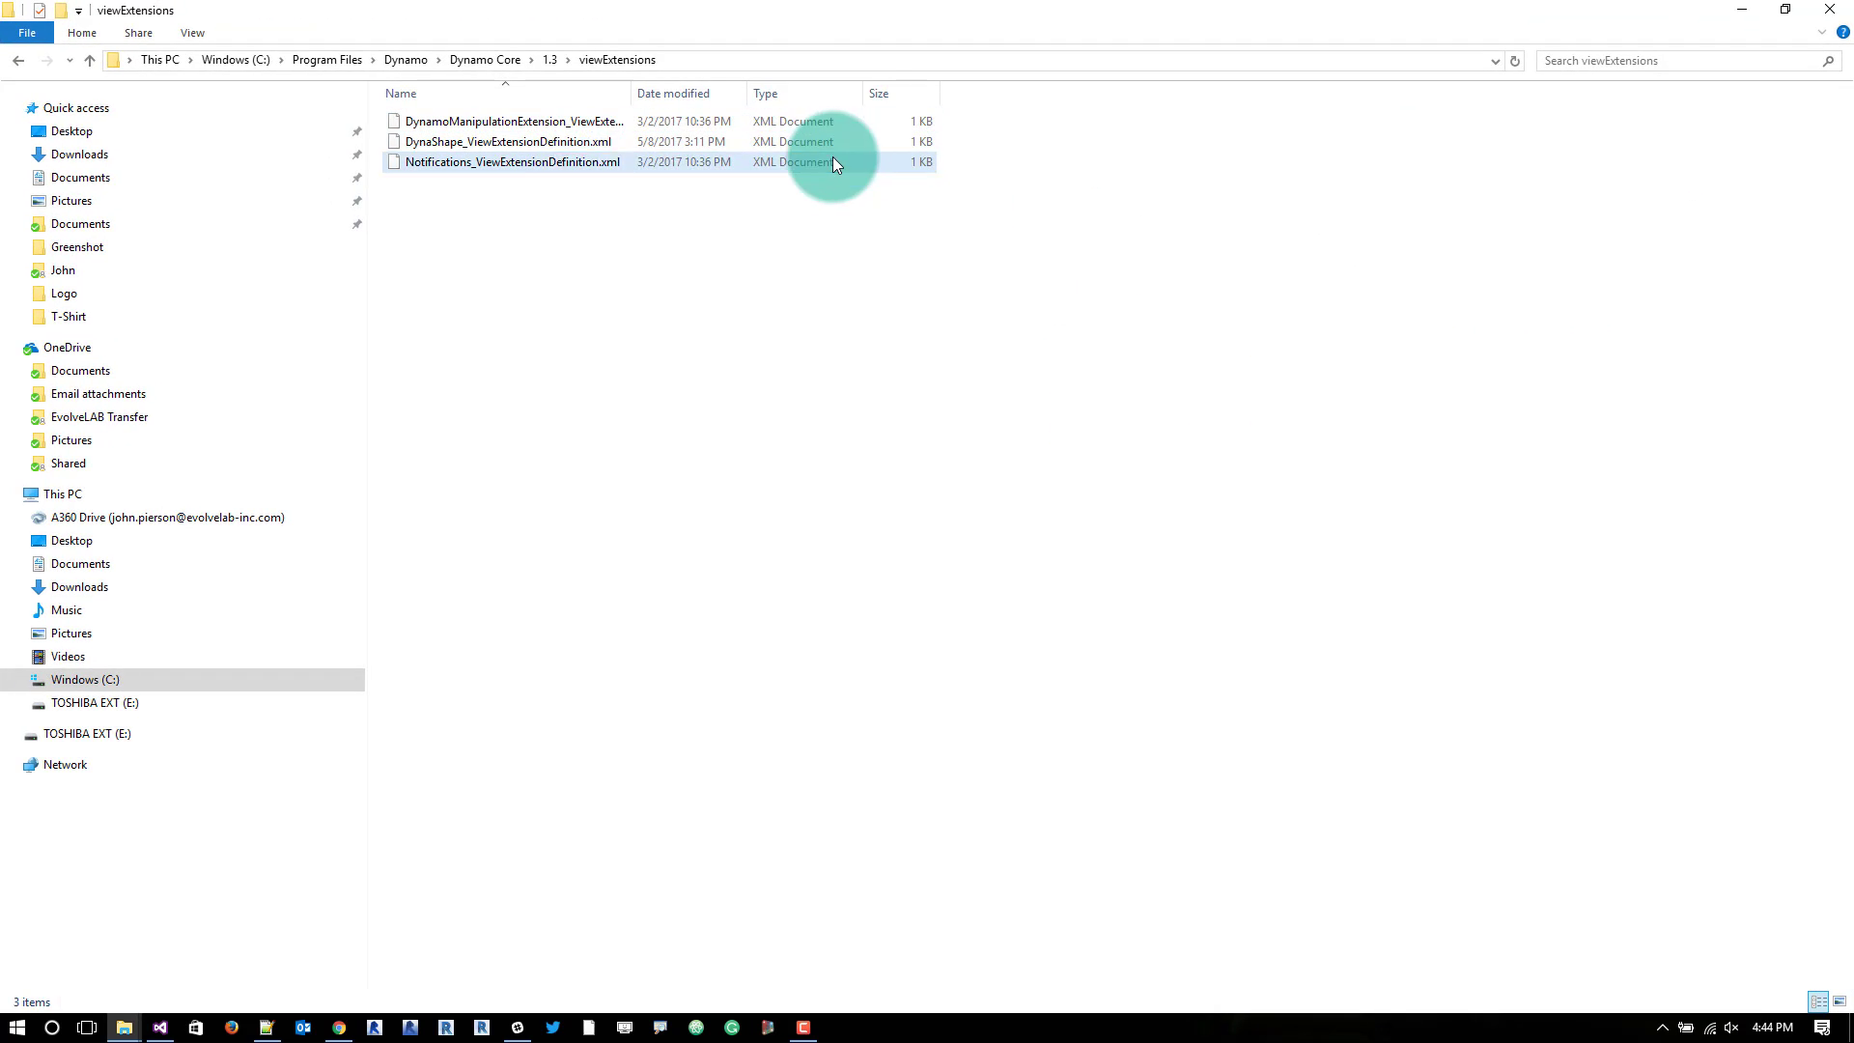
{"action": "left_click", "coordinate": [698, 61]}
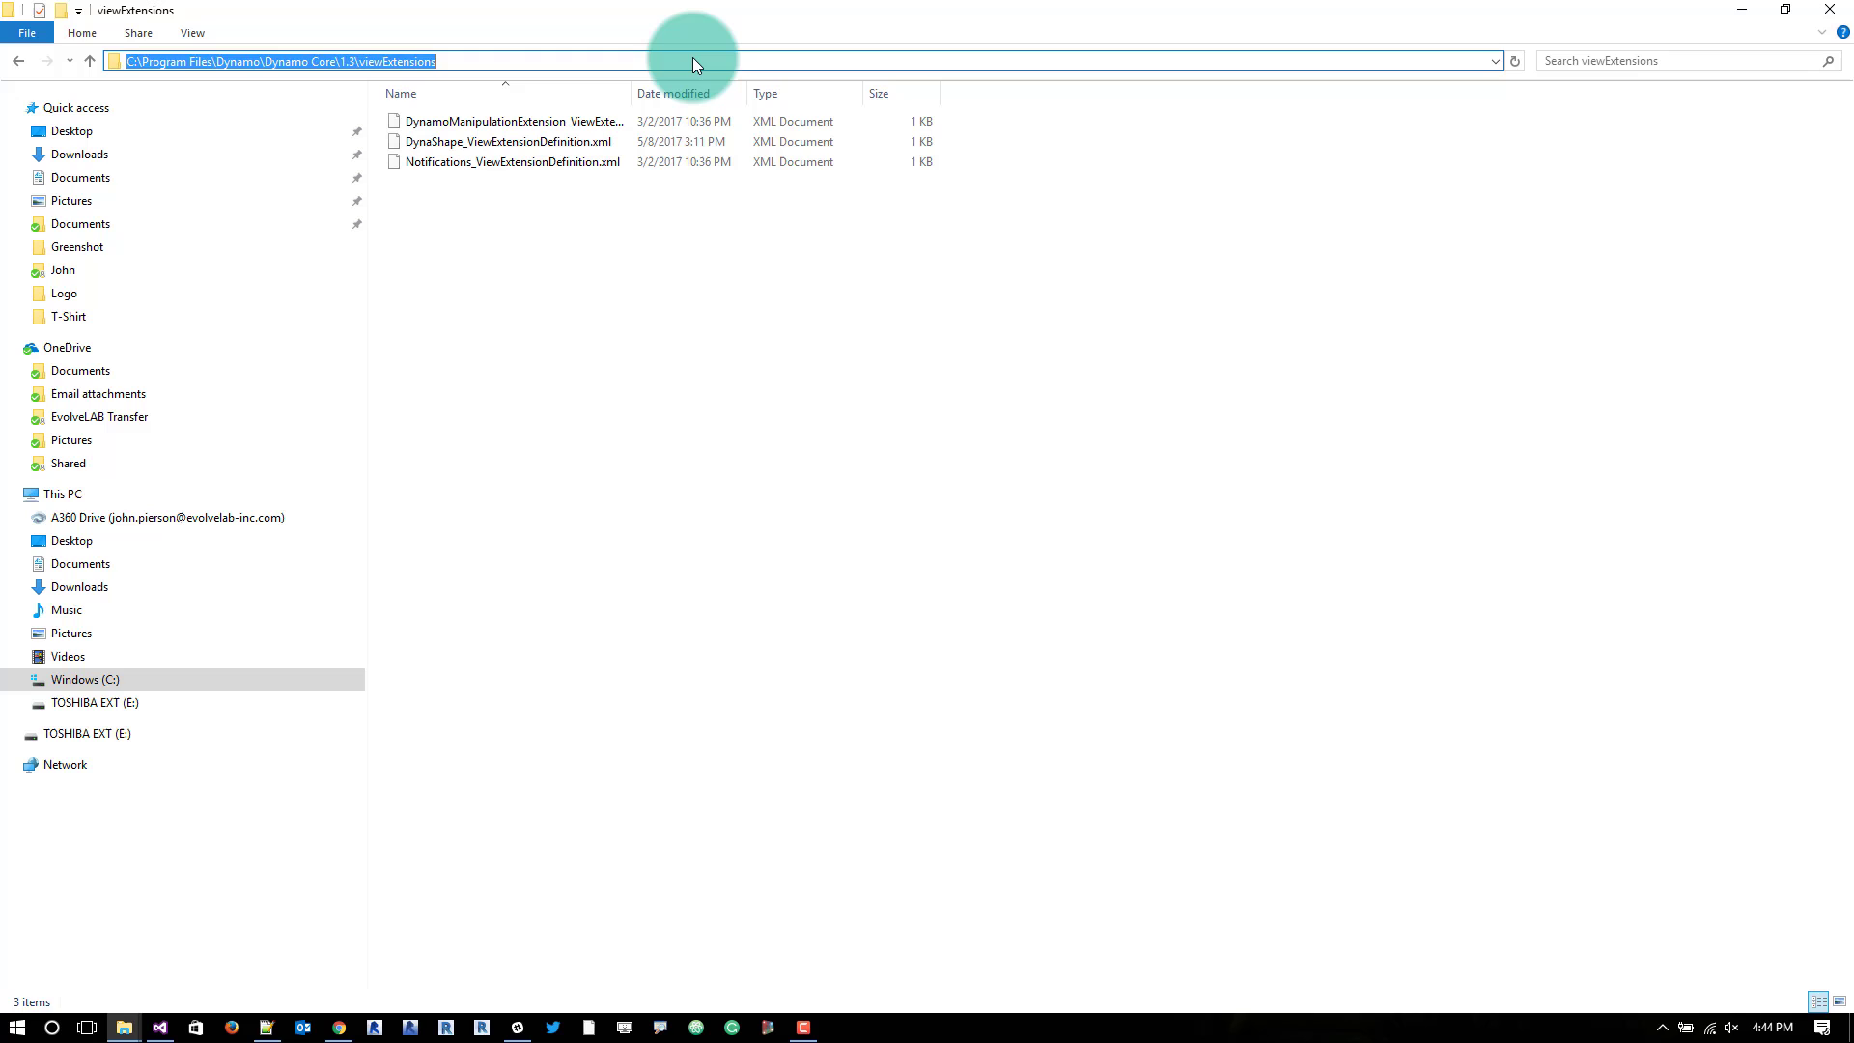
{"action": "type", "text": "%appdata%"}
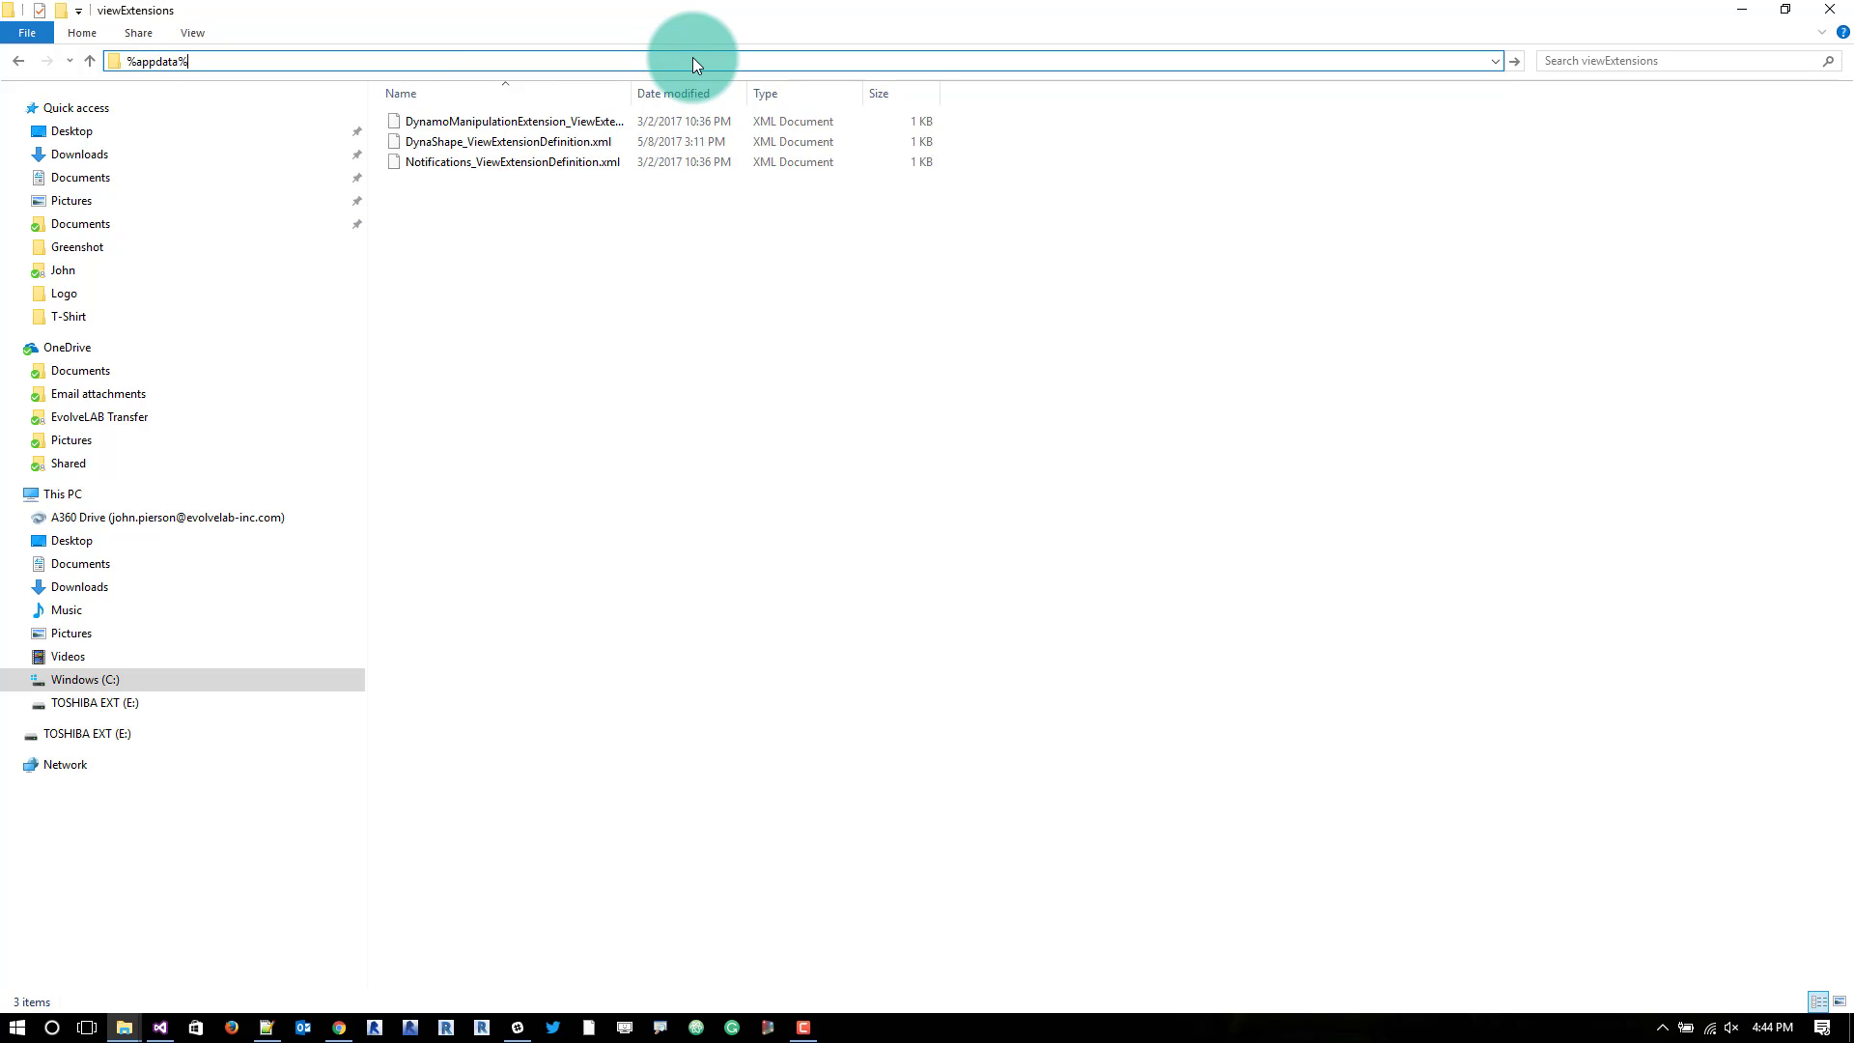
{"action": "key", "text": "Return"}
Browse to Dynamo Core\1.3\packages\Dynashape\bin and select its full path
{"action": "left_click", "coordinate": [467, 302]}
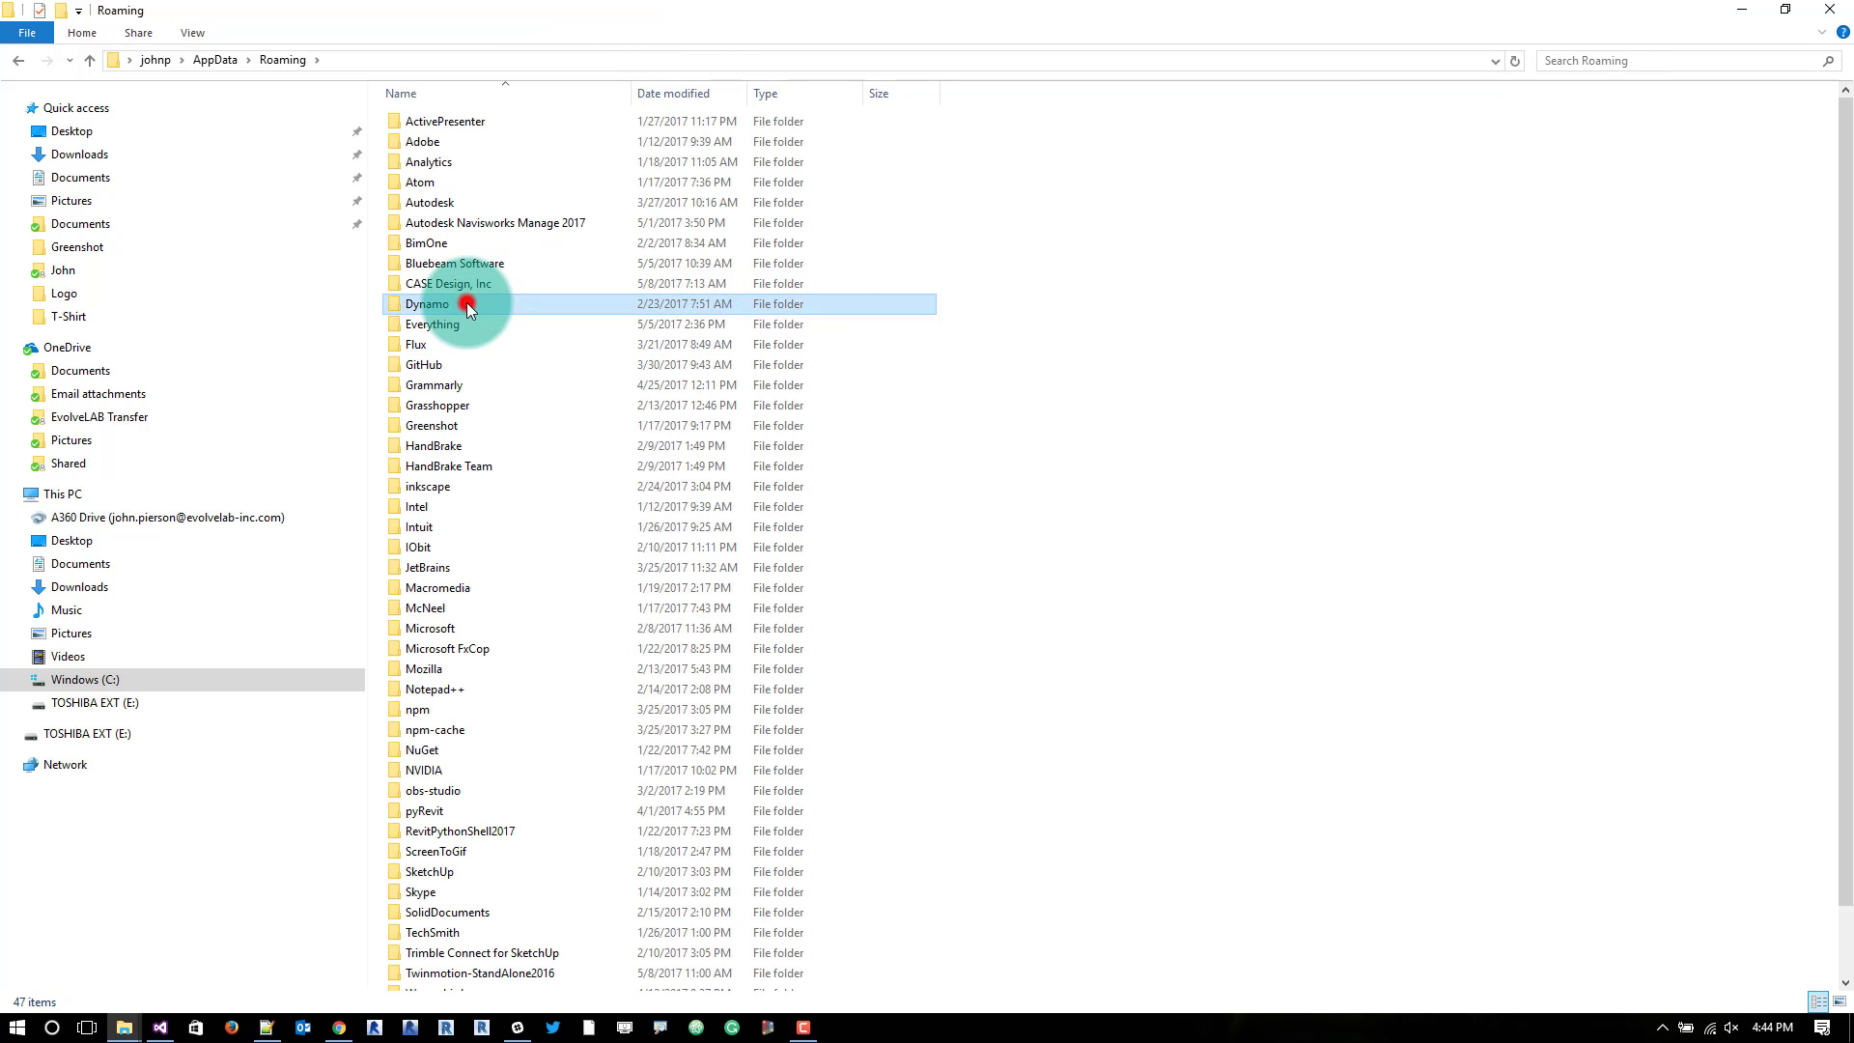
{"action": "double_click", "coordinate": [467, 302]}
{"action": "double_click", "coordinate": [479, 195]}
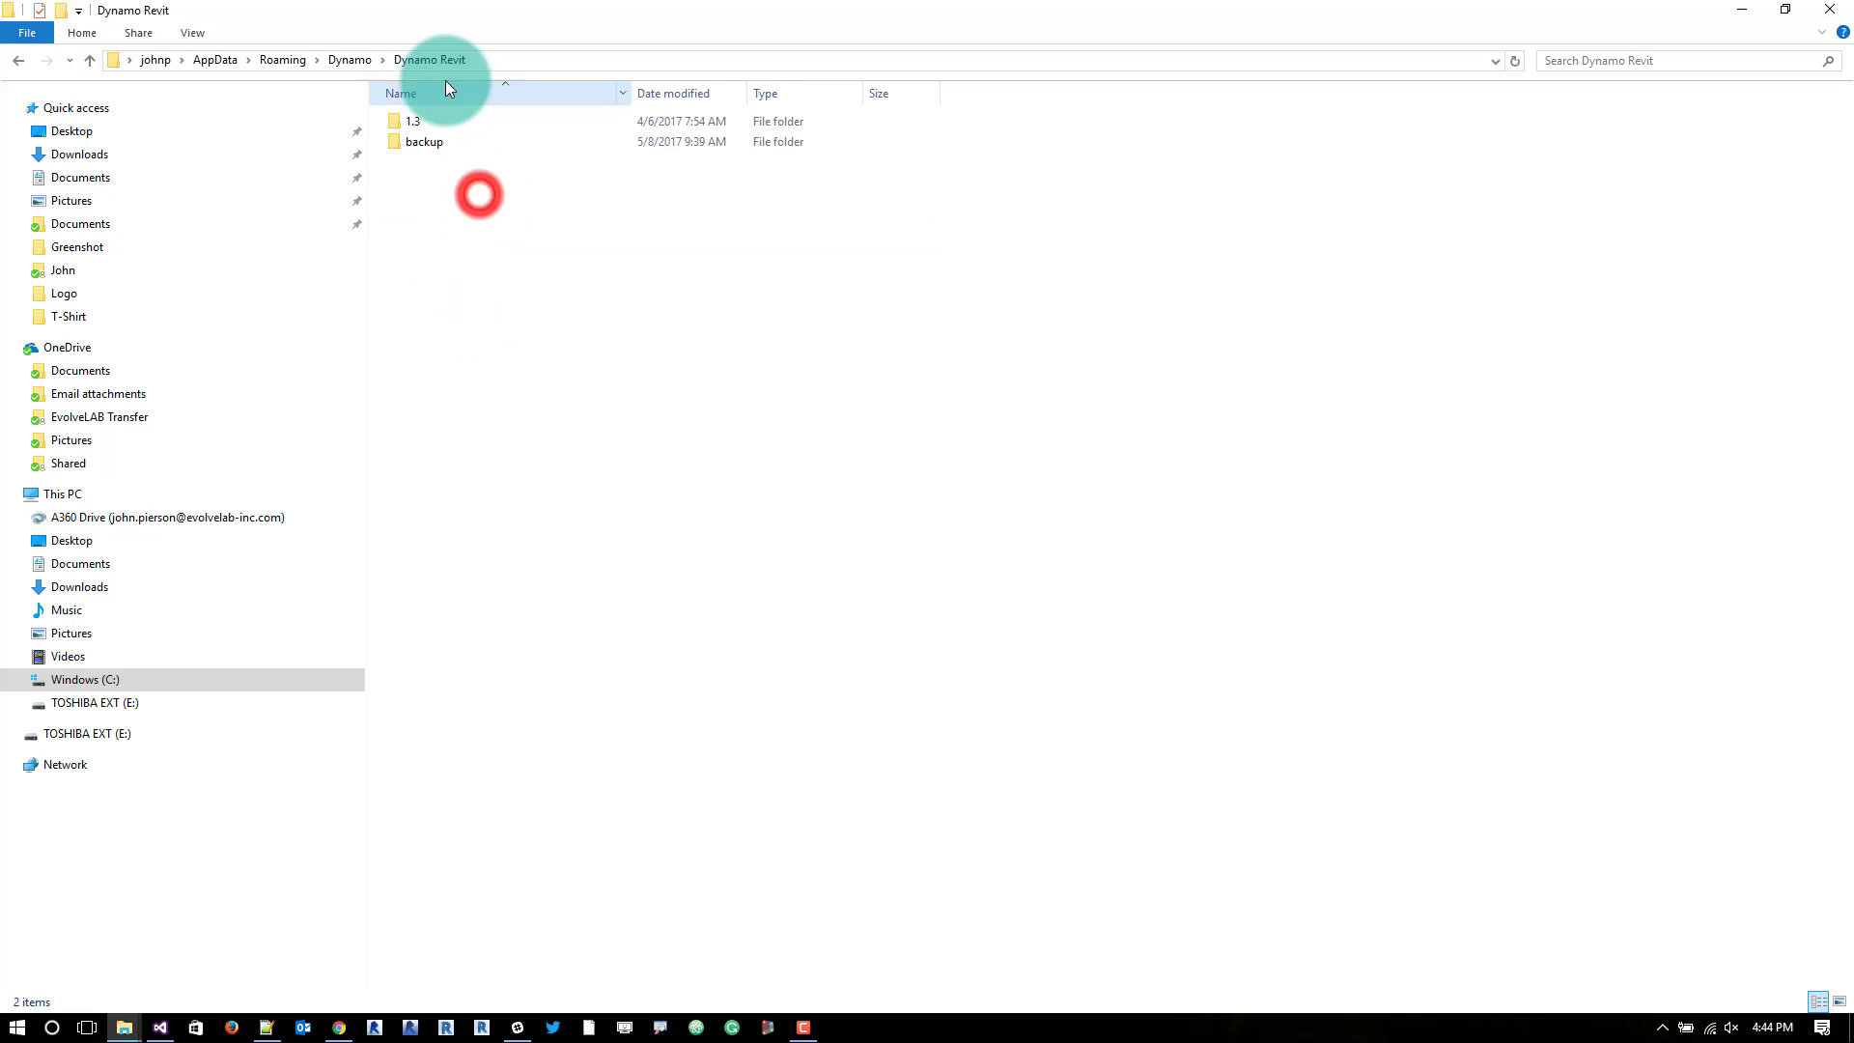
{"action": "left_click", "coordinate": [350, 60]}
{"action": "double_click", "coordinate": [475, 190]}
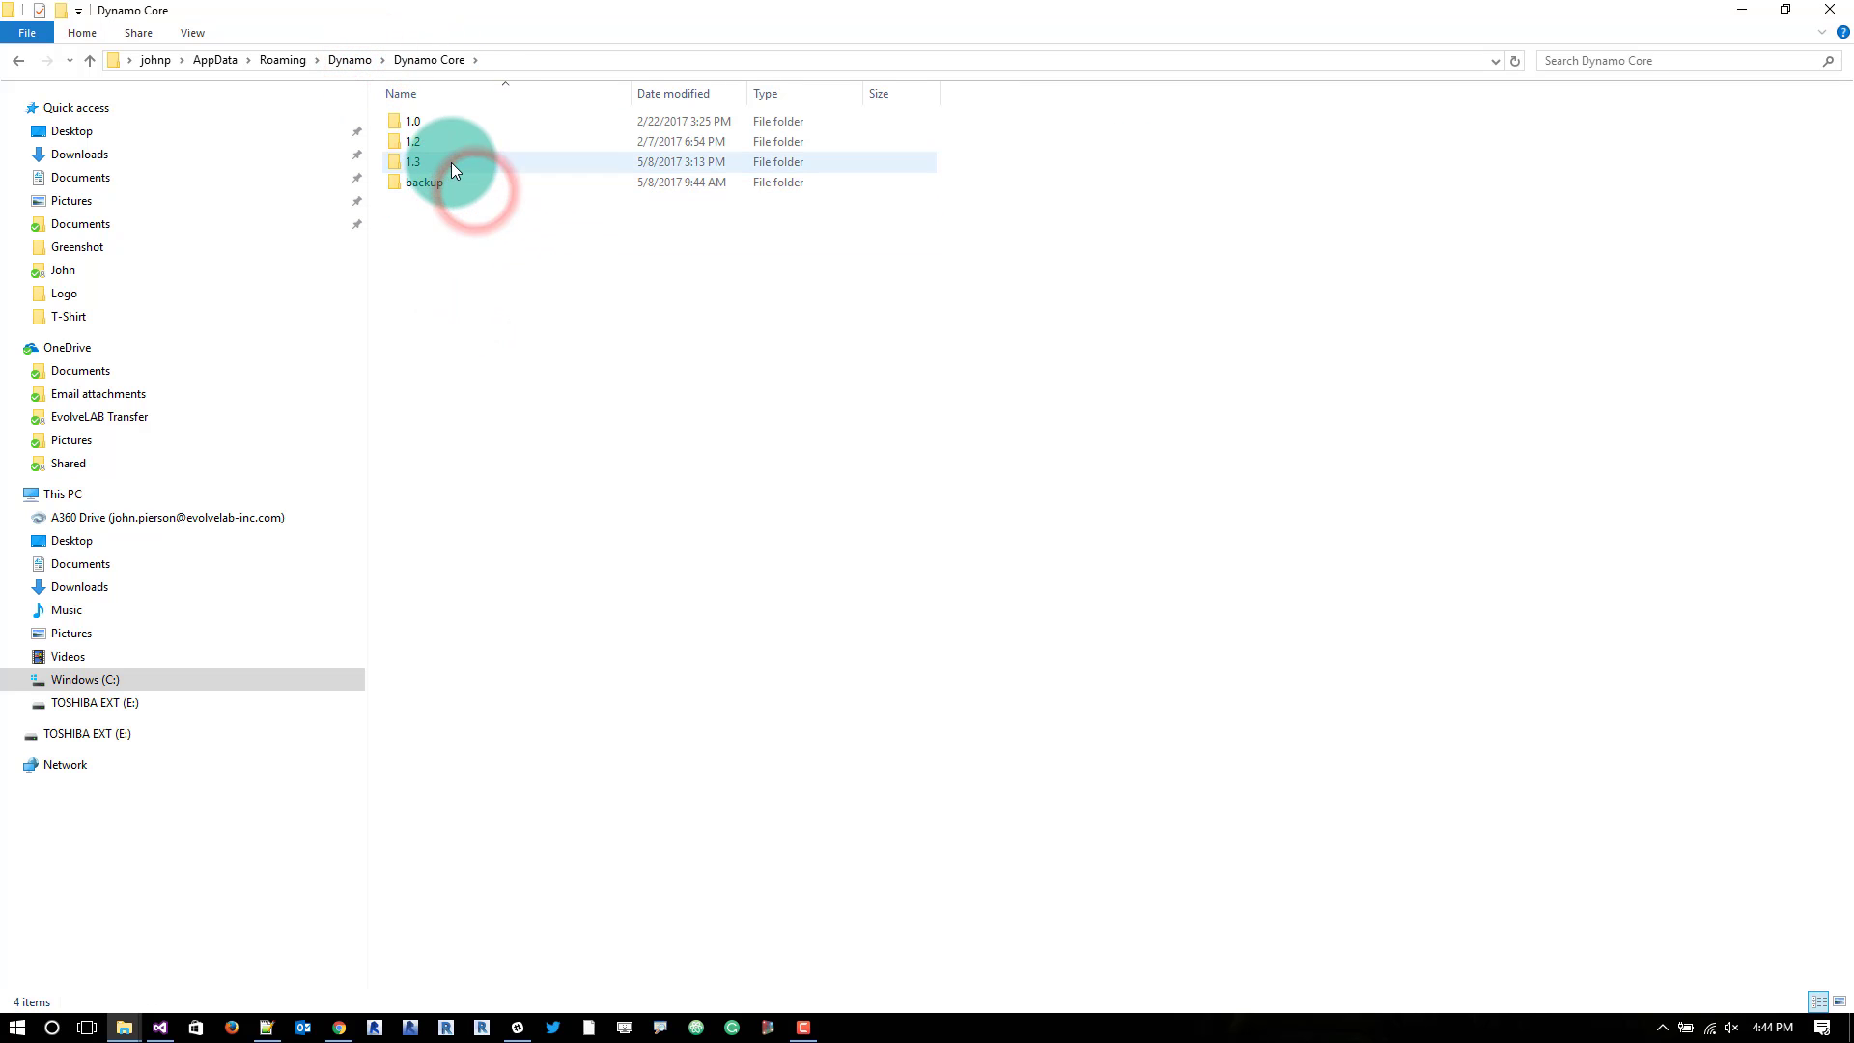
{"action": "double_click", "coordinate": [450, 162]}
{"action": "double_click", "coordinate": [451, 162]}
{"action": "left_click", "coordinate": [458, 125]}
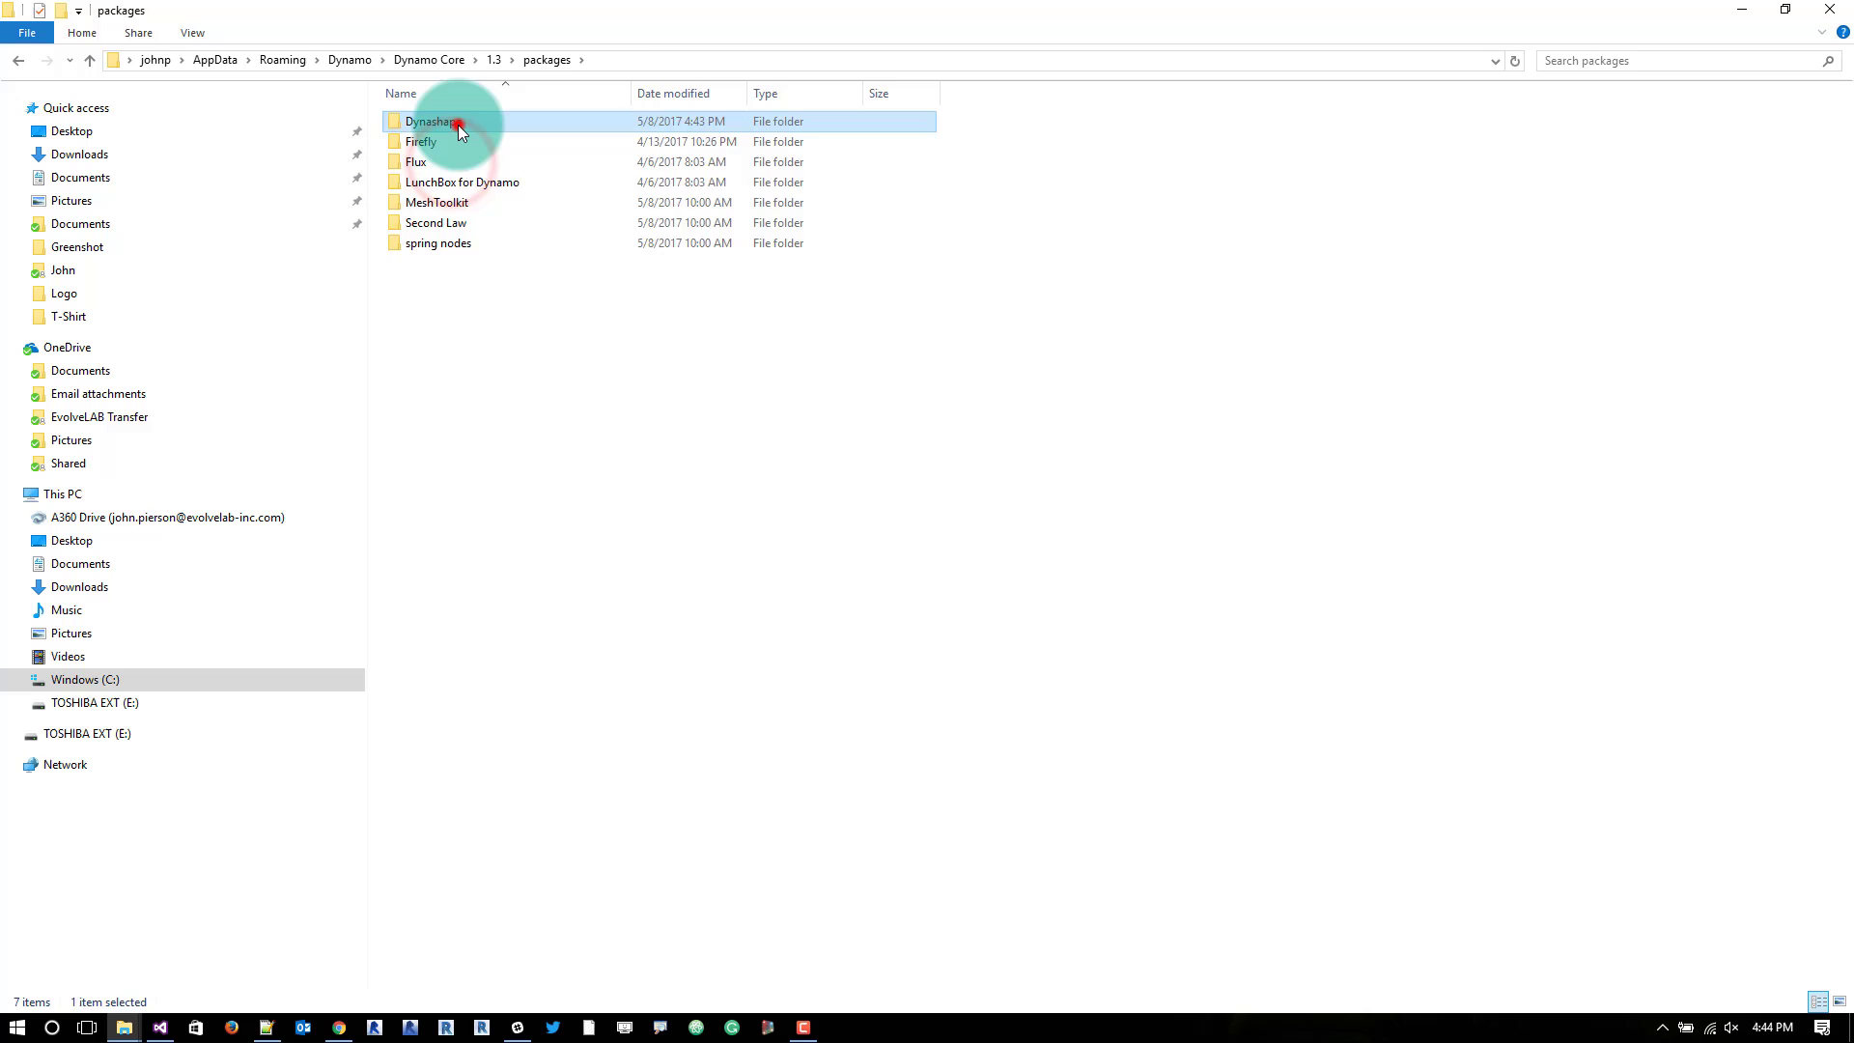
{"action": "double_click", "coordinate": [457, 124]}
{"action": "left_click", "coordinate": [725, 59]}
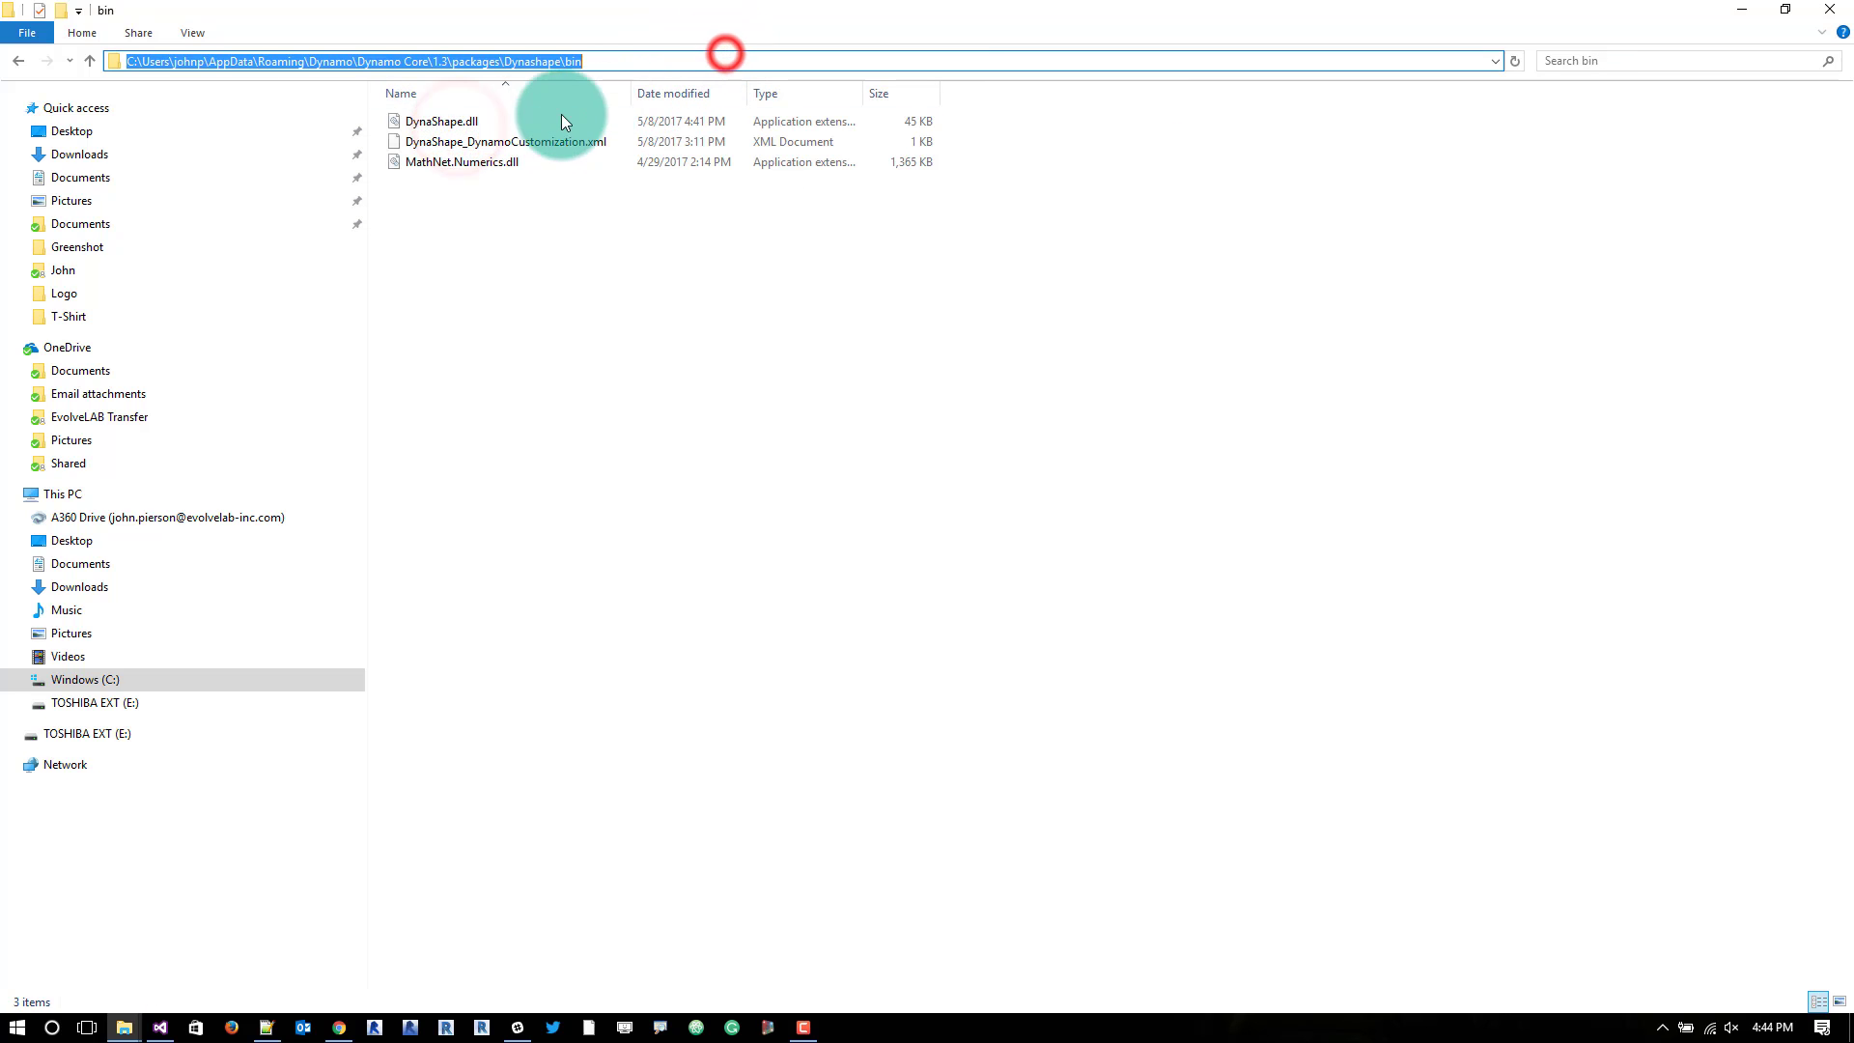
Replace the AssemblyPath folder with the AppData packages bin path in Notepad++
{"action": "left_click", "coordinate": [1739, 10]}
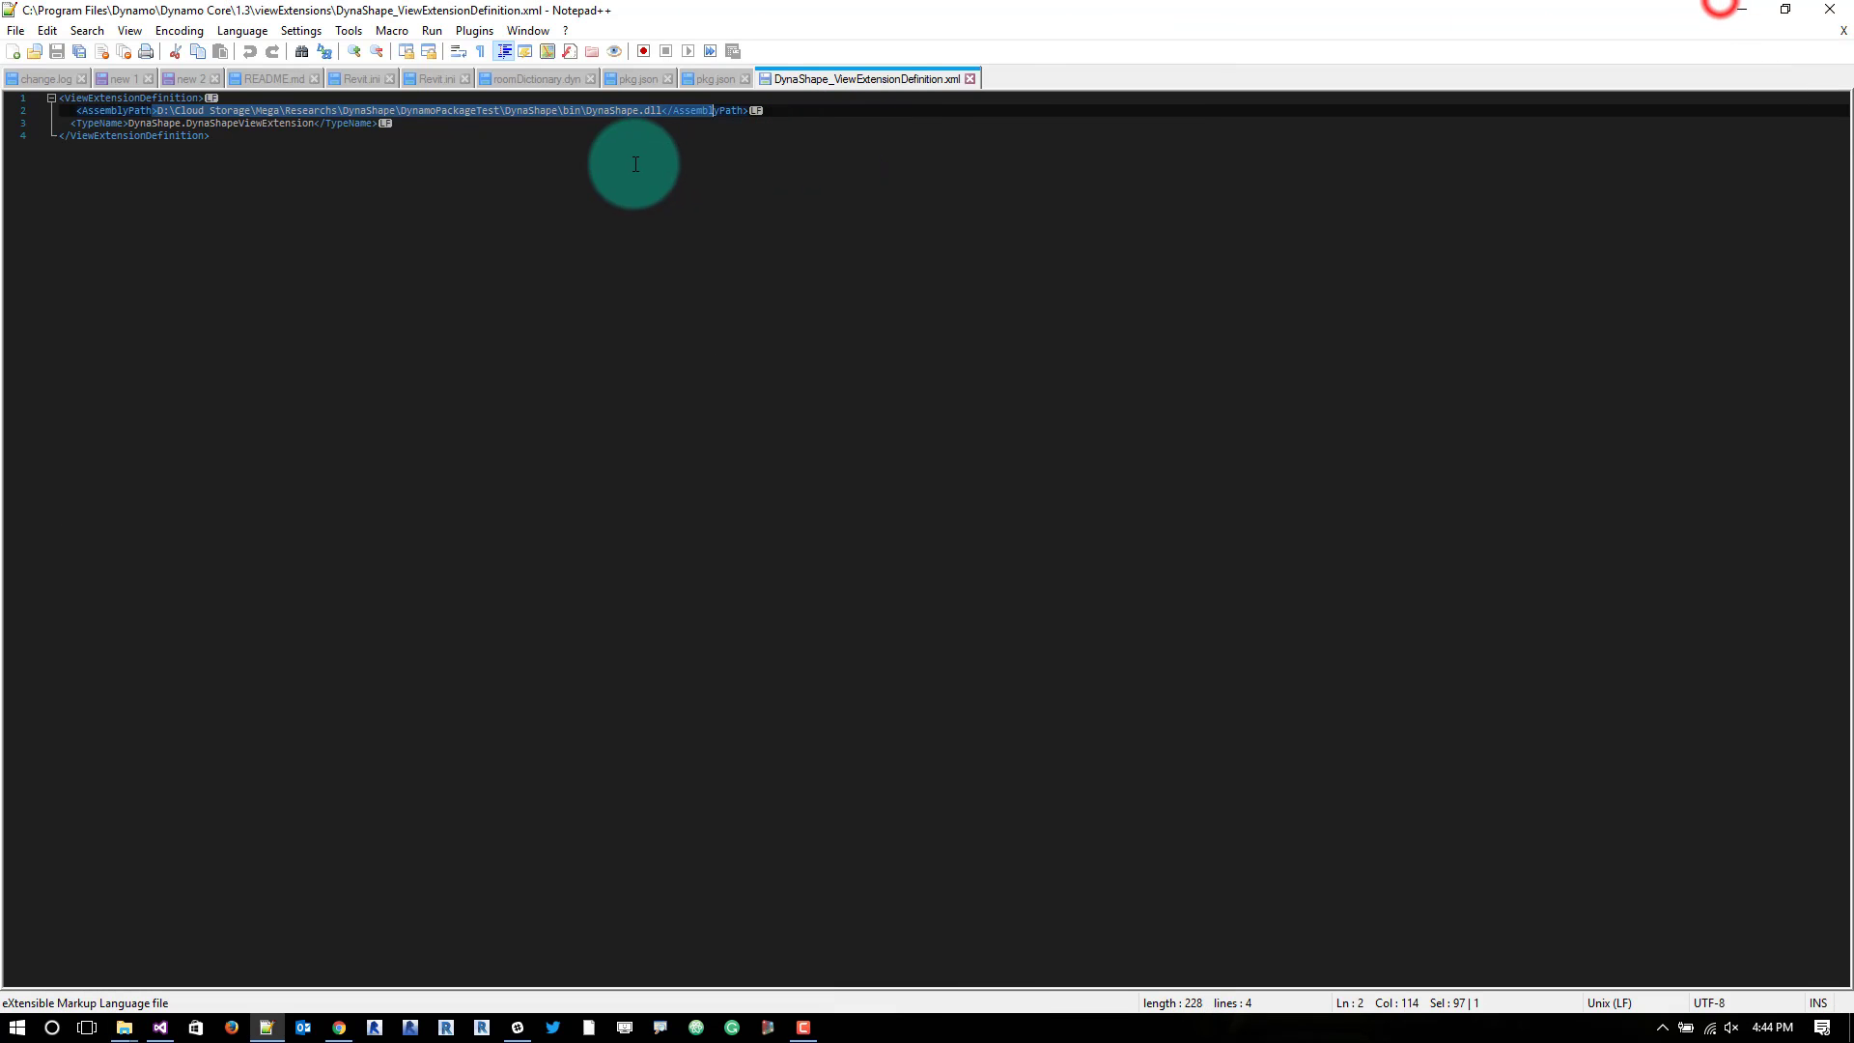
{"action": "left_click", "coordinate": [645, 171]}
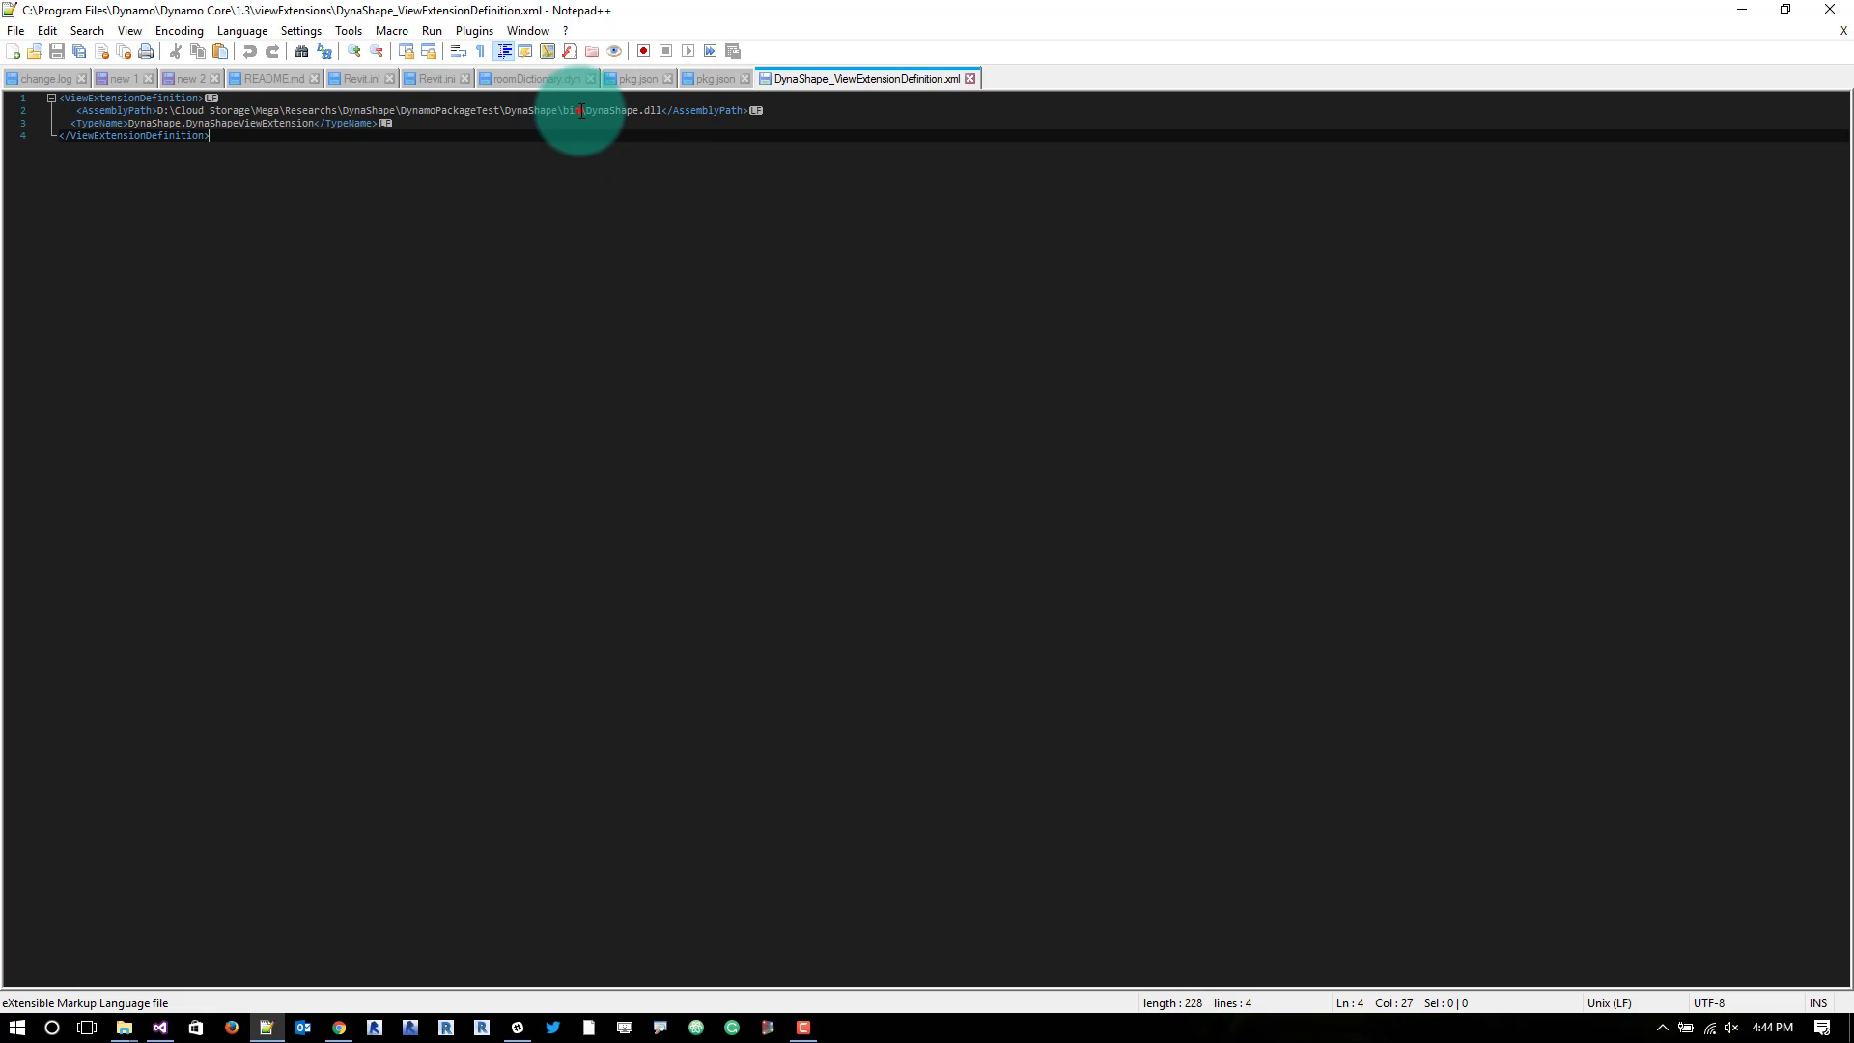
{"action": "left_click_drag", "start_coordinate": [581, 112], "coordinate": [167, 112]}
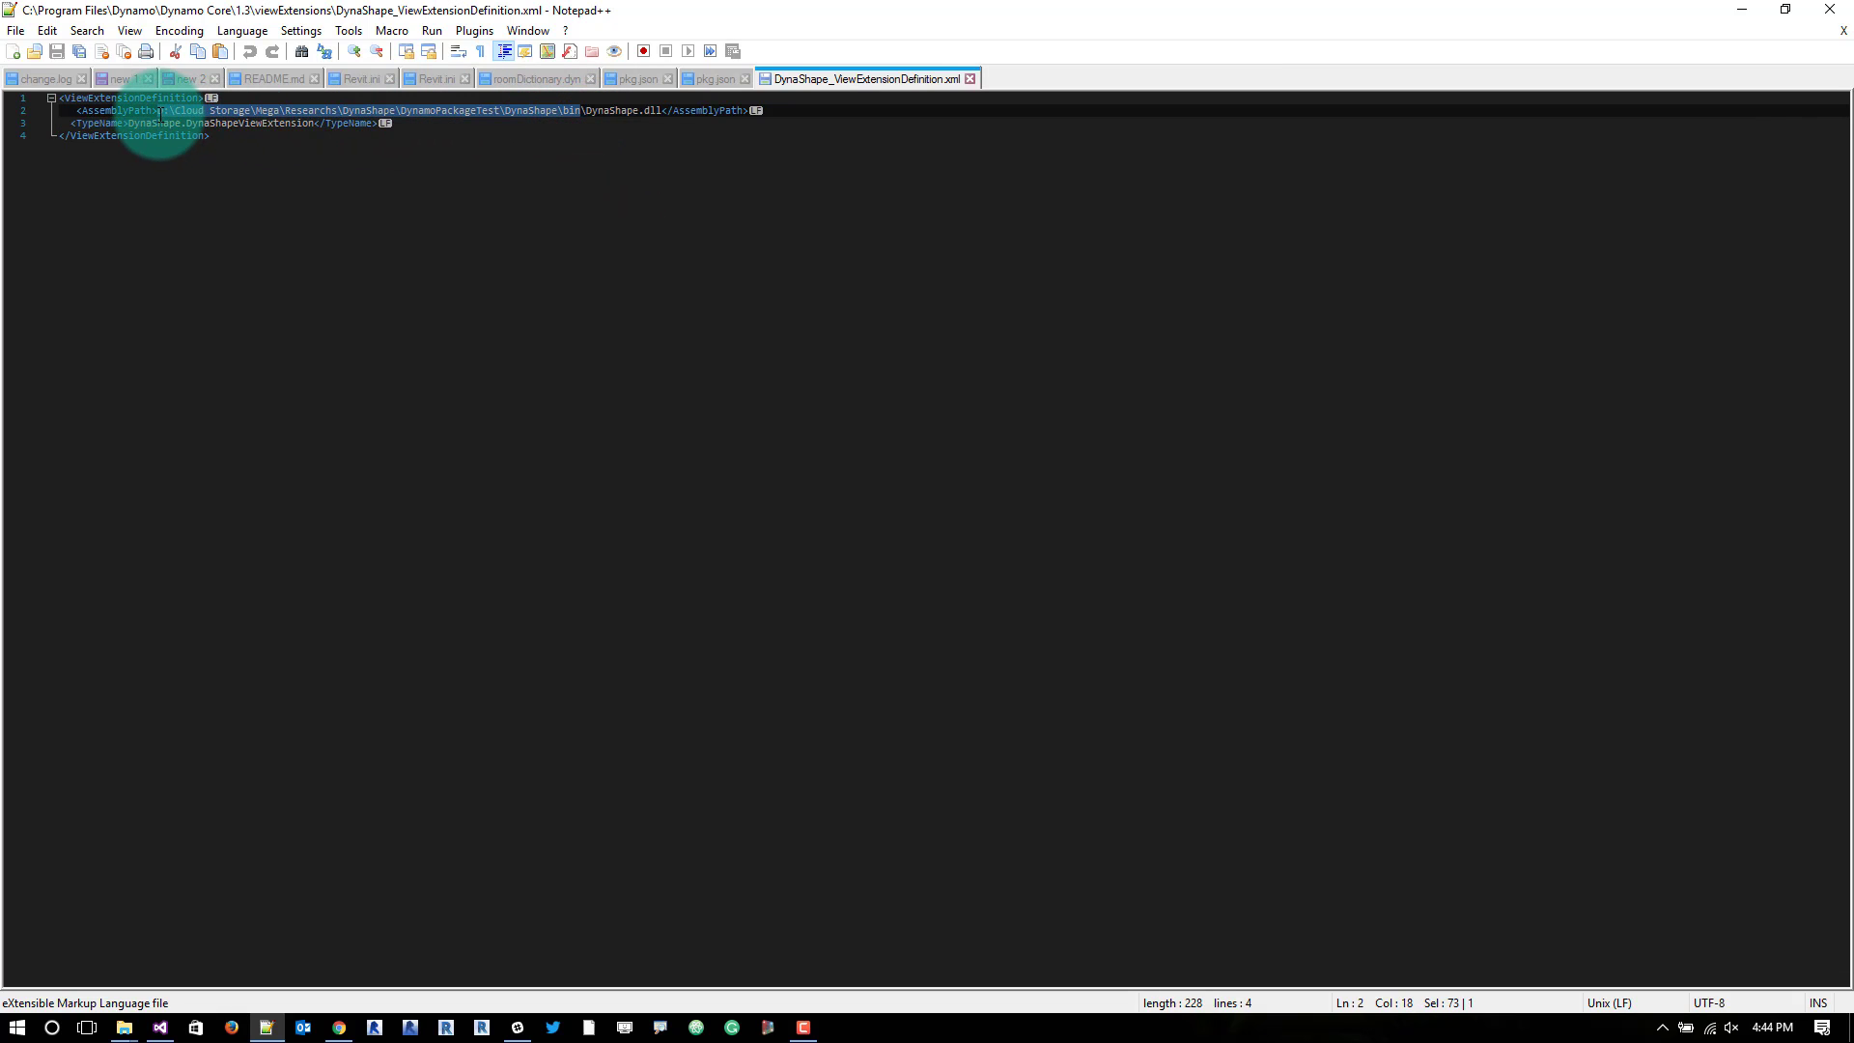
{"action": "scroll", "coordinate": [319, 160], "scroll_direction": "up", "scroll_amount": 3}
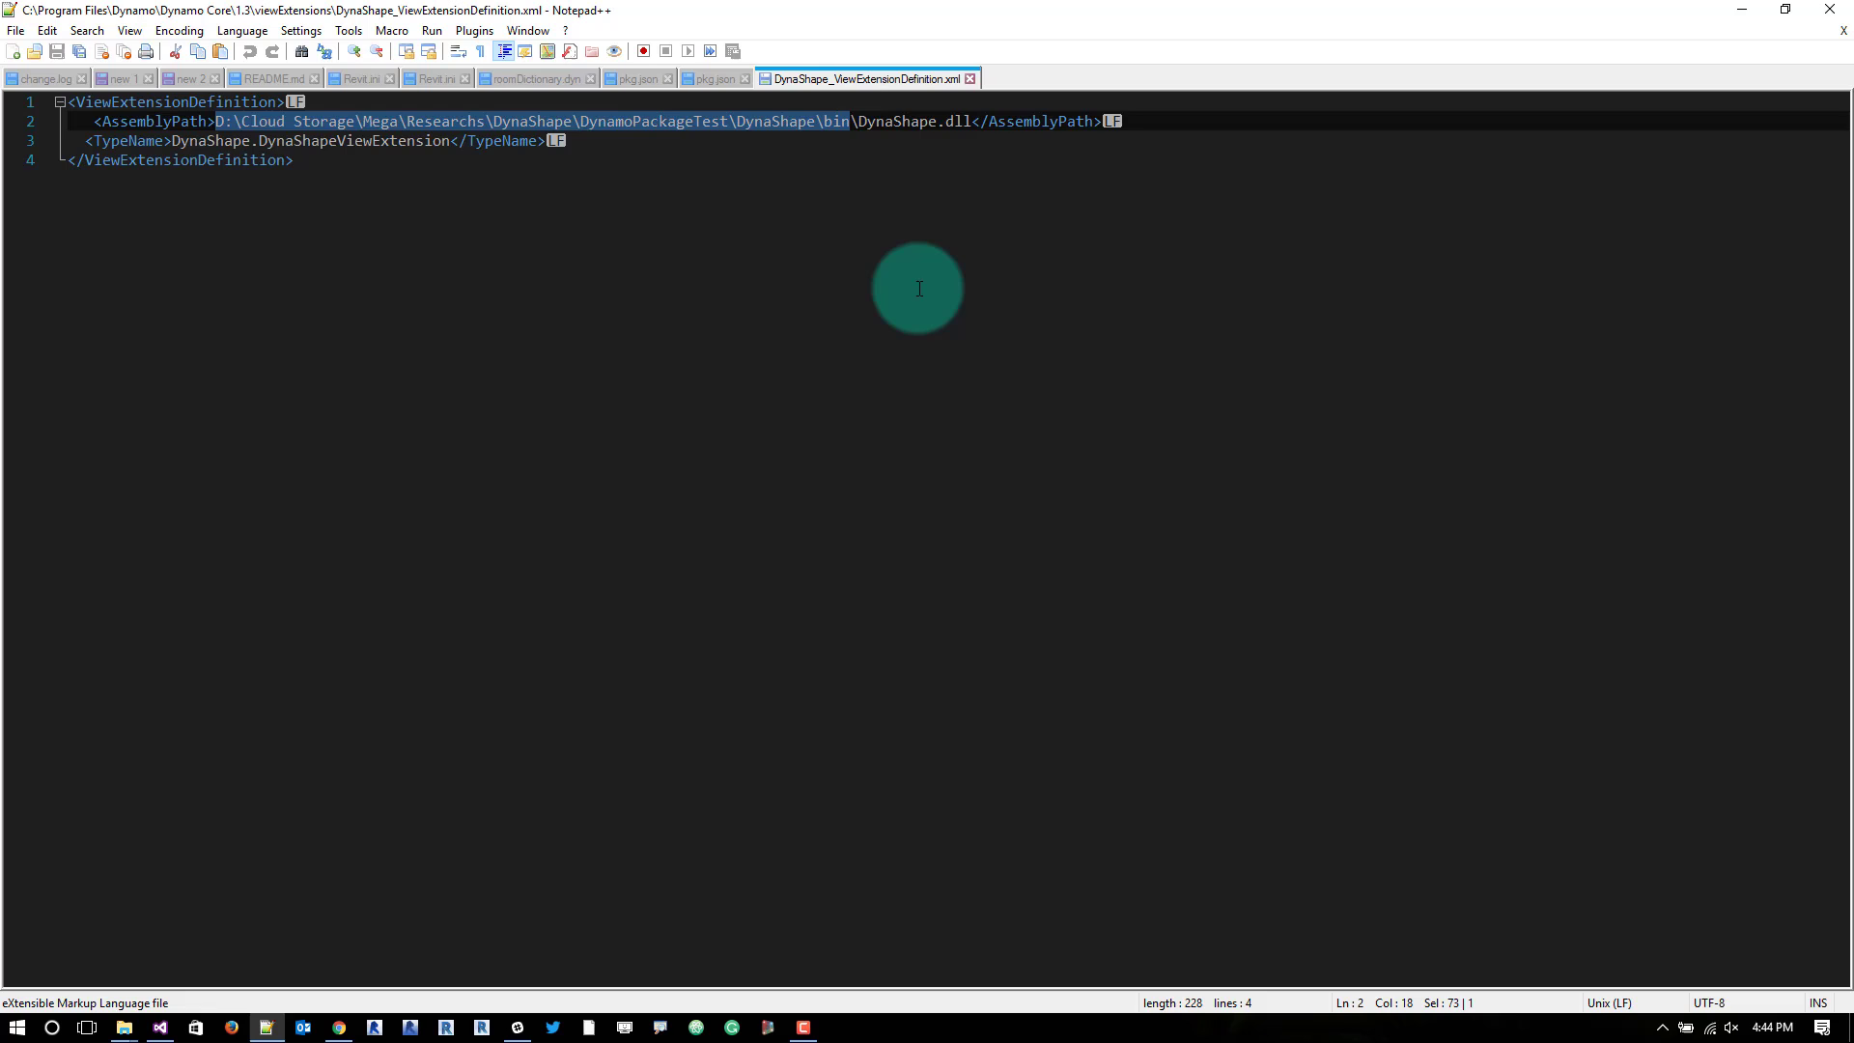
{"action": "type", "text": "C:\\Users\\johnp\\AppData\\Roaming\\Dynamo\\Dynamo Core\\1.3\\packages\\Dynashape\\bin"}
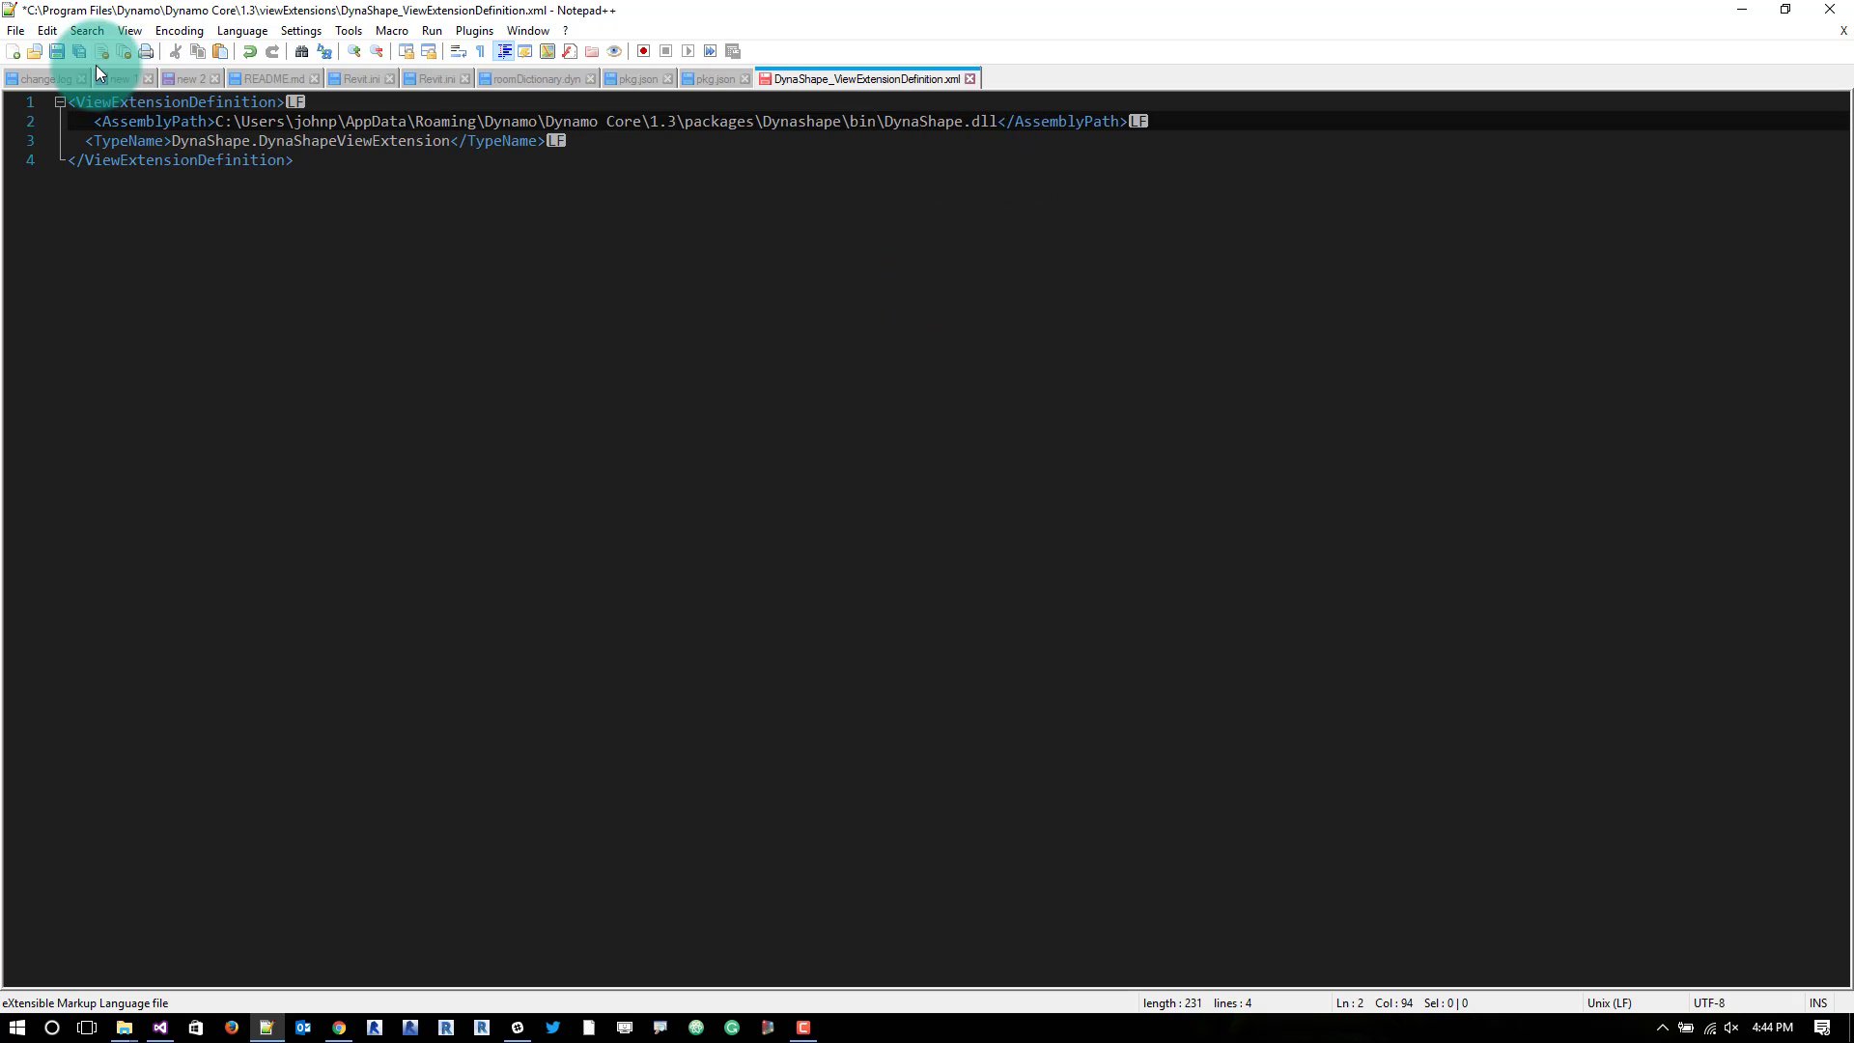
Save the definition, relaunching Notepad++ as Administrator, save again and close the editor
{"action": "left_click", "coordinate": [57, 51]}
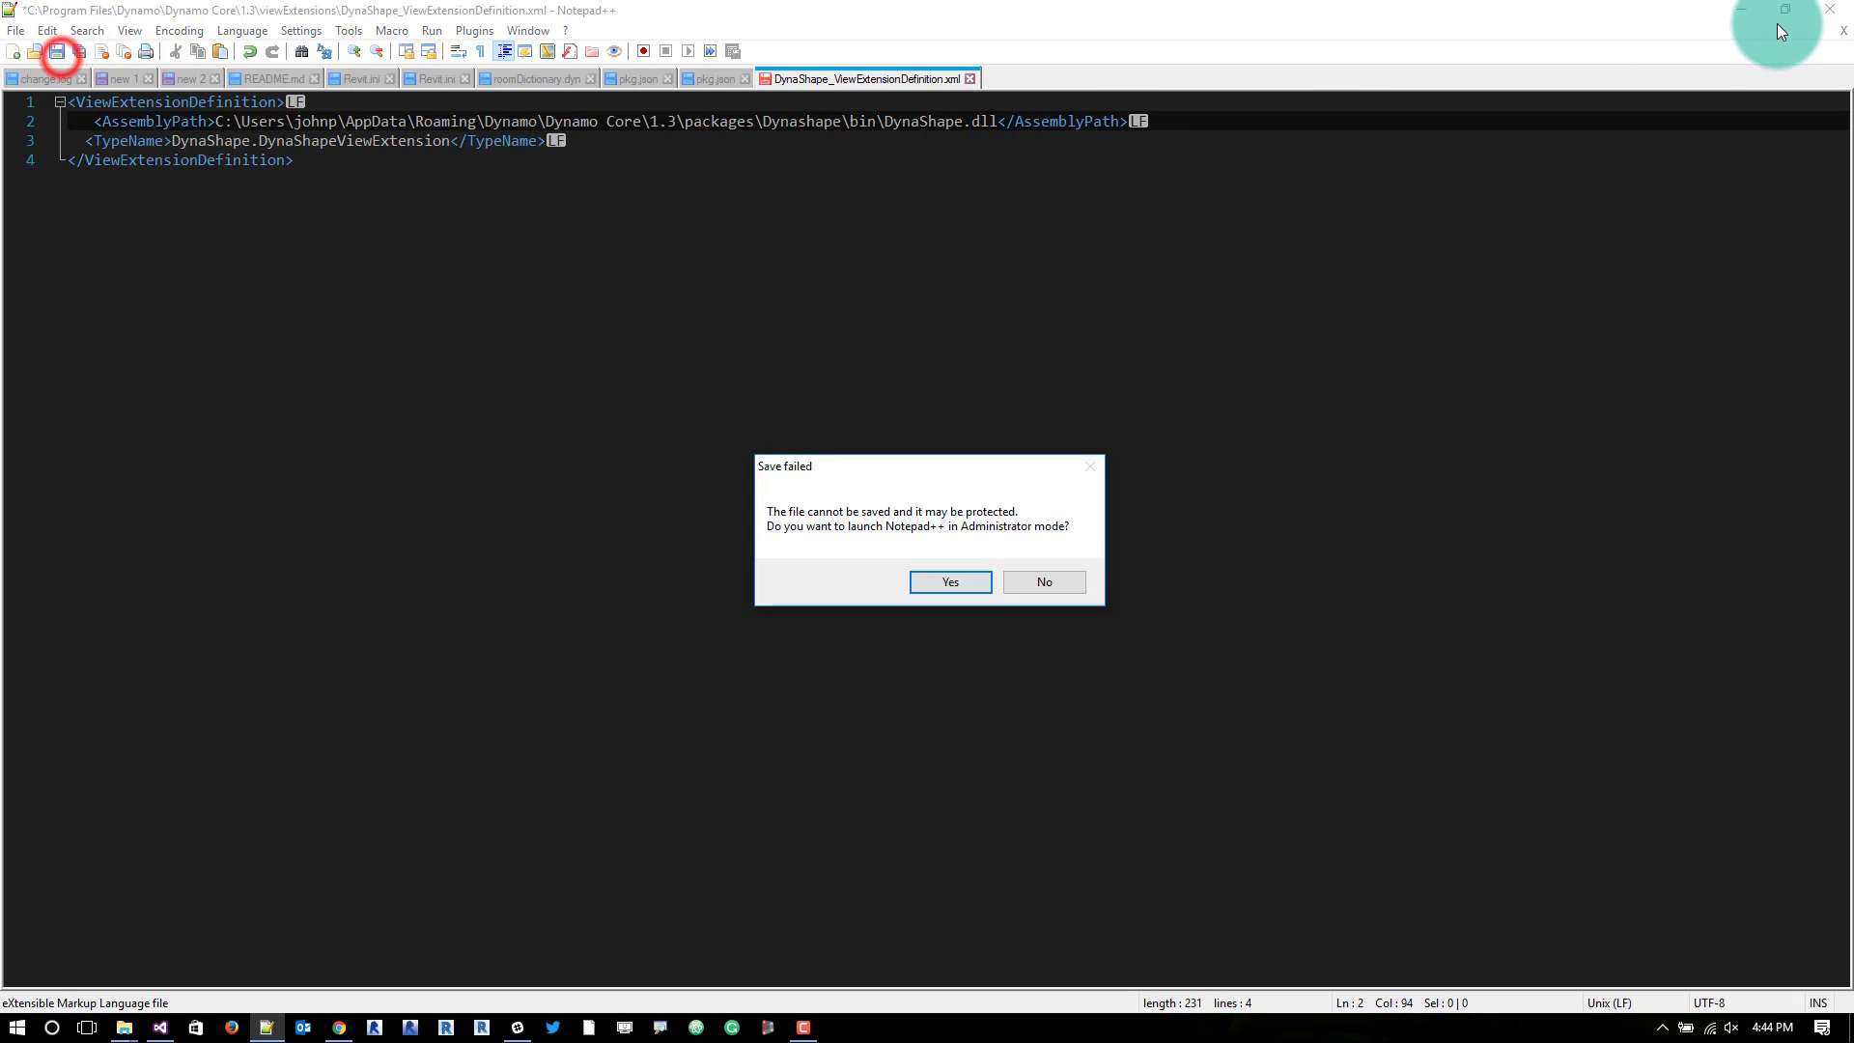
{"action": "left_click", "coordinate": [960, 586]}
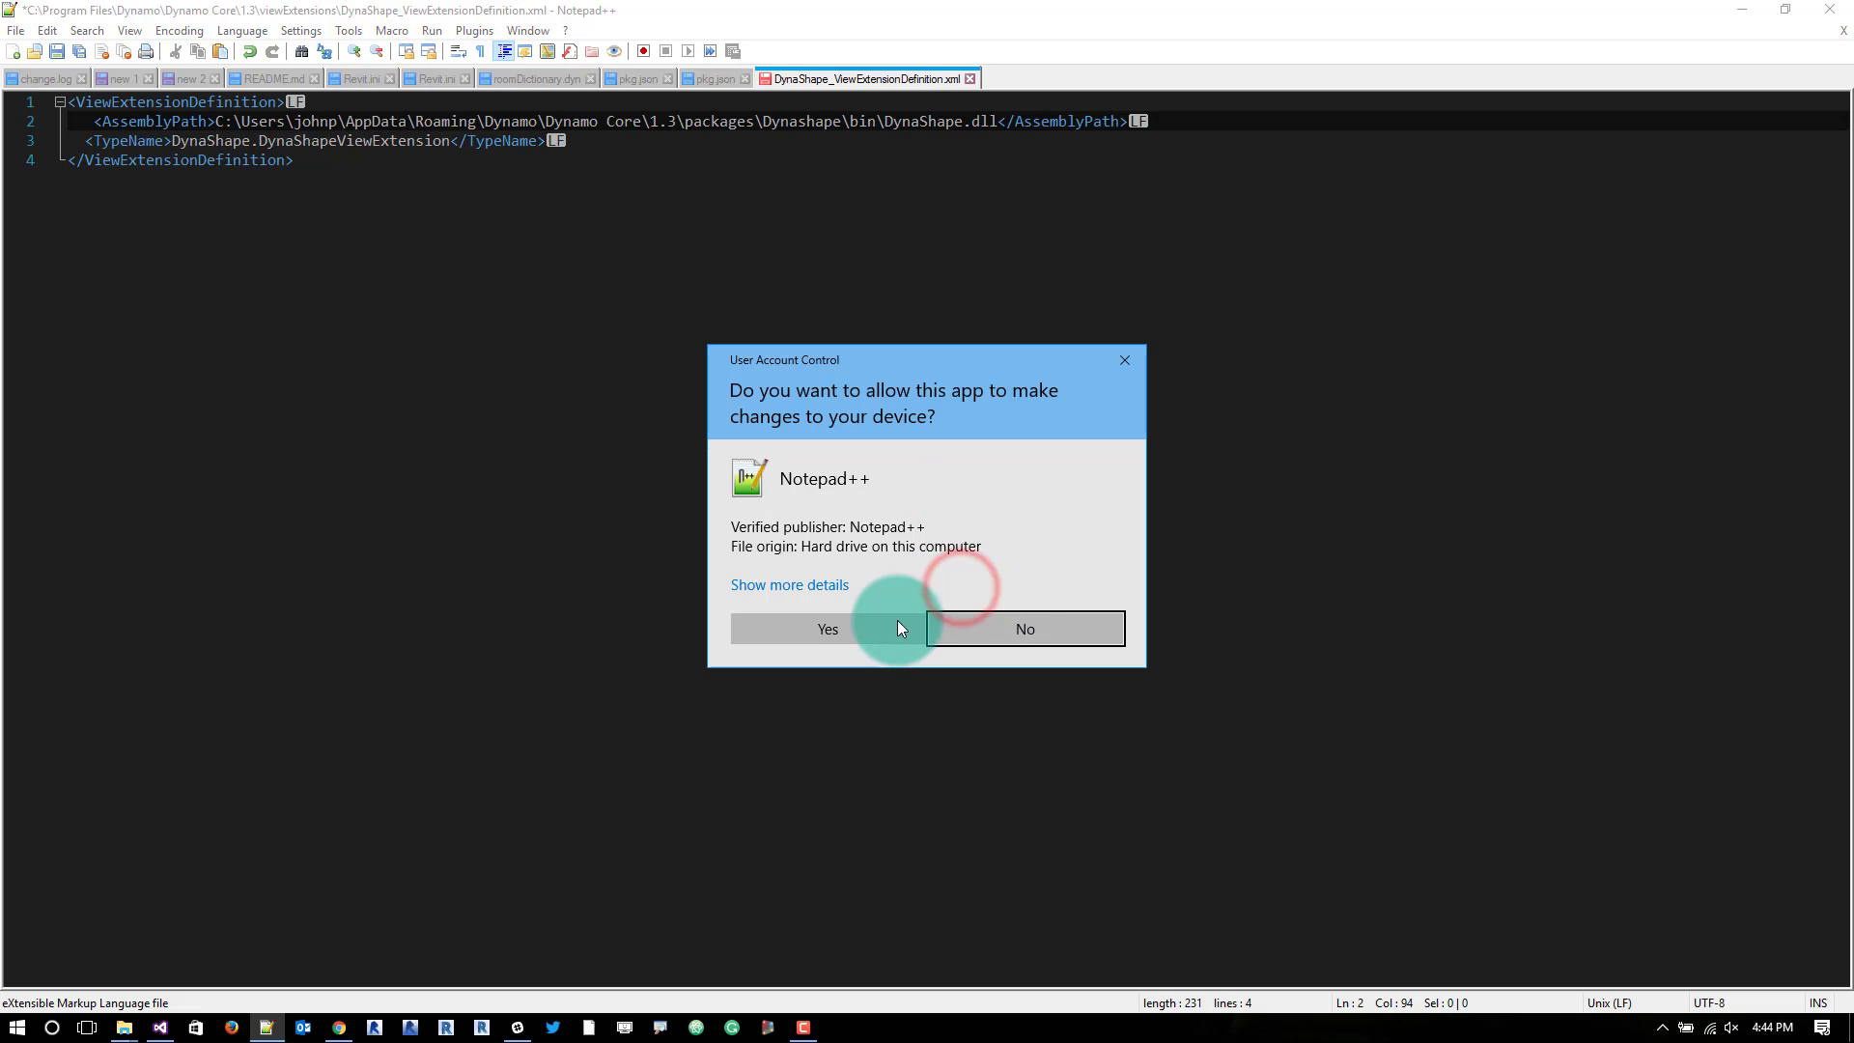
{"action": "left_click", "coordinate": [827, 628]}
{"action": "left_click", "coordinate": [870, 159]}
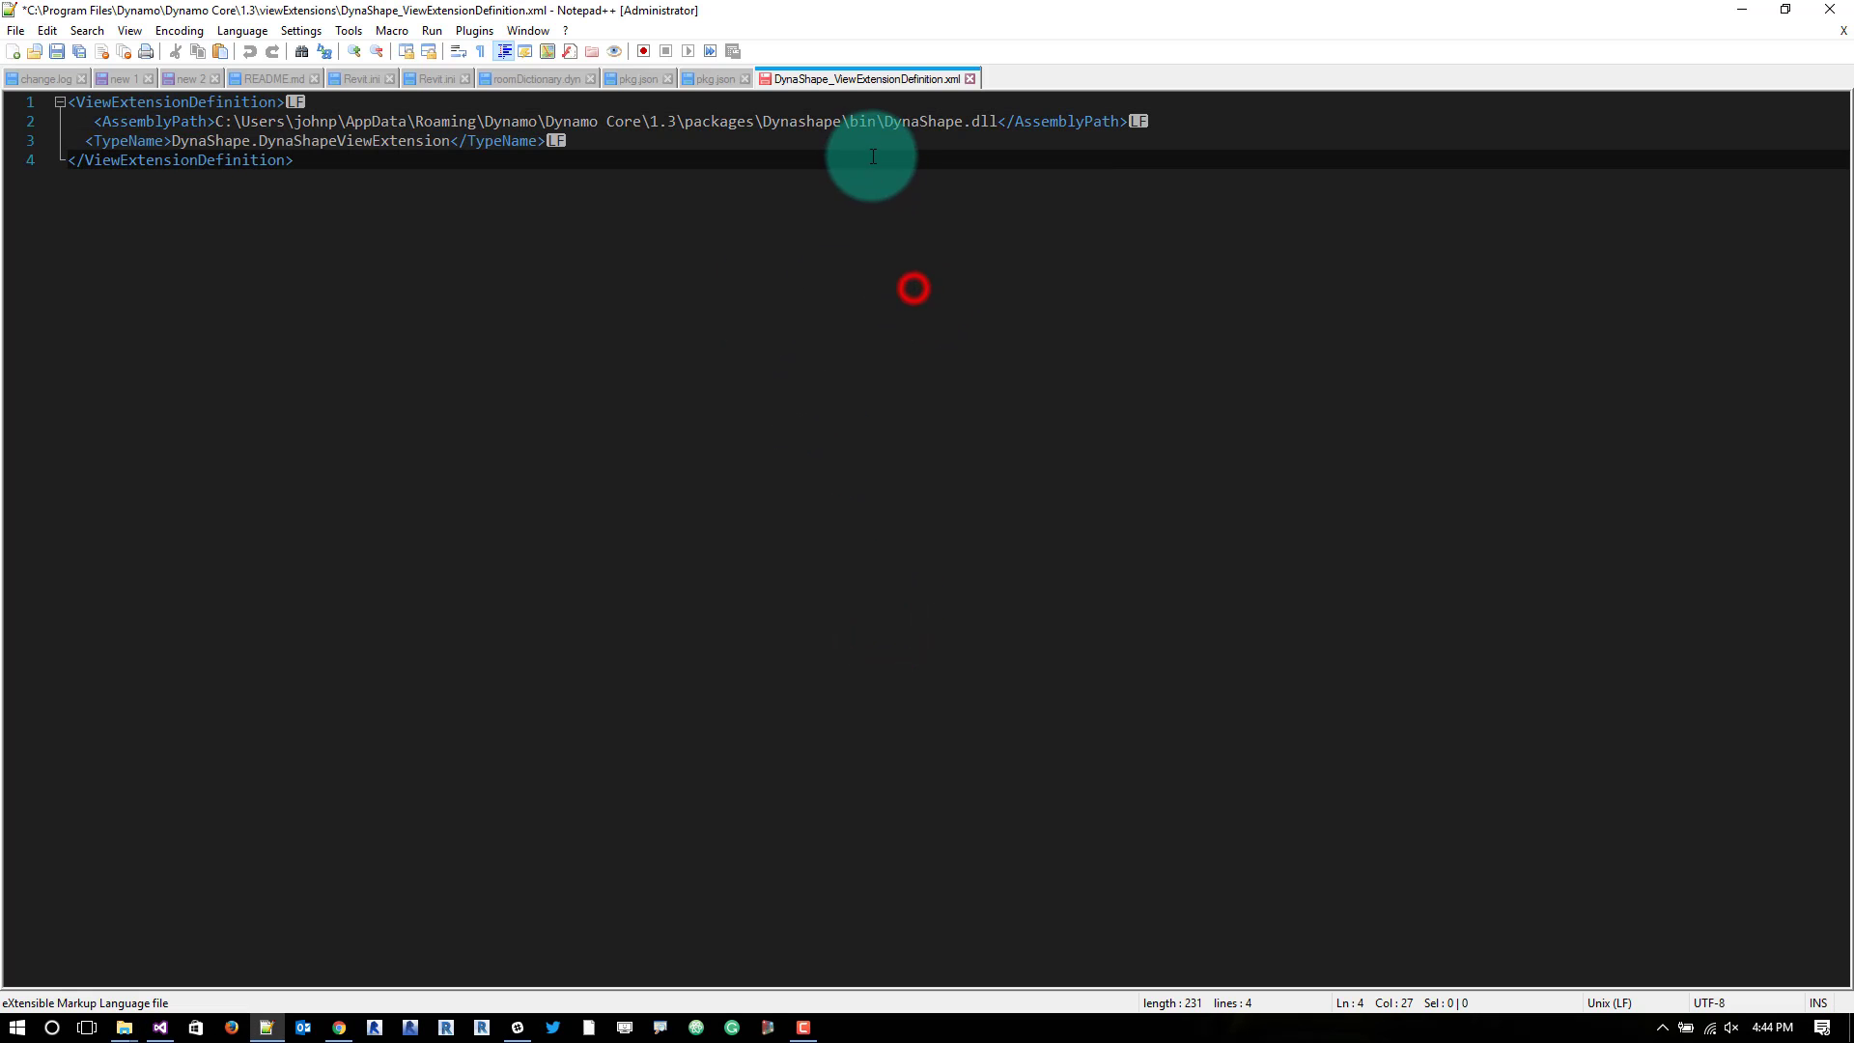
{"action": "left_click", "coordinate": [59, 51]}
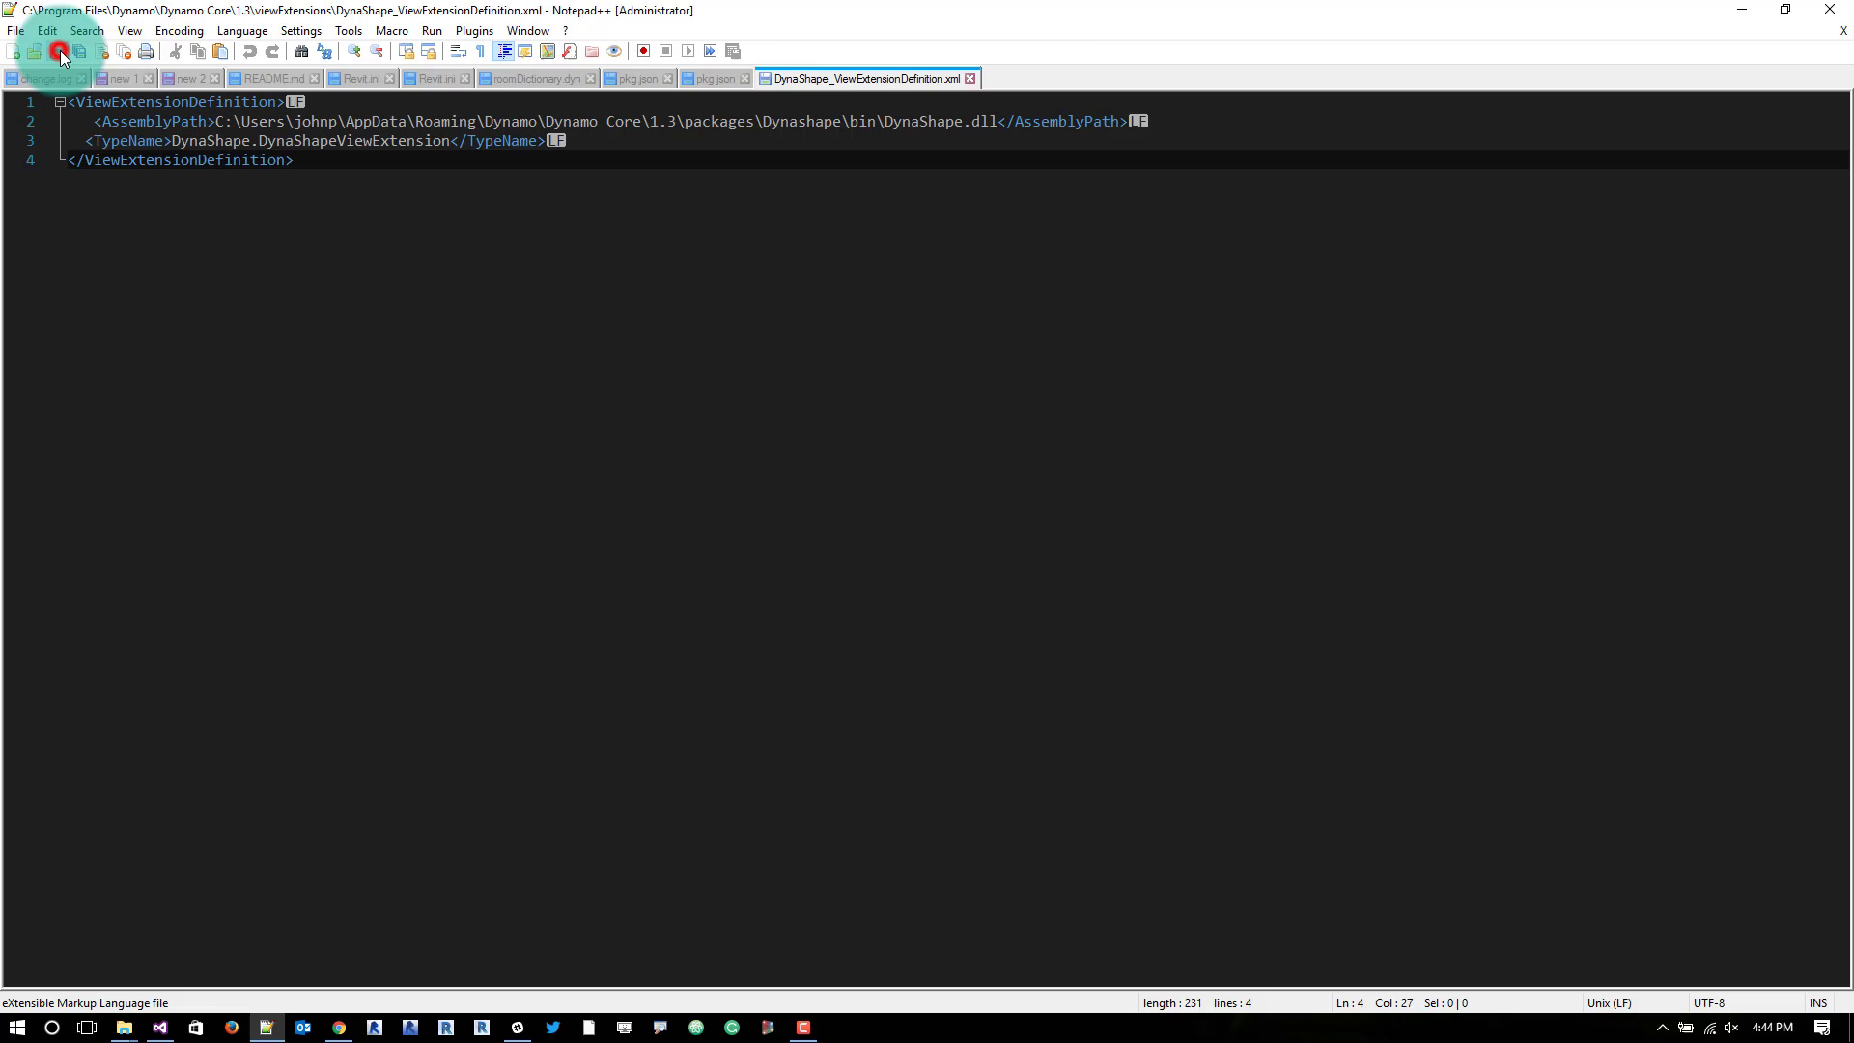
{"action": "left_click", "coordinate": [1831, 12]}
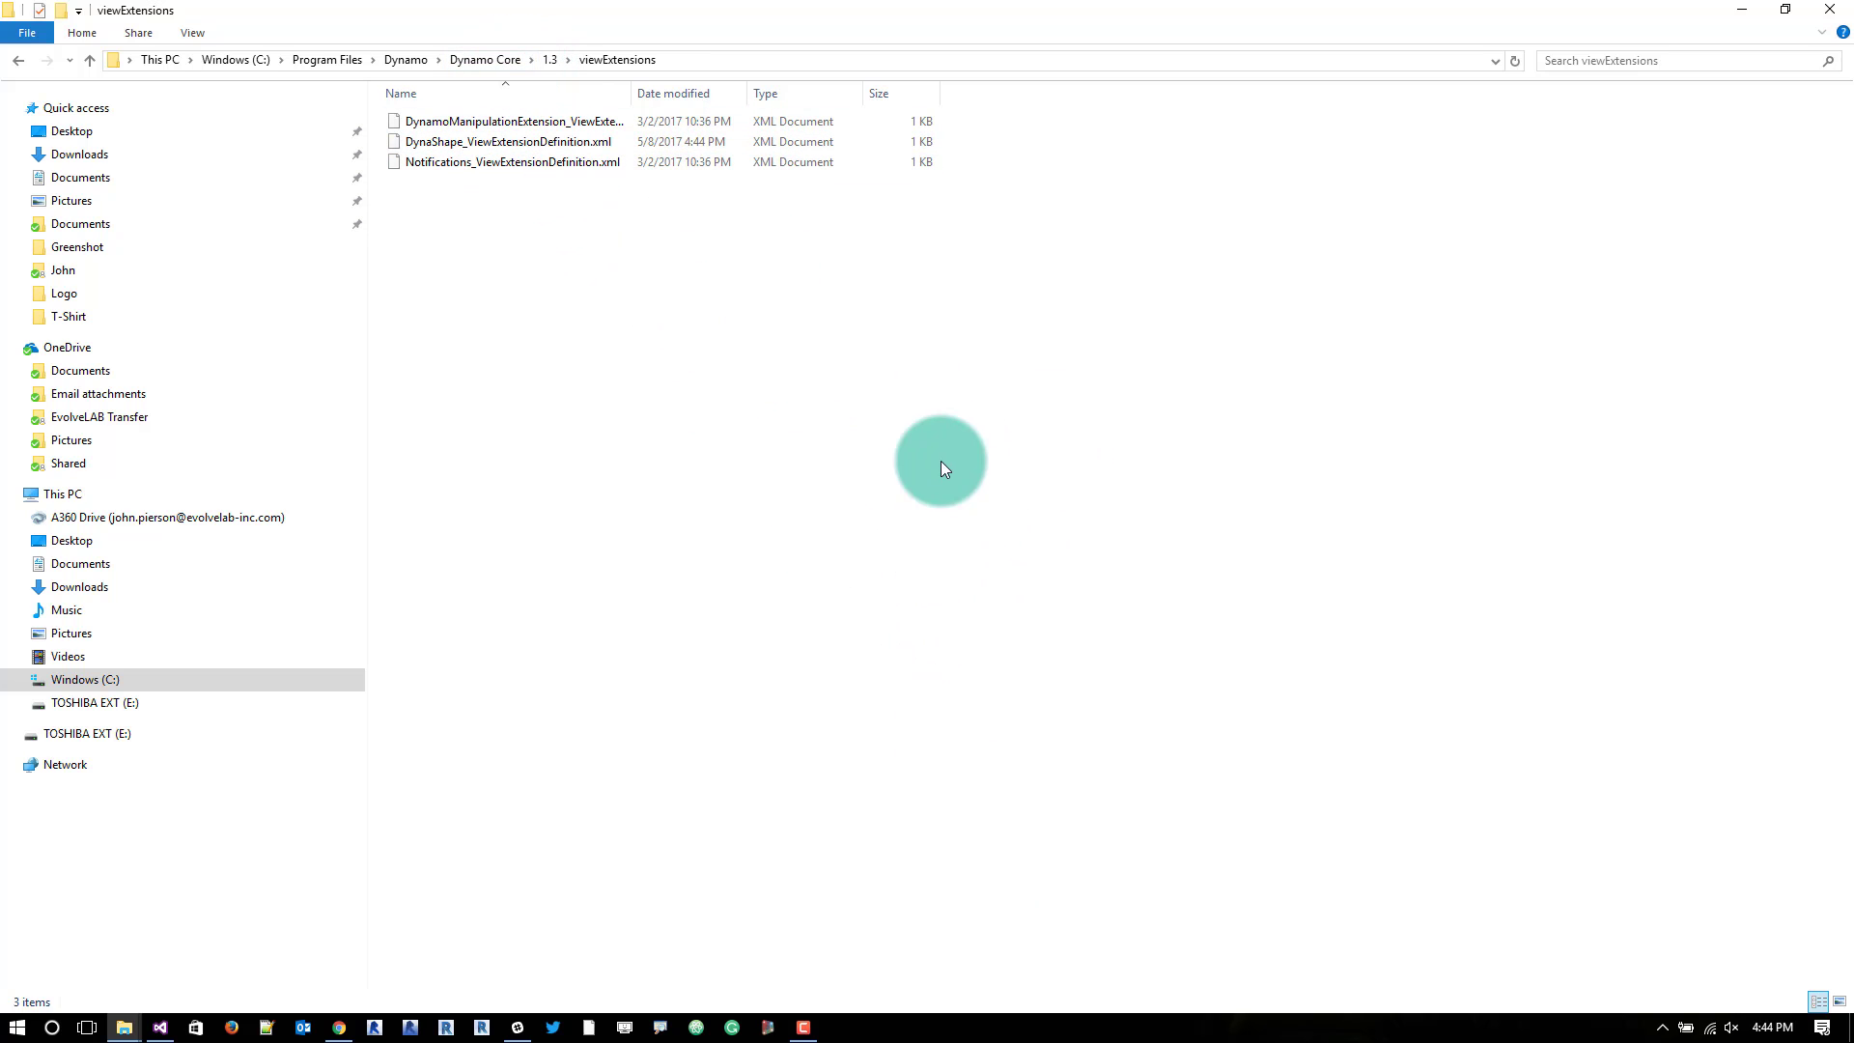
Minimize the viewExtensions window and bring Dynamo's start page forward
{"action": "left_click", "coordinate": [1747, 13]}
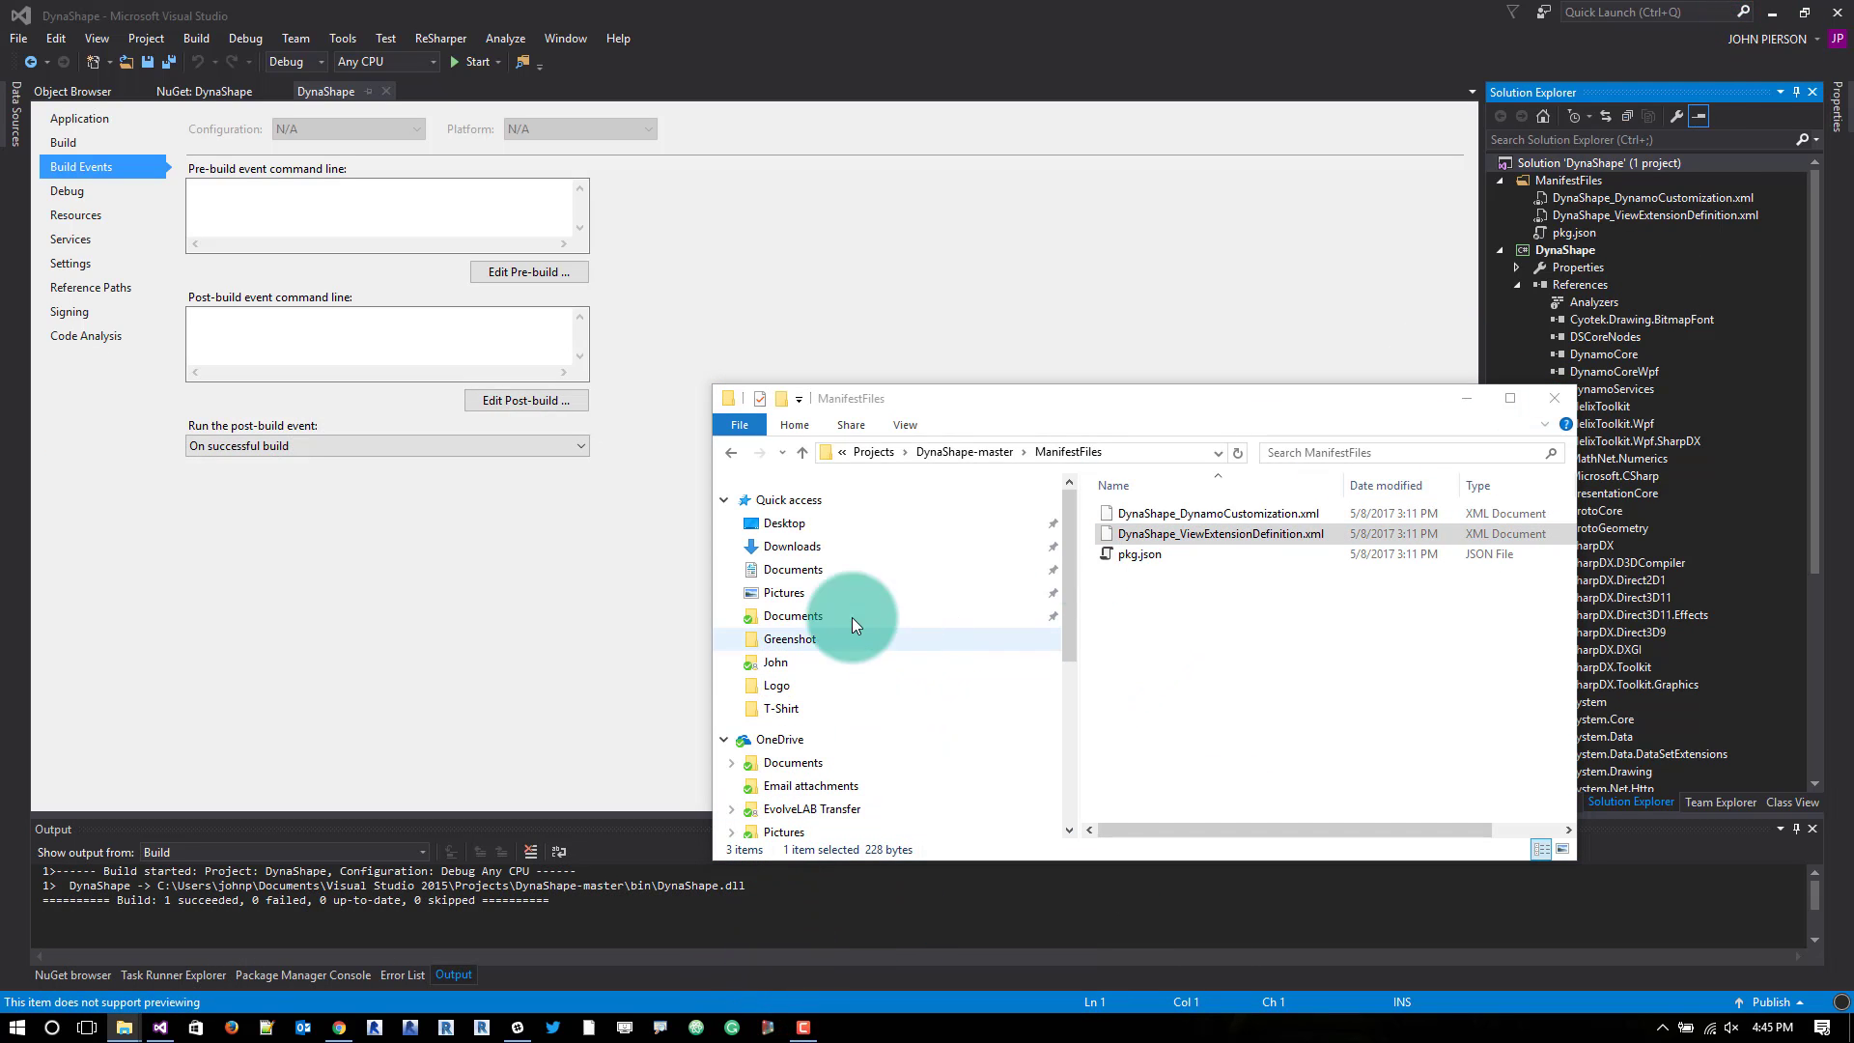
{"action": "left_click", "coordinate": [768, 1029]}
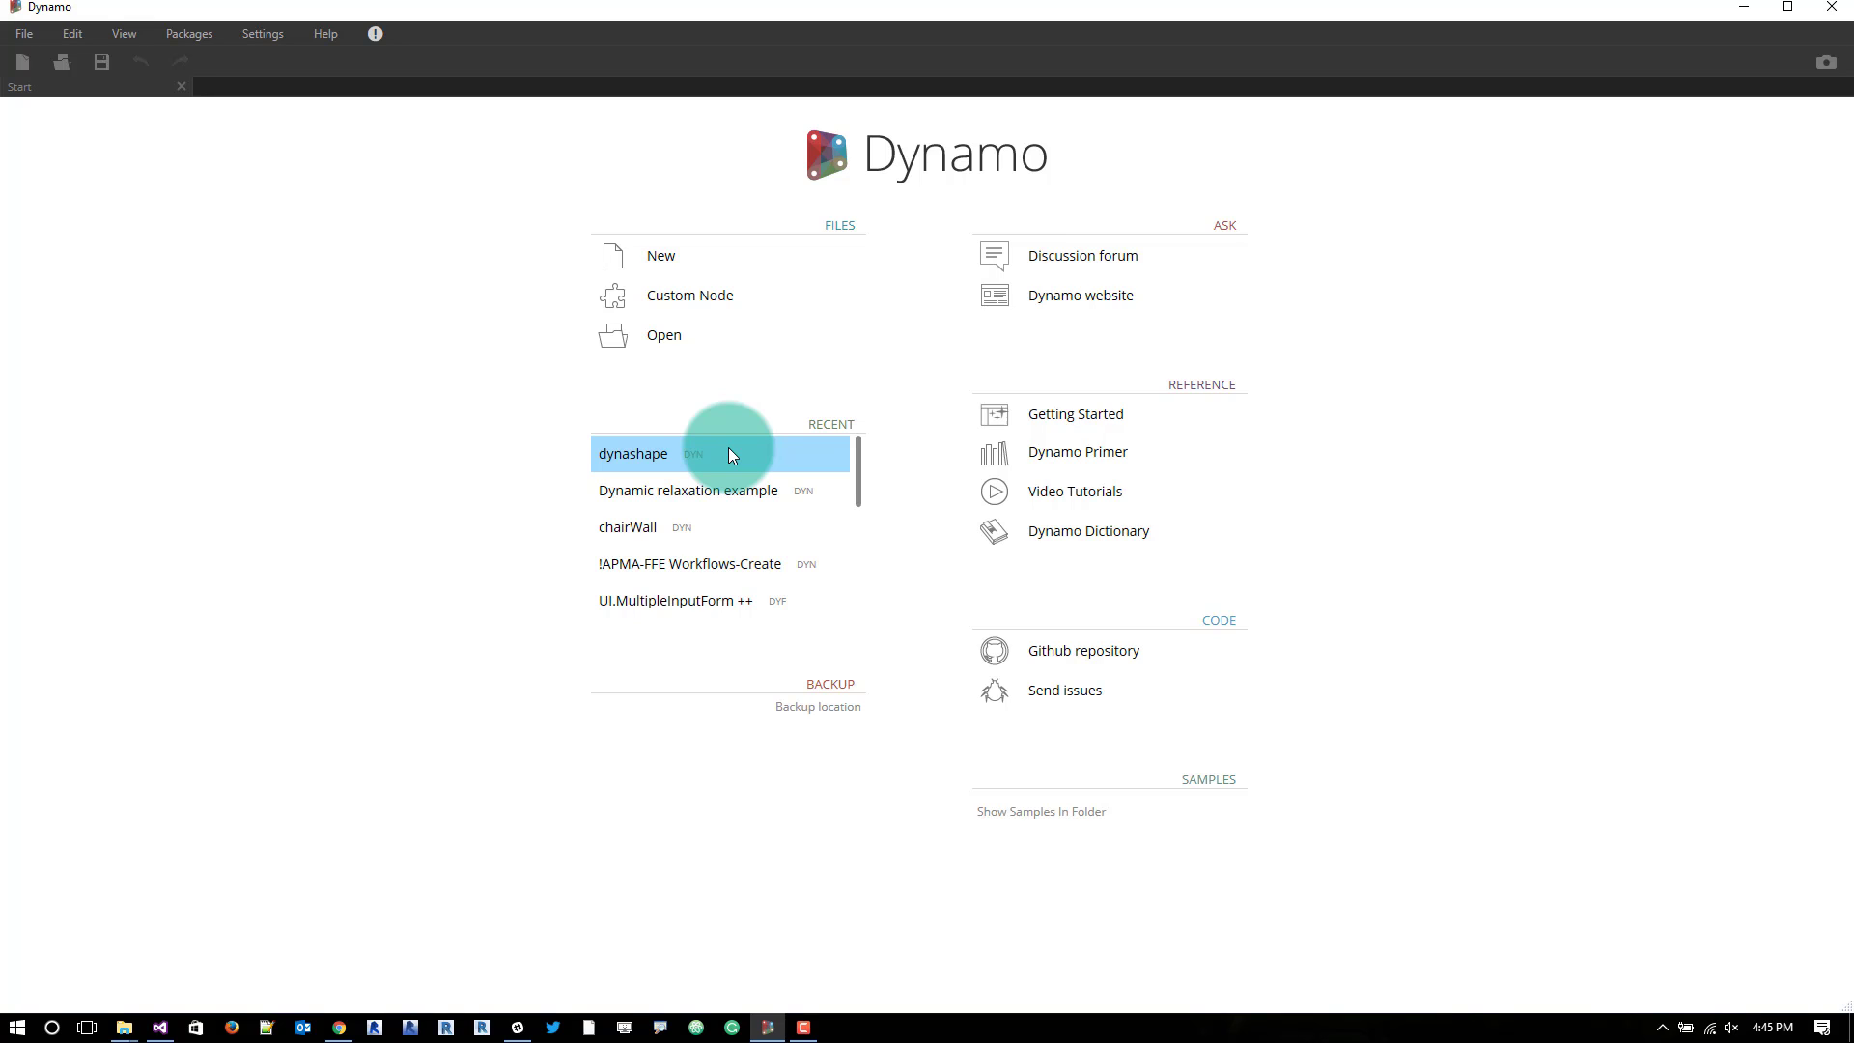
Load the recent dynashape graph and switch its run mode to Manual
{"action": "left_click", "coordinate": [726, 454]}
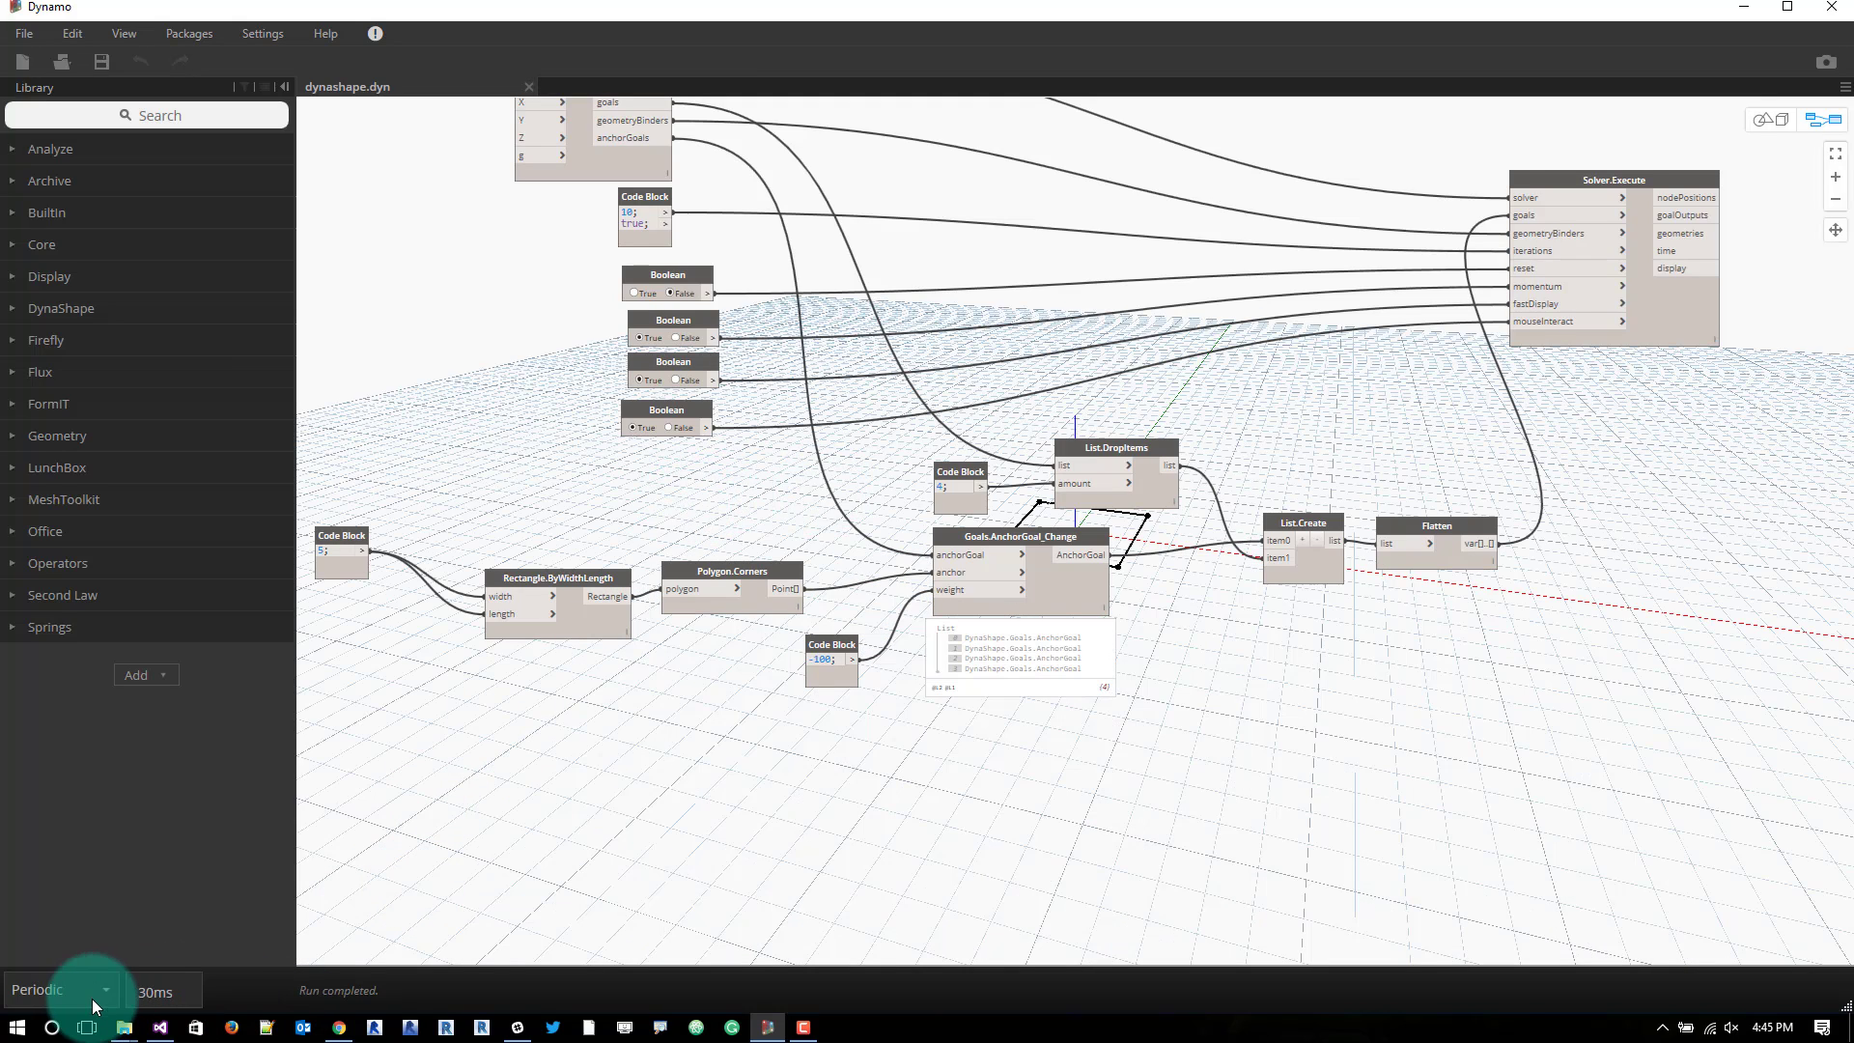
{"action": "left_click", "coordinate": [856, 749]}
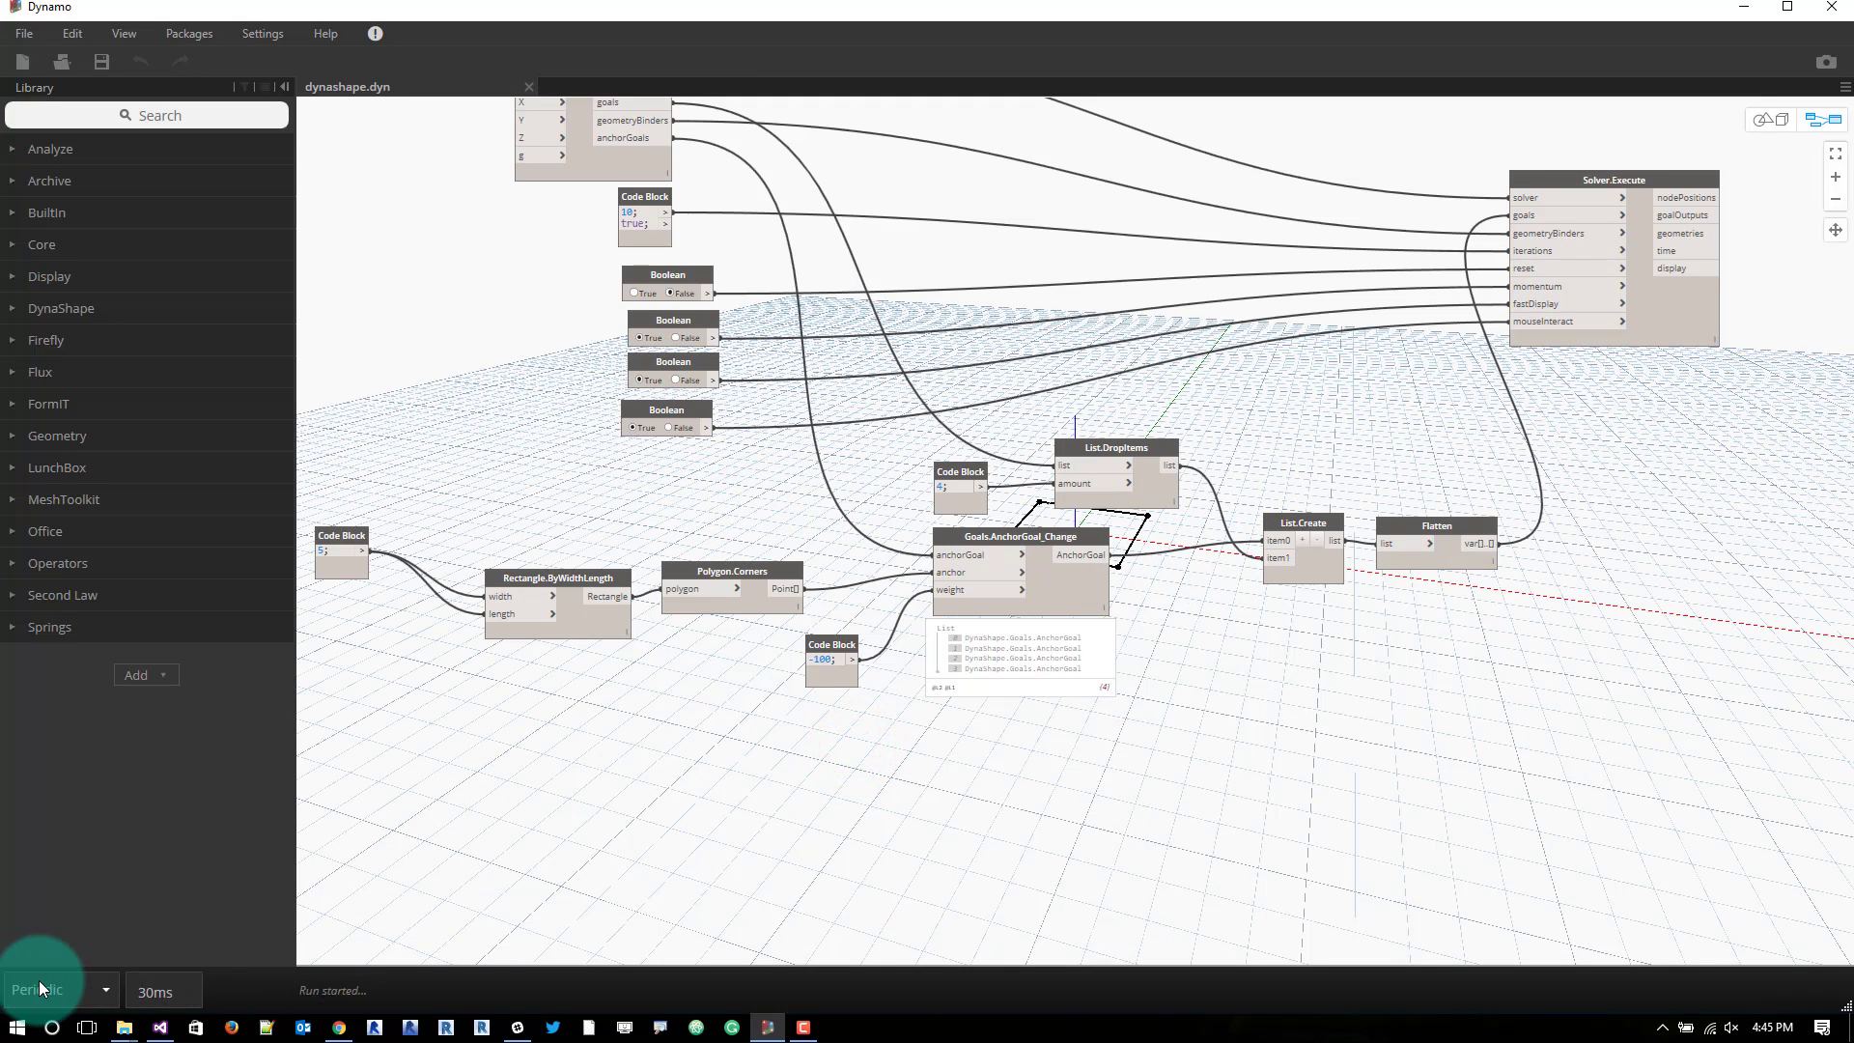
{"action": "left_click", "coordinate": [58, 886]}
{"action": "scroll", "coordinate": [1044, 349], "scroll_direction": "up", "scroll_amount": 2}
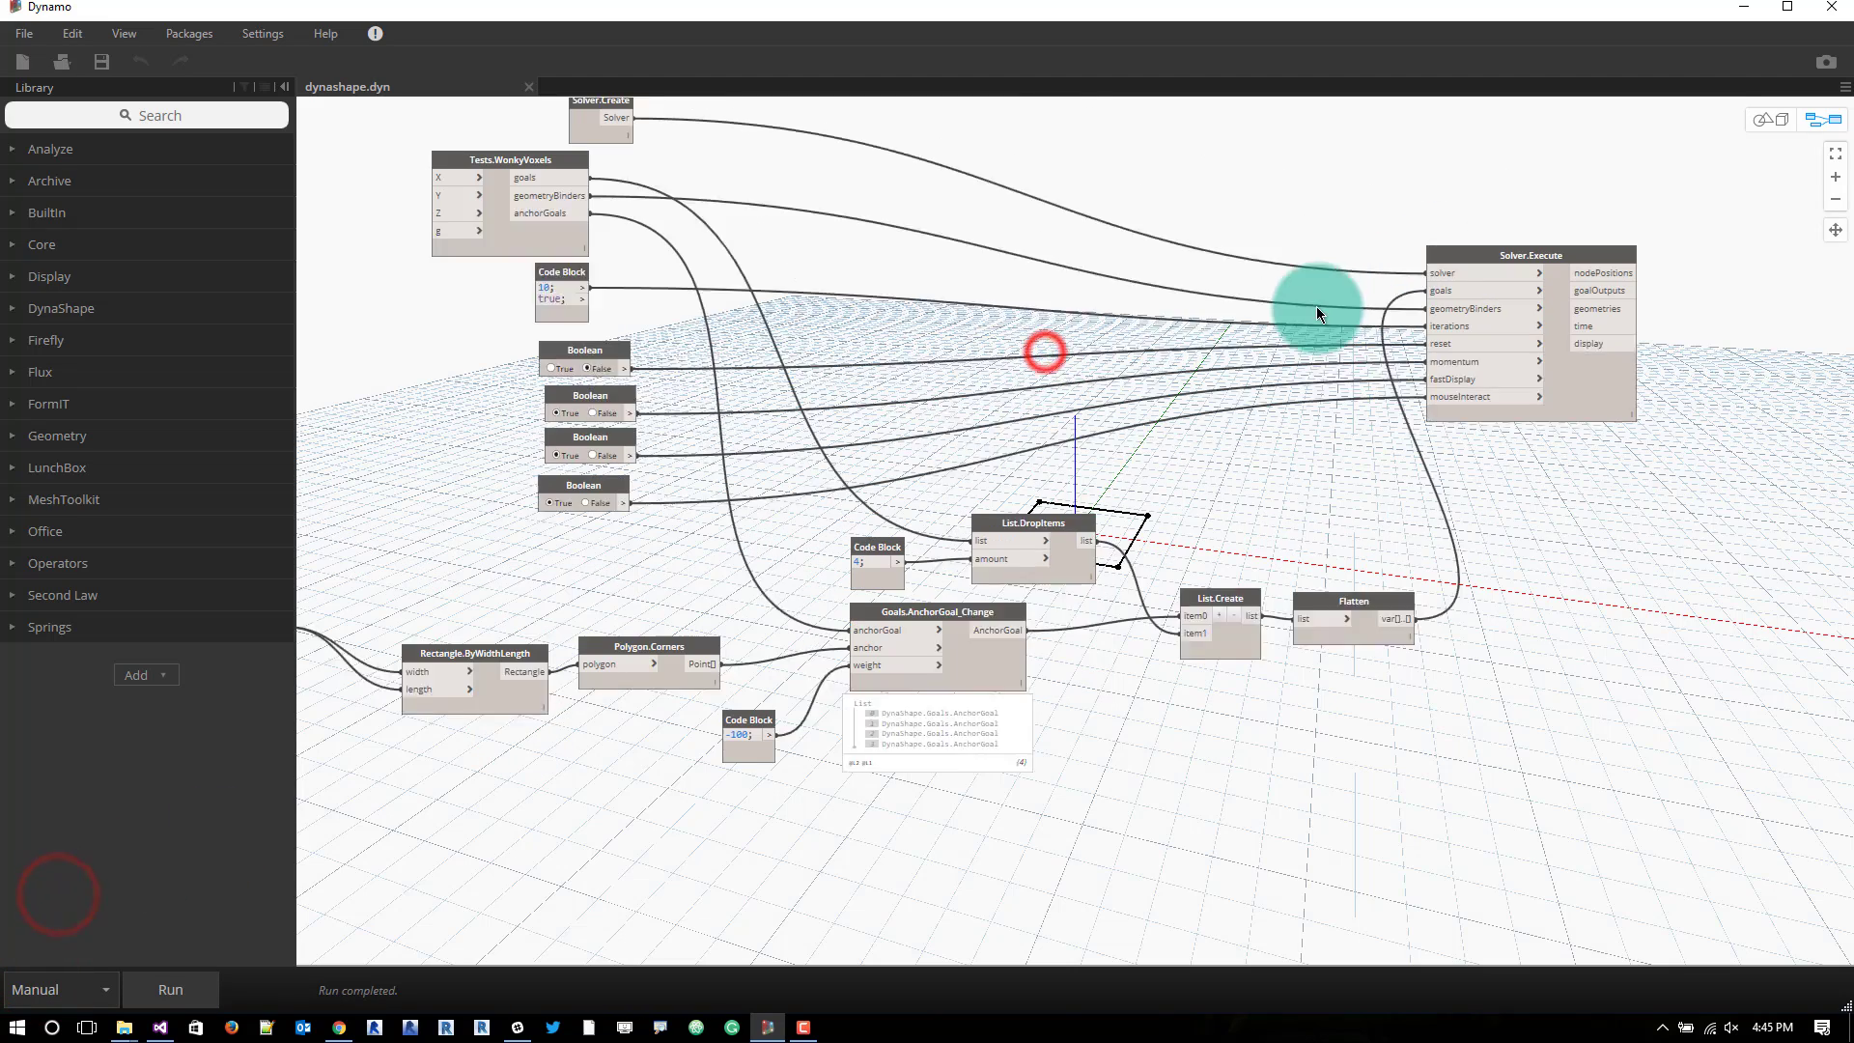
Rewire Solver.Create into the Solver.Execute solver input and run the graph to build the mesh
{"action": "left_click", "coordinate": [1374, 304]}
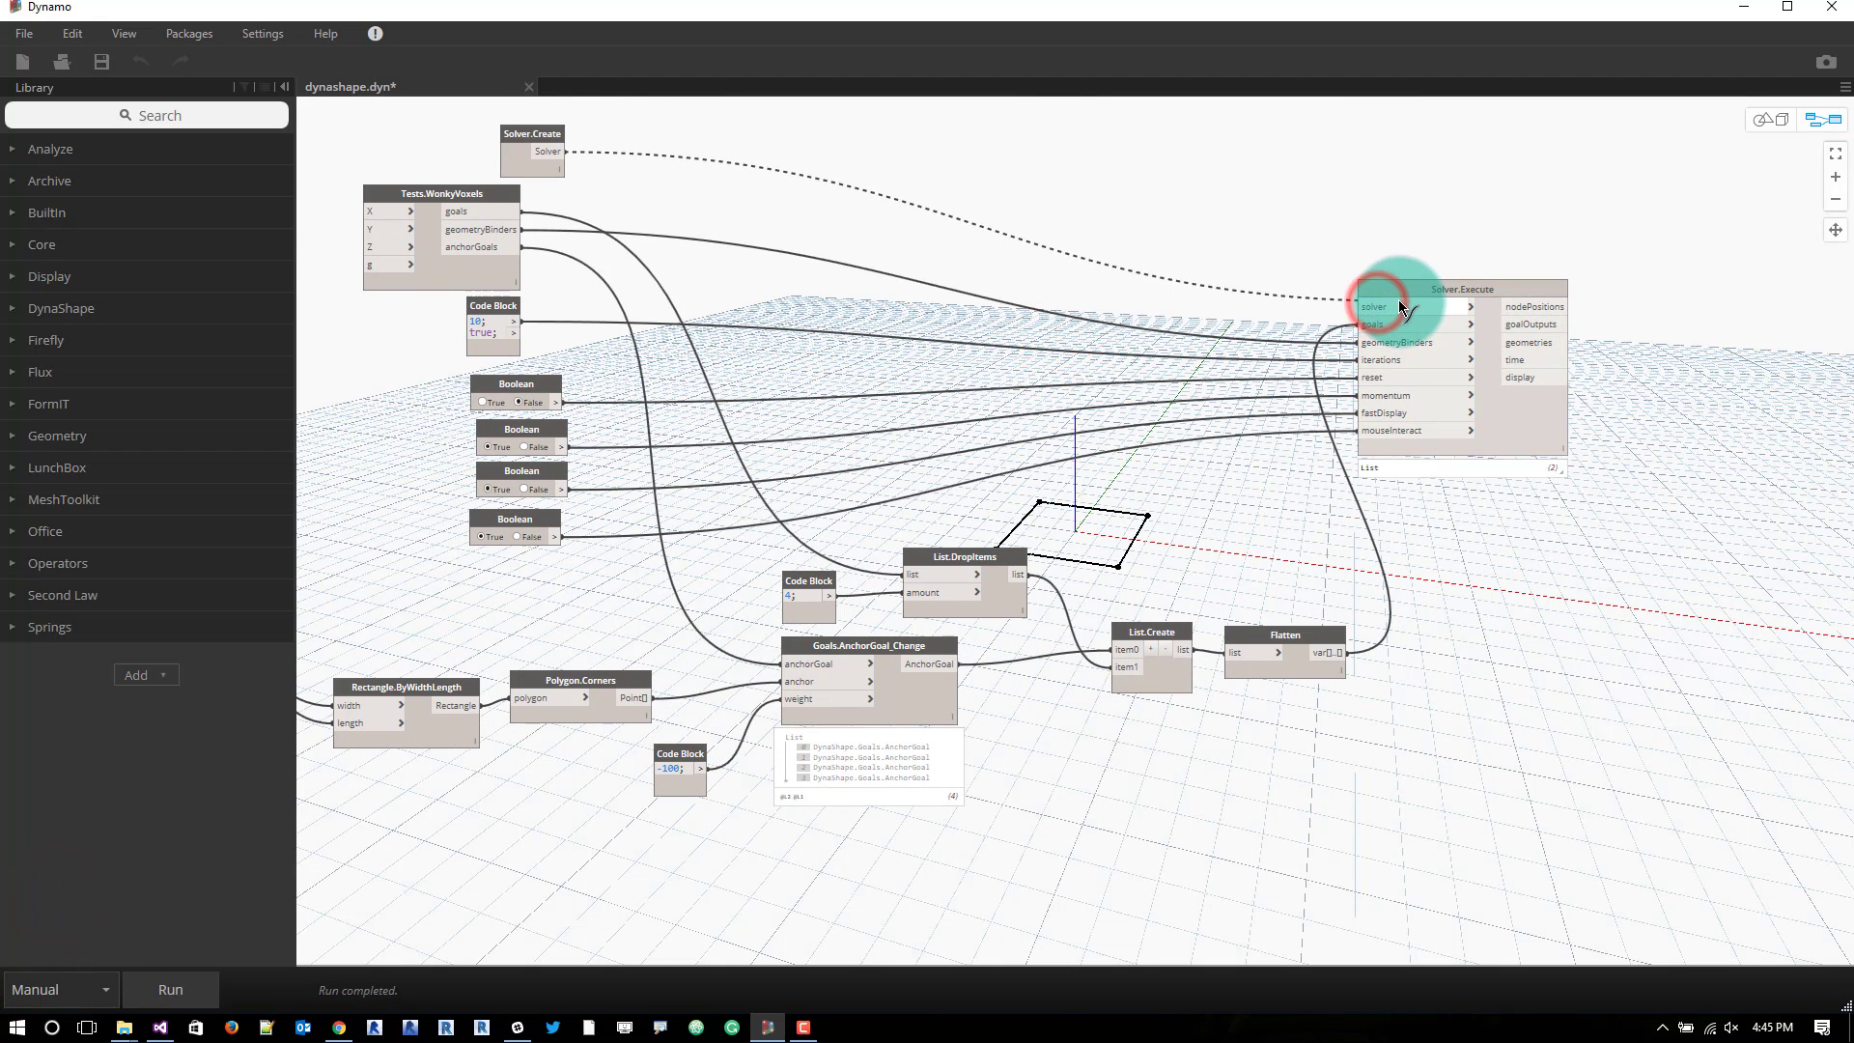
{"action": "left_click", "coordinate": [1117, 316]}
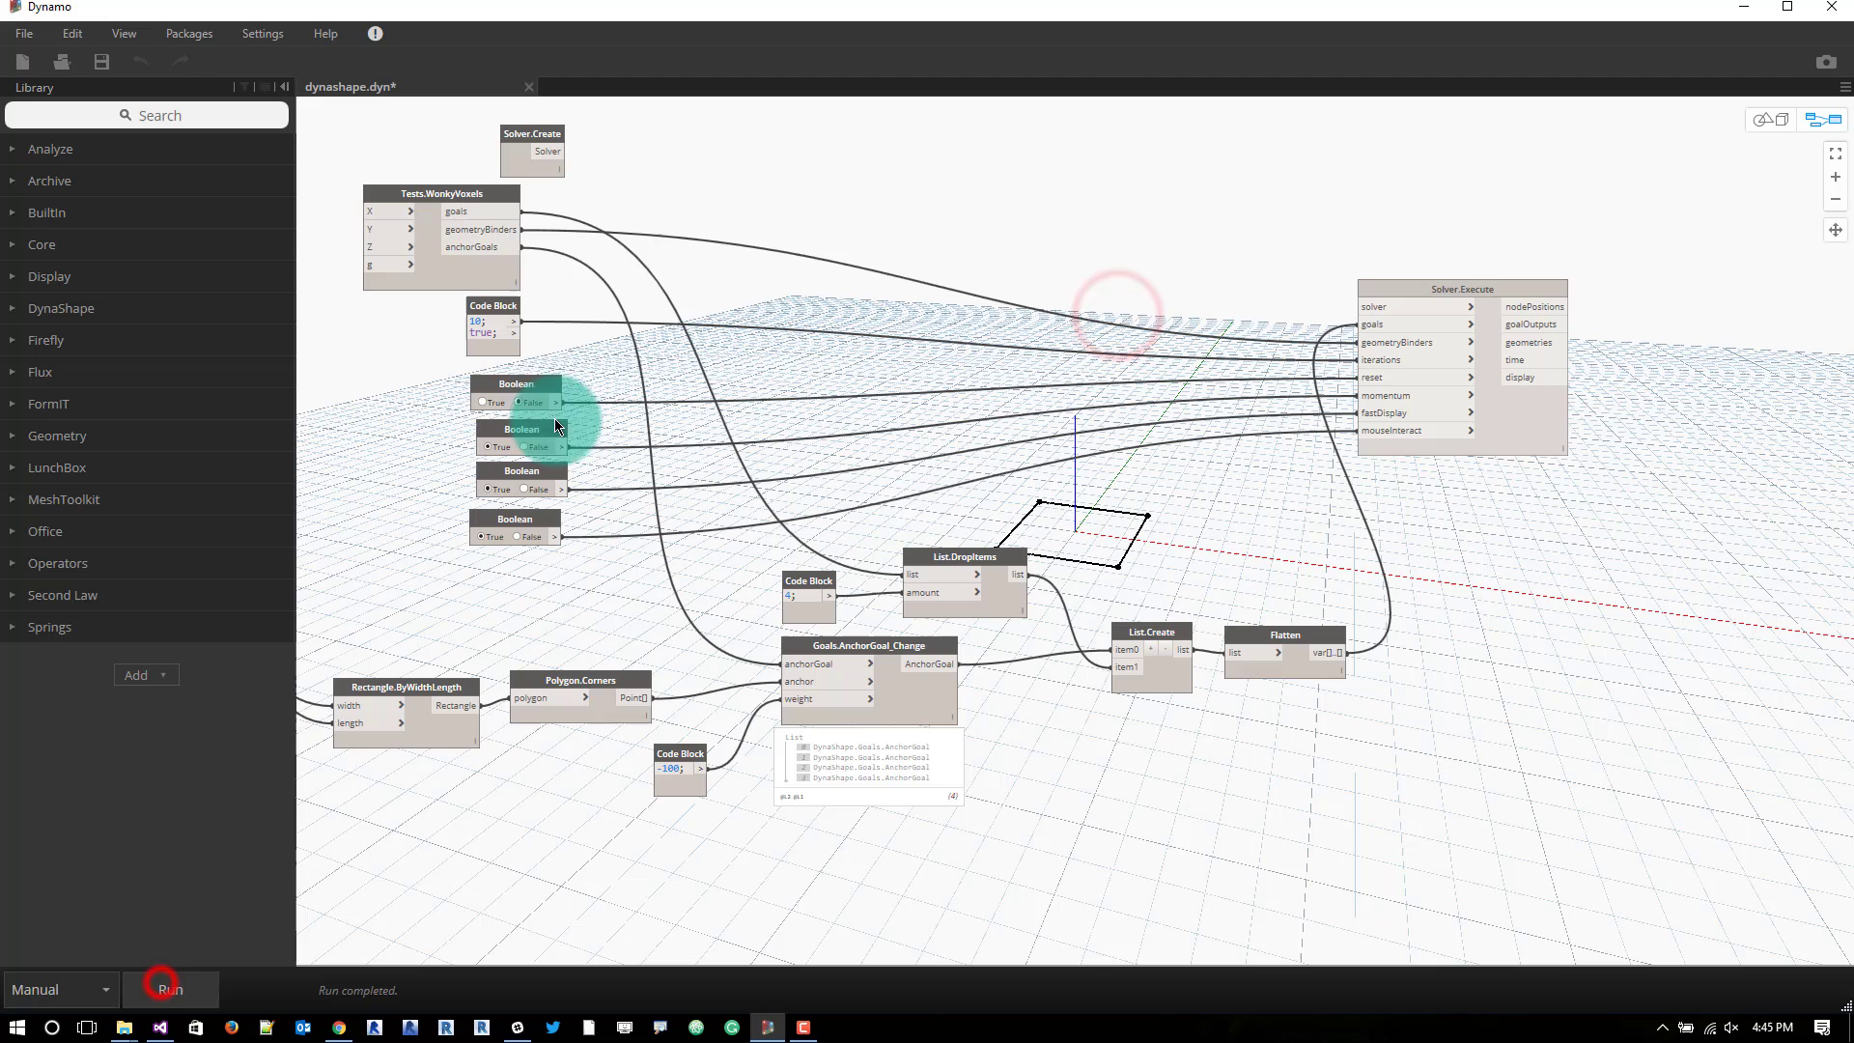
{"action": "left_click", "coordinate": [1369, 309]}
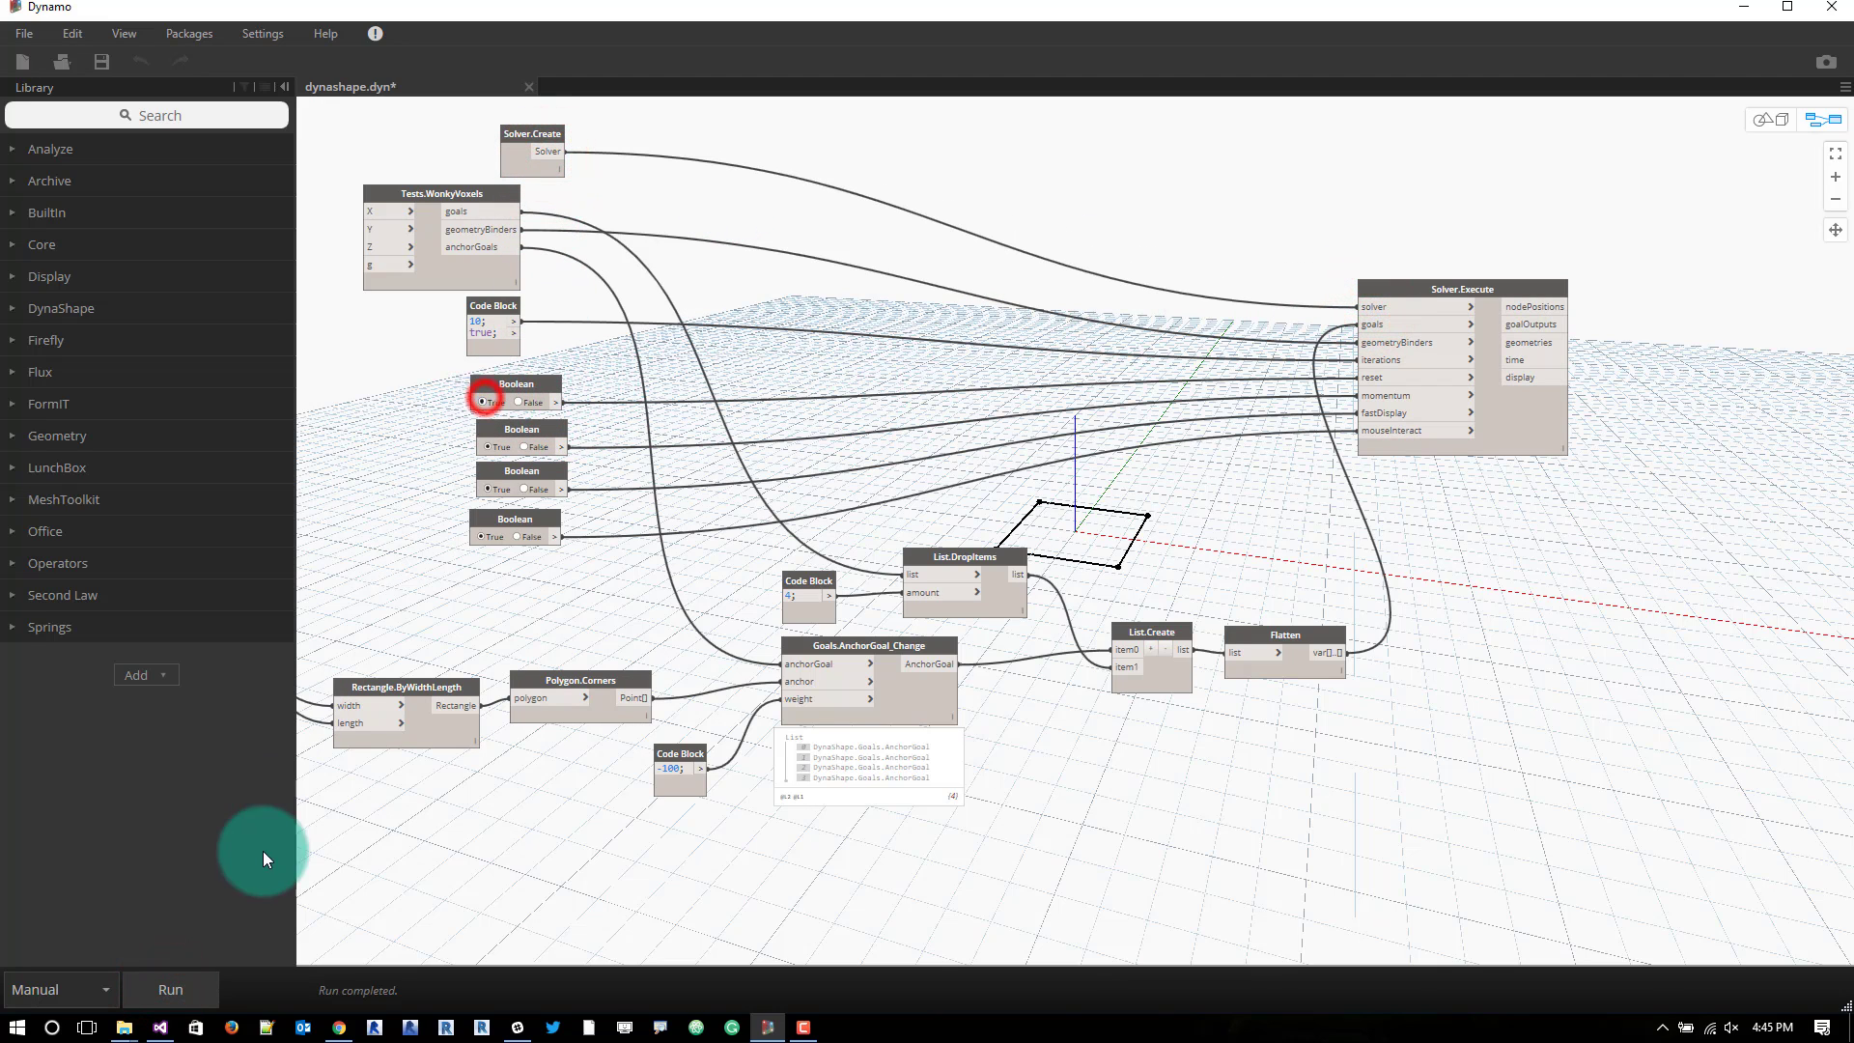
{"action": "left_click", "coordinate": [185, 987]}
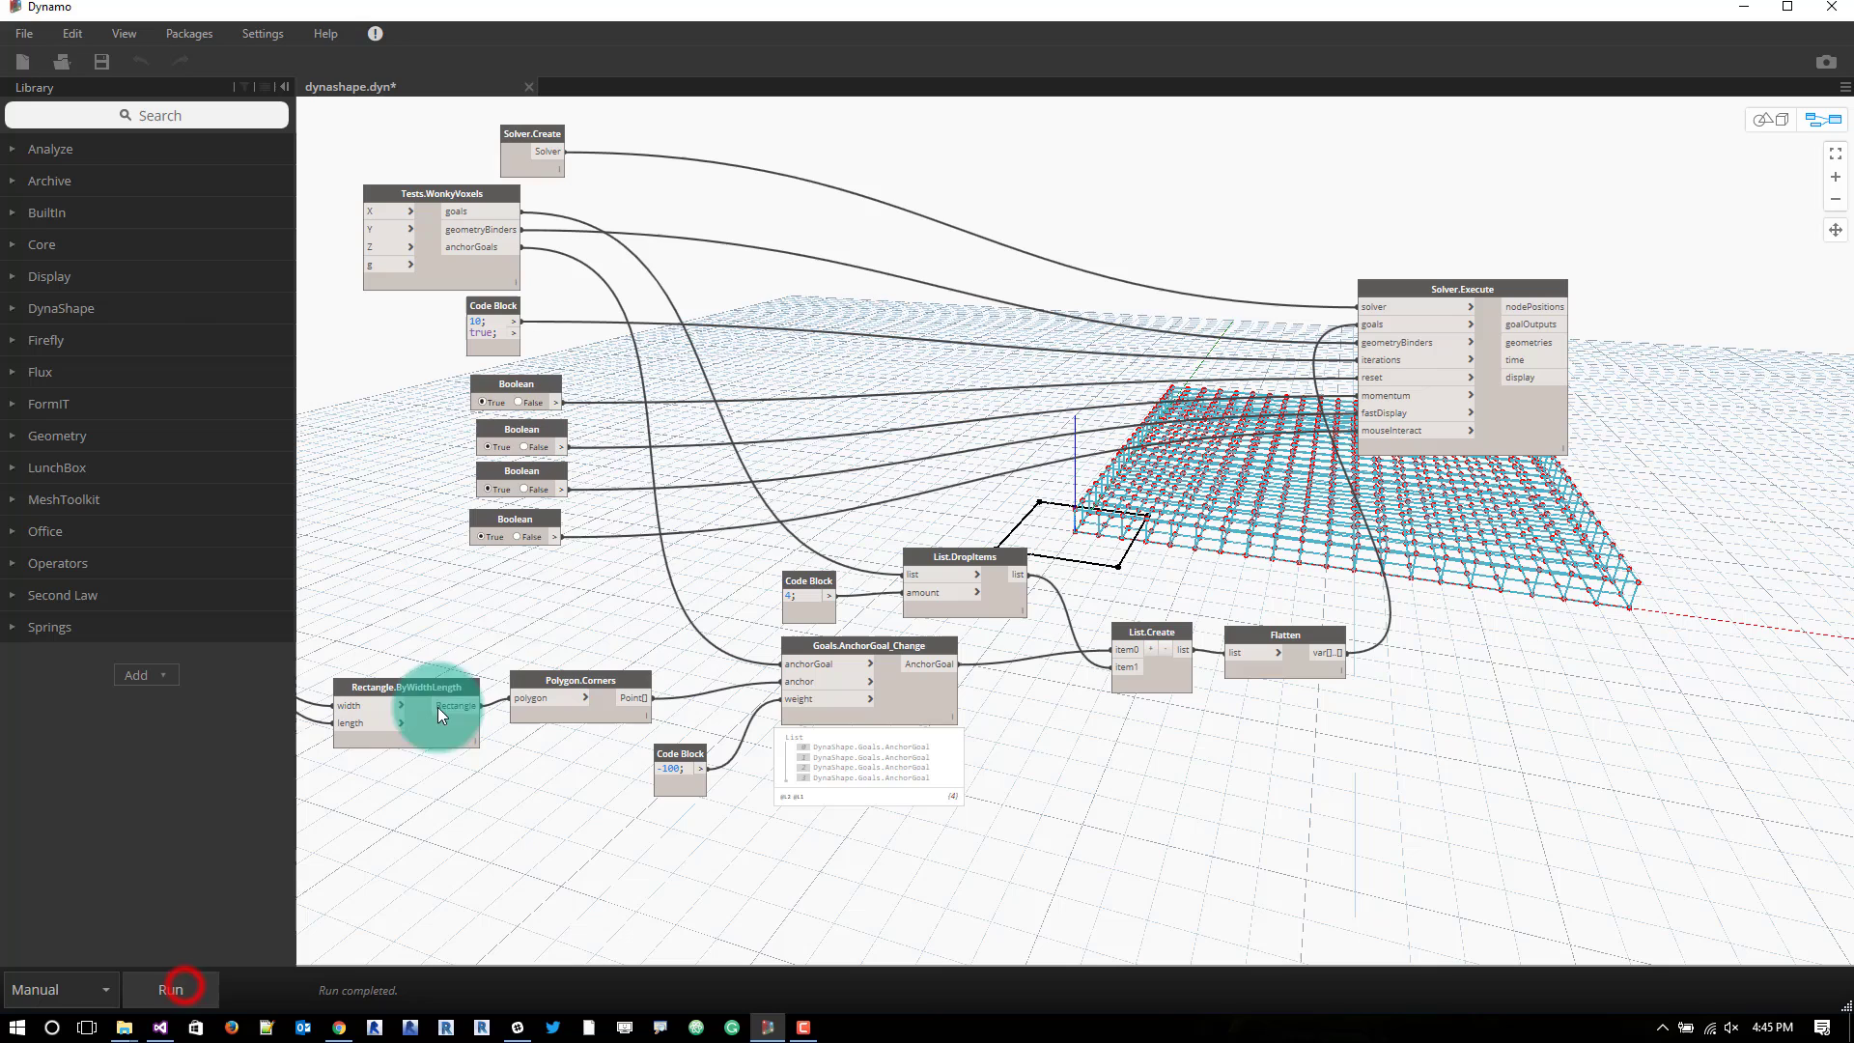
Set the first Boolean to False and switch to Periodic running so the mesh deforms live
{"action": "left_click", "coordinate": [519, 401]}
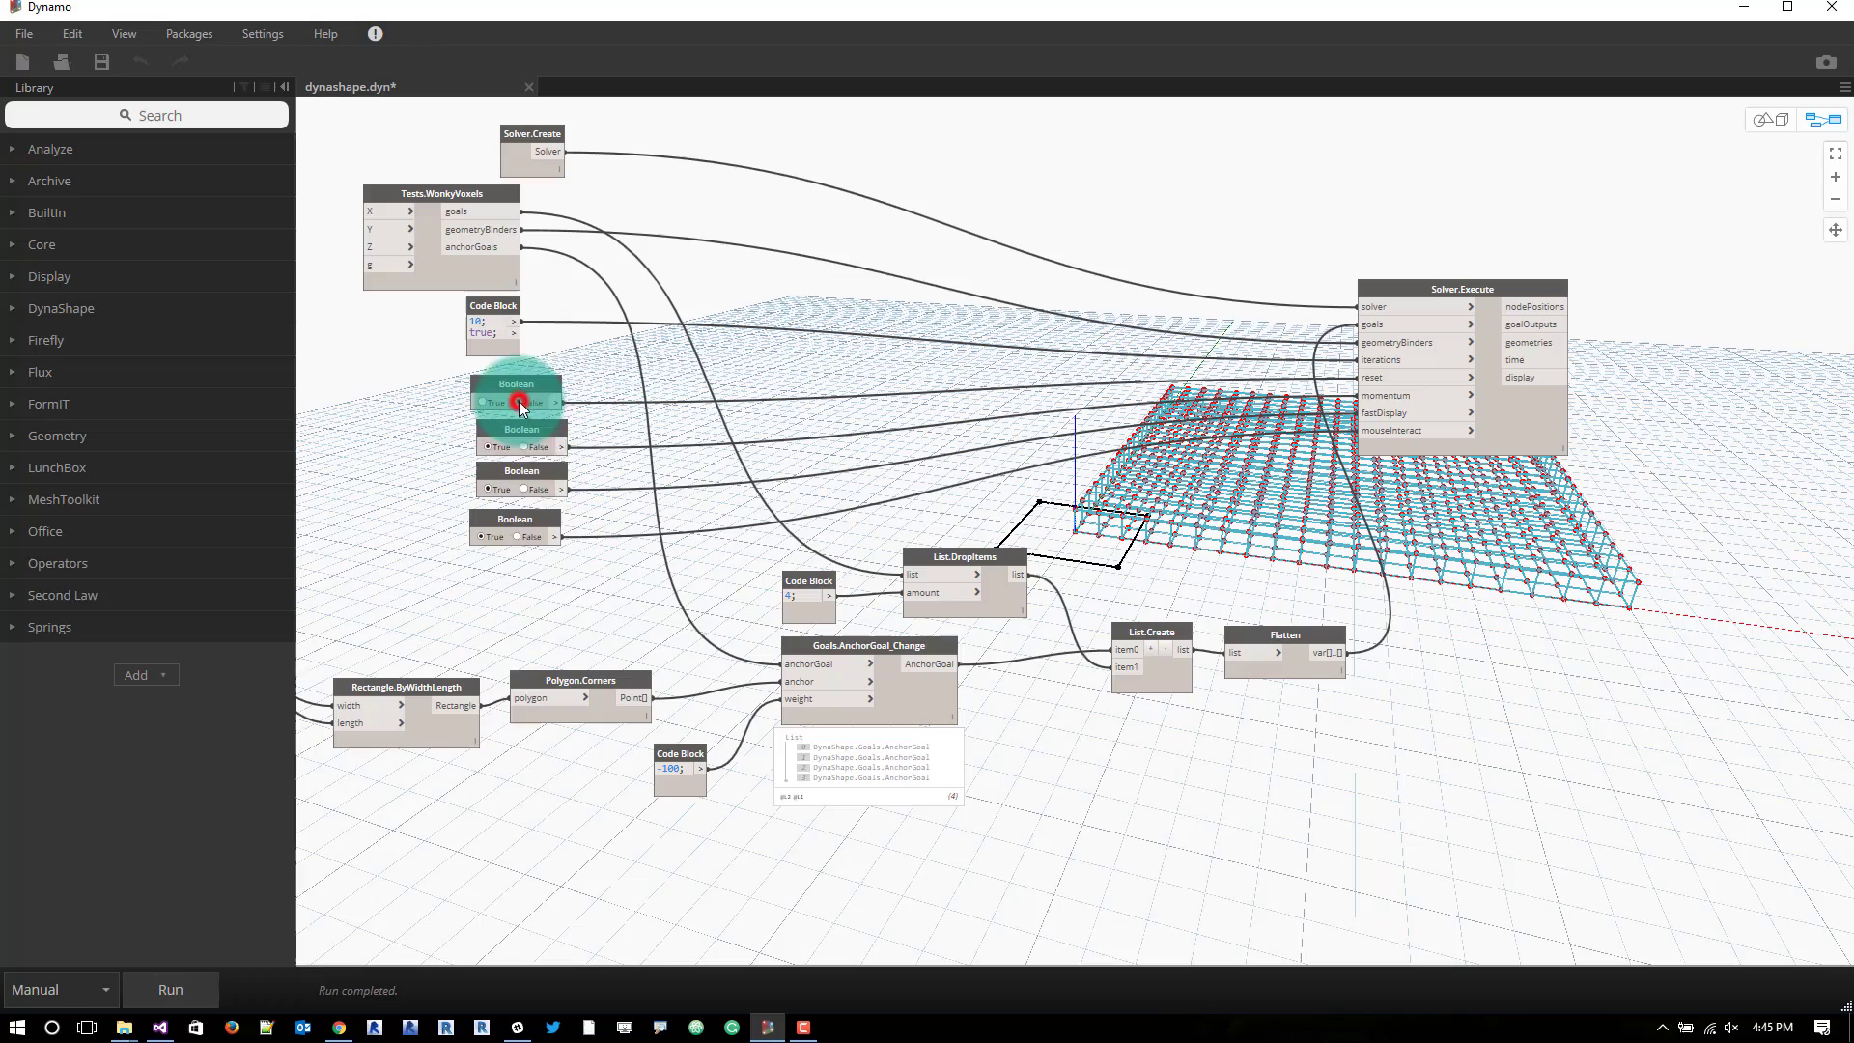
{"action": "left_click", "coordinate": [62, 994]}
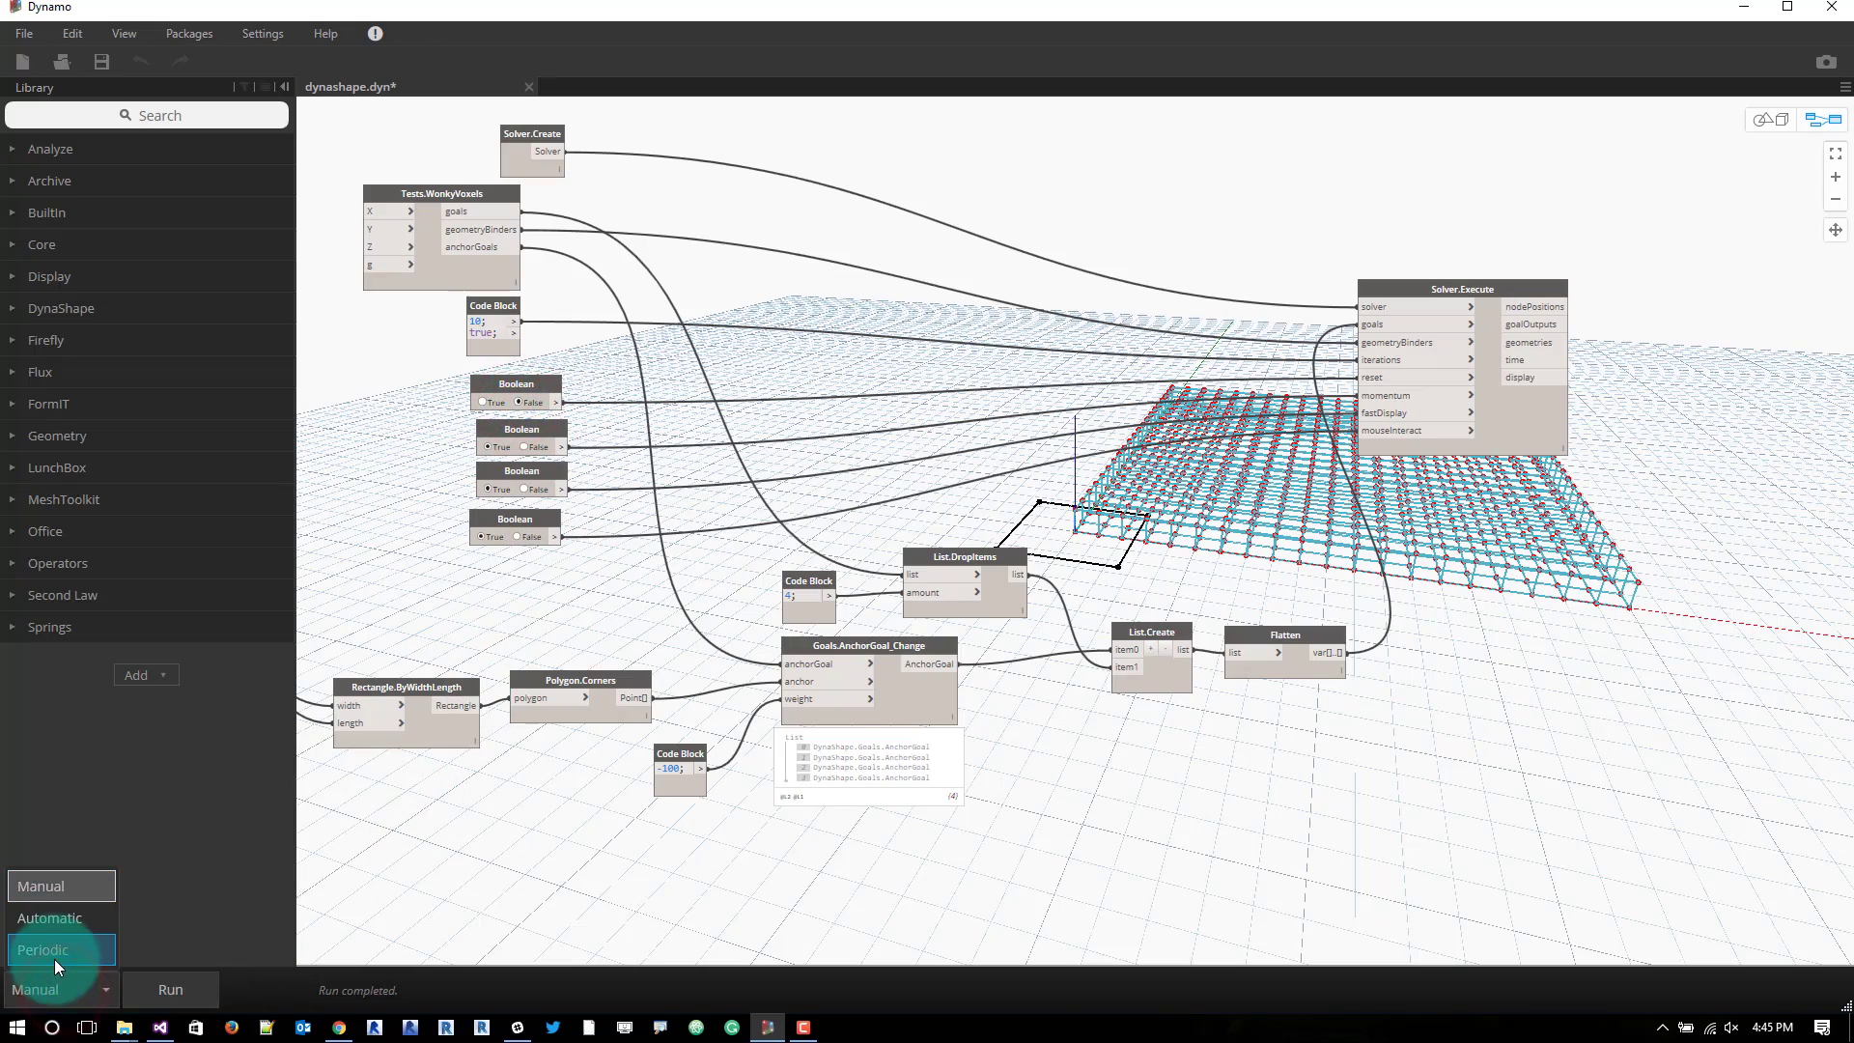
{"action": "left_click", "coordinate": [54, 897]}
{"action": "mouse_move", "coordinate": [1200, 621]}
{"action": "left_mouse_down"}
{"action": "mouse_move", "coordinate": [1021, 389]}
{"action": "mouse_move", "coordinate": [1184, 270]}
{"action": "left_mouse_up"}
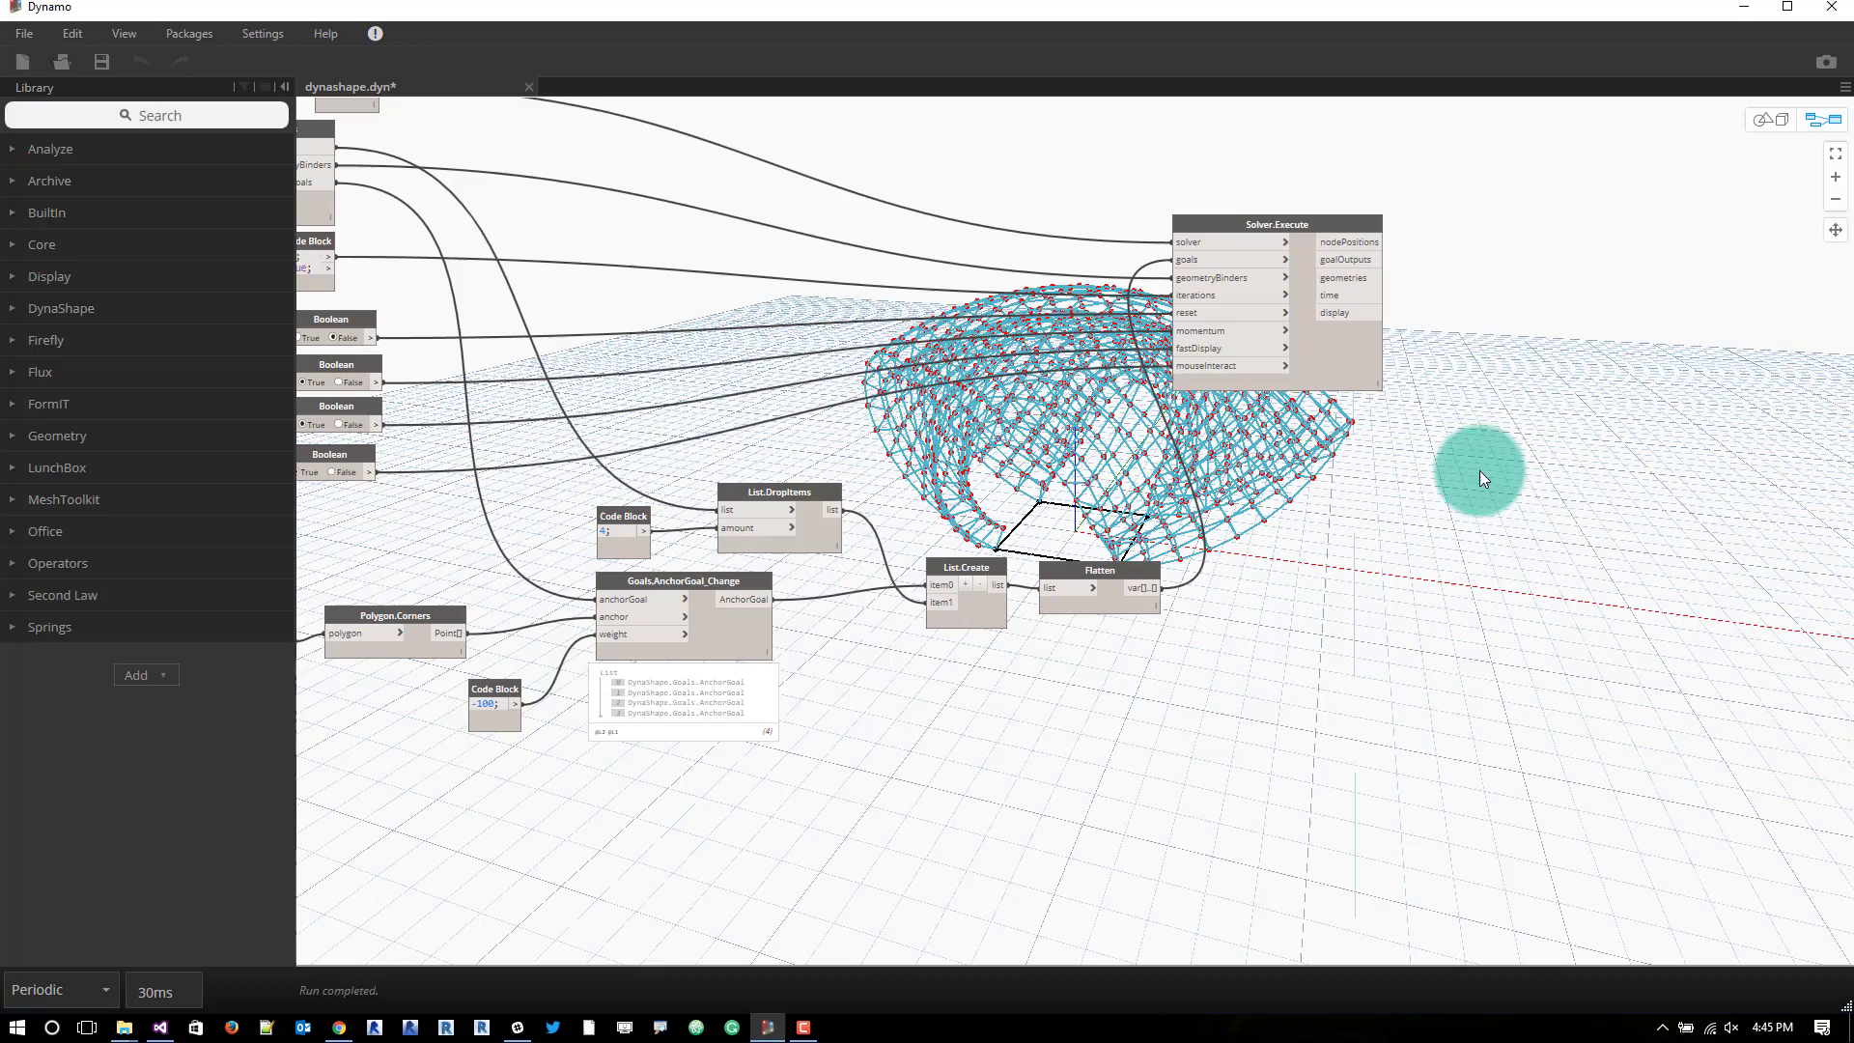
Switch to 3D geometry interaction and pull mesh vertices up into a peak
{"action": "mouse_move", "coordinate": [1473, 458]}
{"action": "left_mouse_down"}
{"action": "mouse_move", "coordinate": [1429, 474]}
{"action": "mouse_move", "coordinate": [1032, 434]}
{"action": "left_mouse_up"}
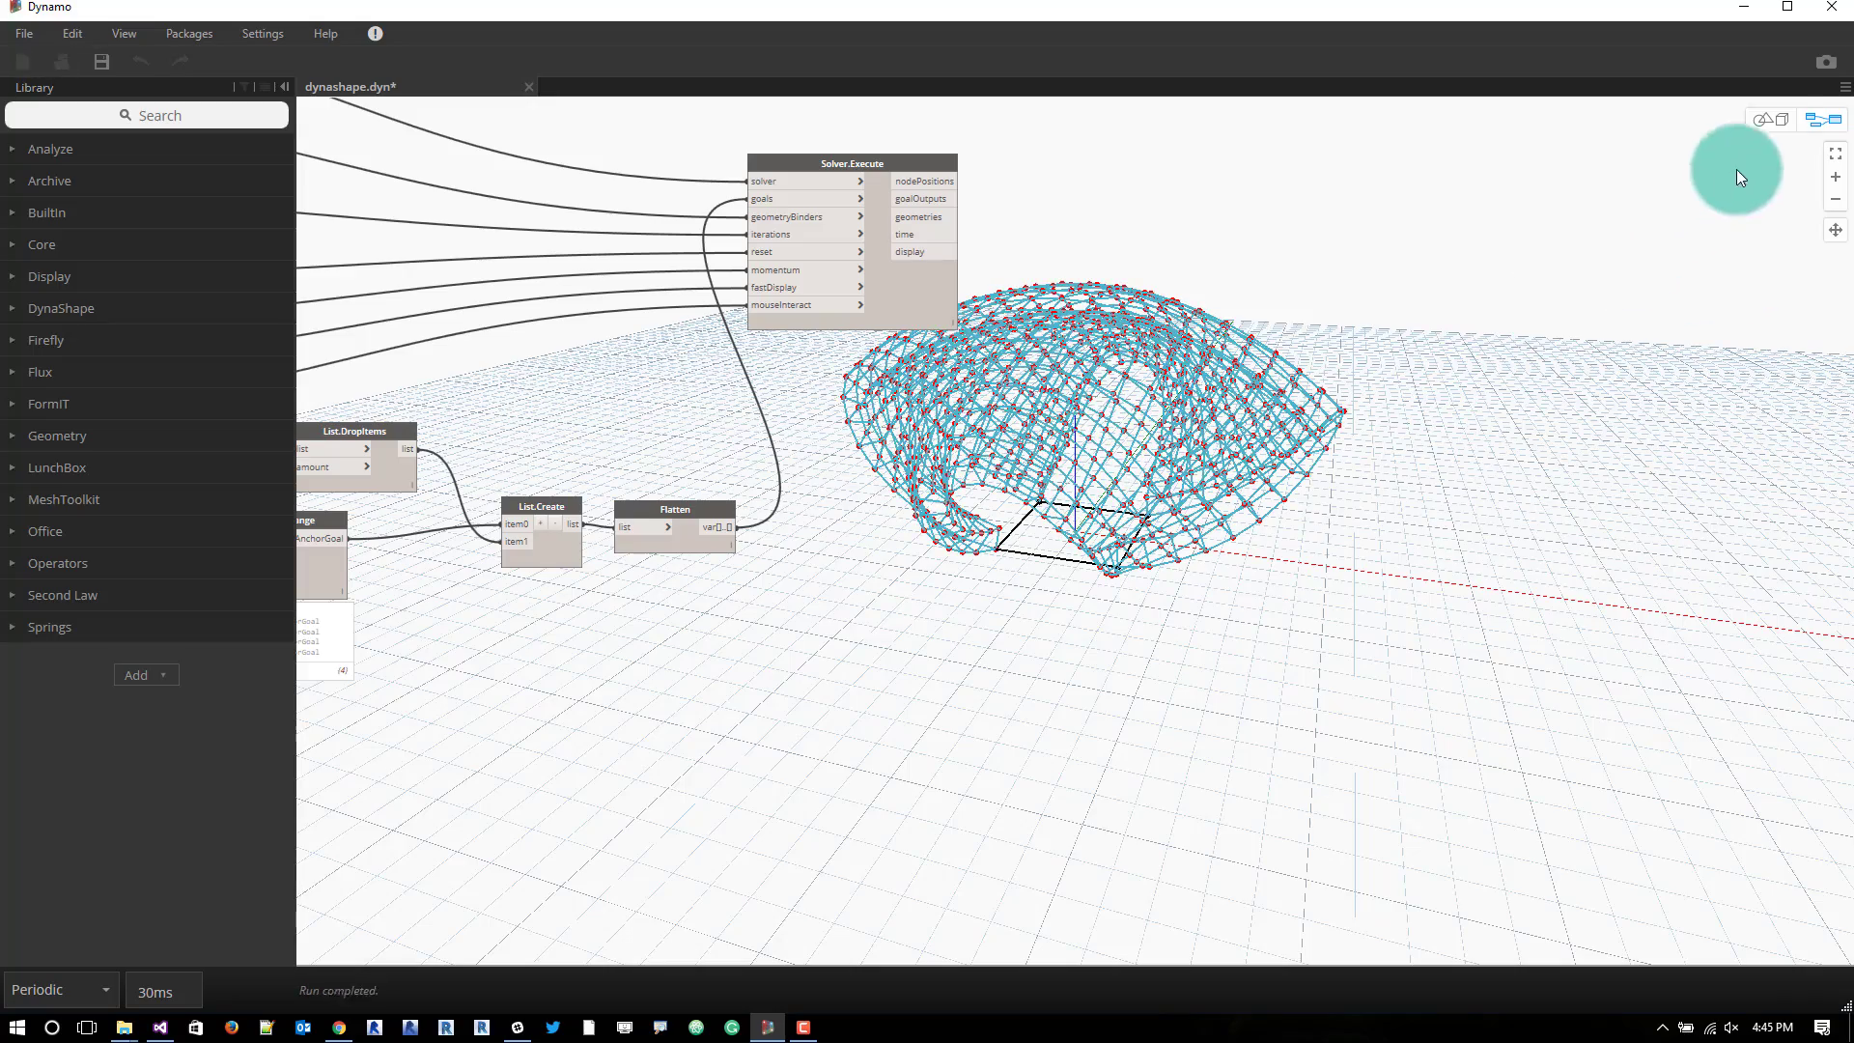
{"action": "left_click", "coordinate": [1768, 119]}
{"action": "left_click_drag", "start_coordinate": [1102, 347], "coordinate": [1260, 139]}
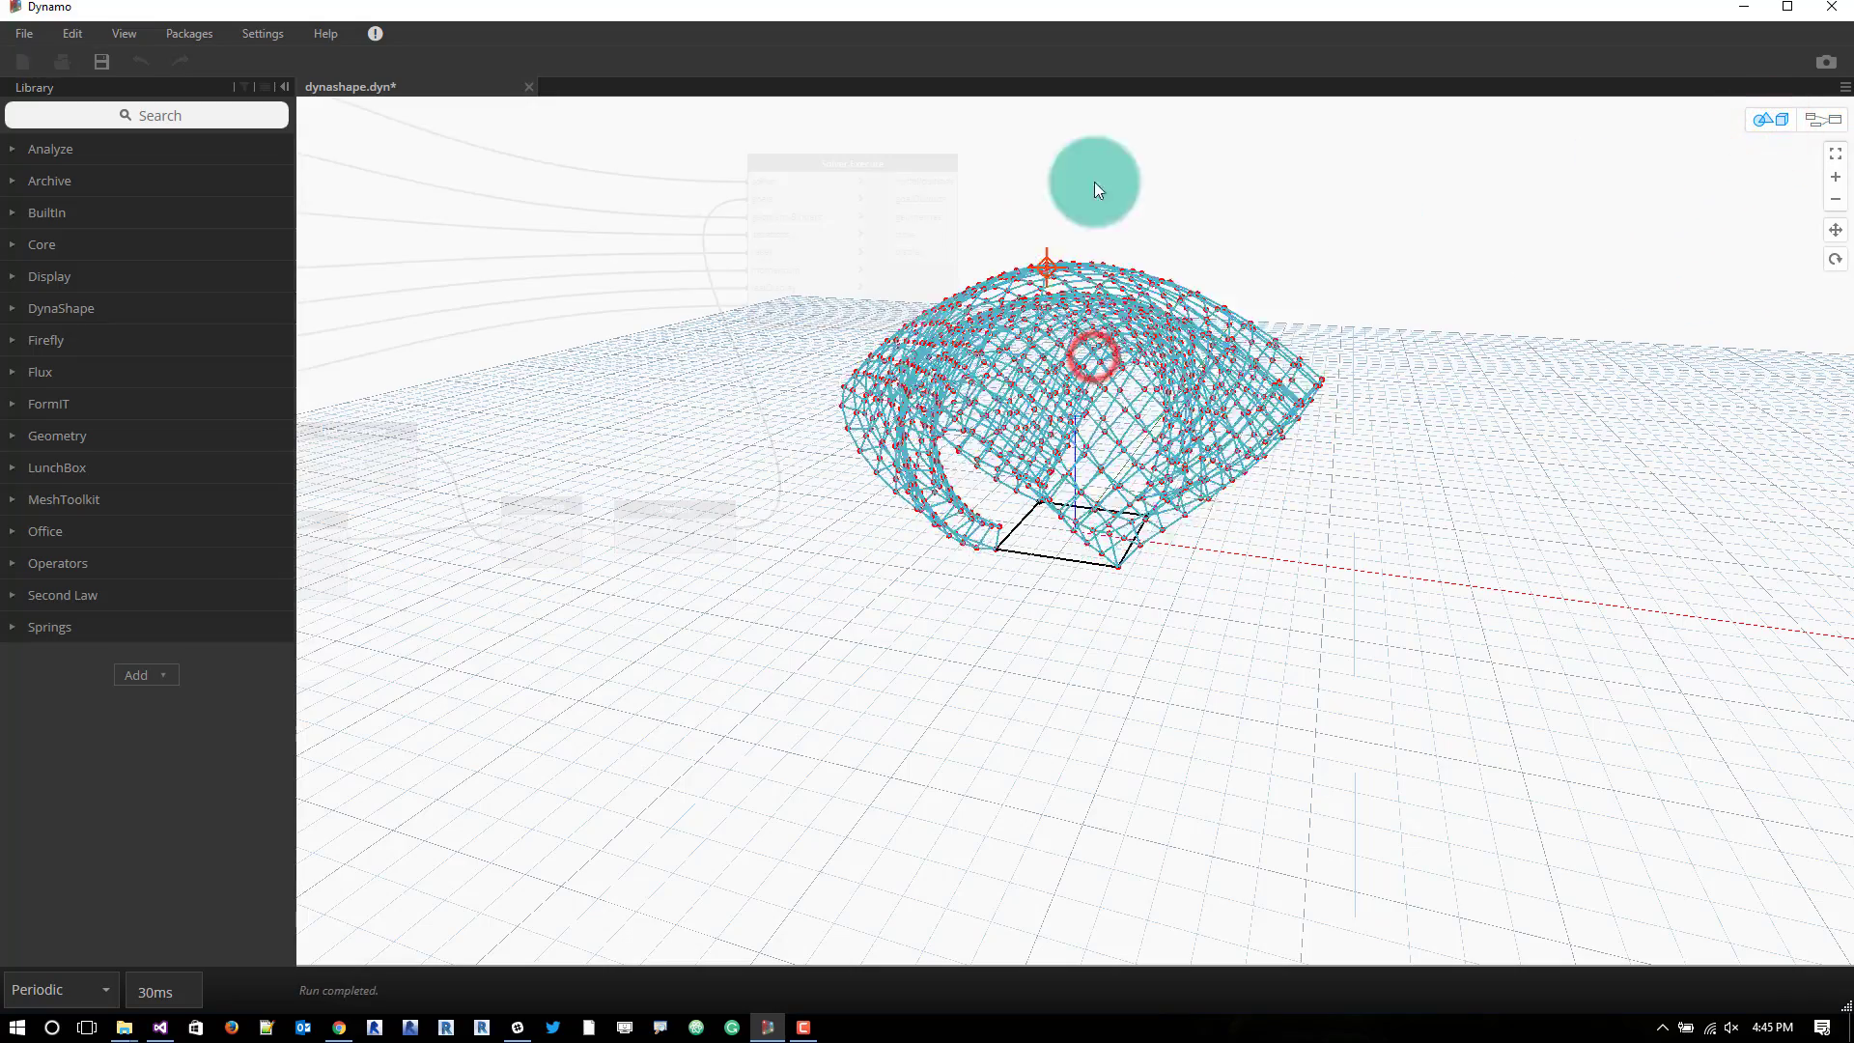
{"action": "mouse_move", "coordinate": [1344, 369]}
{"action": "left_mouse_down"}
{"action": "mouse_move", "coordinate": [1030, 387]}
{"action": "mouse_move", "coordinate": [1113, 243]}
{"action": "mouse_move", "coordinate": [1091, 683]}
{"action": "mouse_move", "coordinate": [1502, 437]}
{"action": "mouse_move", "coordinate": [1140, 725]}
{"action": "left_mouse_up"}
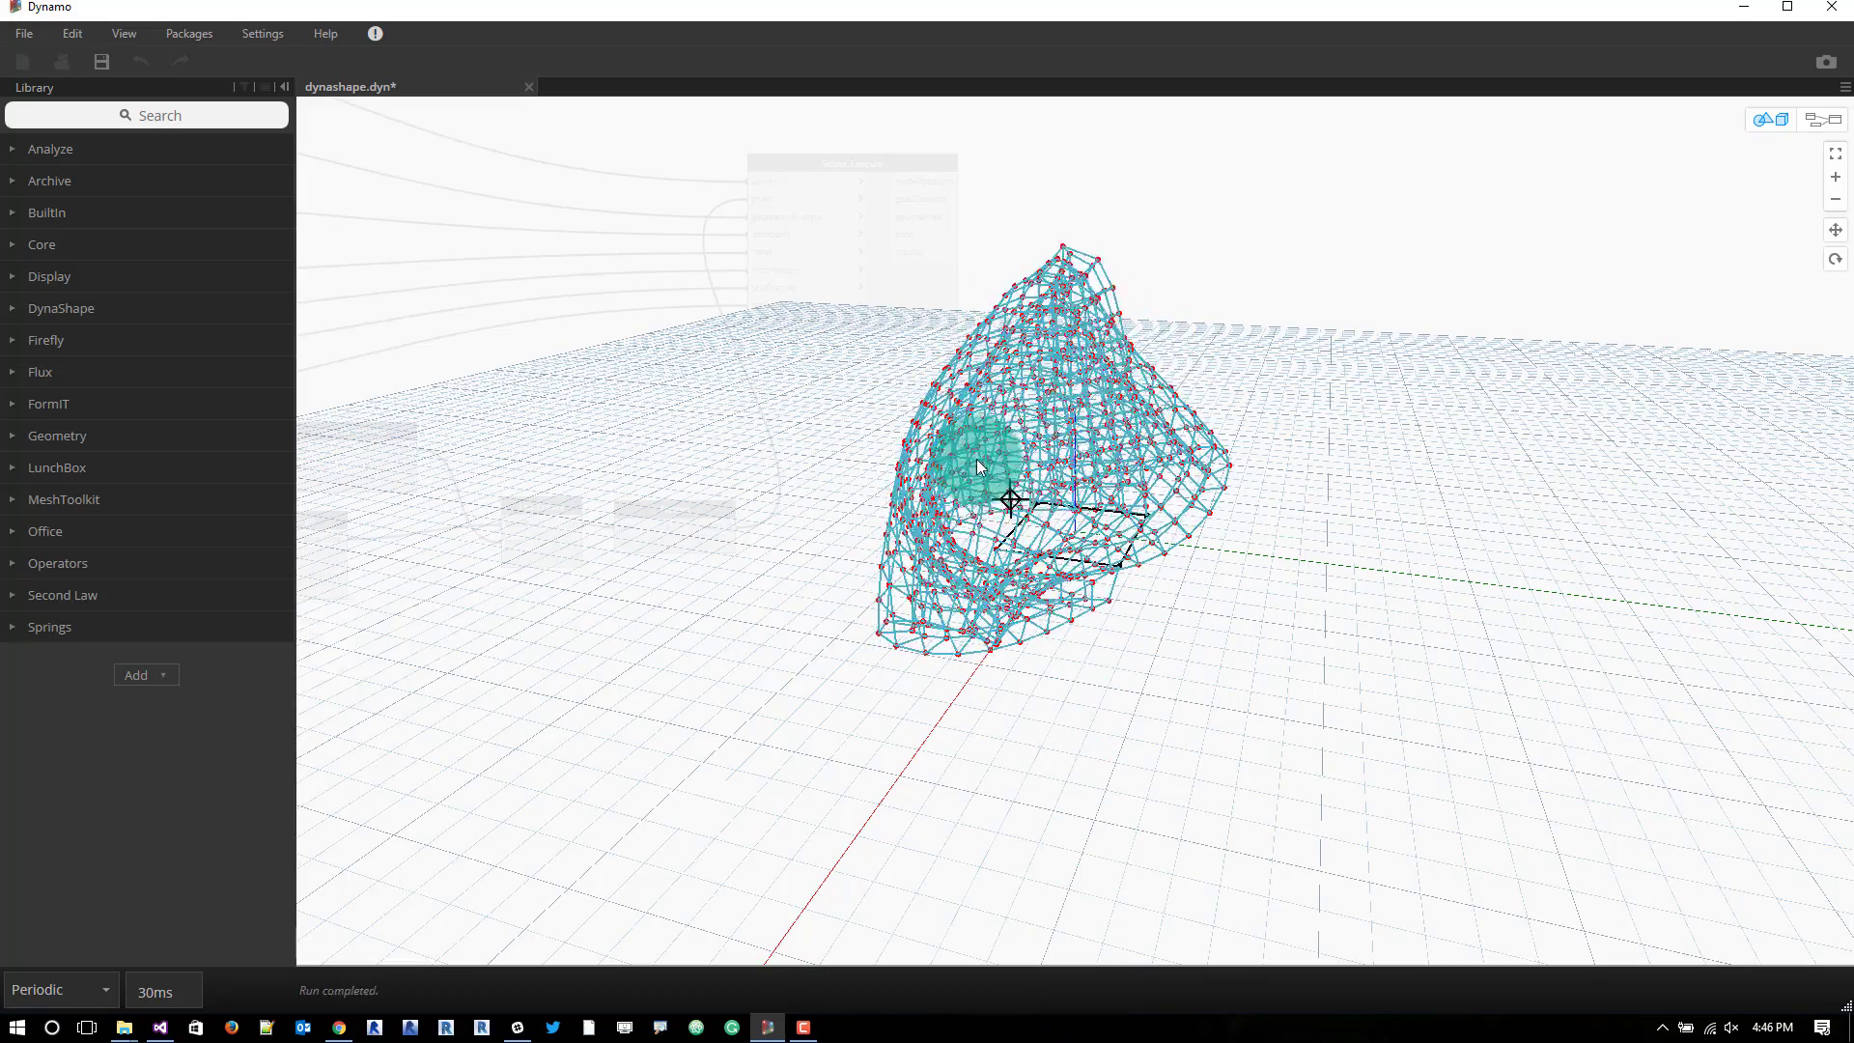
Reshape the mesh sideways into a folded mound, then return to the node graph view
{"action": "mouse_move", "coordinate": [976, 426]}
{"action": "left_mouse_down"}
{"action": "mouse_move", "coordinate": [1339, 381]}
{"action": "mouse_move", "coordinate": [1057, 548]}
{"action": "mouse_move", "coordinate": [1456, 682]}
{"action": "left_mouse_up"}
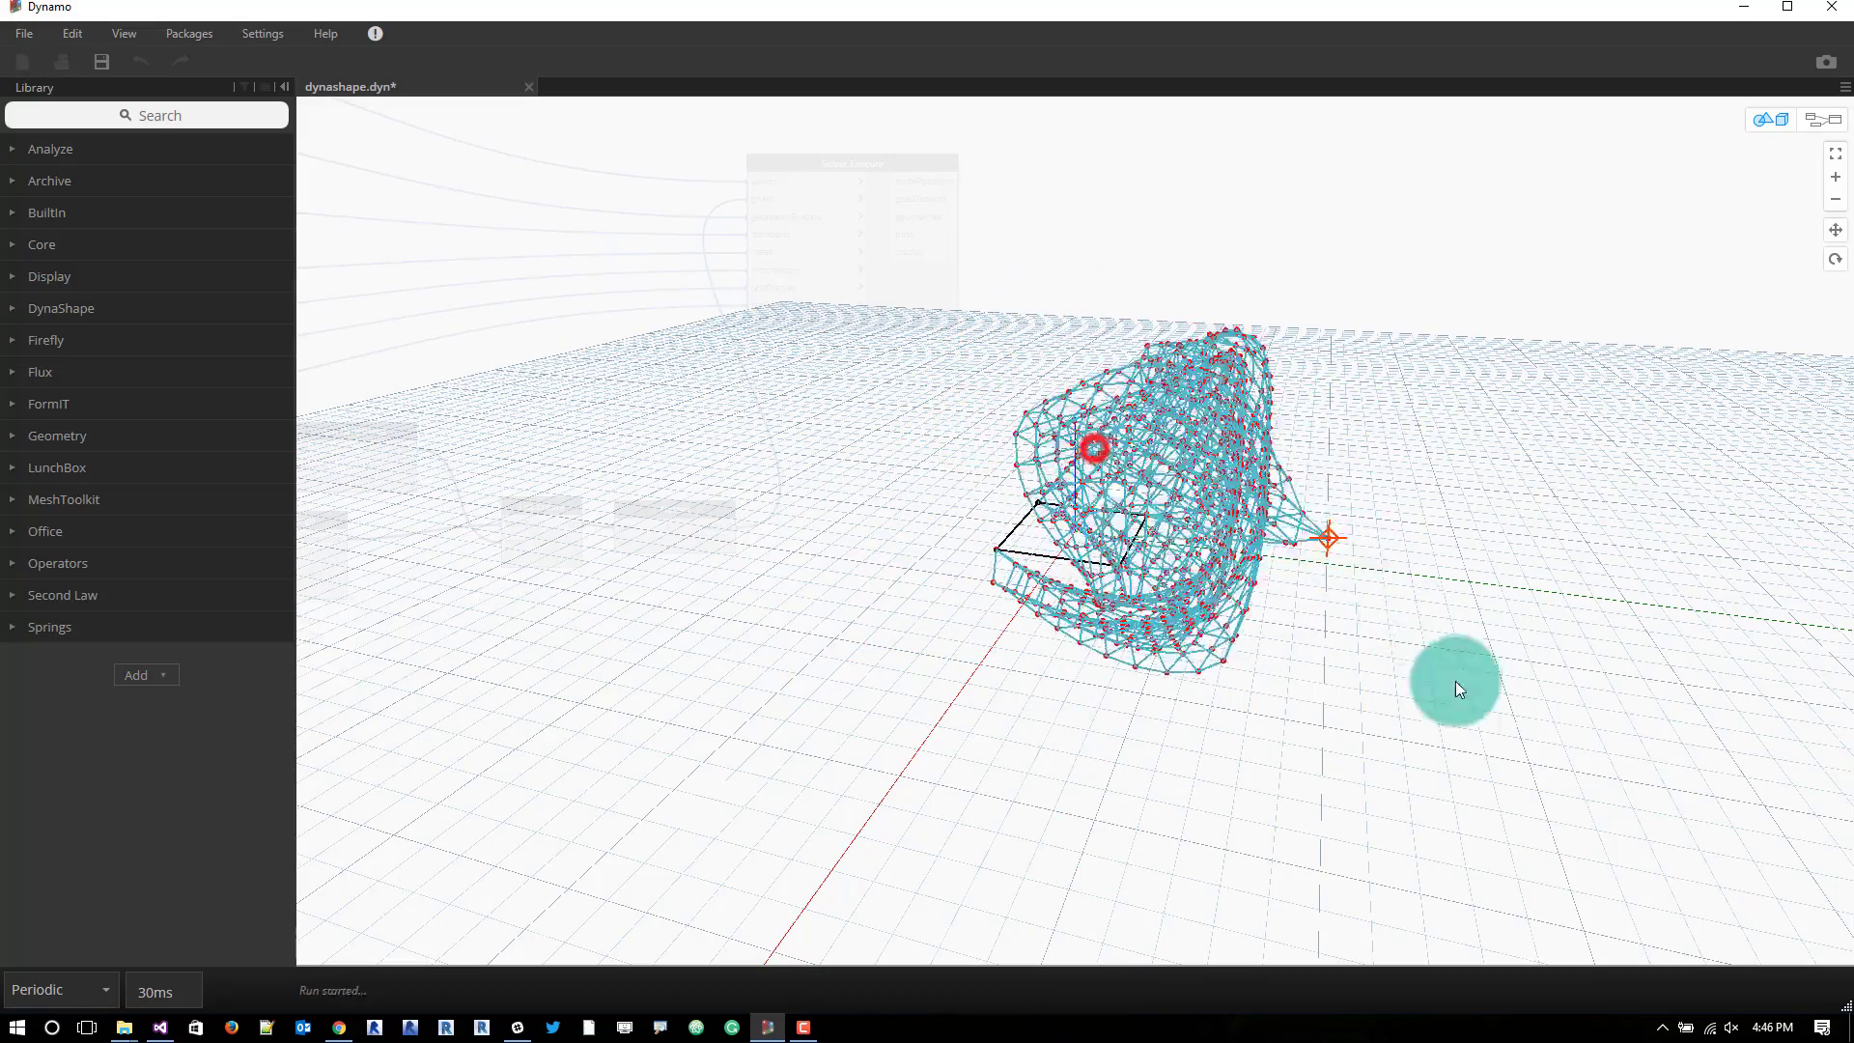
{"action": "mouse_move", "coordinate": [1090, 442]}
{"action": "left_mouse_down"}
{"action": "mouse_move", "coordinate": [1107, 817]}
{"action": "mouse_move", "coordinate": [1141, 438]}
{"action": "mouse_move", "coordinate": [1265, 728]}
{"action": "mouse_move", "coordinate": [1134, 799]}
{"action": "mouse_move", "coordinate": [875, 764]}
{"action": "mouse_move", "coordinate": [1316, 732]}
{"action": "mouse_move", "coordinate": [1513, 587]}
{"action": "mouse_move", "coordinate": [1115, 637]}
{"action": "mouse_move", "coordinate": [703, 219]}
{"action": "mouse_move", "coordinate": [1117, 584]}
{"action": "mouse_move", "coordinate": [1456, 386]}
{"action": "mouse_move", "coordinate": [1078, 158]}
{"action": "mouse_move", "coordinate": [1196, 535]}
{"action": "mouse_move", "coordinate": [1079, 347]}
{"action": "mouse_move", "coordinate": [1037, 795]}
{"action": "mouse_move", "coordinate": [1130, 441]}
{"action": "mouse_move", "coordinate": [1117, 801]}
{"action": "mouse_move", "coordinate": [927, 710]}
{"action": "mouse_move", "coordinate": [1160, 667]}
{"action": "mouse_move", "coordinate": [1145, 739]}
{"action": "mouse_move", "coordinate": [1097, 764]}
{"action": "mouse_move", "coordinate": [1098, 628]}
{"action": "mouse_move", "coordinate": [983, 354]}
{"action": "mouse_move", "coordinate": [1061, 403]}
{"action": "mouse_move", "coordinate": [1076, 322]}
{"action": "mouse_move", "coordinate": [1290, 421]}
{"action": "mouse_move", "coordinate": [1223, 361]}
{"action": "mouse_move", "coordinate": [1140, 540]}
{"action": "mouse_move", "coordinate": [1159, 639]}
{"action": "mouse_move", "coordinate": [985, 667]}
{"action": "mouse_move", "coordinate": [1768, 204]}
{"action": "left_mouse_up"}
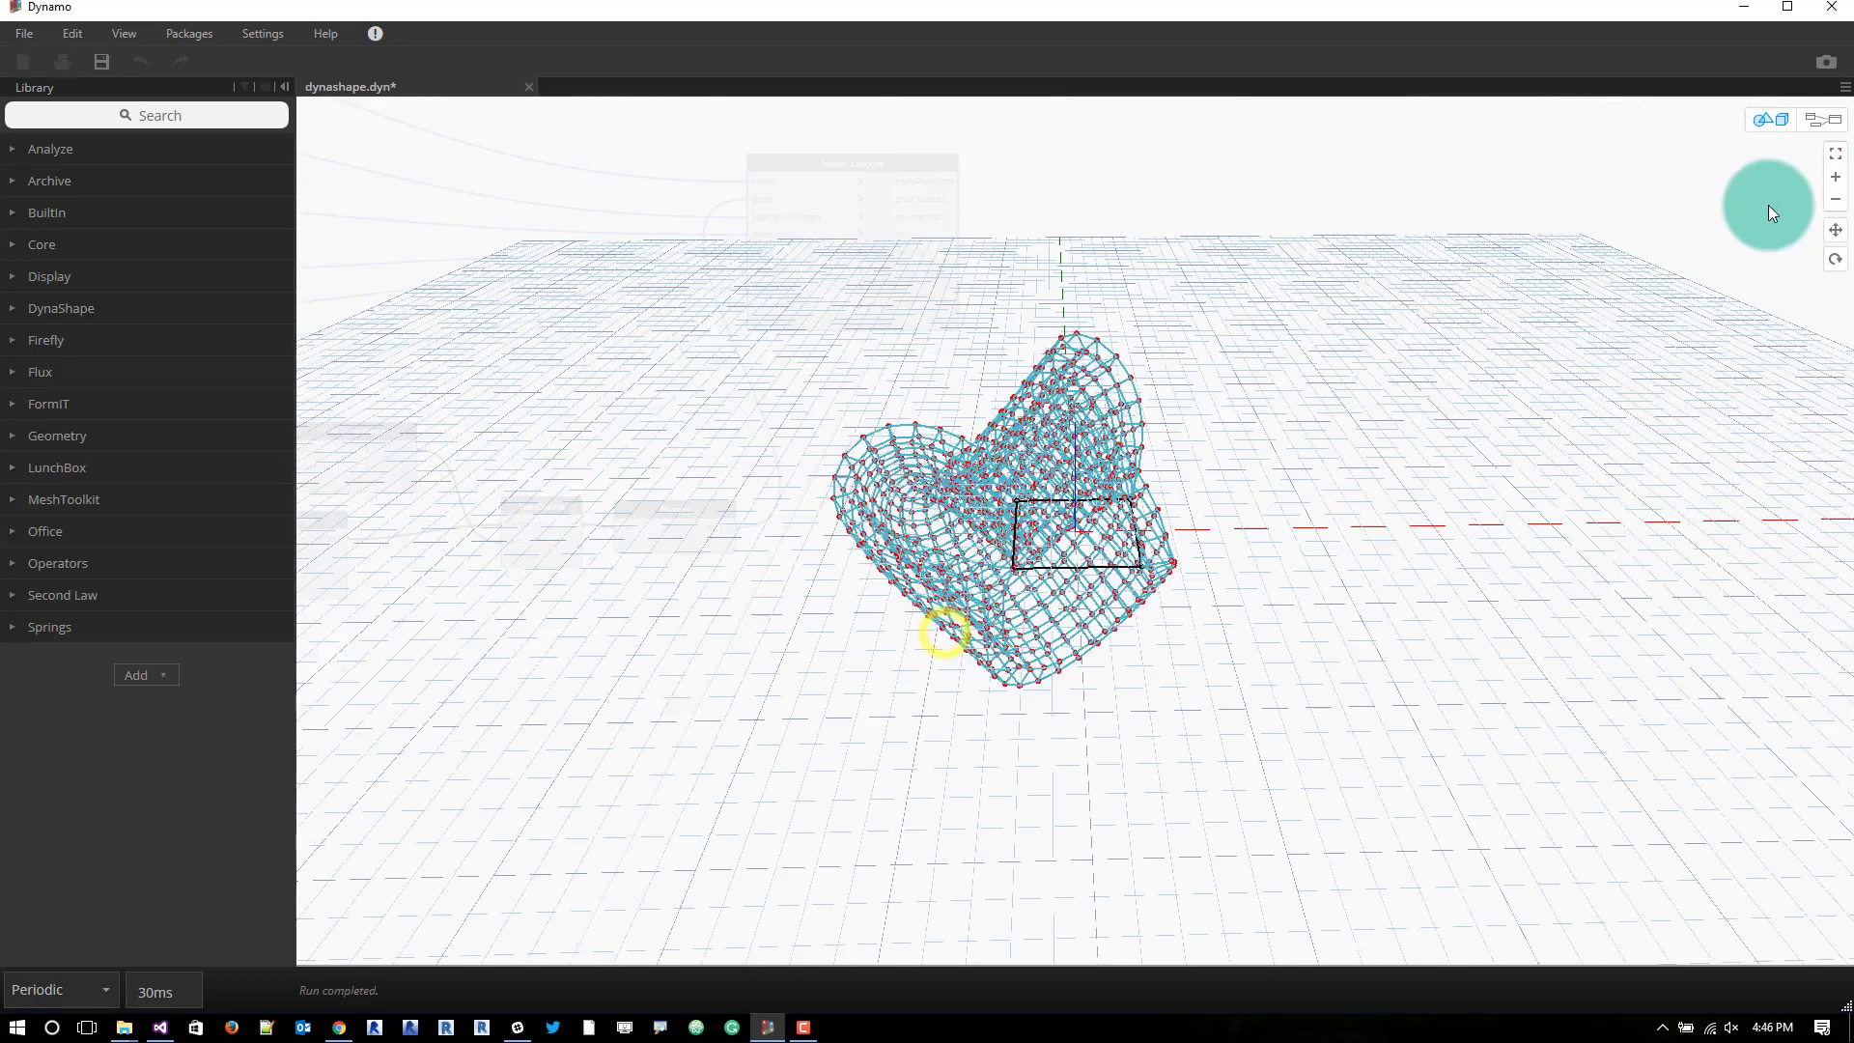
{"action": "left_click", "coordinate": [1810, 119]}
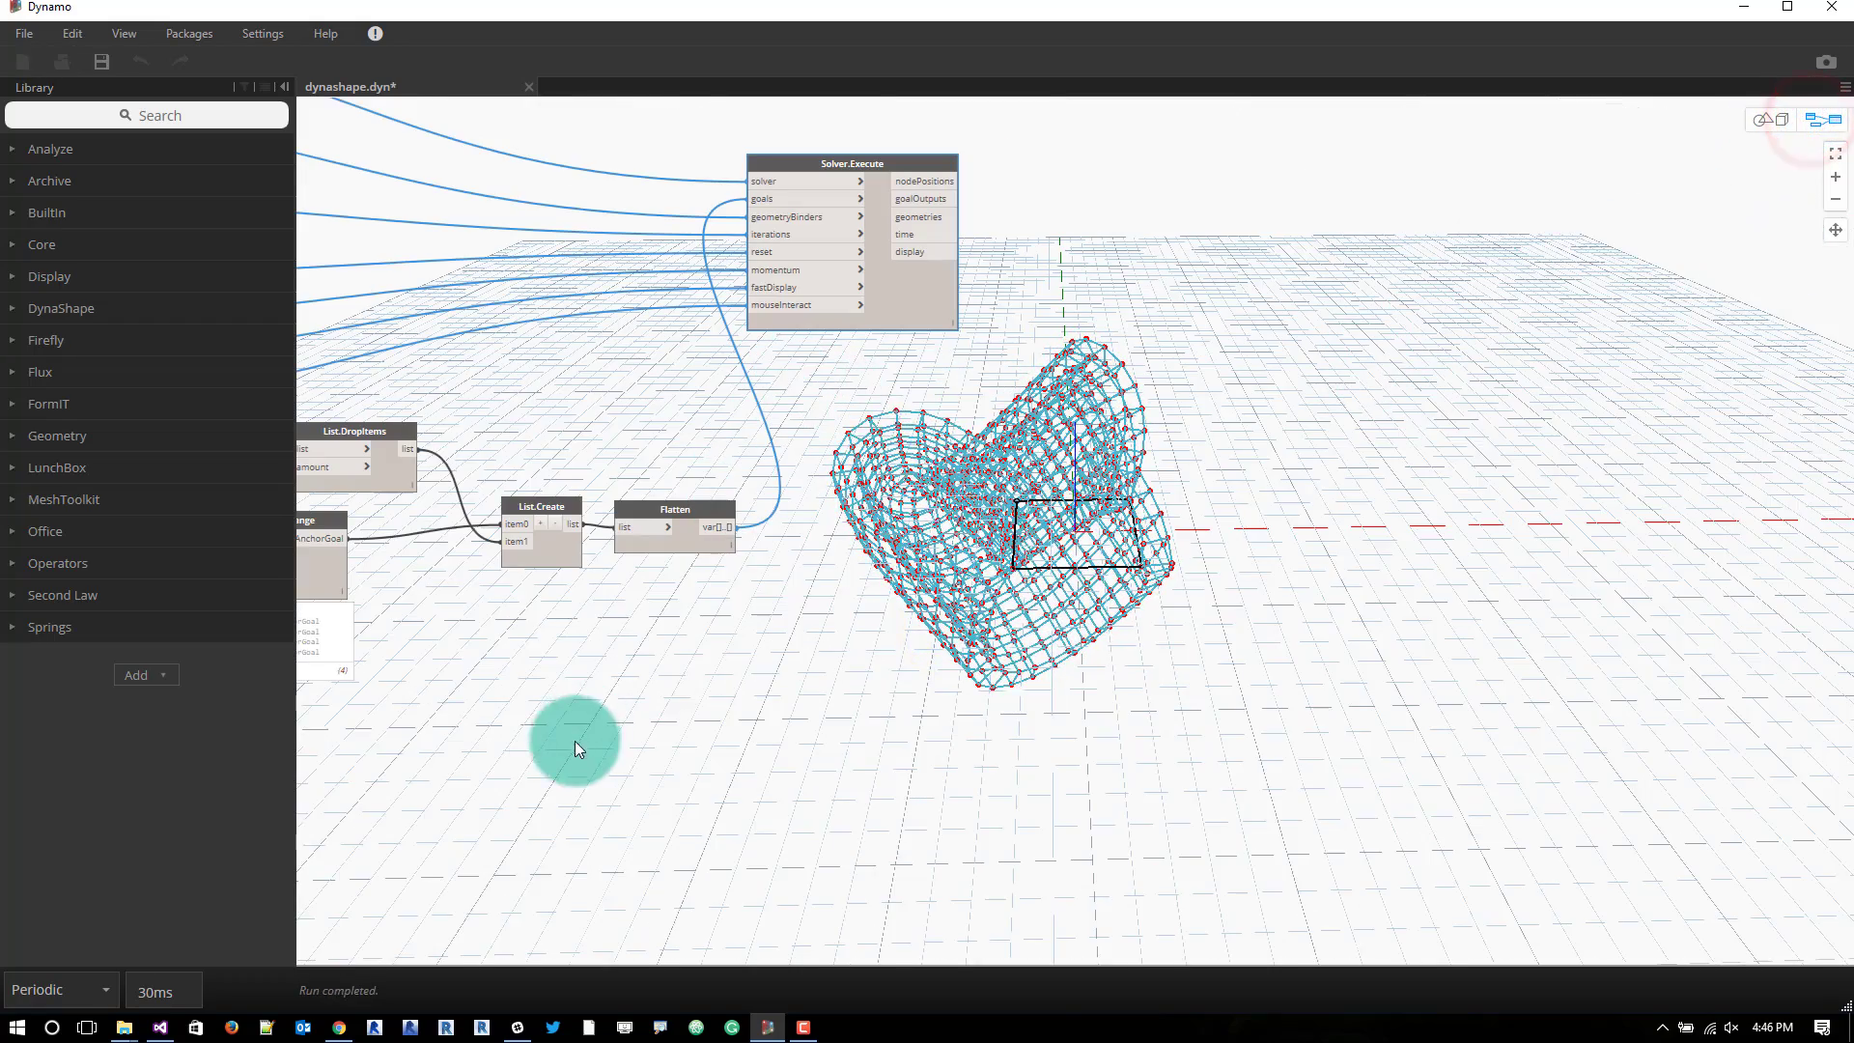